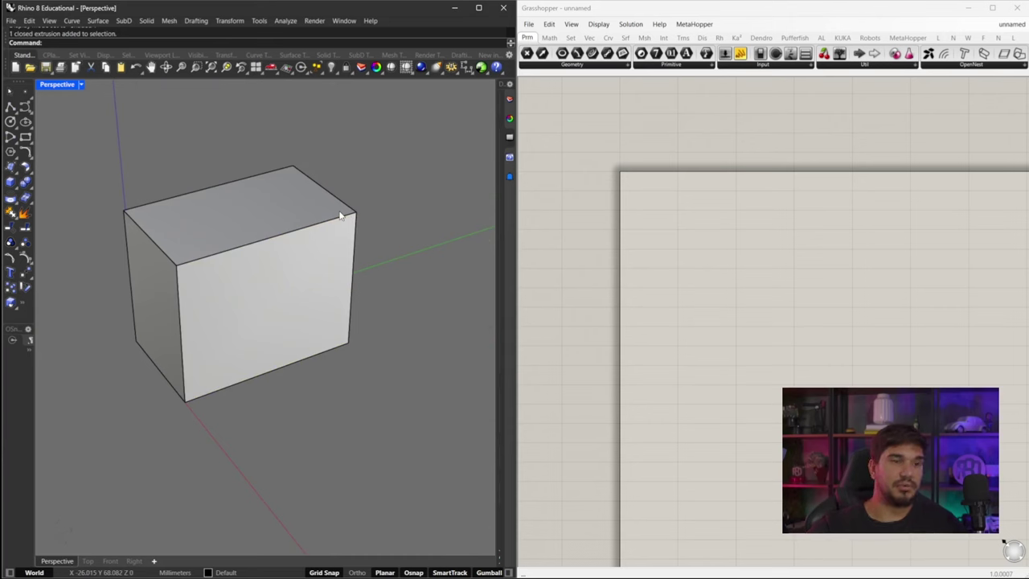
pyautogui.moveTo(731, 274); pyautogui.dragTo(687, 257, button='right')
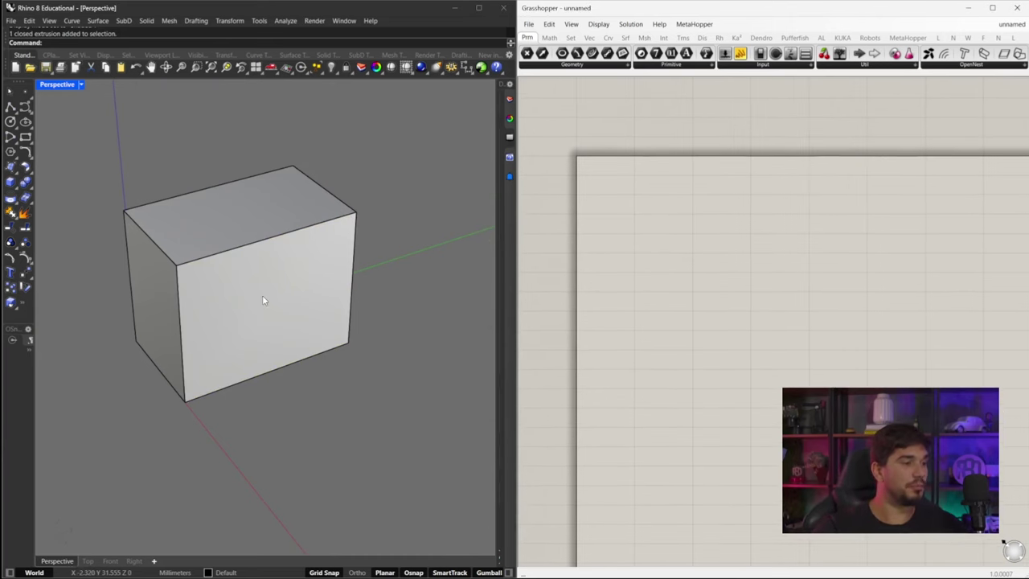
pyautogui.moveTo(361, 319); pyautogui.dragTo(414, 361, button='right')
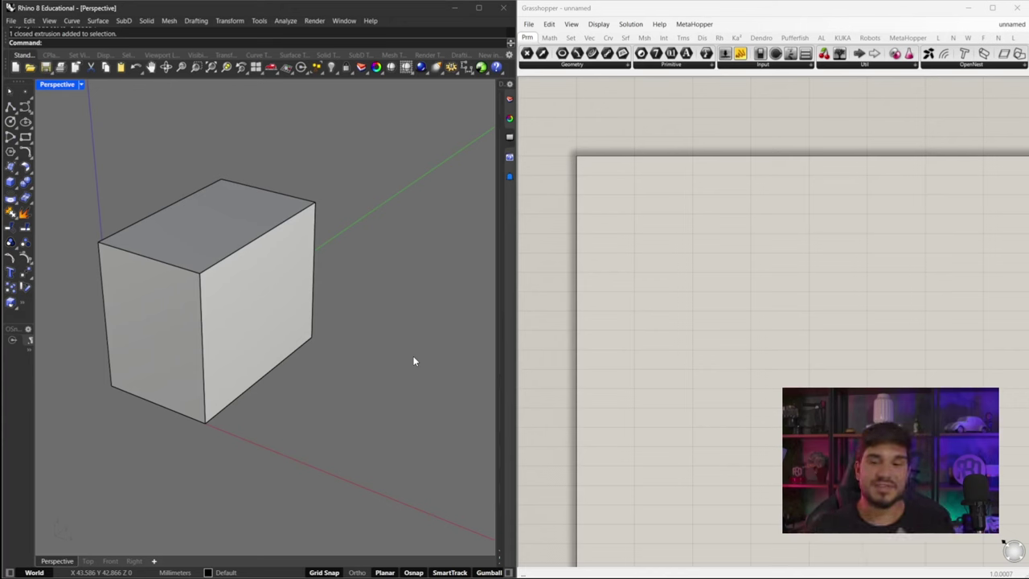
pyautogui.doubleClick(690, 338)
pyautogui.write('geo')
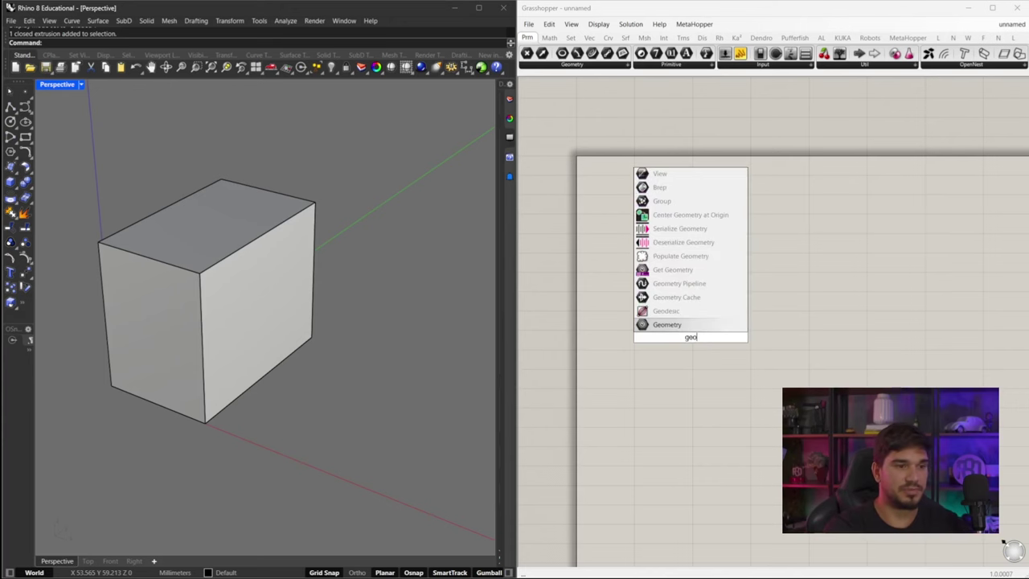
pyautogui.press('Escape')
# - Add a Geometry parameter to the Grasshopper canvas and set the Rhino box as its one geometry
pyautogui.doubleClick(690, 339)
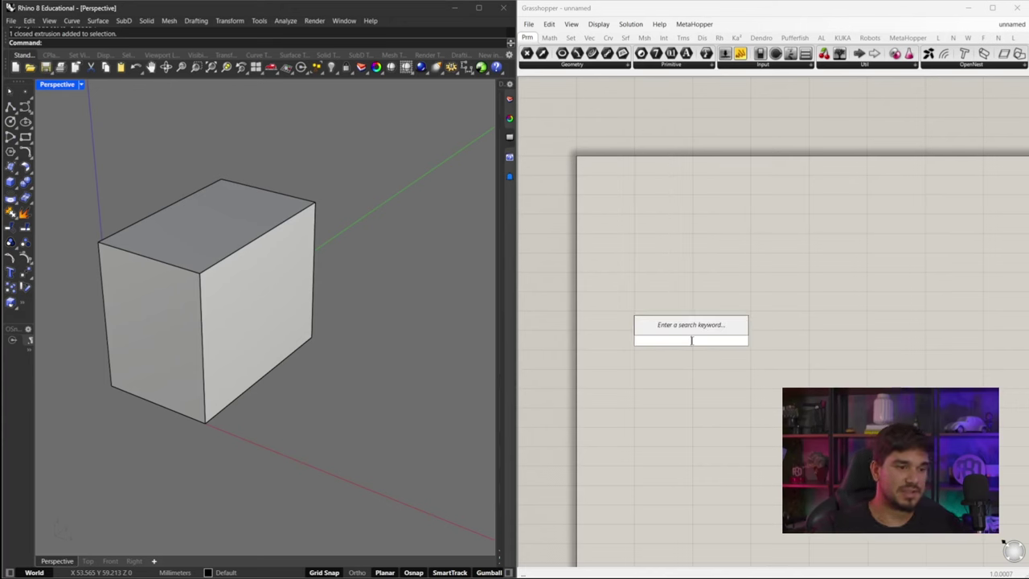
pyautogui.write('geom')
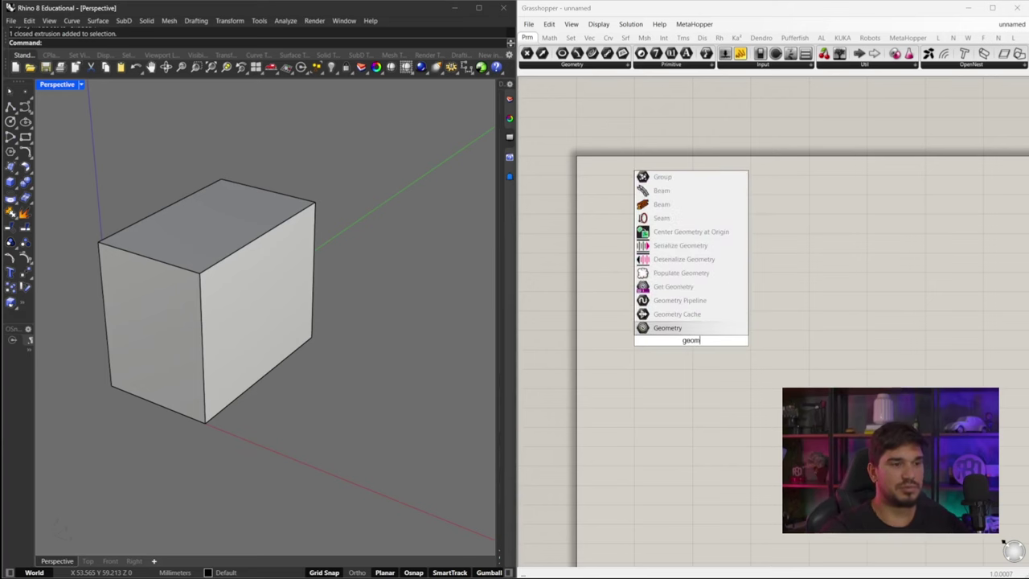
pyautogui.click(684, 330)
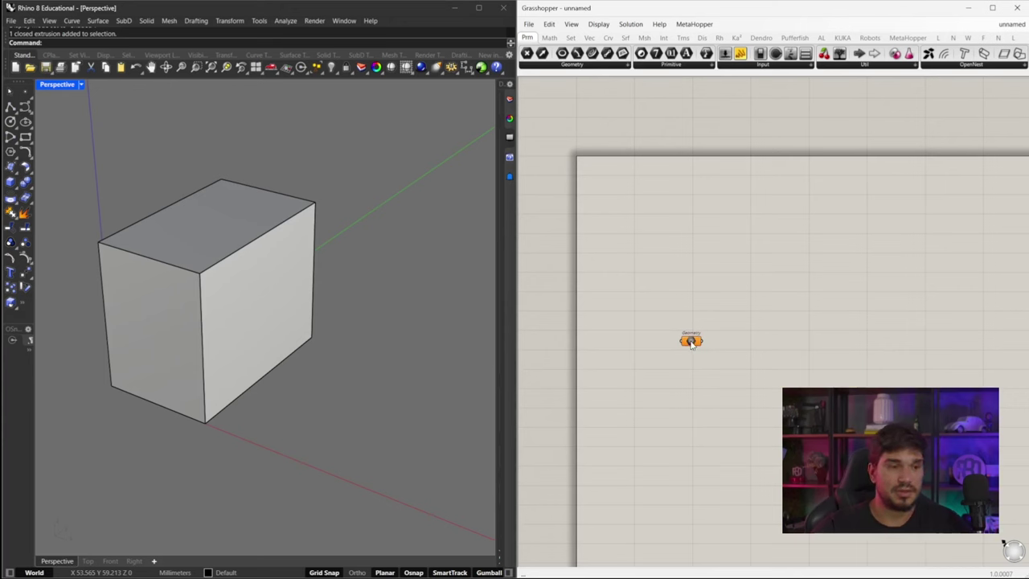
pyautogui.click(691, 342)
pyautogui.rightClick(691, 344)
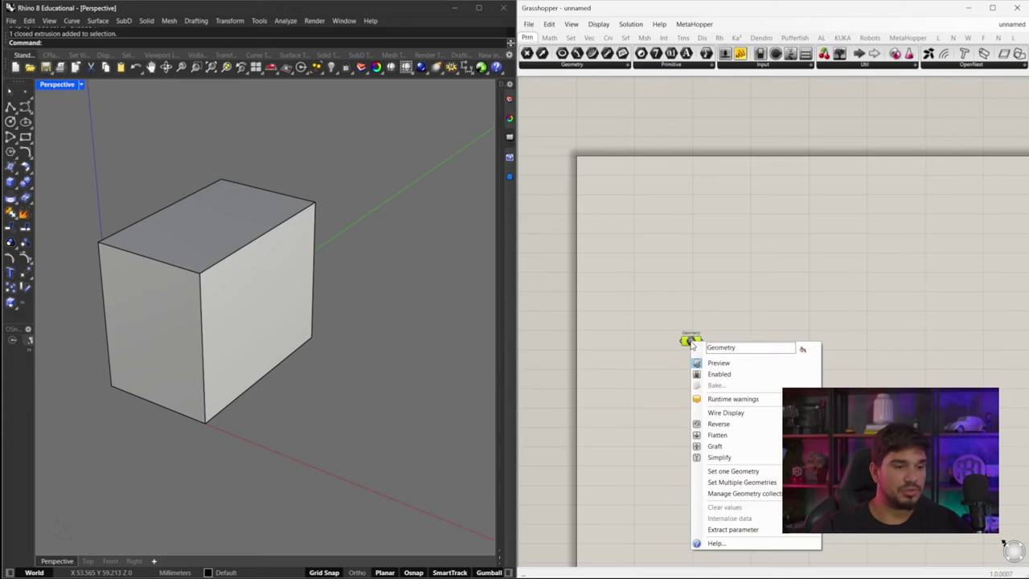
pyautogui.click(777, 474)
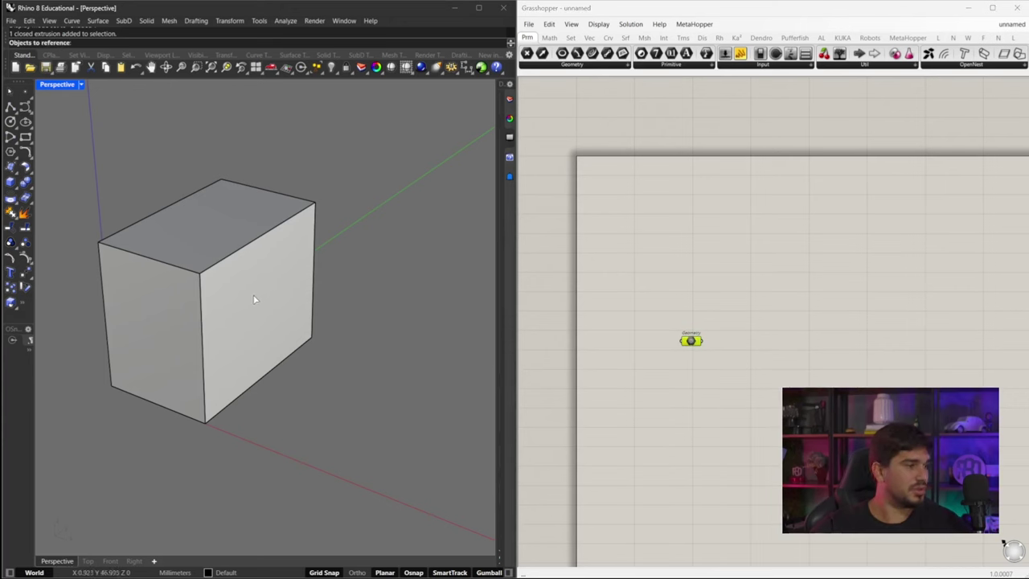
pyautogui.click(254, 298)
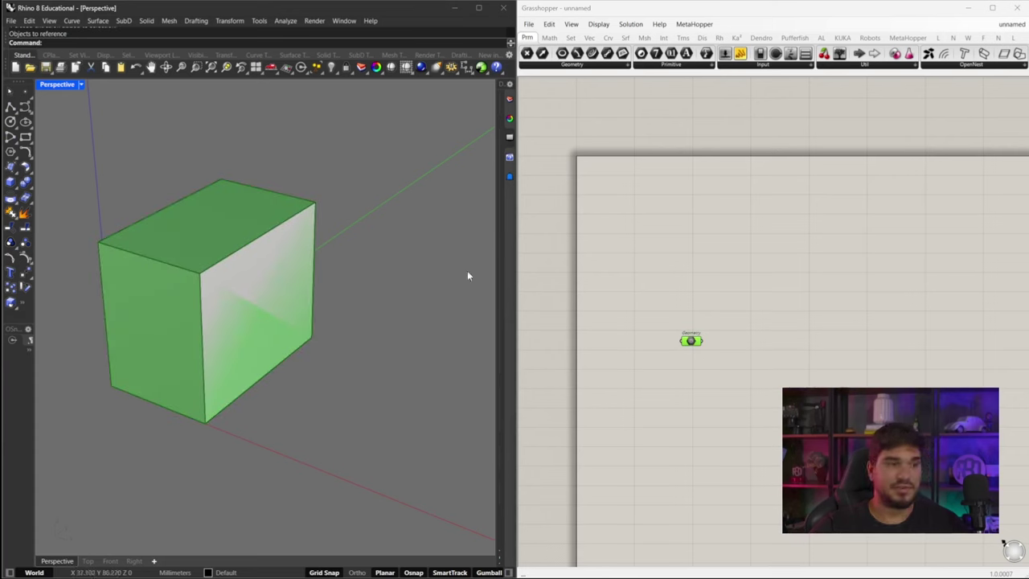
# - Move the referenced box along the X axis in the Rhino viewport, away from the origin
pyautogui.click(215, 281)
pyautogui.middleClick(236, 270)
pyautogui.click(323, 233)
pyautogui.click(257, 240)
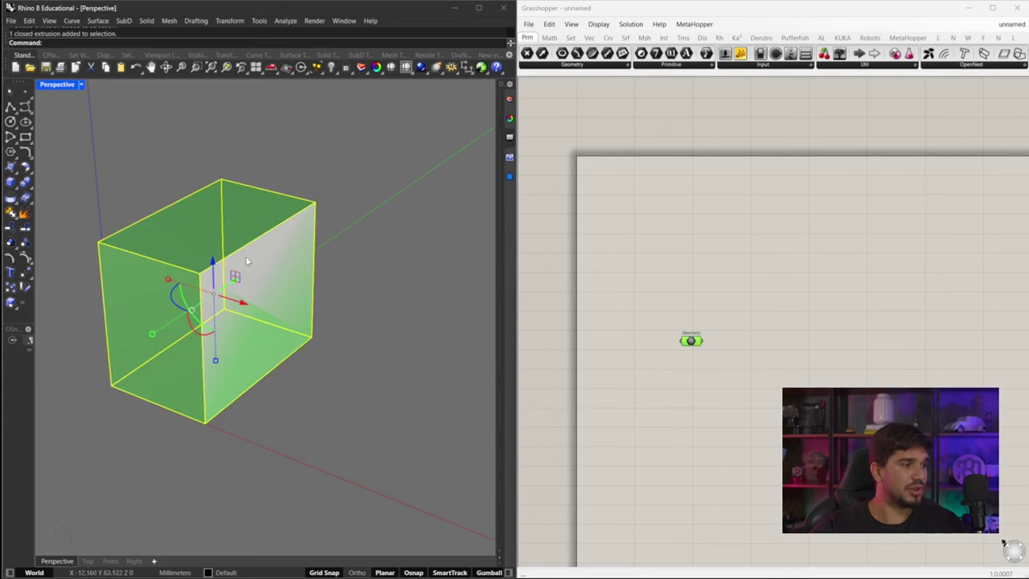
pyautogui.middleClick(274, 258)
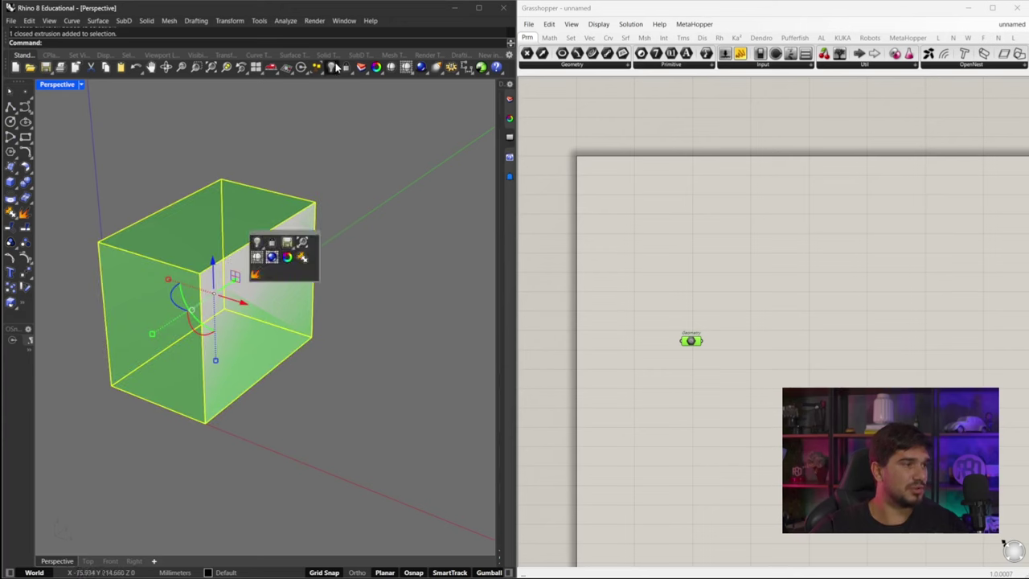
pyautogui.click(302, 147)
pyautogui.click(285, 225)
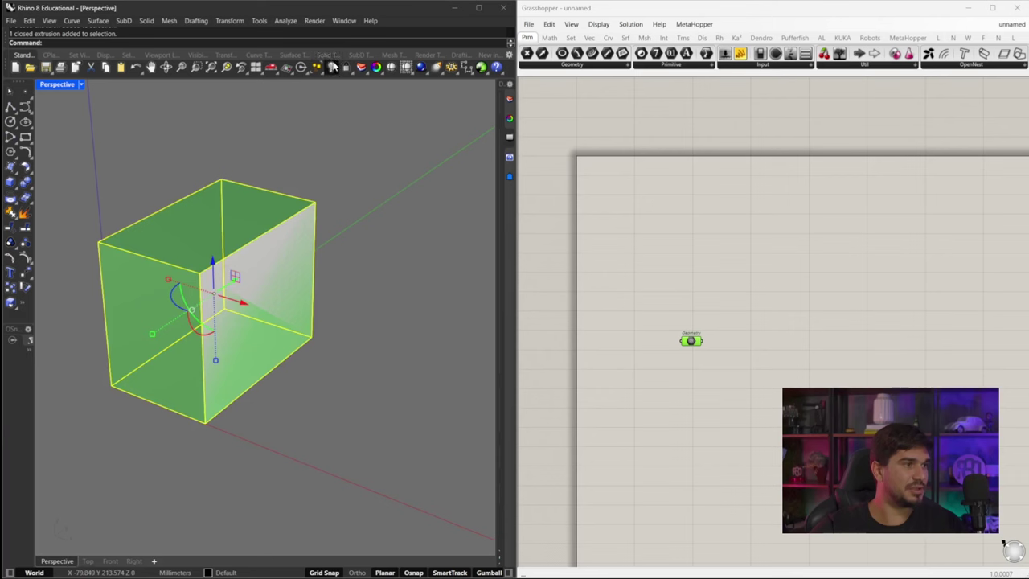
pyautogui.moveTo(241, 303); pyautogui.dragTo(465, 356)
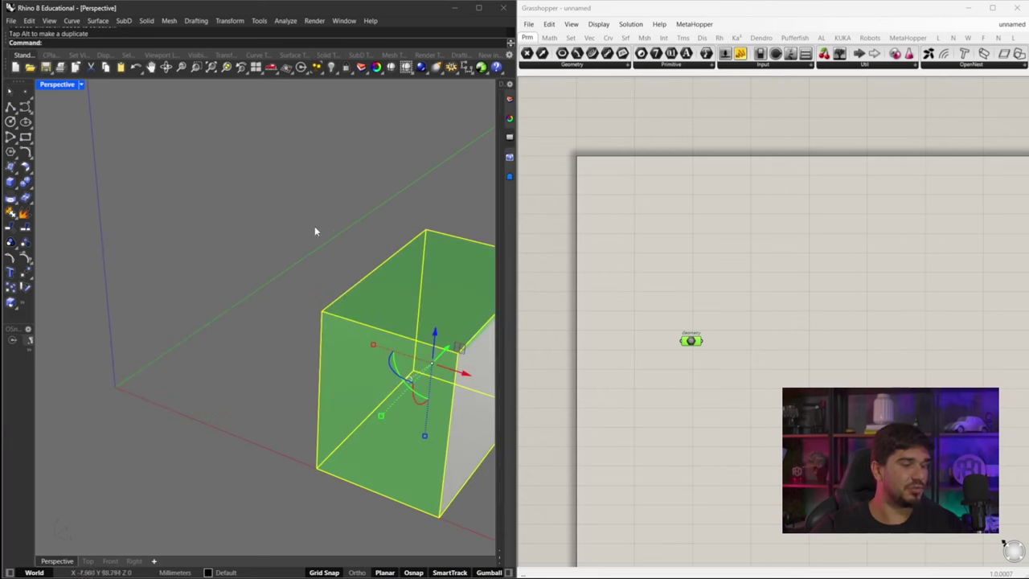
pyautogui.scroll(-3, 299, 225)
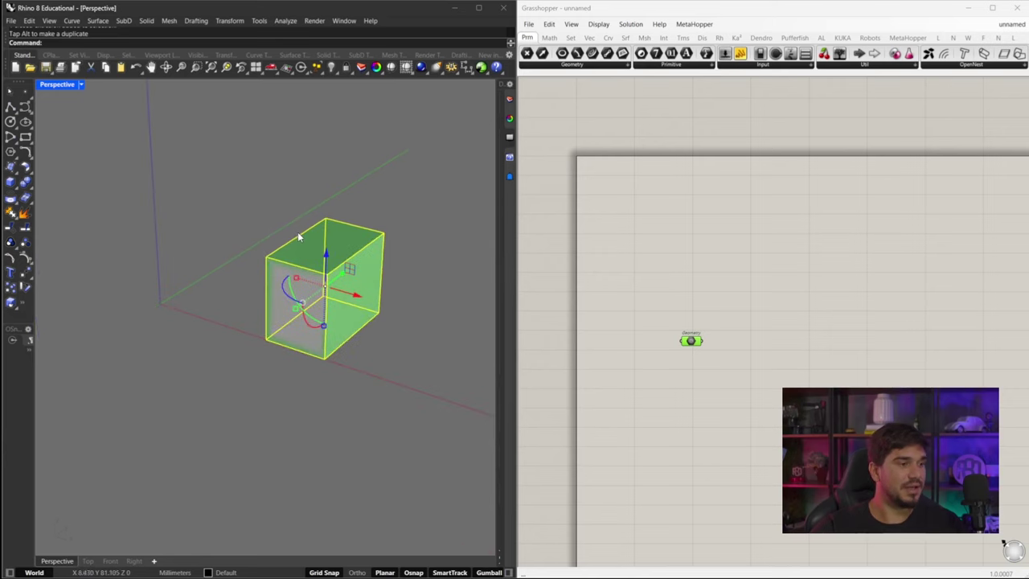
pyautogui.click(409, 283)
pyautogui.click(359, 304)
pyautogui.click(408, 290)
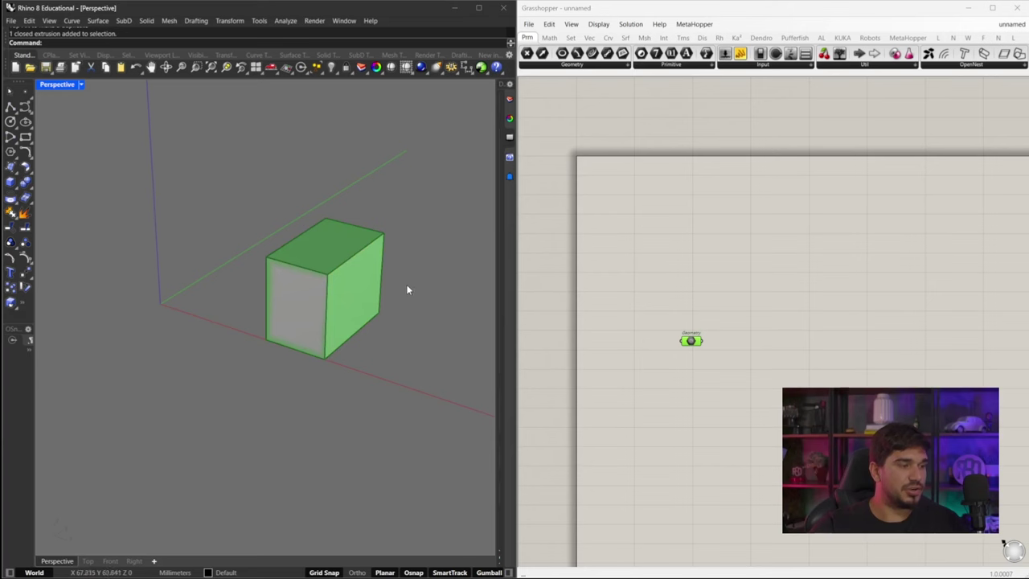
# - Delete the referenced box in Rhino and undo the deletion
pyautogui.click(361, 289)
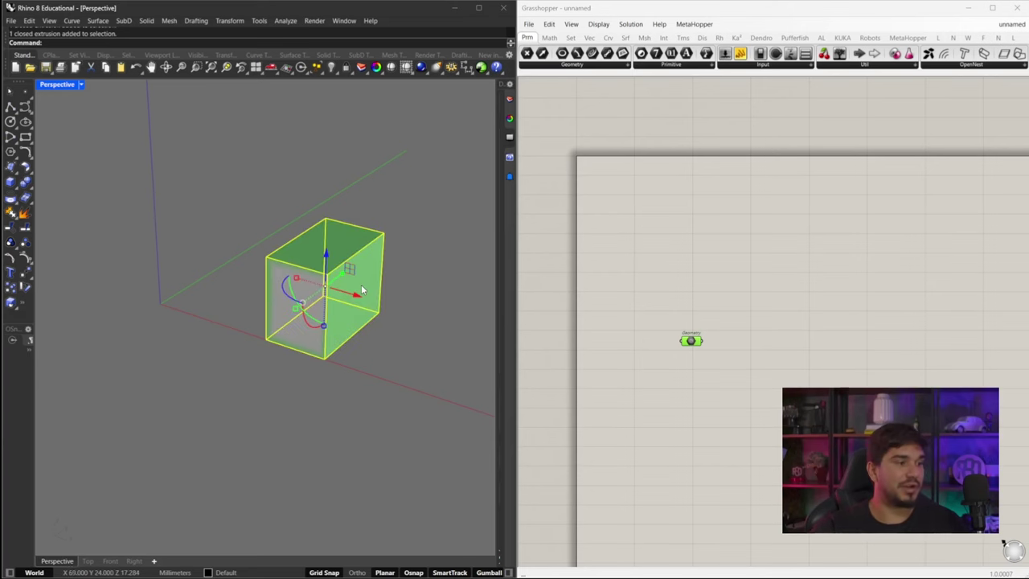
pyautogui.press('Delete')
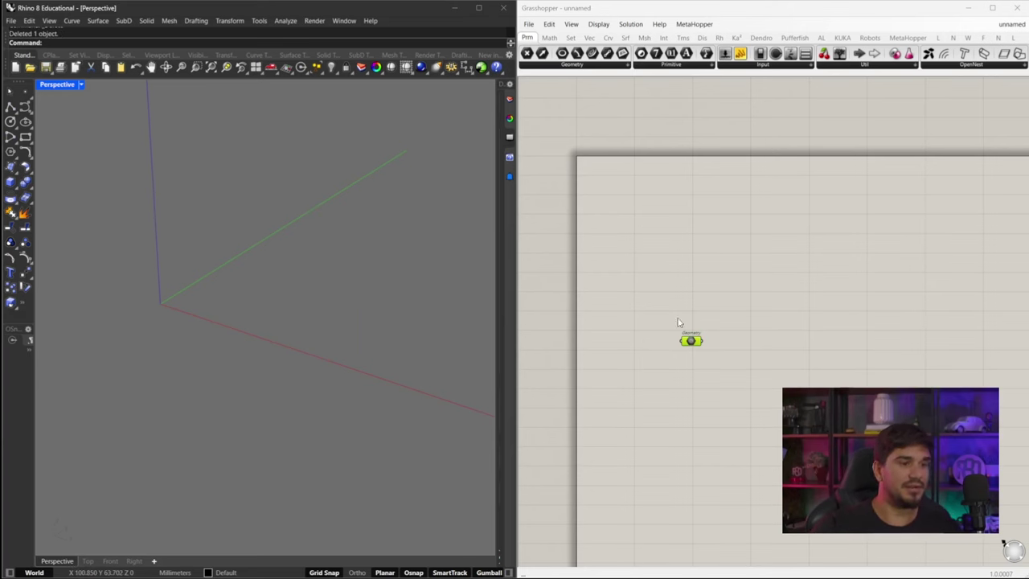
pyautogui.scroll(2, 702, 339)
pyautogui.hotkey('ctrl', 'z')
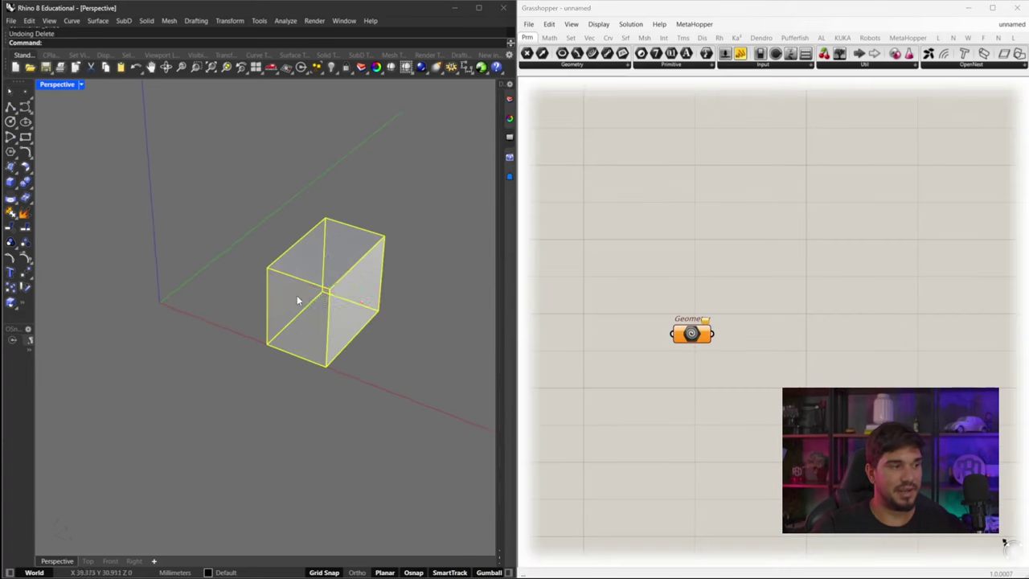
pyautogui.press('Escape')
# - Deselect the Geometry parameter and undo the box's move along the X axis
pyautogui.click(692, 333)
pyautogui.click(635, 331)
pyautogui.click(691, 333)
pyautogui.moveTo(658, 302); pyautogui.dragTo(753, 359)
pyautogui.click(729, 357)
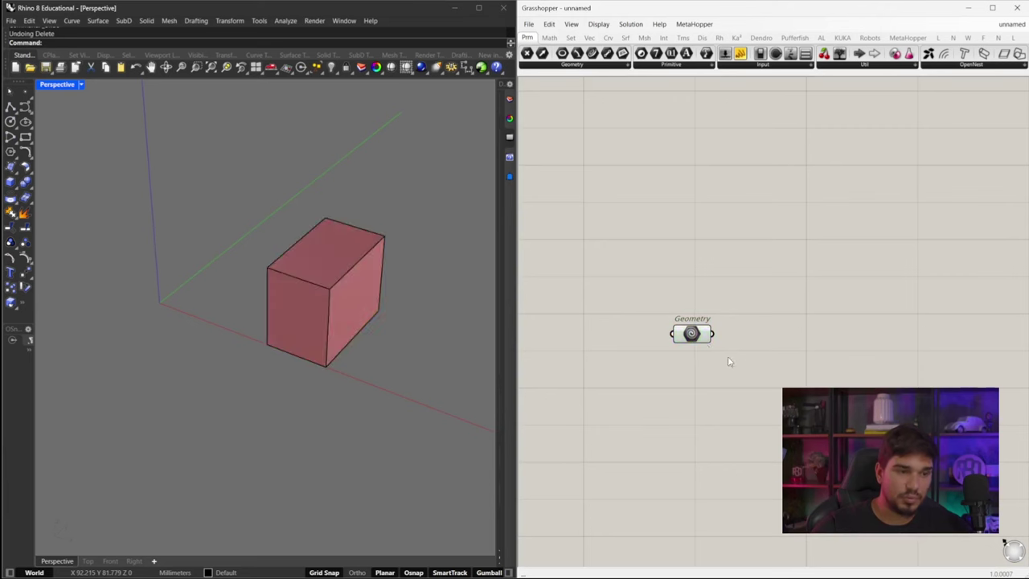
pyautogui.hotkey('ctrl', 'z')
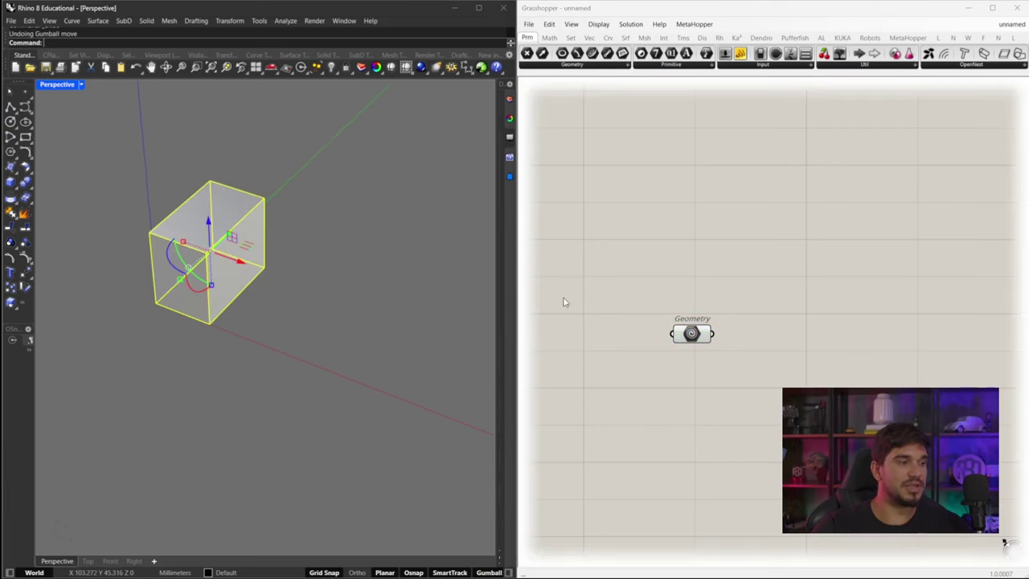
# - Examine the Geometry parameter's options, in particular the one for internalising its referenced data
pyautogui.click(686, 332)
pyautogui.rightClick(686, 335)
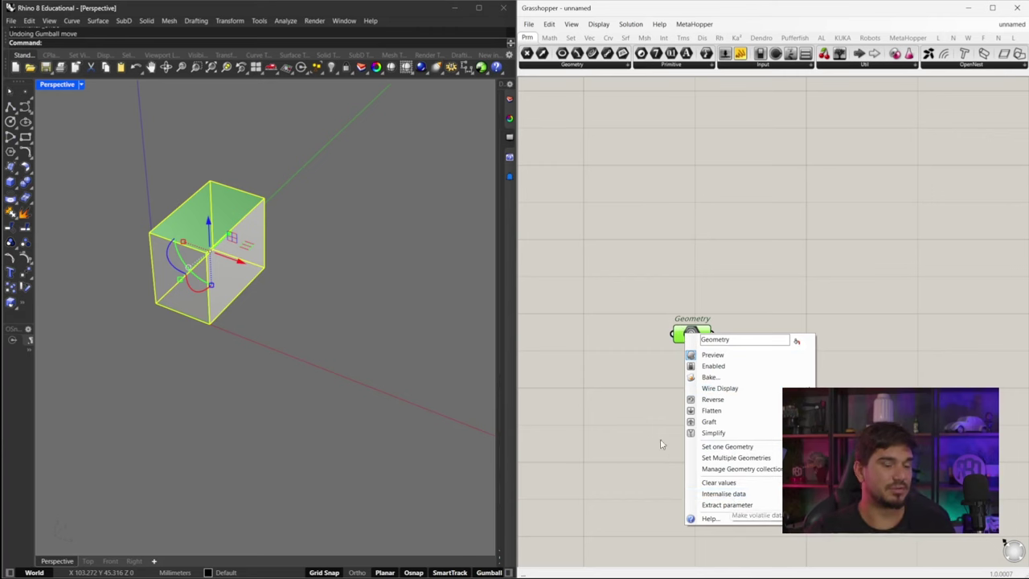
pyautogui.click(615, 289)
pyautogui.moveTo(603, 299); pyautogui.dragTo(752, 366)
pyautogui.click(666, 228)
pyautogui.moveTo(630, 313); pyautogui.dragTo(747, 362)
pyautogui.click(687, 265)
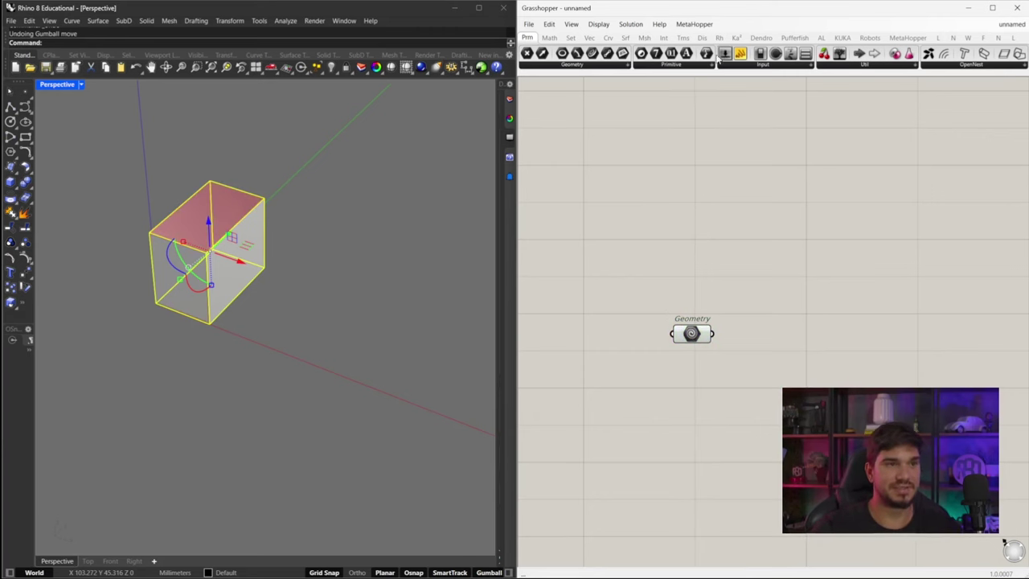
pyautogui.click(600, 66)
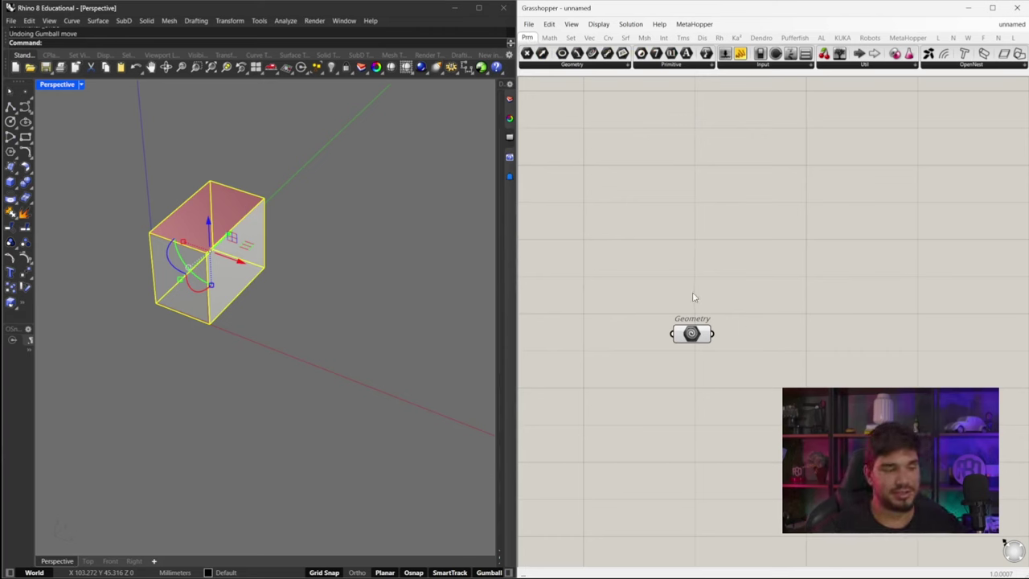
pyautogui.click(684, 332)
pyautogui.click(326, 338)
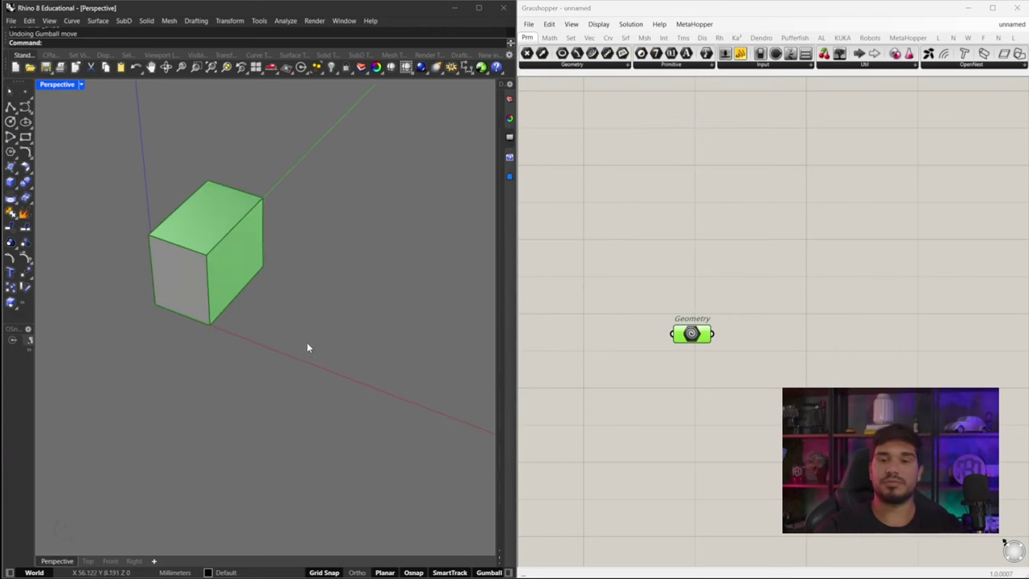
pyautogui.scroll(3, 306, 285)
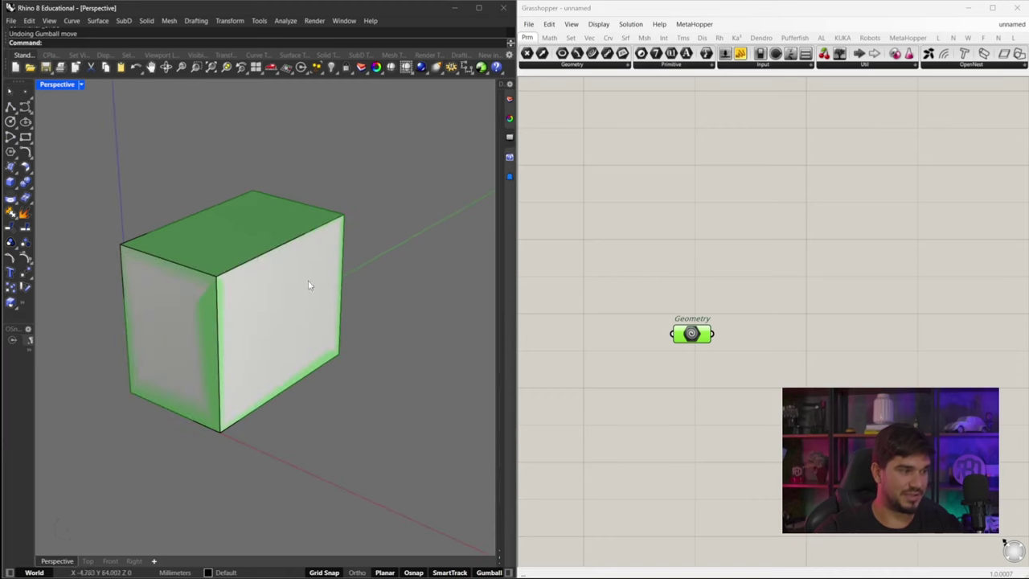
pyautogui.rightClick(685, 333)
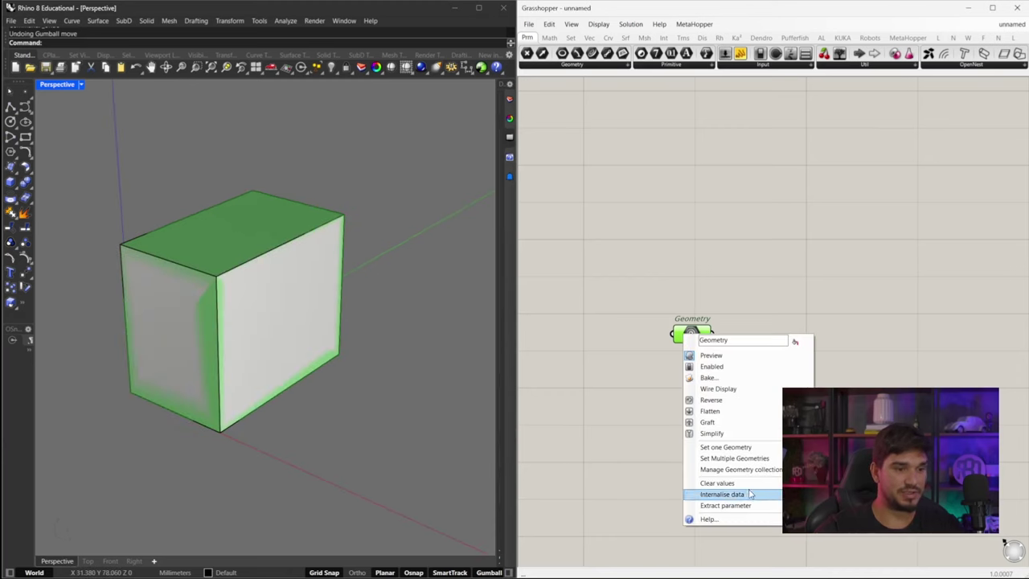
pyautogui.click(616, 271)
pyautogui.click(690, 339)
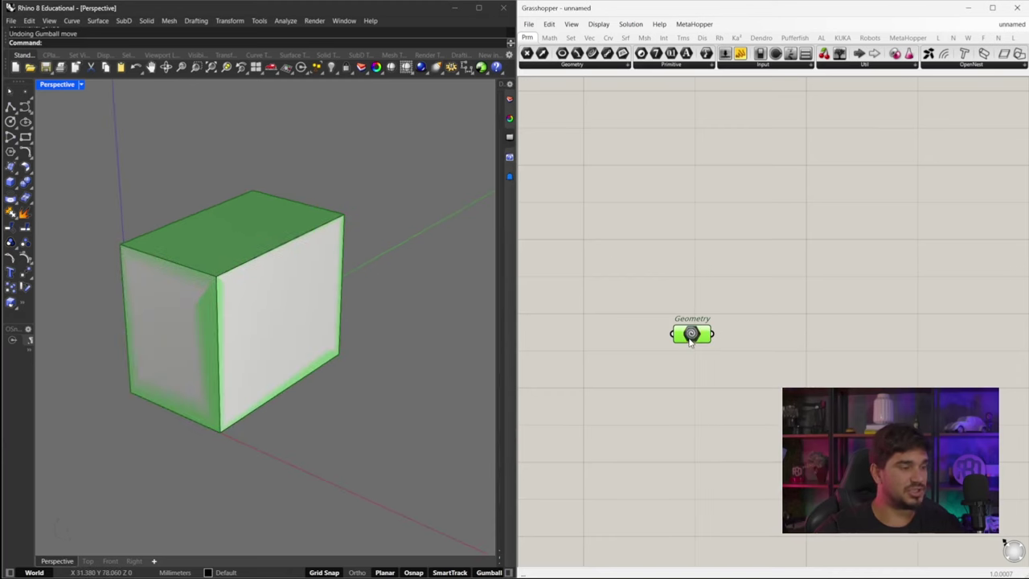
# - Hide the original box in Rhino and deselect the Geometry parameter
pyautogui.click(286, 324)
pyautogui.middleClick(277, 318)
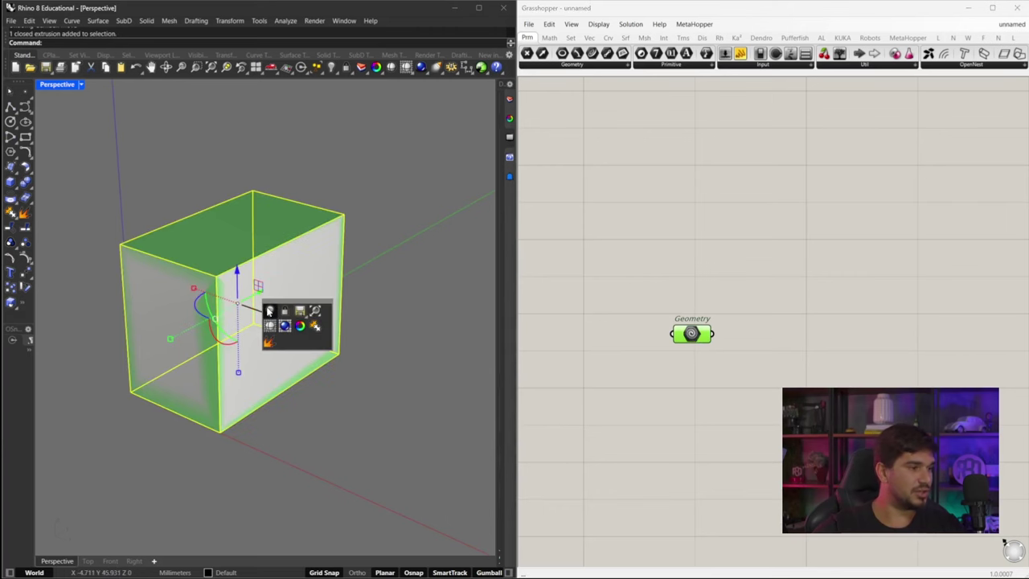
pyautogui.click(268, 312)
pyautogui.moveTo(774, 294); pyautogui.dragTo(673, 315, button='right')
pyautogui.click(723, 303)
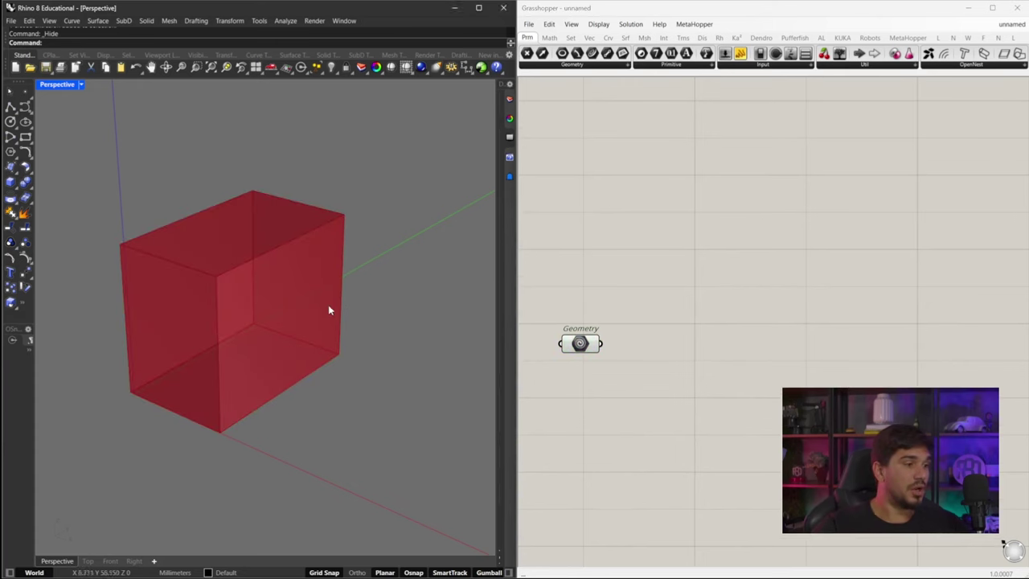
# - Add a Rectangle component to the canvas above the Geometry parameter
pyautogui.moveTo(634, 316); pyautogui.dragTo(606, 310, button='right')
pyautogui.doubleClick(733, 309)
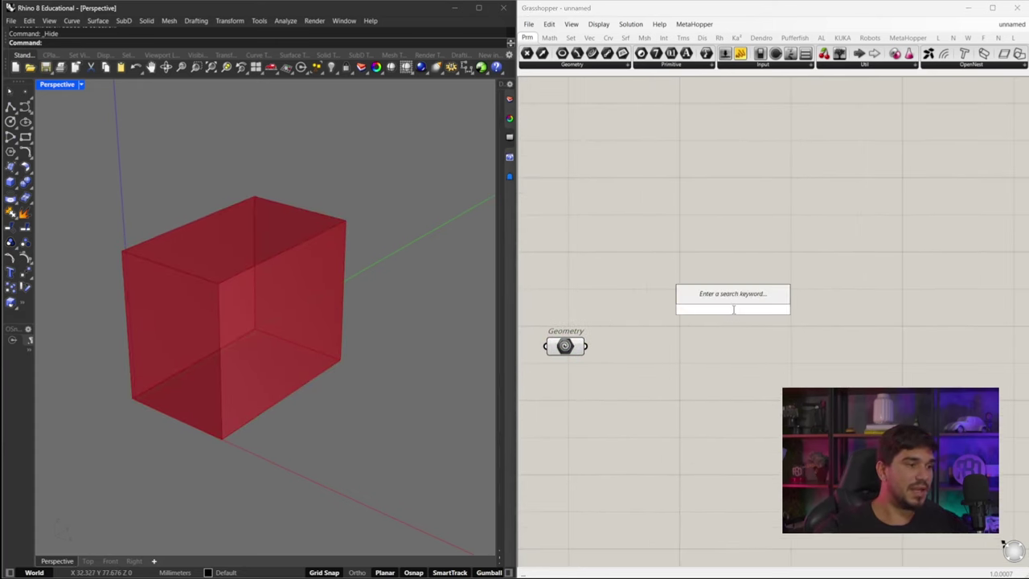
pyautogui.click(263, 324)
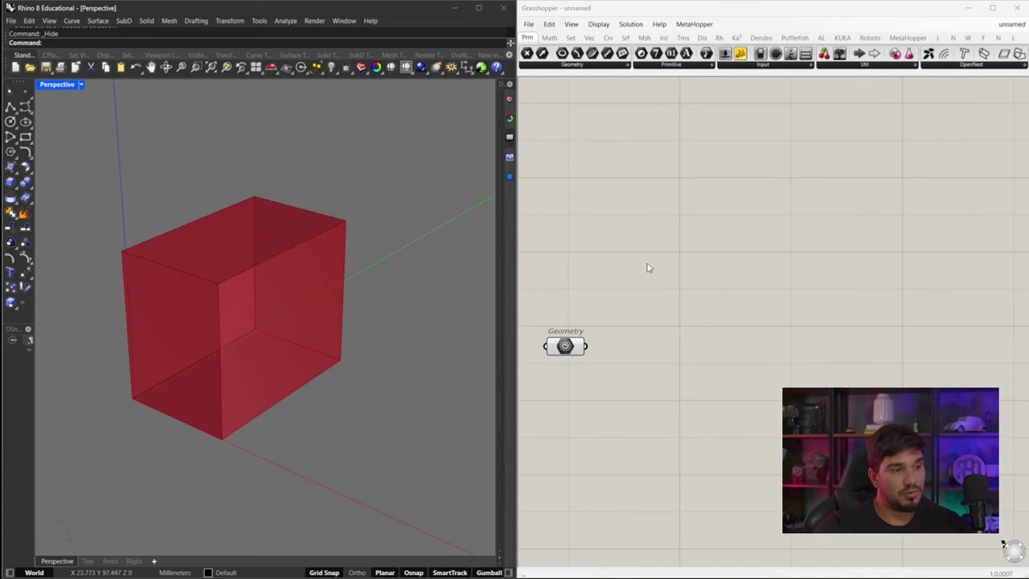
pyautogui.moveTo(678, 269); pyautogui.dragTo(742, 295, button='right')
pyautogui.doubleClick(742, 291)
pyautogui.write('rectangle')
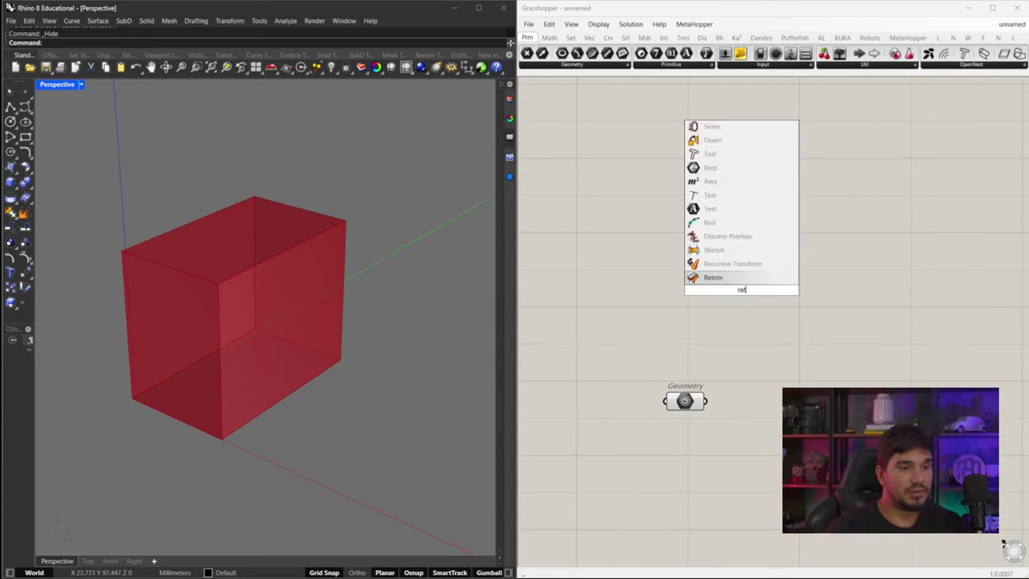
pyautogui.press('Return')
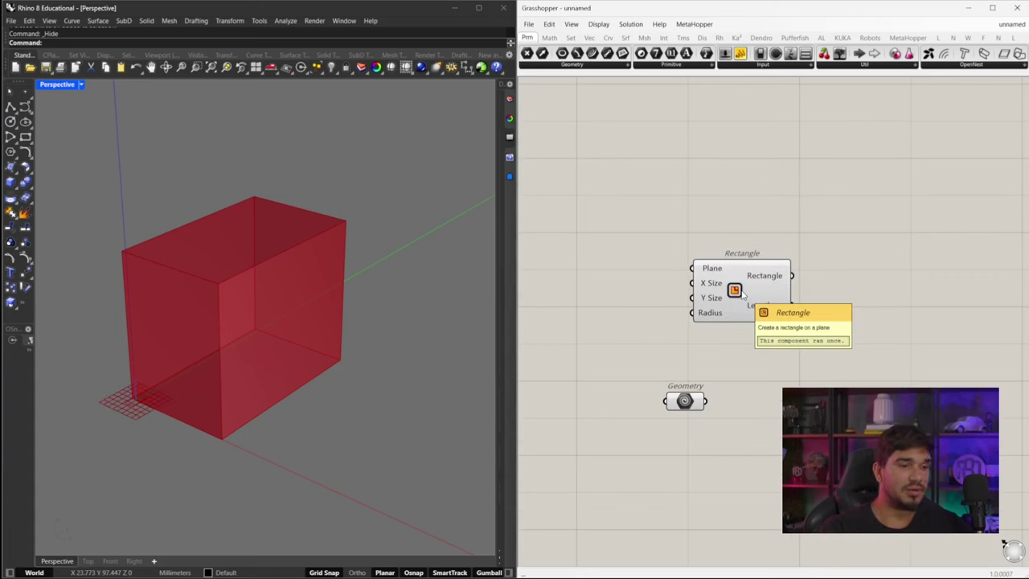
# - Turn off the preview of the Geometry parameter and select the Rectangle component
pyautogui.click(686, 401)
pyautogui.middleClick(687, 401)
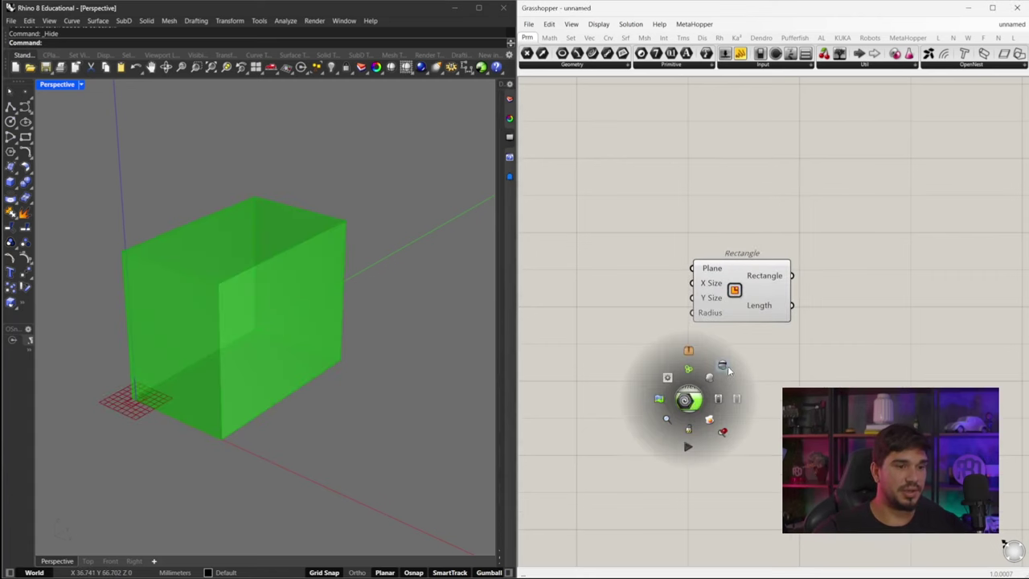
pyautogui.click(728, 366)
pyautogui.click(736, 280)
pyautogui.keyDown('shift'); pyautogui.moveTo(71, 389); pyautogui.dragTo(167, 355, button='right'); pyautogui.keyUp('shift')
pyautogui.scroll(3, 230, 373)
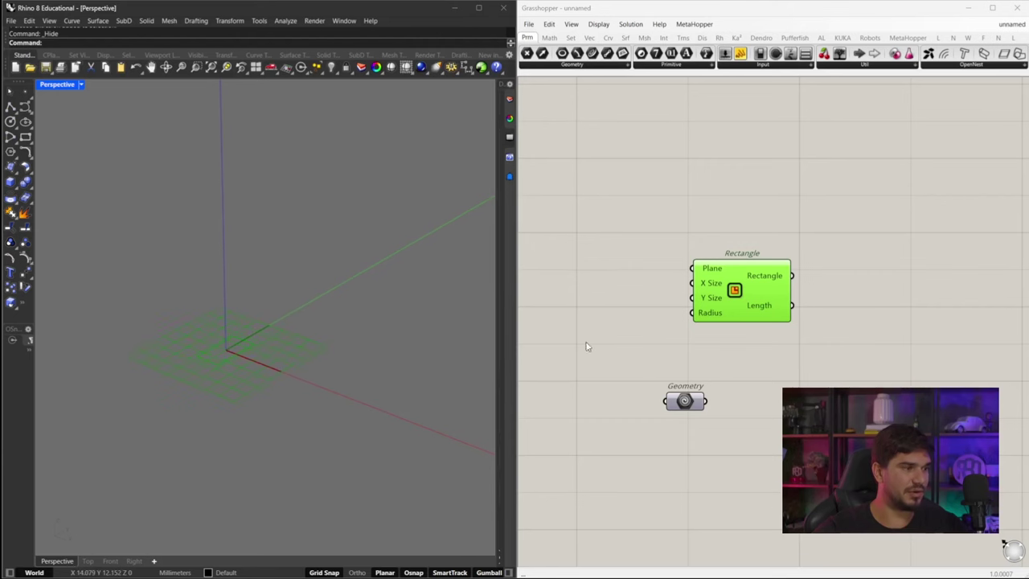
# - Move the Rectangle component up and to the right, leaving room for inputs in front of it
pyautogui.moveTo(784, 331); pyautogui.dragTo(719, 336, button='right')
pyautogui.rightClick(648, 294)
pyautogui.doubleClick(591, 309)
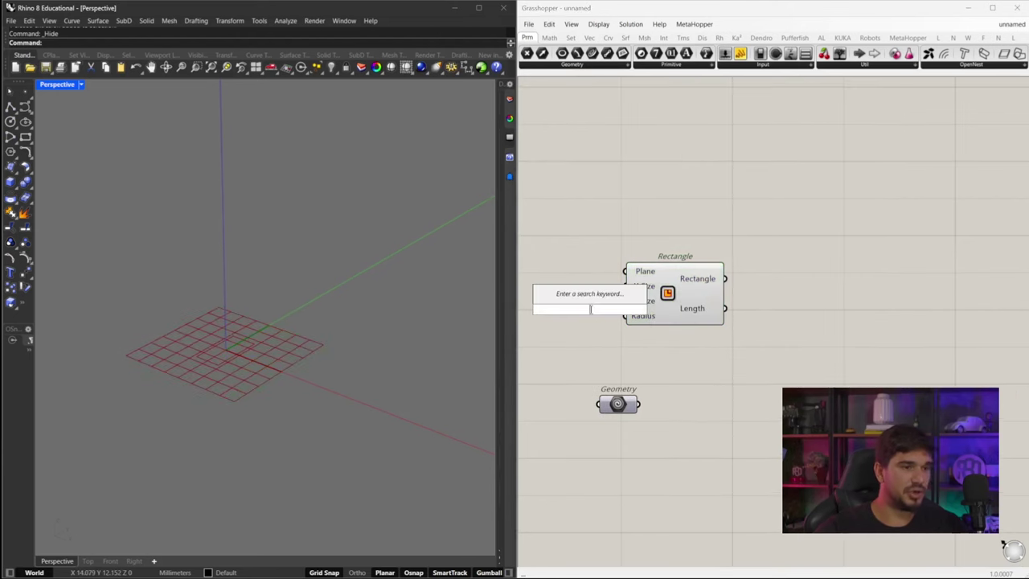
pyautogui.click(618, 193)
pyautogui.moveTo(617, 193); pyautogui.dragTo(736, 195, button='right')
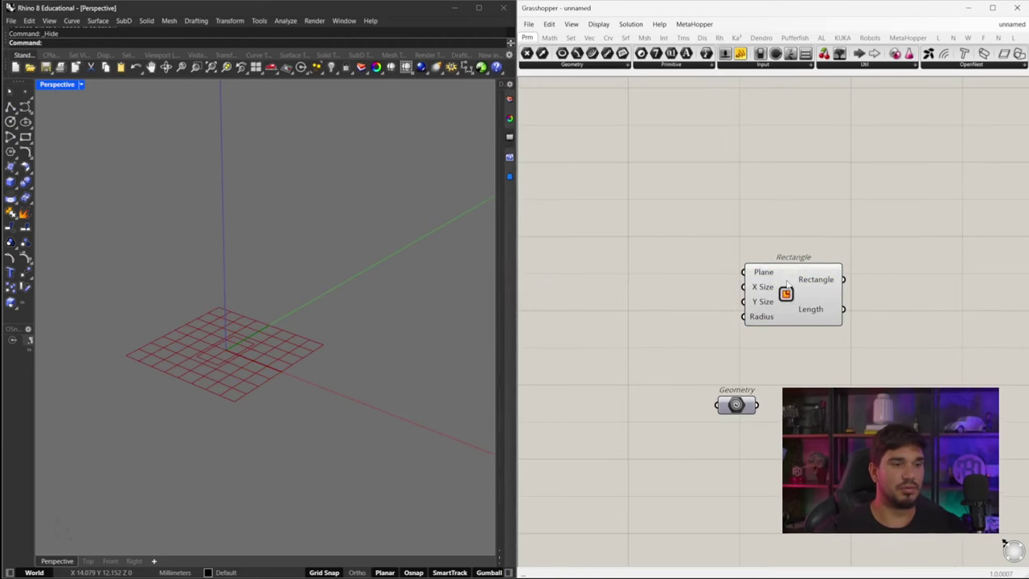
pyautogui.moveTo(786, 281); pyautogui.dragTo(869, 175)
# - Add a Number Slider created at 200 beside the Rectangle component and adjust its value to 223
pyautogui.doubleClick(642, 195)
pyautogui.click(668, 260)
pyautogui.doubleClick(668, 257)
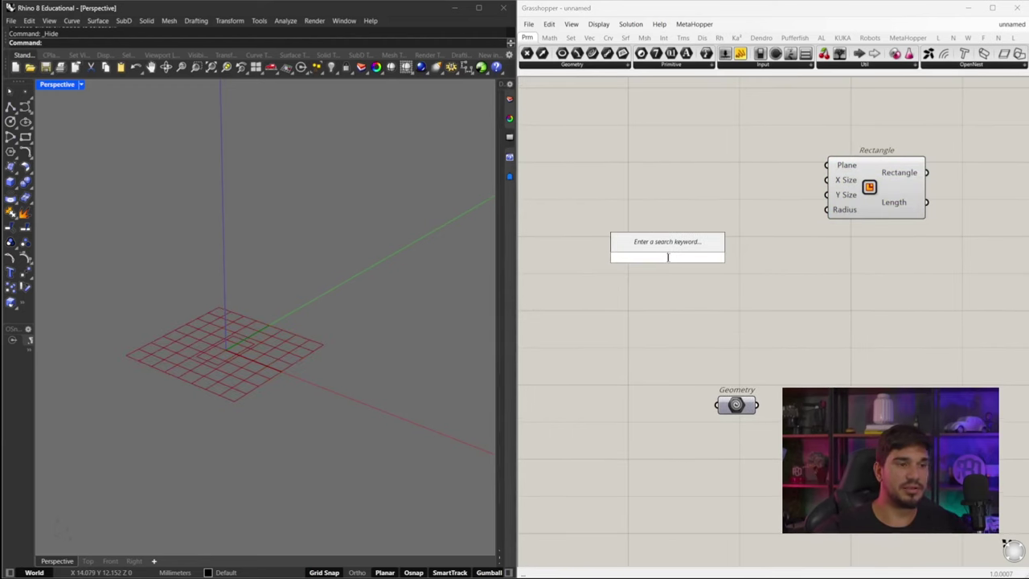
pyautogui.write('200')
pyautogui.press('Return')
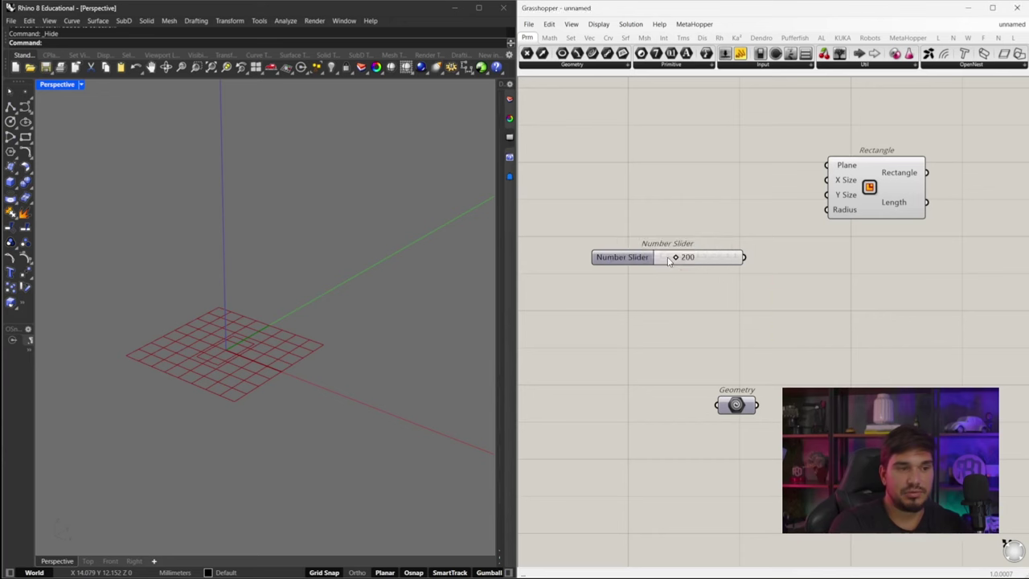
pyautogui.moveTo(675, 258)
pyautogui.mouseDown()
pyautogui.moveTo(726, 258)
pyautogui.moveTo(678, 258)
pyautogui.mouseUp()
# - Examine the Number Slider's settings, in particular the minimum and maximum of its numeric domain
pyautogui.click(640, 259)
pyautogui.doubleClick(640, 259)
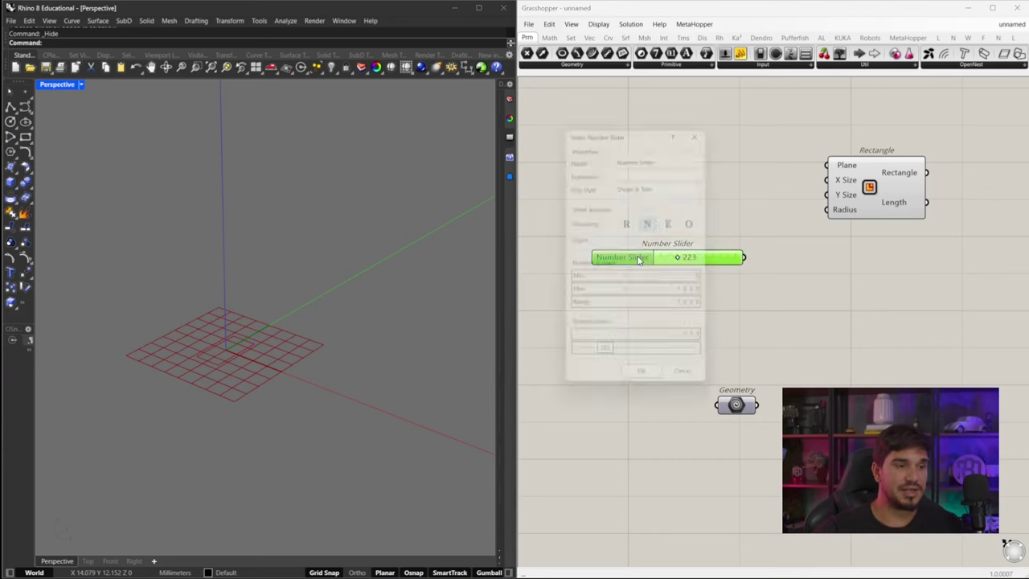
pyautogui.doubleClick(653, 279)
pyautogui.doubleClick(667, 295)
pyautogui.click(652, 281)
pyautogui.click(653, 278)
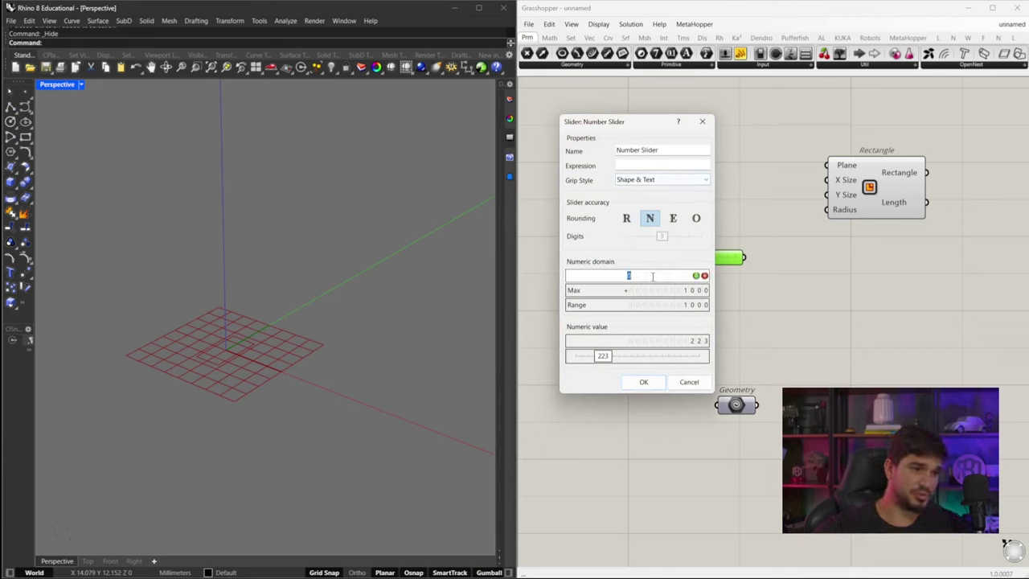
pyautogui.press('Return')
pyautogui.click(654, 274)
# - Place the slider beside the Rectangle component, duplicate it, and connect the two sliders to X Size and Y Size
pyautogui.moveTo(654, 257); pyautogui.dragTo(663, 178)
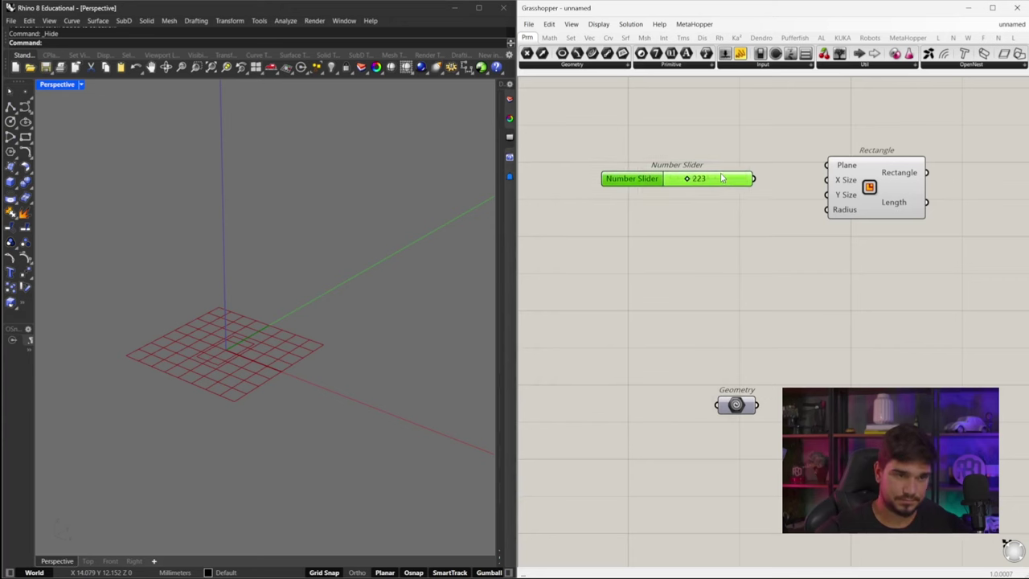
pyautogui.moveTo(825, 180)
pyautogui.mouseDown()
pyautogui.moveTo(756, 180)
pyautogui.moveTo(726, 193)
pyautogui.moveTo(726, 220)
pyautogui.moveTo(828, 194)
pyautogui.mouseUp()
pyautogui.click(878, 188)
# - Set the slider feeding the Rectangle's X Size to 136
pyautogui.scroll(-10, 336, 258)
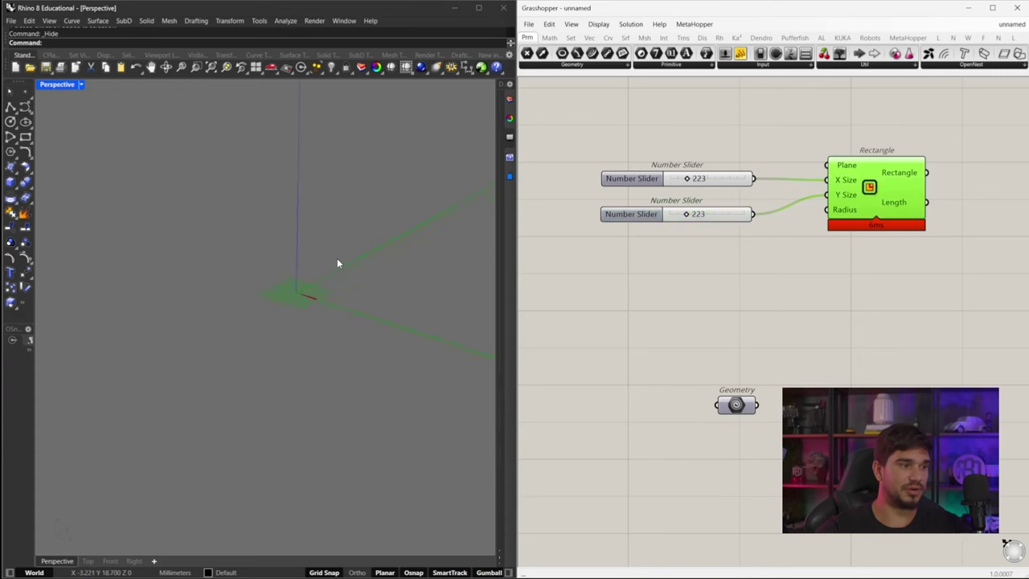
pyautogui.scroll(4, 241, 321)
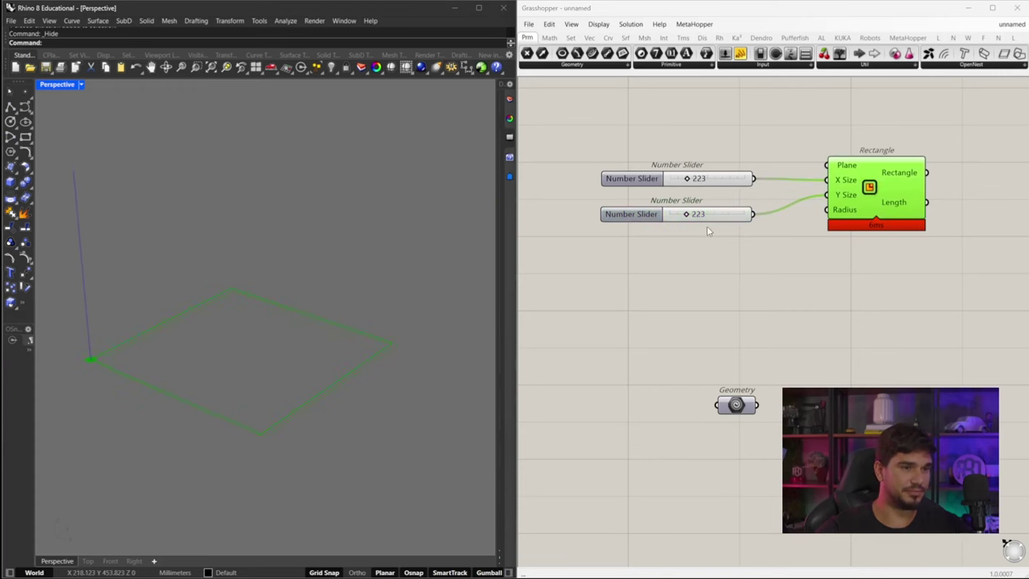
pyautogui.moveTo(692, 178); pyautogui.dragTo(683, 183)
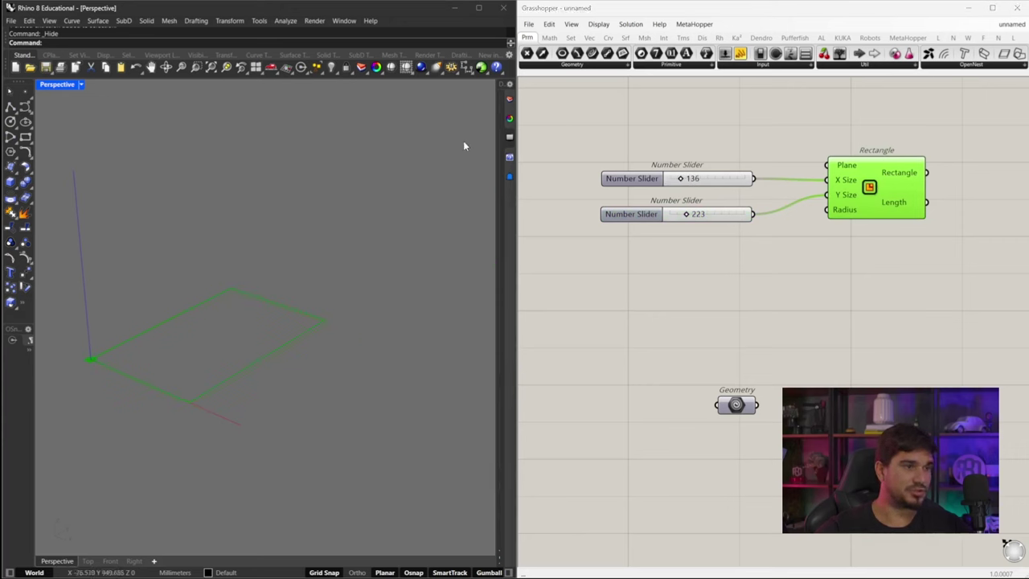
# - Change the solid background colour of Rhino's Shaded display mode to light grey
pyautogui.moveTo(497, 151); pyautogui.dragTo(443, 148)
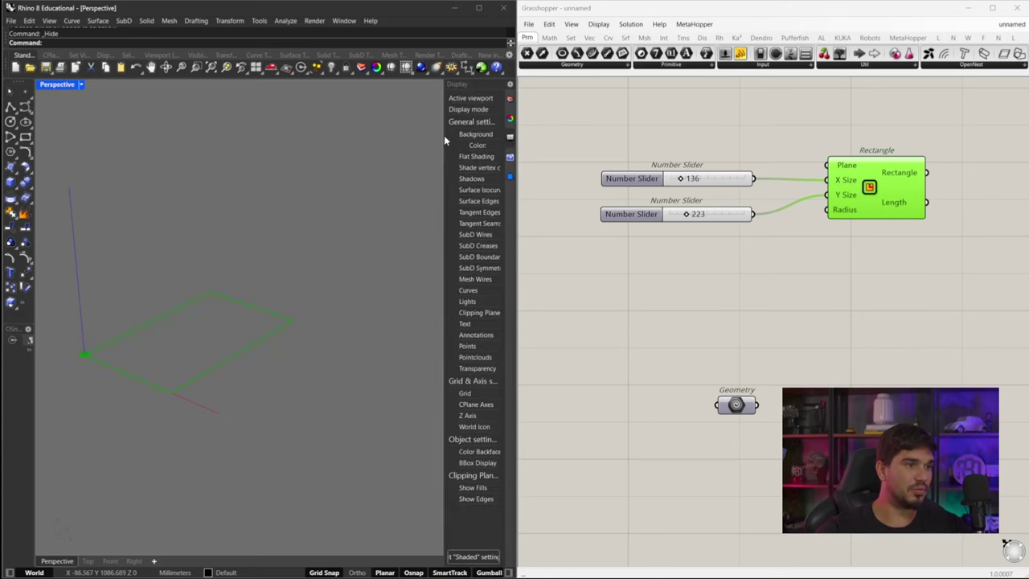
pyautogui.moveTo(441, 135); pyautogui.dragTo(356, 144)
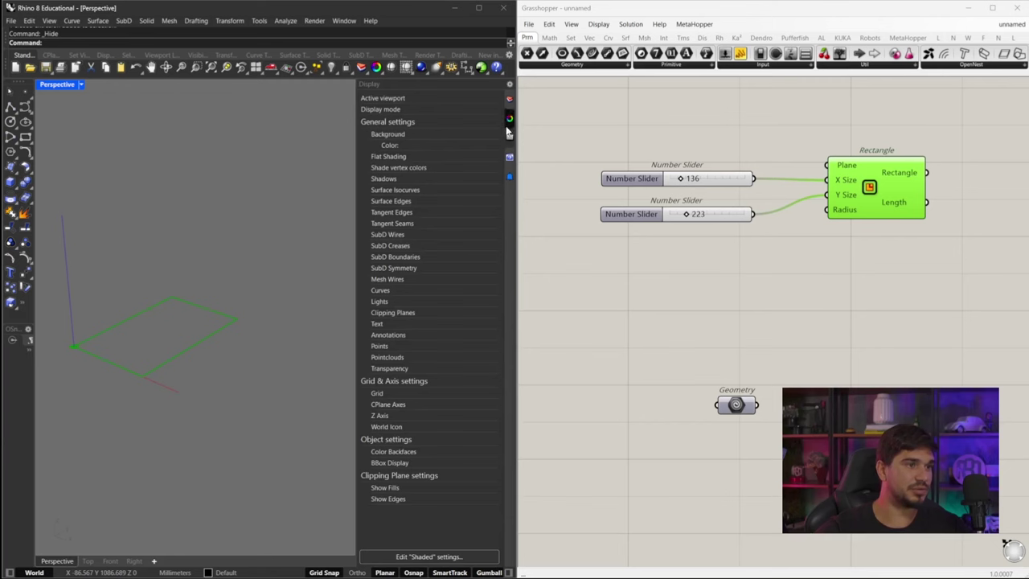
pyautogui.click(430, 557)
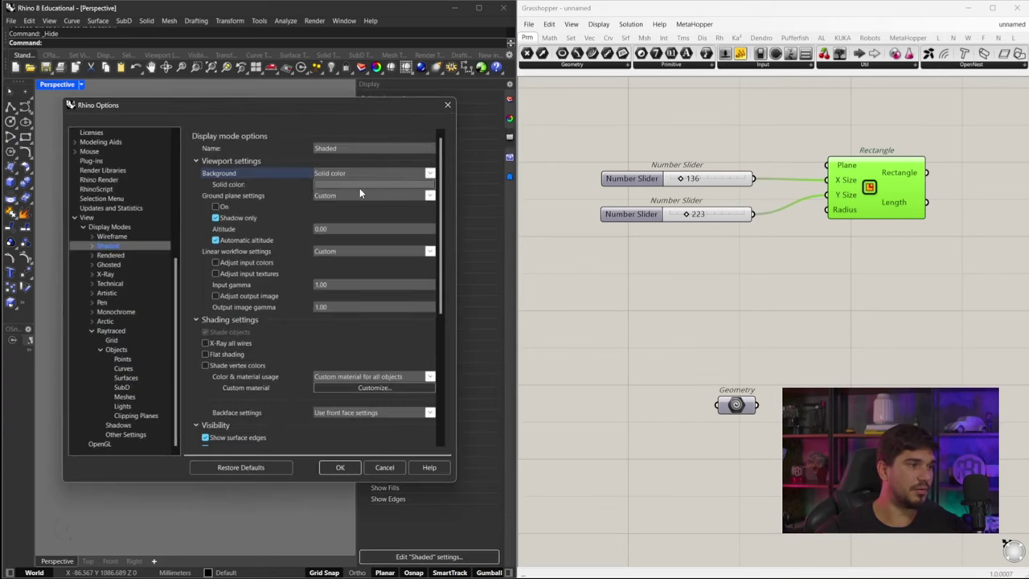
pyautogui.click(359, 187)
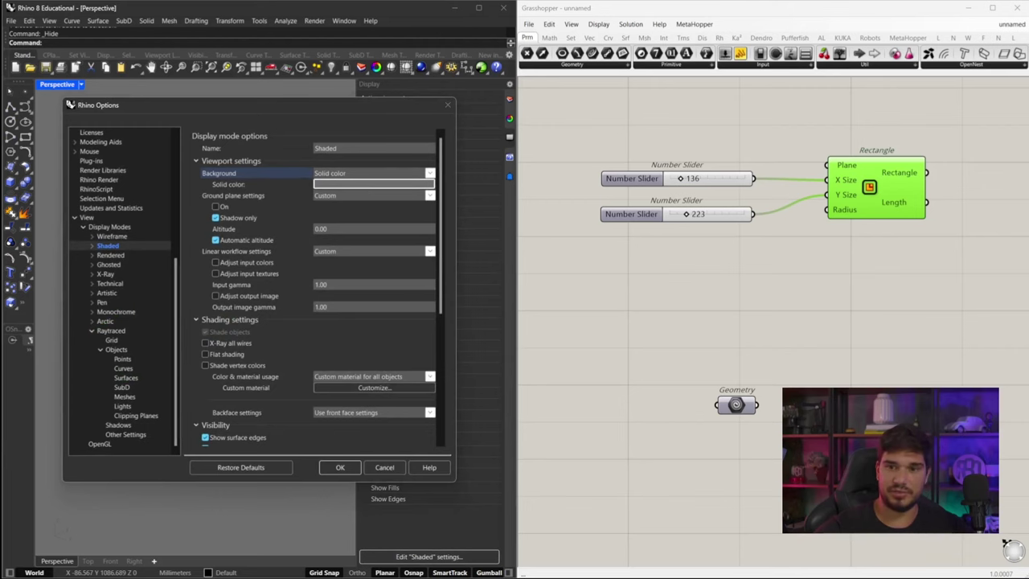
pyautogui.click(344, 469)
# - Add an Extrude component after the Rectangle component and connect the Rectangle output to its Base input
pyautogui.moveTo(837, 274); pyautogui.dragTo(667, 297, button='right')
pyautogui.click(802, 264)
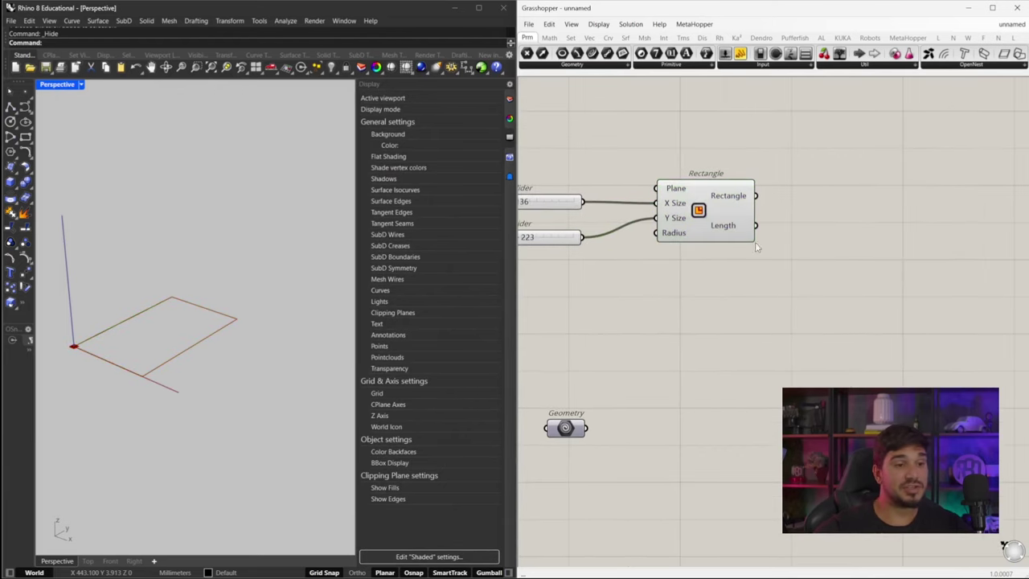
pyautogui.doubleClick(826, 319)
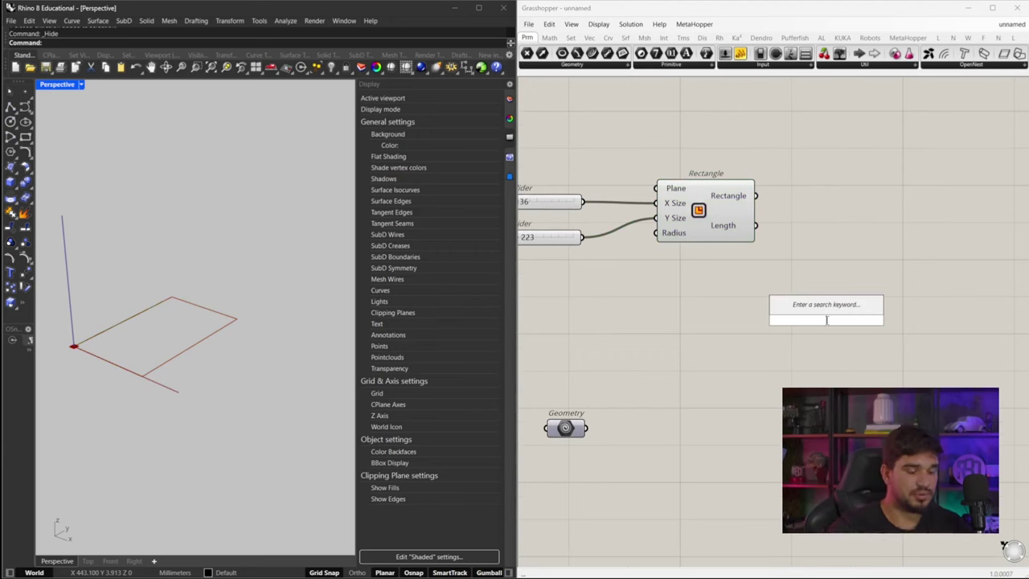
pyautogui.write('extru')
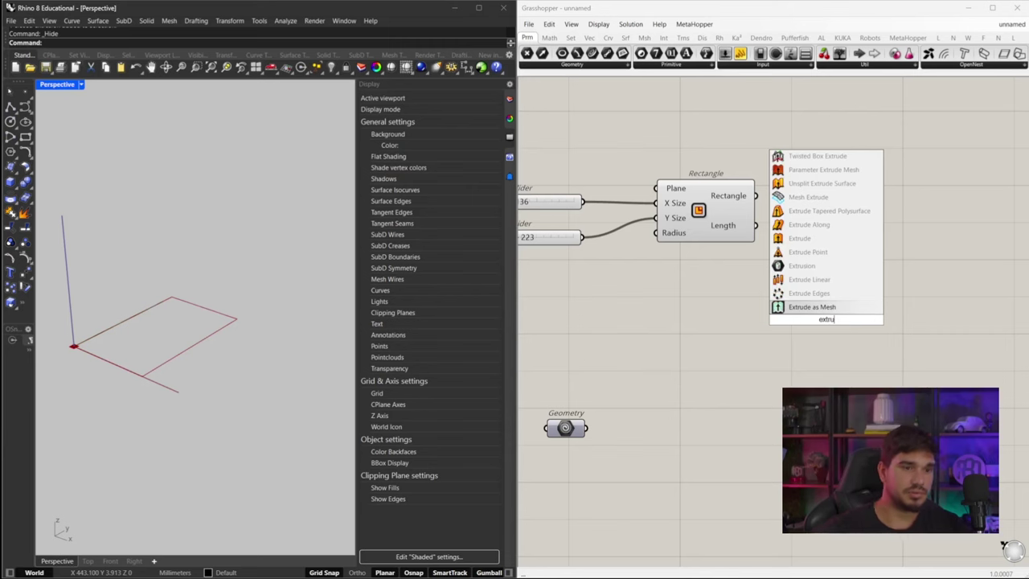
pyautogui.click(802, 240)
pyautogui.moveTo(801, 315); pyautogui.dragTo(758, 196)
pyautogui.moveTo(905, 245); pyautogui.dragTo(906, 230)
# - Add a Unit Z component below the wire between Rectangle and Extrude
pyautogui.doubleClick(779, 316)
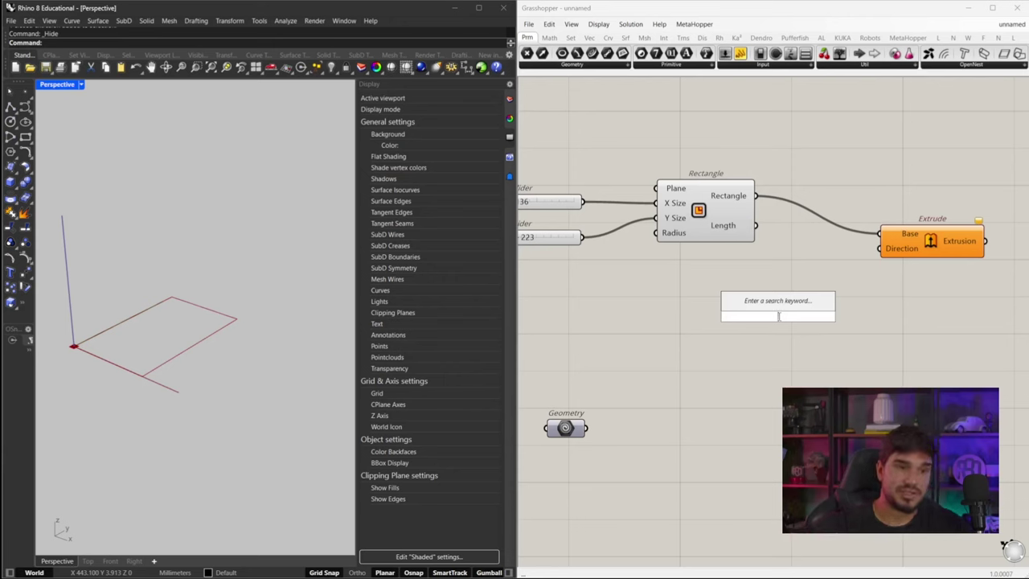
pyautogui.write('unit')
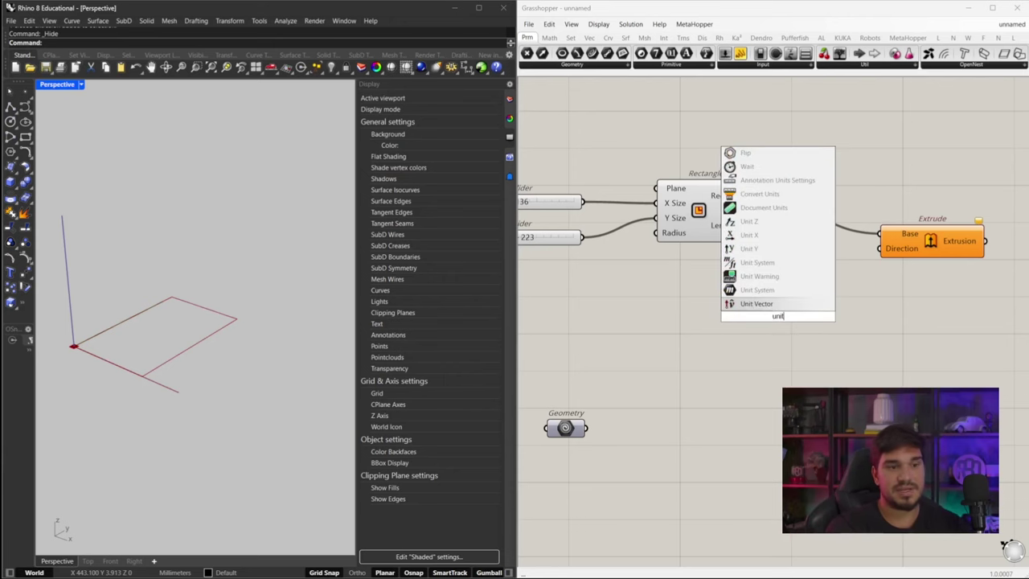
pyautogui.write(' z')
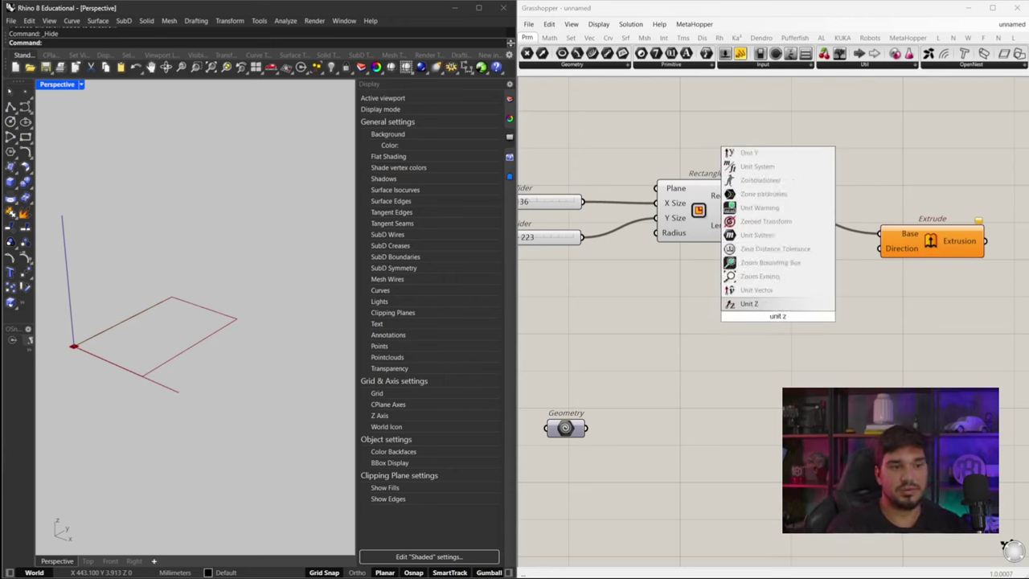
pyautogui.press('Return')
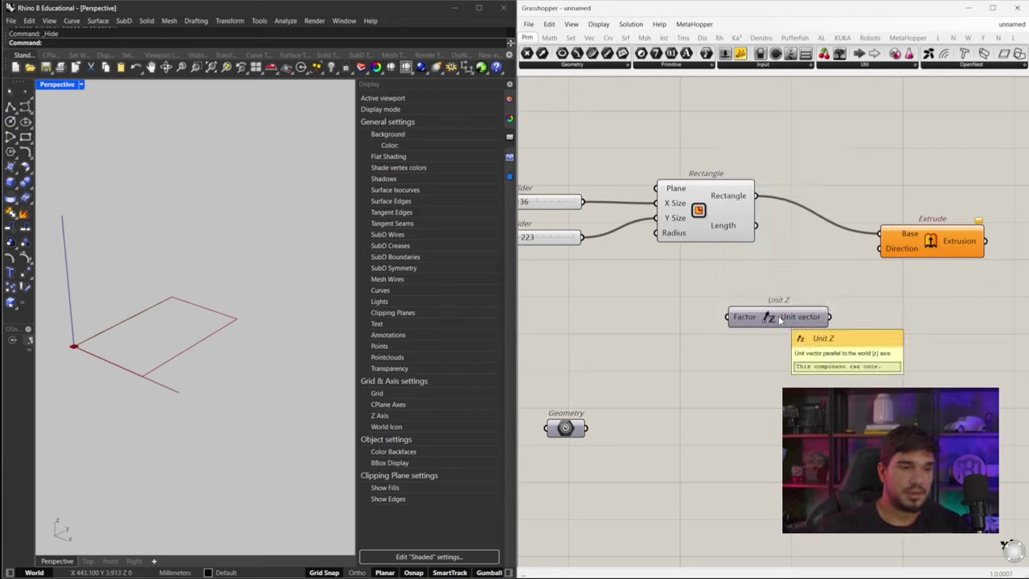
# - Connect Unit Z to the Extrude's Direction and feed its Factor from a Number Slider created at 100 and lowered to 57
pyautogui.doubleClick(655, 338)
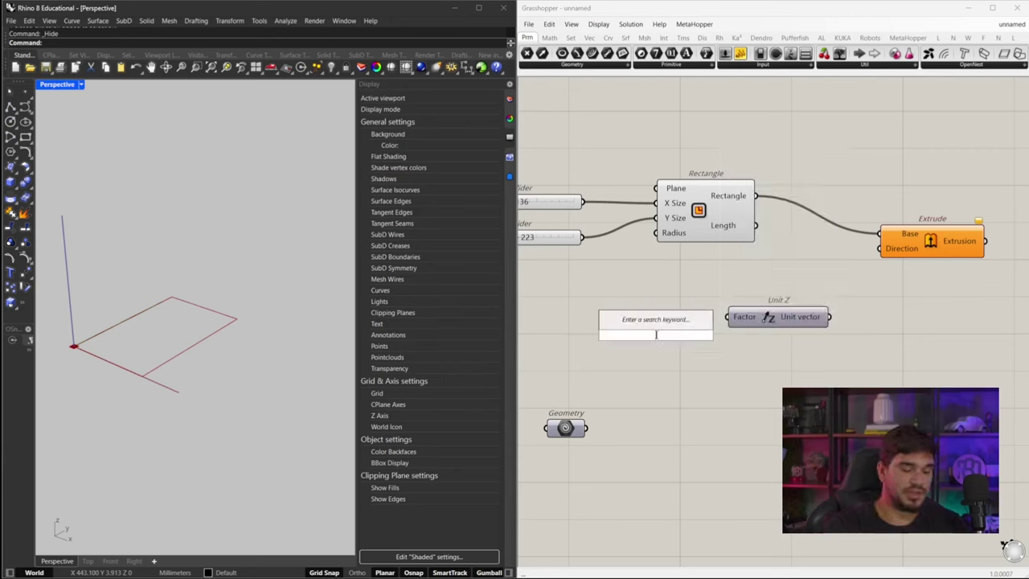
pyautogui.write('100')
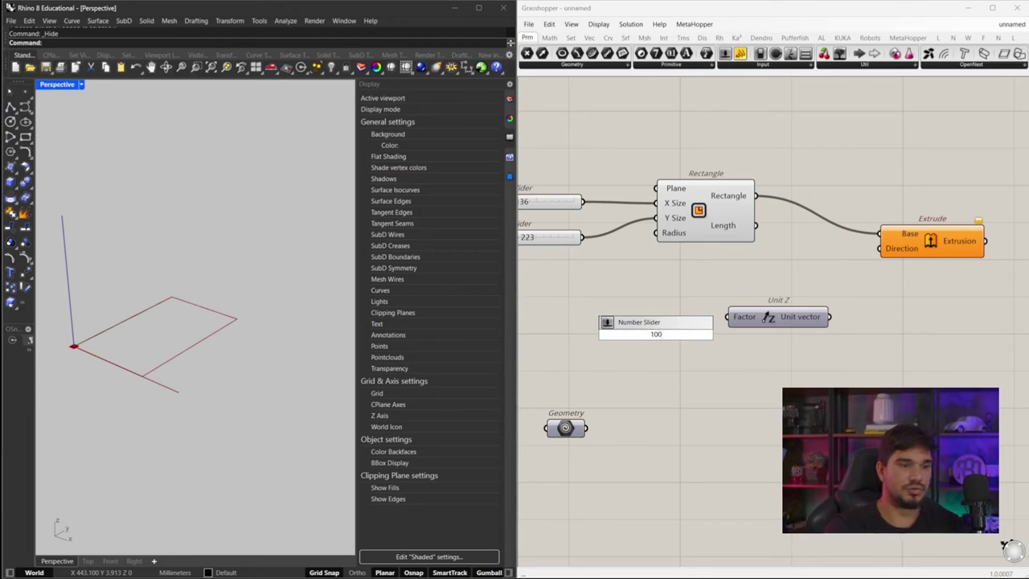
pyautogui.press('Return')
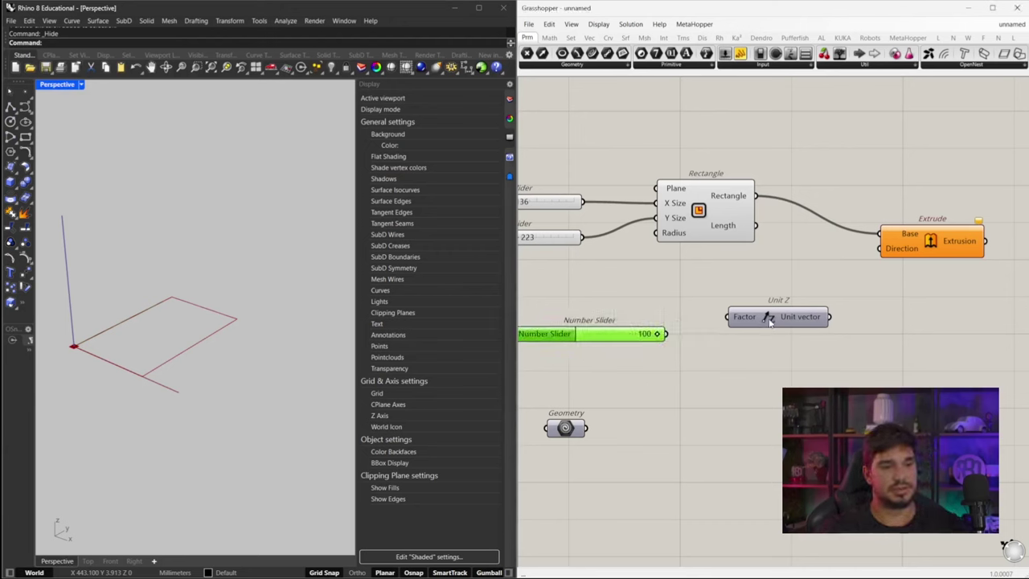
pyautogui.moveTo(829, 319); pyautogui.dragTo(881, 249)
pyautogui.moveTo(728, 319); pyautogui.dragTo(625, 336)
pyautogui.moveTo(570, 279); pyautogui.dragTo(726, 281, button='right')
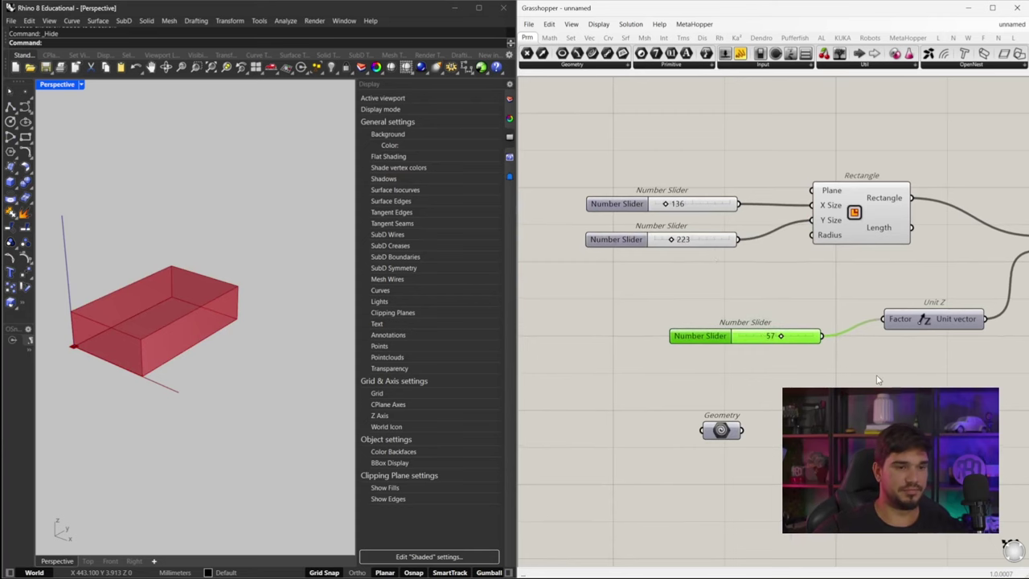
# - Replace the slider on Unit Z's Factor with a copy of the Y Size slider
pyautogui.press('Delete')
pyautogui.moveTo(715, 240); pyautogui.dragTo(884, 319)
pyautogui.moveTo(731, 304); pyautogui.dragTo(667, 302, button='right')
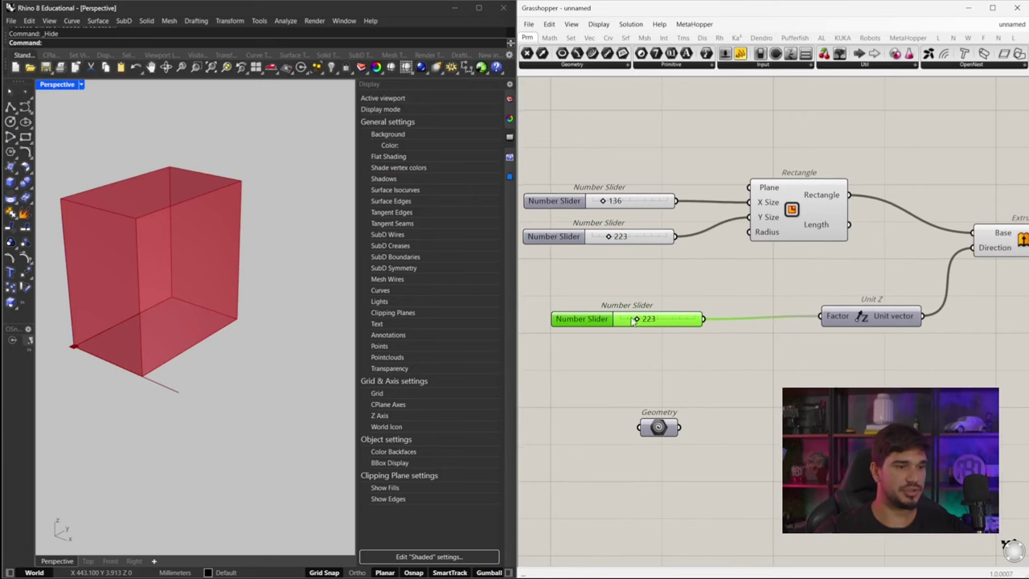
# - Set the slider feeding Unit Z's Factor to 246 and move the Geometry parameter to the right
pyautogui.moveTo(637, 321); pyautogui.dragTo(794, 341)
pyautogui.scroll(-5, 700, 264)
pyautogui.scroll(4, 659, 334)
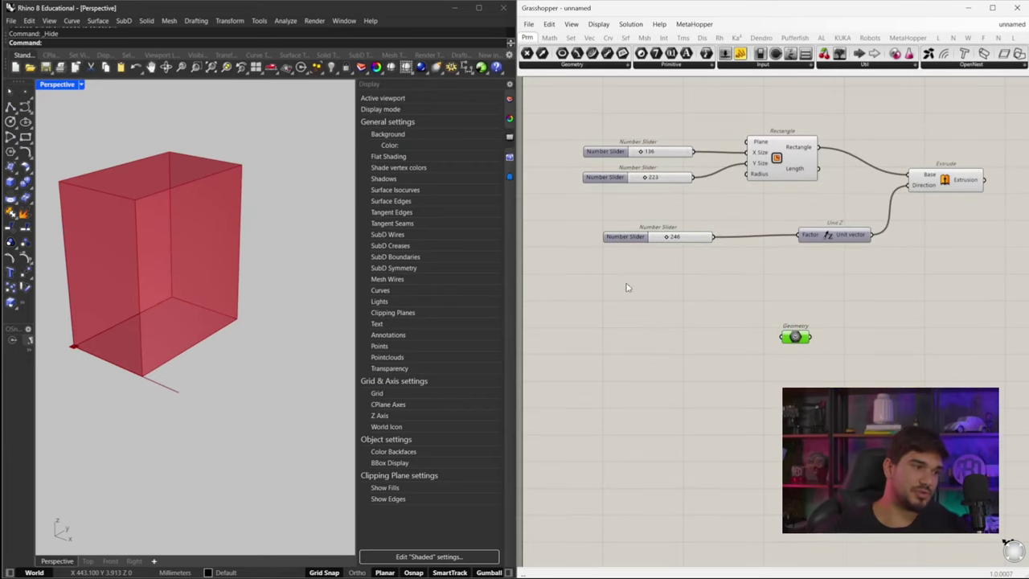
# - Collapse Rhino's Display panel to widen the Perspective viewport and frame the extruded box
pyautogui.moveTo(355, 251); pyautogui.dragTo(496, 245)
pyautogui.keyDown('shift'); pyautogui.moveTo(305, 265); pyautogui.dragTo(355, 333, button='right'); pyautogui.keyUp('shift')
pyautogui.rightClick(355, 334)
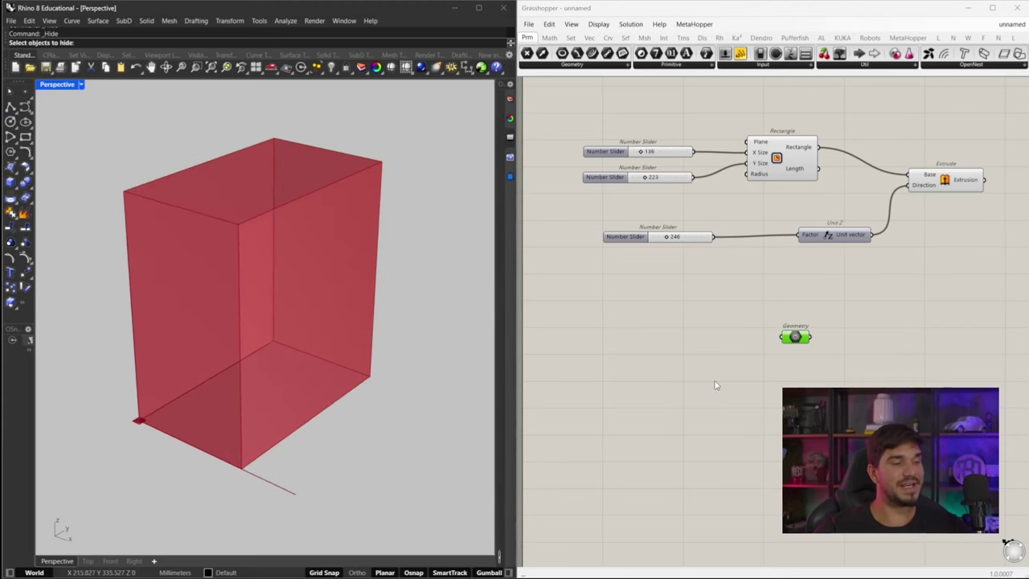
# - Add a Contour component to the canvas, to the right of and below the Extrude component
pyautogui.moveTo(763, 348); pyautogui.dragTo(628, 356, button='right')
pyautogui.scroll(-2, 629, 357)
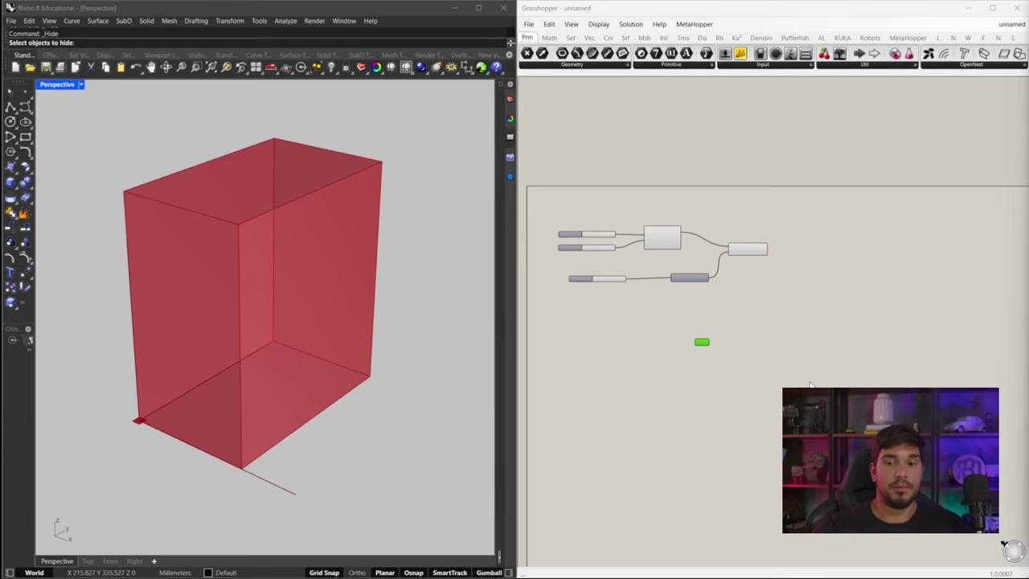
pyautogui.scroll(4, 796, 378)
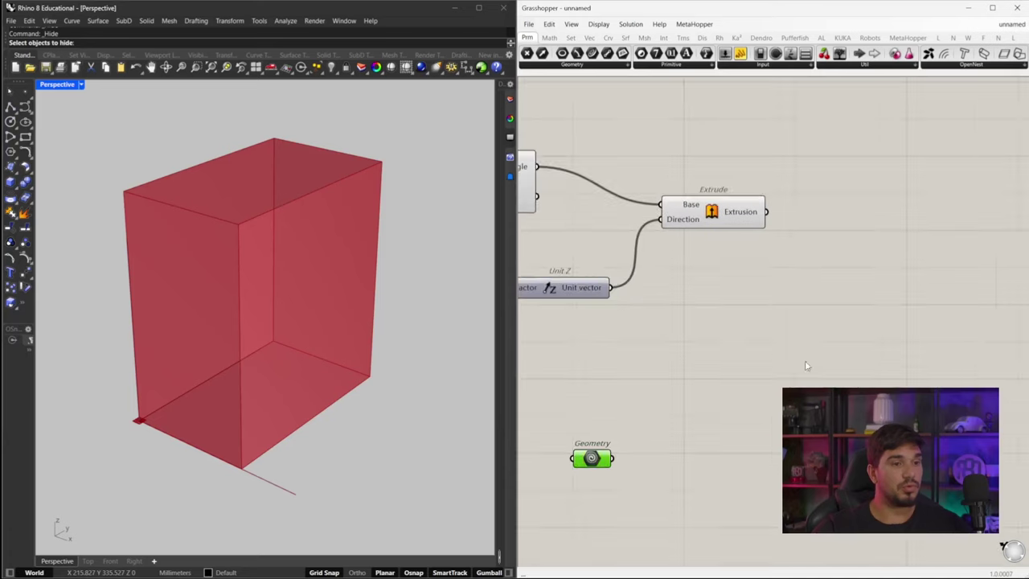
pyautogui.moveTo(643, 330); pyautogui.dragTo(734, 311, button='right')
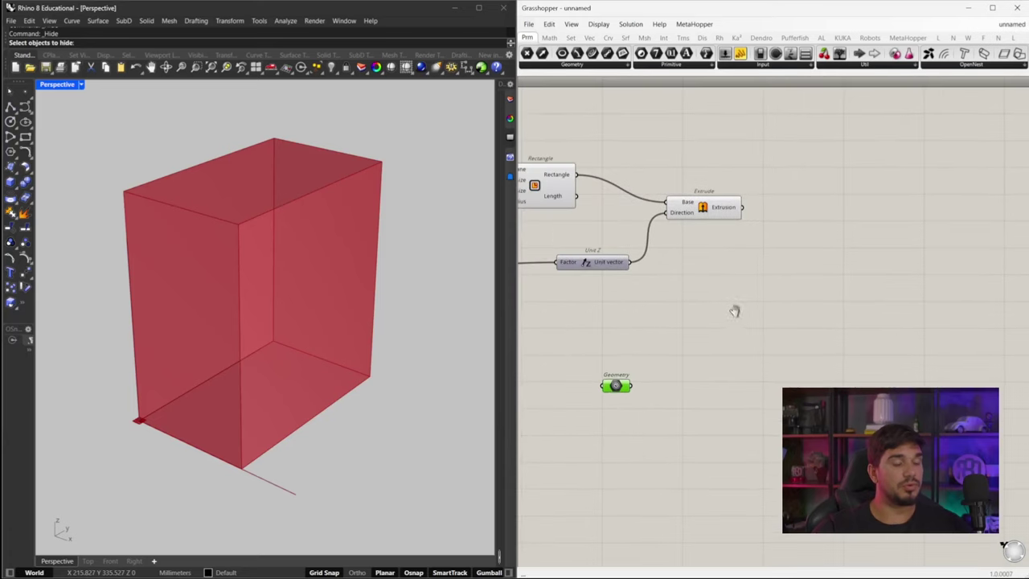
pyautogui.doubleClick(795, 290)
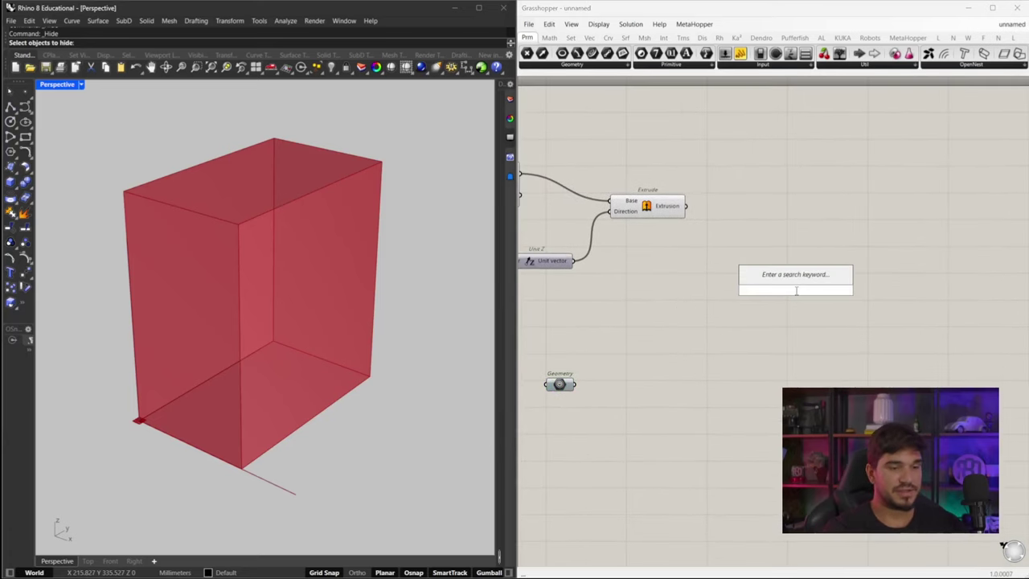
pyautogui.write('coun')
pyautogui.press('BackSpace')
pyautogui.press('BackSpace')
pyautogui.write('ntou')
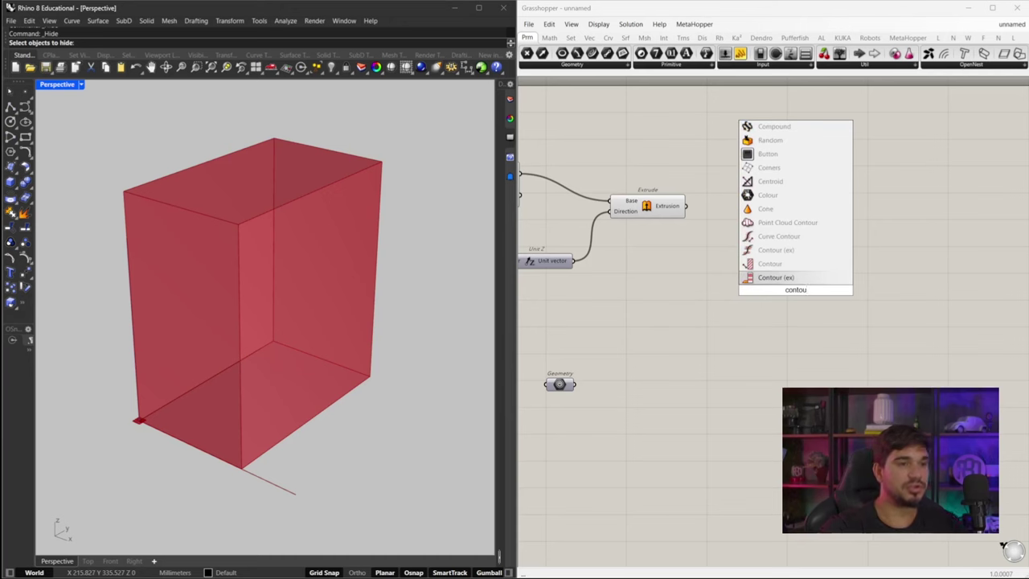
pyautogui.click(796, 271)
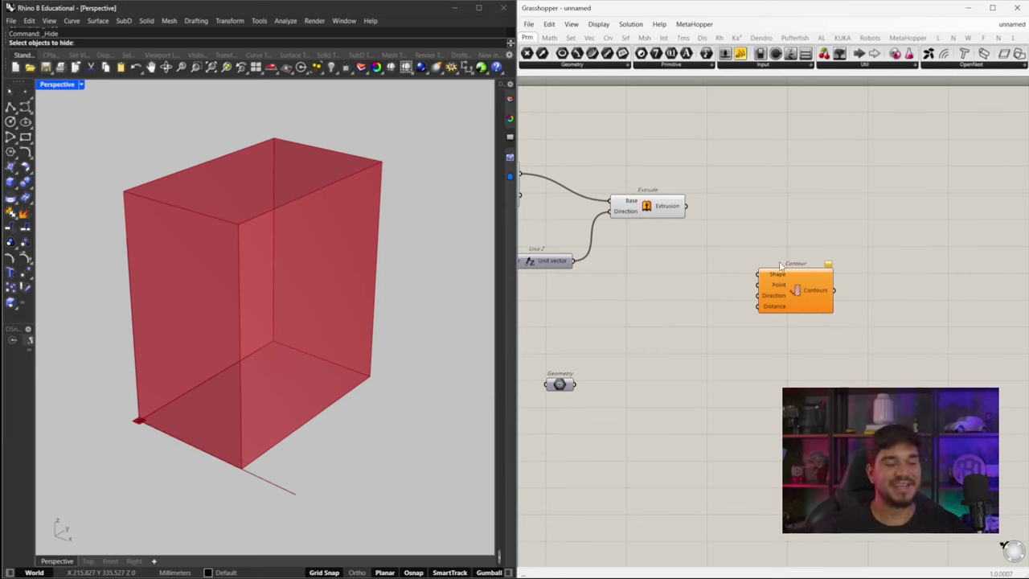
pyautogui.moveTo(230, 258); pyautogui.dragTo(214, 265, button='right')
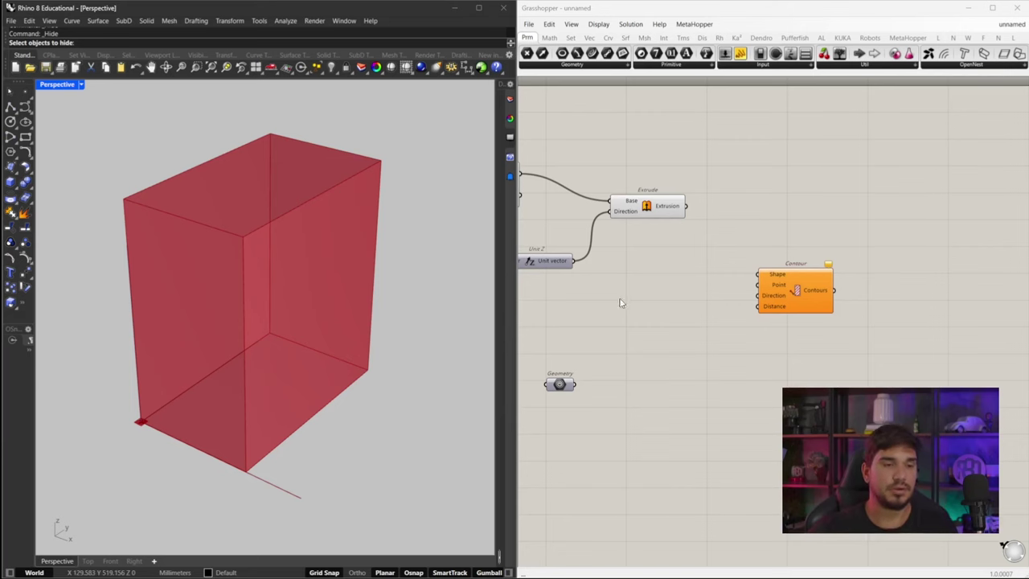
# - Place the Contour component beside the Geometry parameter and connect Geometry to its Shape input
pyautogui.moveTo(621, 261); pyautogui.dragTo(718, 275, button='right')
pyautogui.moveTo(840, 301); pyautogui.dragTo(780, 305, button='right')
pyautogui.moveTo(832, 304); pyautogui.dragTo(843, 278)
pyautogui.moveTo(631, 403); pyautogui.dragTo(671, 365, button='right')
pyautogui.click(644, 364)
pyautogui.moveTo(852, 249); pyautogui.dragTo(776, 384)
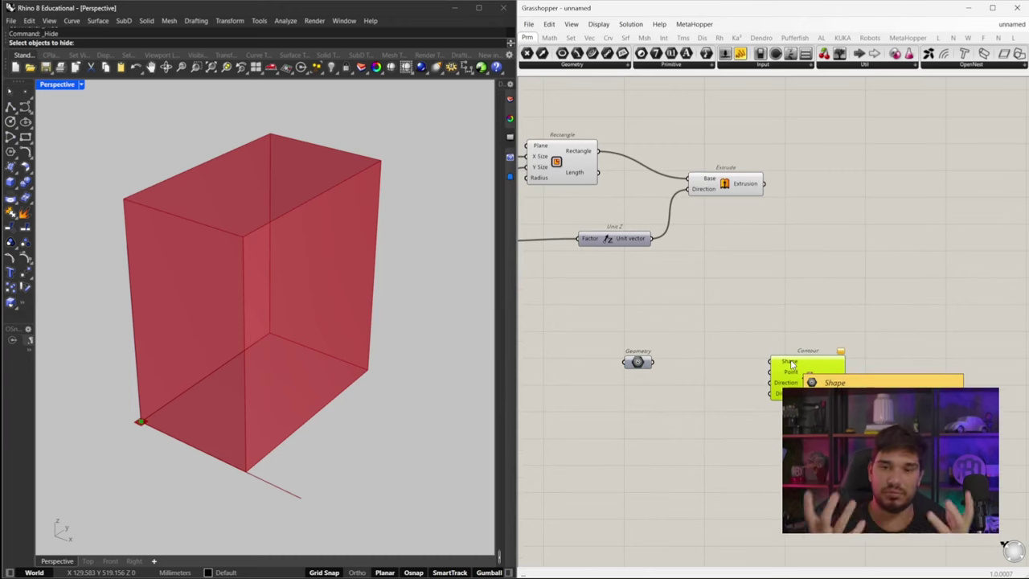
pyautogui.moveTo(775, 364); pyautogui.dragTo(654, 363)
pyautogui.moveTo(804, 362); pyautogui.dragTo(799, 376)
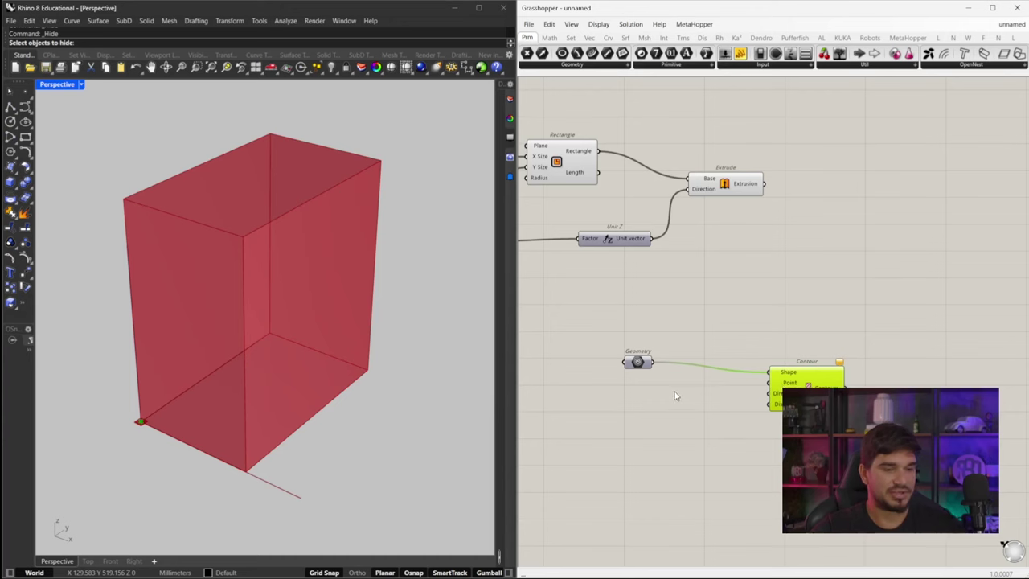
# - Add a World XY Plane component below Geometry, connect it to Contour's Point input and shift the Geometry parameter closer
pyautogui.doubleClick(675, 412)
pyautogui.click(789, 384)
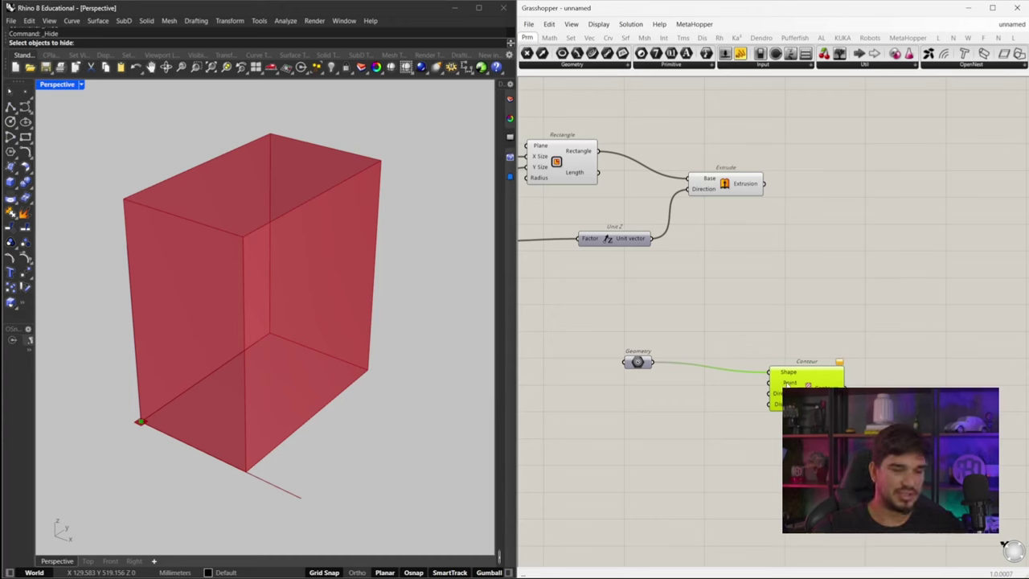
pyautogui.click(710, 432)
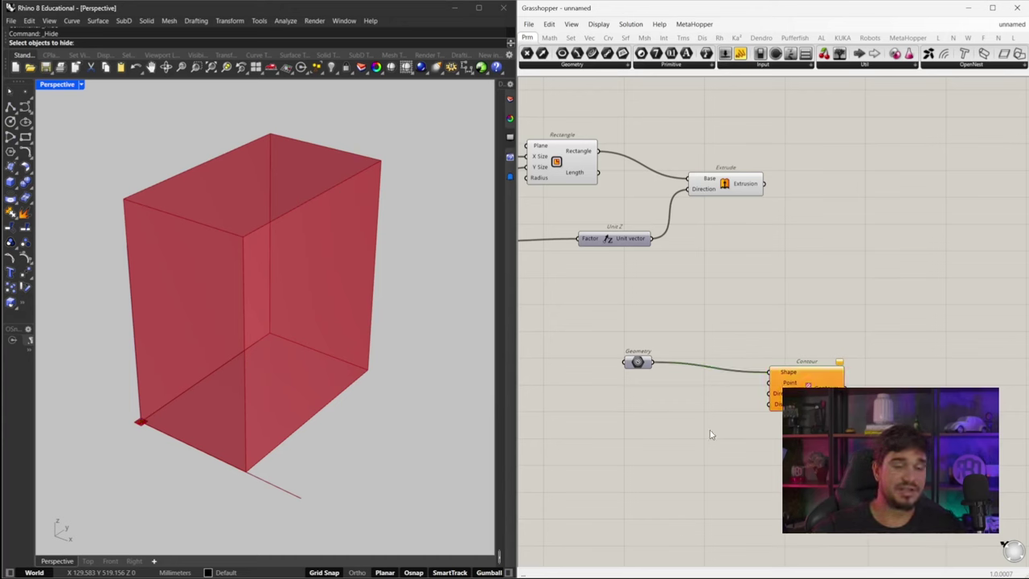
pyautogui.doubleClick(710, 432)
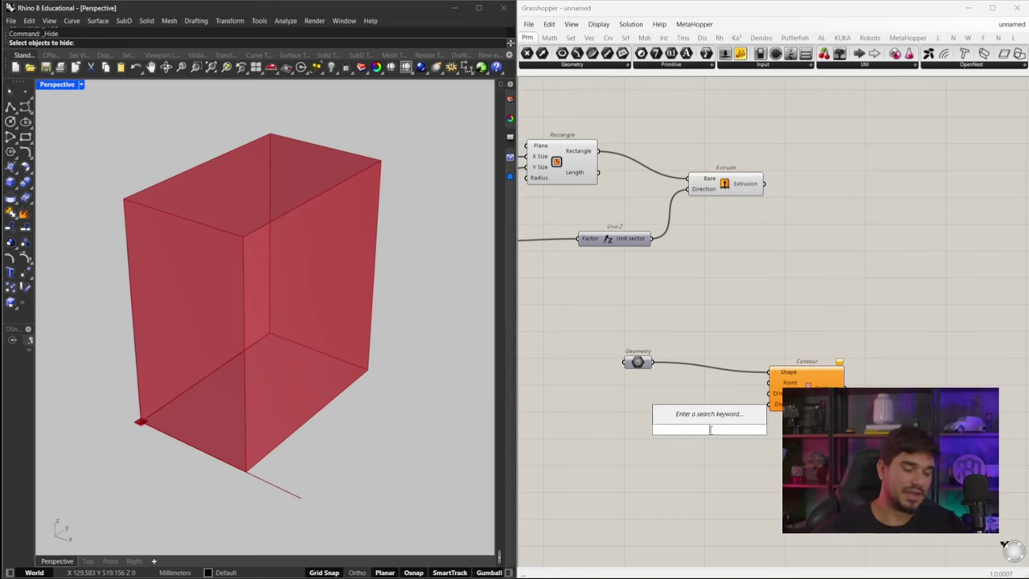
pyautogui.write('world xy')
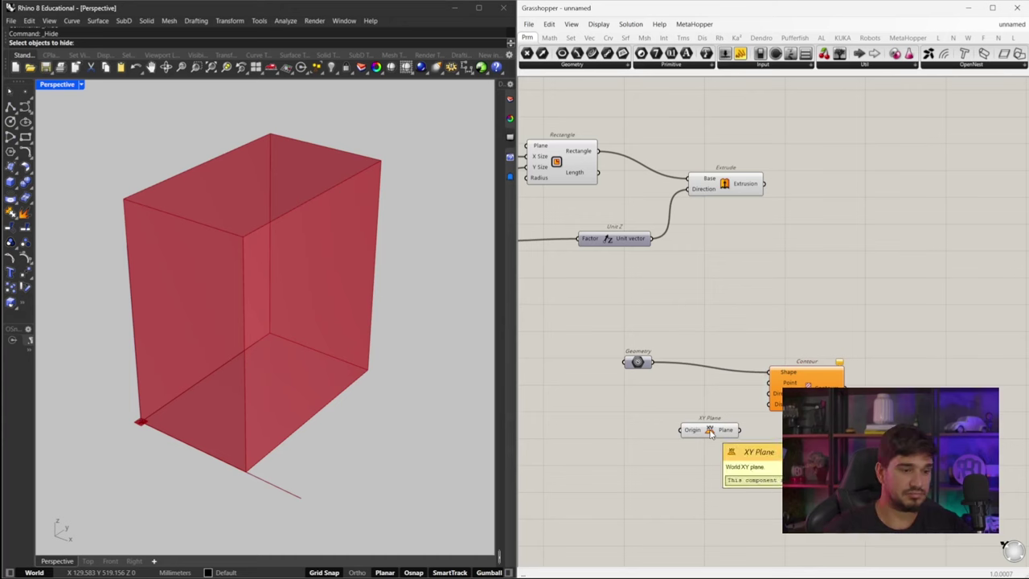
pyautogui.press('Return')
pyautogui.moveTo(768, 381); pyautogui.dragTo(713, 411)
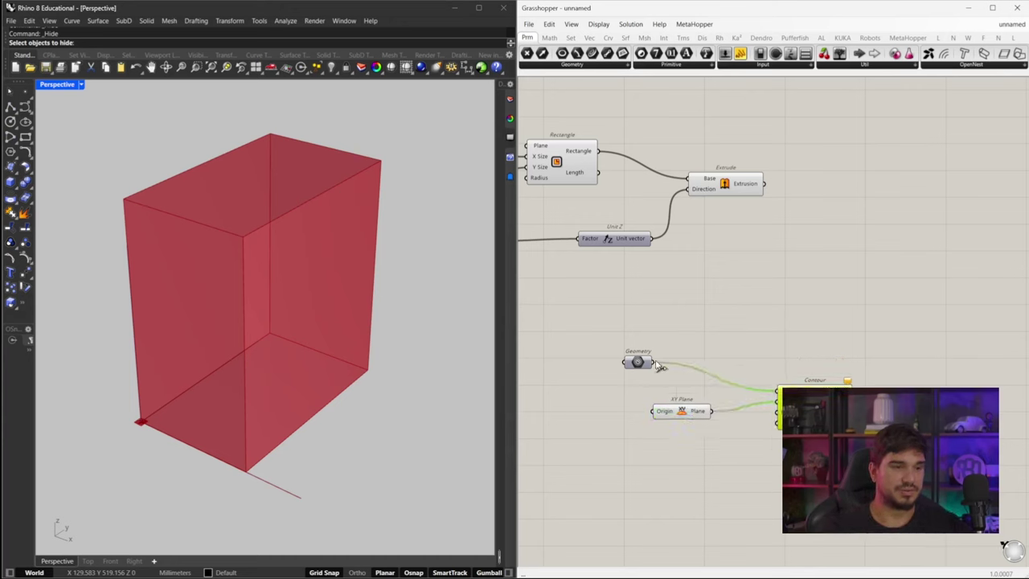
pyautogui.moveTo(645, 362); pyautogui.dragTo(678, 375)
pyautogui.scroll(3, 710, 416)
pyautogui.scroll(-3, 764, 408)
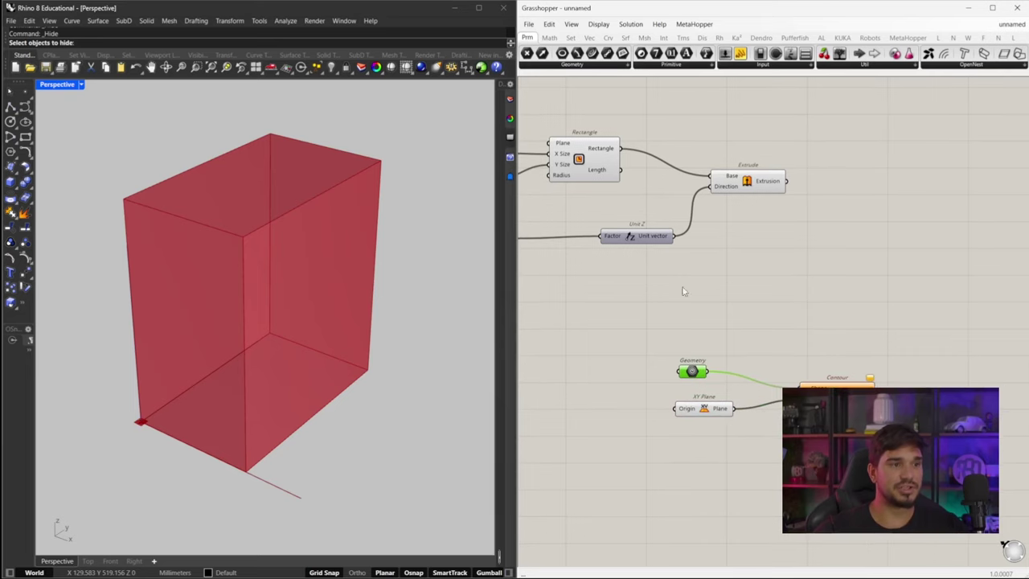
# - Duplicate the Unit Z component below XY Plane and connect the copy to Contour's Direction input
pyautogui.moveTo(634, 261); pyautogui.dragTo(673, 251, button='right')
pyautogui.click(677, 232)
pyautogui.keyDown('alt'); pyautogui.moveTo(686, 236); pyautogui.dragTo(727, 452); pyautogui.keyUp('alt')
pyautogui.keyDown('ctrl'); pyautogui.moveTo(665, 454); pyautogui.dragTo(676, 375); pyautogui.keyUp('ctrl')
pyautogui.moveTo(722, 455); pyautogui.dragTo(759, 437)
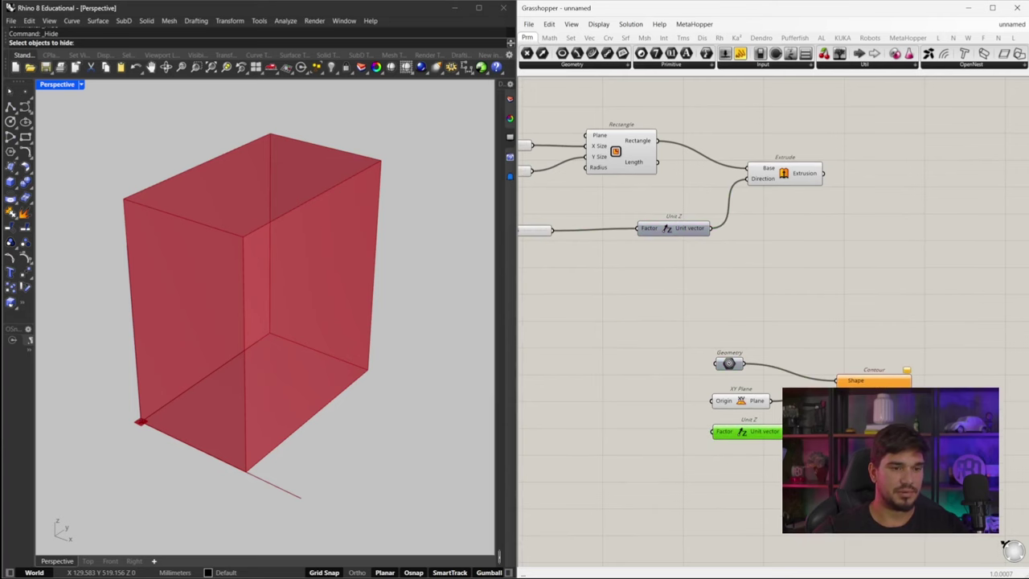
pyautogui.moveTo(874, 394); pyautogui.dragTo(886, 406)
# - Add a number slider with the value 20 below the copied Unit Z and connect it to Contour's Distance input
pyautogui.moveTo(815, 475); pyautogui.dragTo(804, 456, button='right')
pyautogui.doubleClick(804, 455)
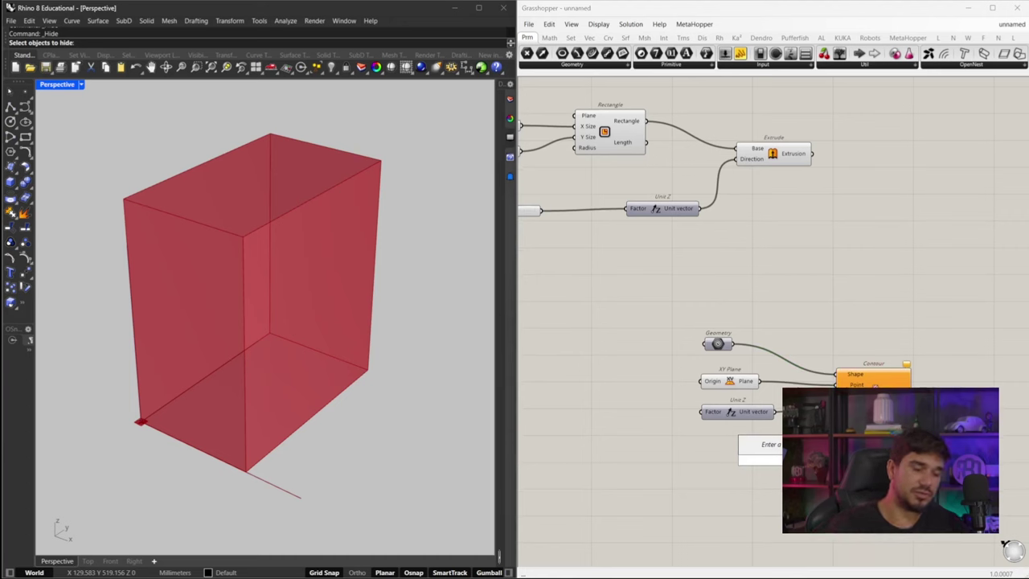
pyautogui.write('10')
pyautogui.press('Return')
pyautogui.scroll(1, 823, 442)
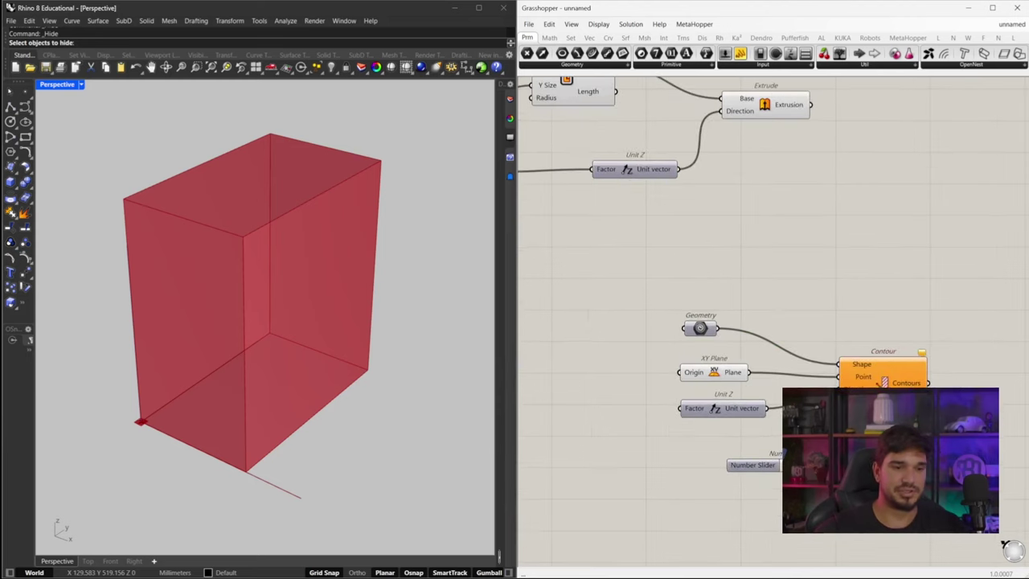
pyautogui.moveTo(890, 464); pyautogui.dragTo(840, 402)
pyautogui.moveTo(839, 402); pyautogui.dragTo(801, 393, button='right')
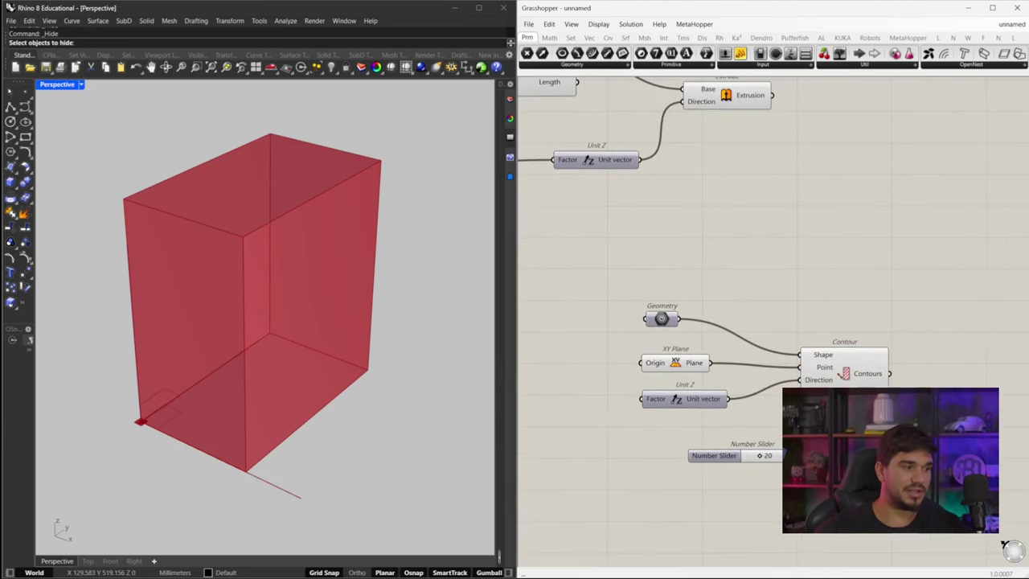
# - Highlight the Contour component's curves in the viewport and lower the Distance slider
pyautogui.click(864, 384)
pyautogui.moveTo(72, 397); pyautogui.dragTo(347, 395, button='right')
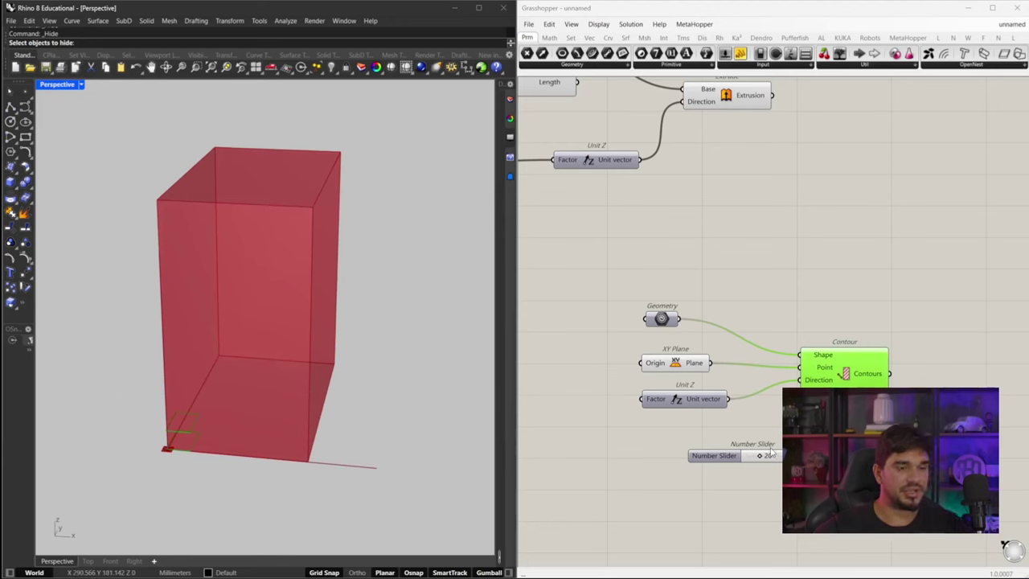
pyautogui.moveTo(760, 457)
pyautogui.mouseDown()
pyautogui.moveTo(774, 457)
pyautogui.moveTo(752, 457)
pyautogui.mouseUp()
# - Turn off the preview of all components, and turn it back on only for the Geometry parameter
pyautogui.scroll(-3, 714, 296)
pyautogui.moveTo(665, 316); pyautogui.dragTo(710, 315, button='right')
pyautogui.scroll(2, 709, 313)
pyautogui.click(751, 304)
pyautogui.hotkey('ctrl', 'a')
pyautogui.middleClick(768, 317)
pyautogui.click(801, 283)
pyautogui.click(802, 283)
pyautogui.click(754, 302)
pyautogui.middleClick(756, 300)
pyautogui.click(775, 281)
pyautogui.scroll(12, 122, 452)
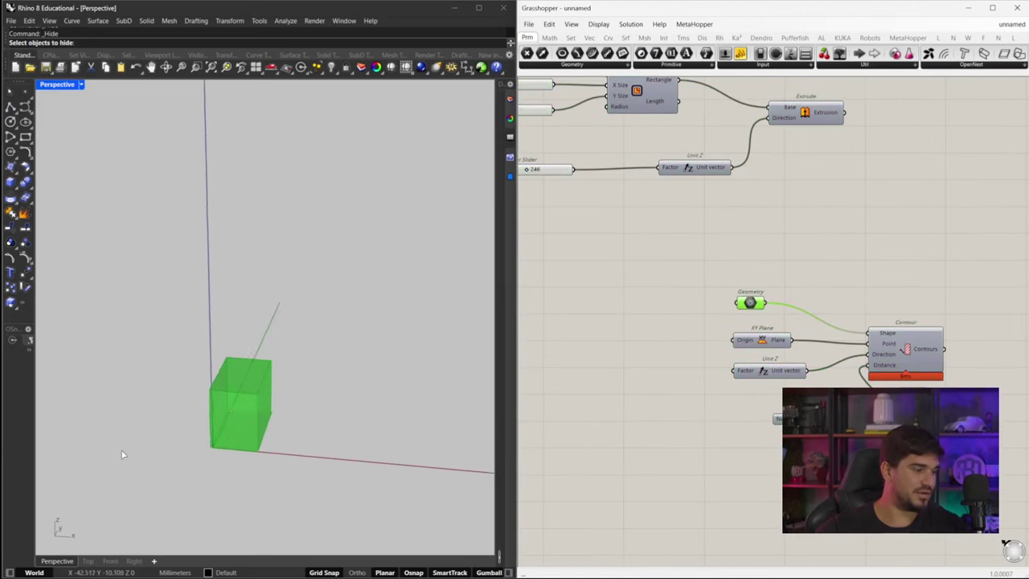
pyautogui.moveTo(287, 411); pyautogui.dragTo(265, 396, button='right')
# - Turn on the Contour component's preview and set its Distance slider to 2
pyautogui.moveTo(804, 265); pyautogui.dragTo(719, 243, button='right')
pyautogui.click(830, 331)
pyautogui.middleClick(830, 332)
pyautogui.click(848, 314)
pyautogui.click(826, 289)
pyautogui.scroll(1, 740, 403)
pyautogui.moveTo(748, 396); pyautogui.dragTo(739, 396)
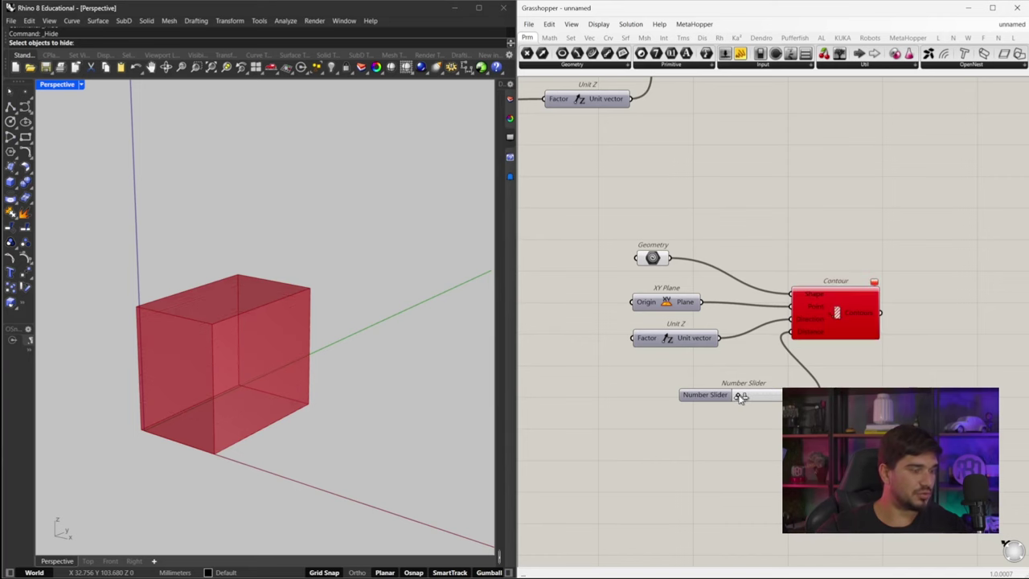
pyautogui.moveTo(397, 423); pyautogui.dragTo(353, 370, button='right')
# - Connect Extrude's Extrusion output to Contour's Shape input in place of Geometry and highlight the Contour component's curves
pyautogui.click(649, 259)
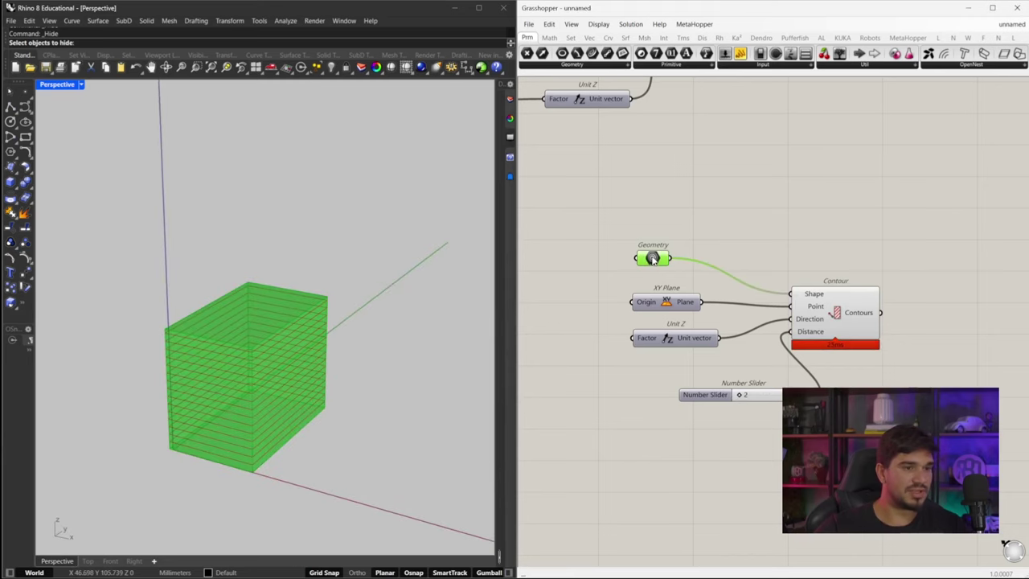
pyautogui.scroll(-2, 723, 264)
pyautogui.moveTo(722, 264); pyautogui.dragTo(687, 295, button='right')
pyautogui.moveTo(698, 177); pyautogui.dragTo(716, 336)
pyautogui.click(730, 339)
pyautogui.scroll(-12, 360, 312)
pyautogui.keyDown('shift'); pyautogui.moveTo(370, 296); pyautogui.dragTo(345, 299, button='right'); pyautogui.keyUp('shift')
pyautogui.scroll(7, 321, 304)
pyautogui.moveTo(620, 268); pyautogui.dragTo(644, 265, button='right')
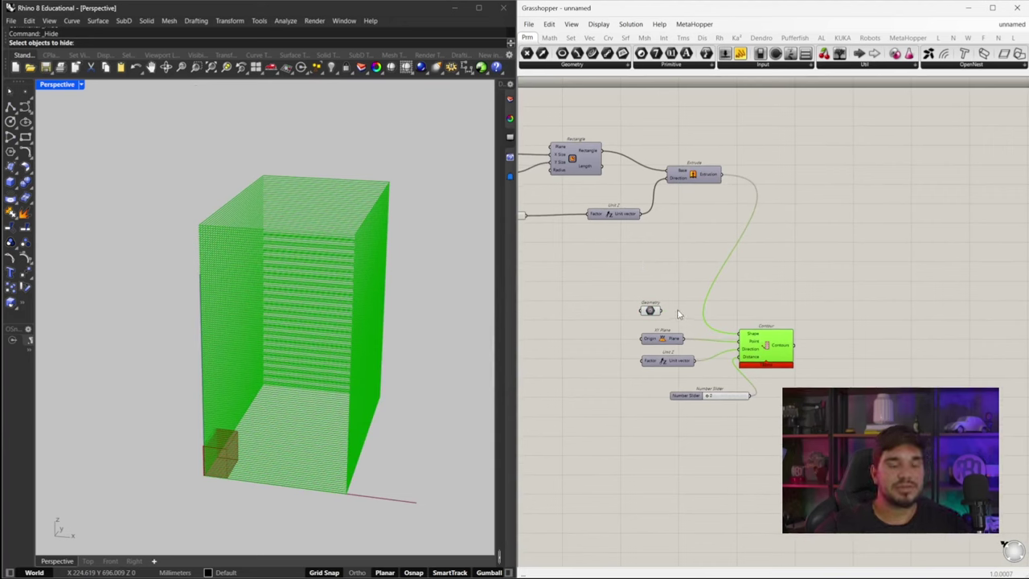
# - Turn off the Contour component's preview and show the hidden box in the Rhino viewport
pyautogui.middleClick(768, 359)
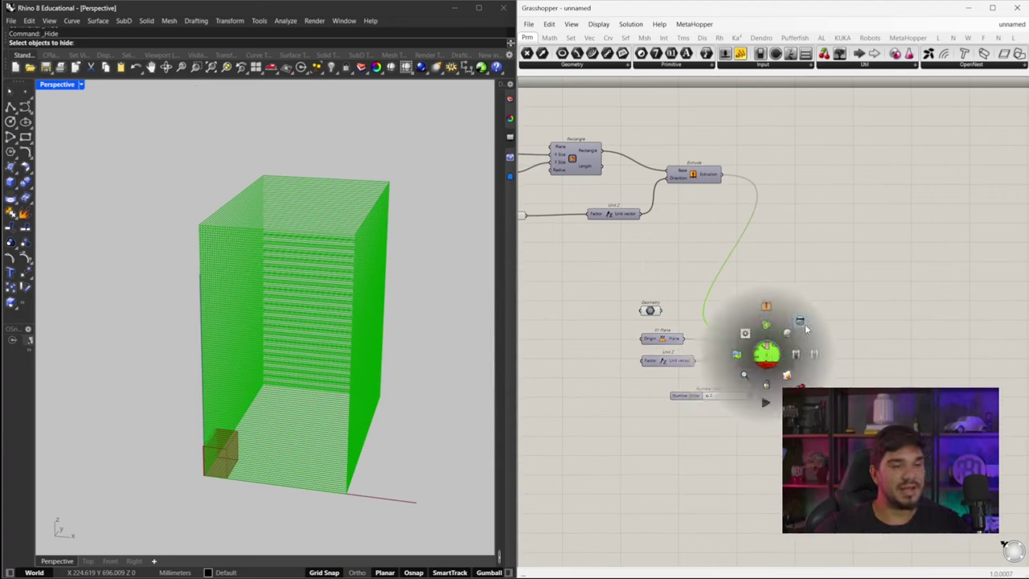
pyautogui.click(805, 324)
pyautogui.moveTo(600, 335); pyautogui.dragTo(694, 318, button='right')
pyautogui.click(744, 292)
pyautogui.middleClick(745, 291)
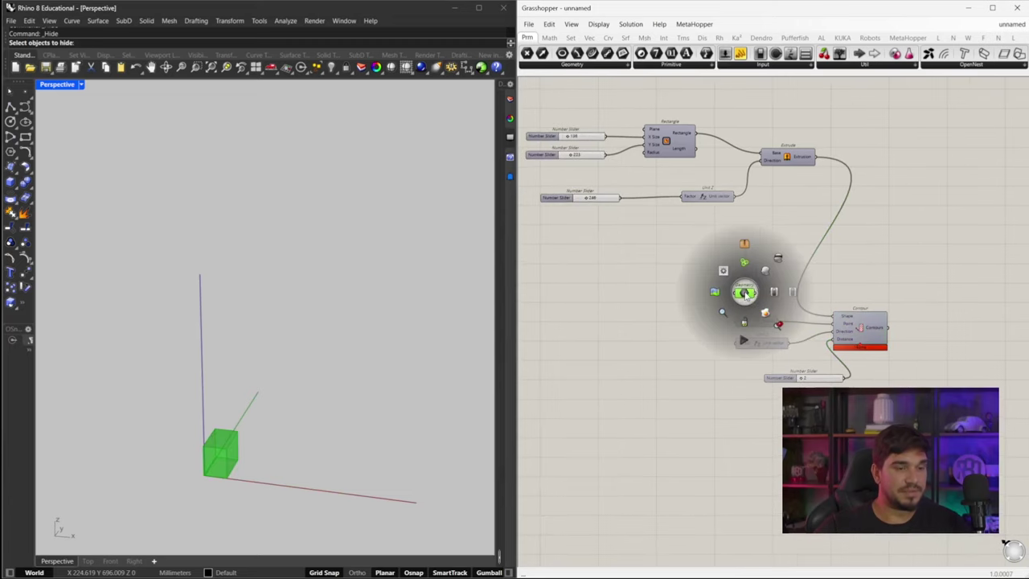
pyautogui.middleClick(181, 277)
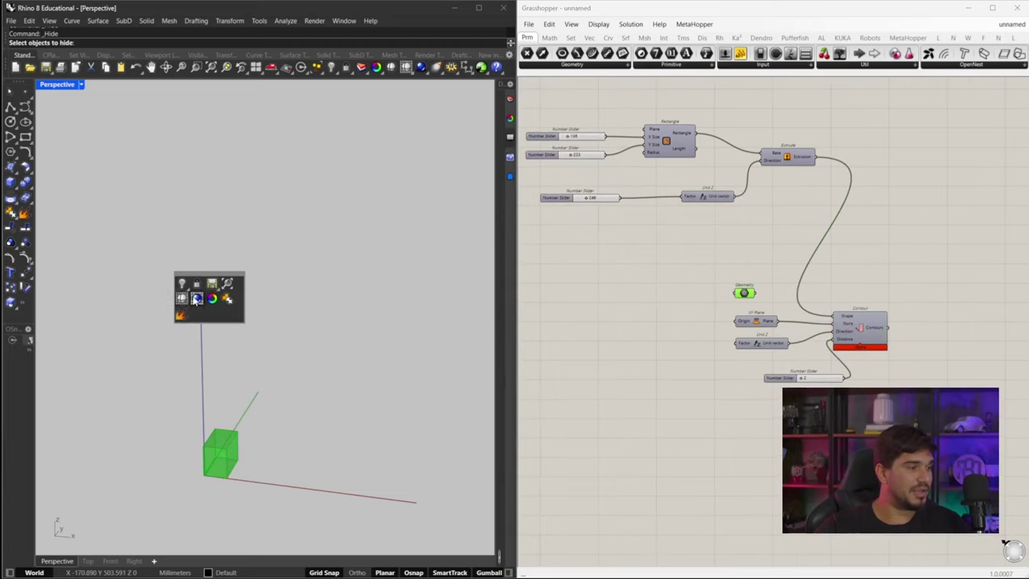
pyautogui.click(196, 293)
pyautogui.click(197, 303)
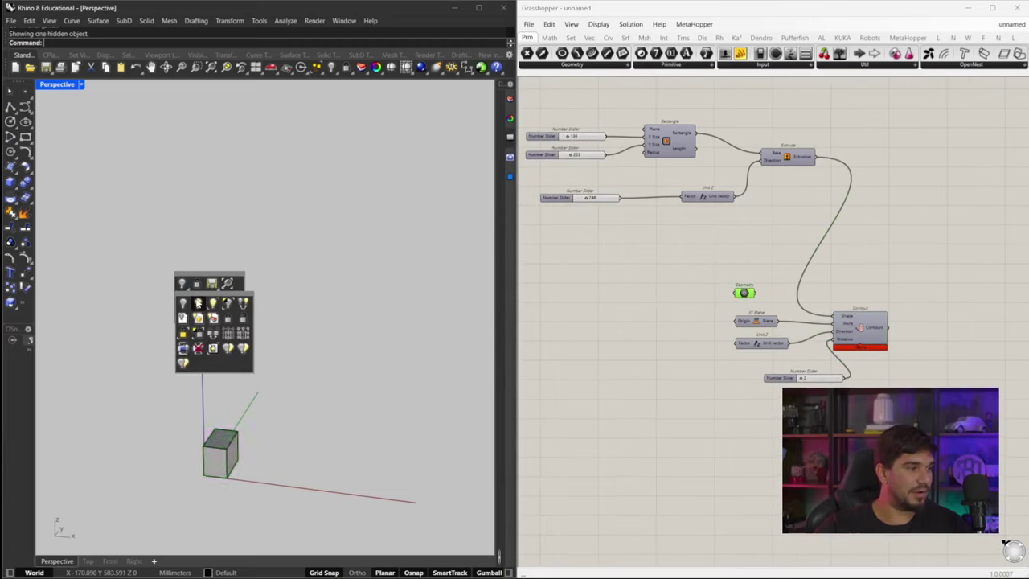
# - Try stretching the Rhino box along the X axis with the gumball, and undo the scaling
pyautogui.scroll(12, 229, 460)
pyautogui.click(232, 440)
pyautogui.keyDown('shift'); pyautogui.moveTo(232, 440); pyautogui.dragTo(268, 368, button='right'); pyautogui.keyUp('shift')
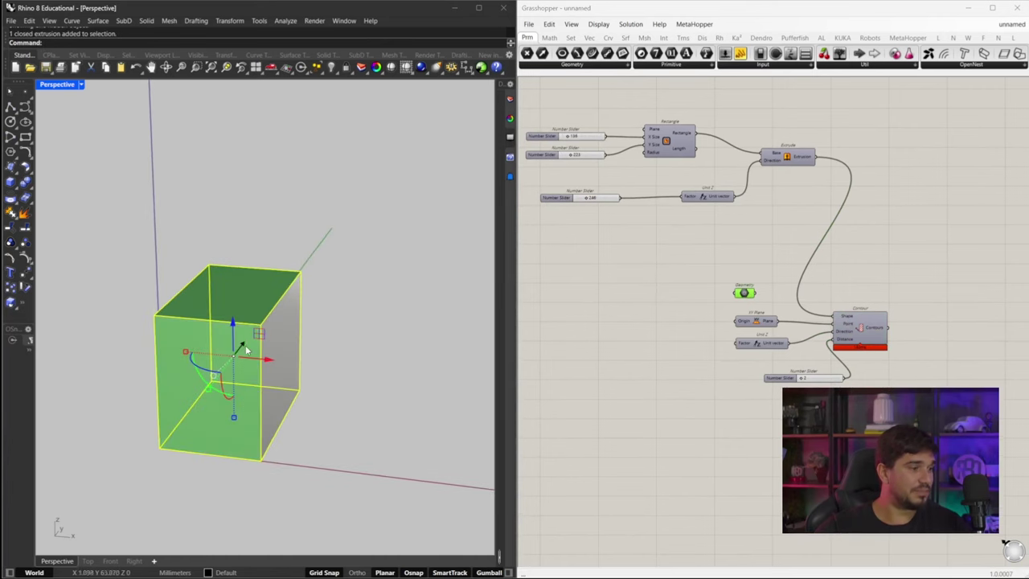
pyautogui.moveTo(187, 351); pyautogui.dragTo(113, 345)
pyautogui.click(389, 305)
pyautogui.click(376, 291)
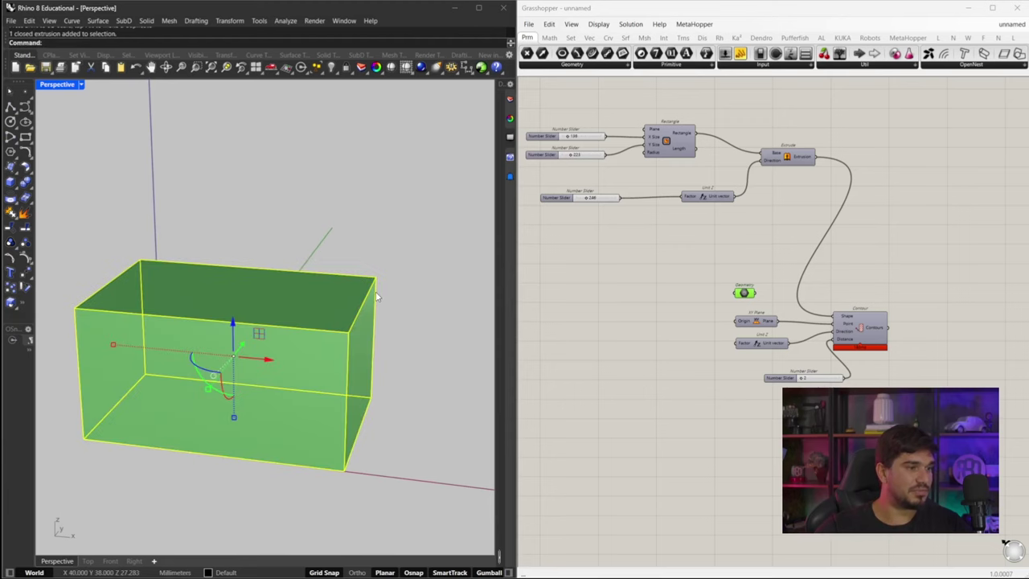
pyautogui.click(394, 281)
pyautogui.click(371, 322)
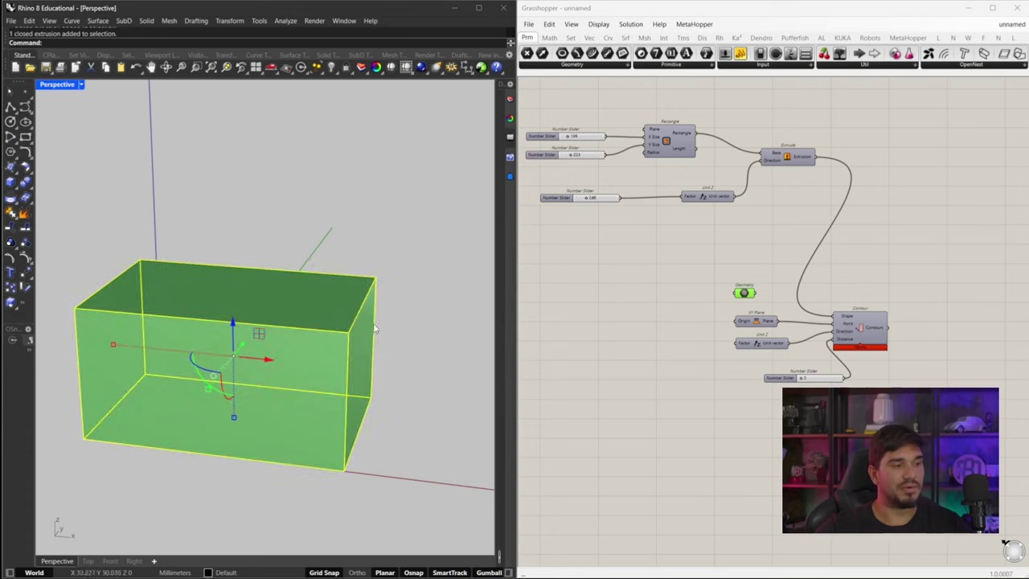
pyautogui.hotkey('ctrl', 'z')
pyautogui.click(304, 367)
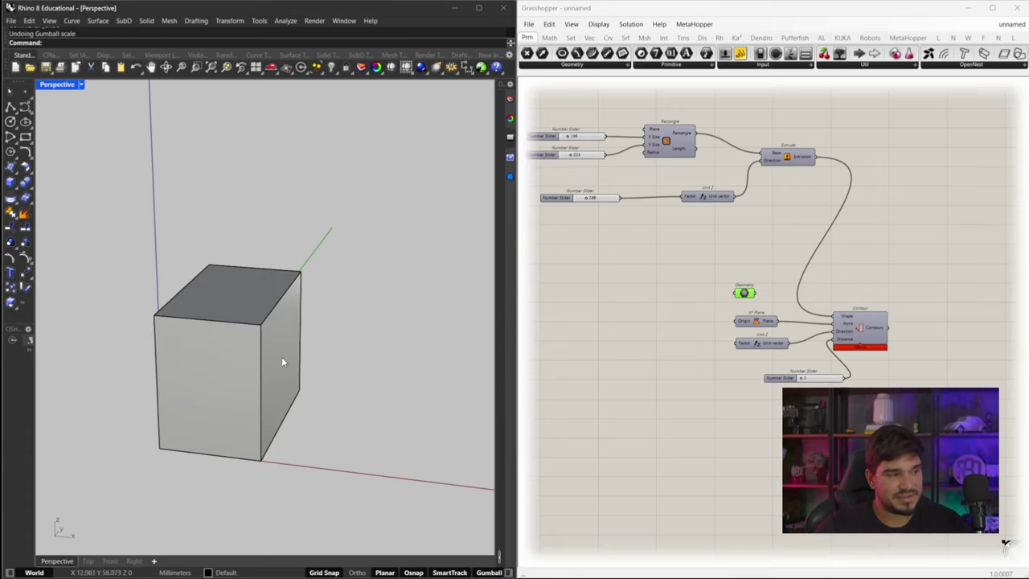
pyautogui.click(271, 317)
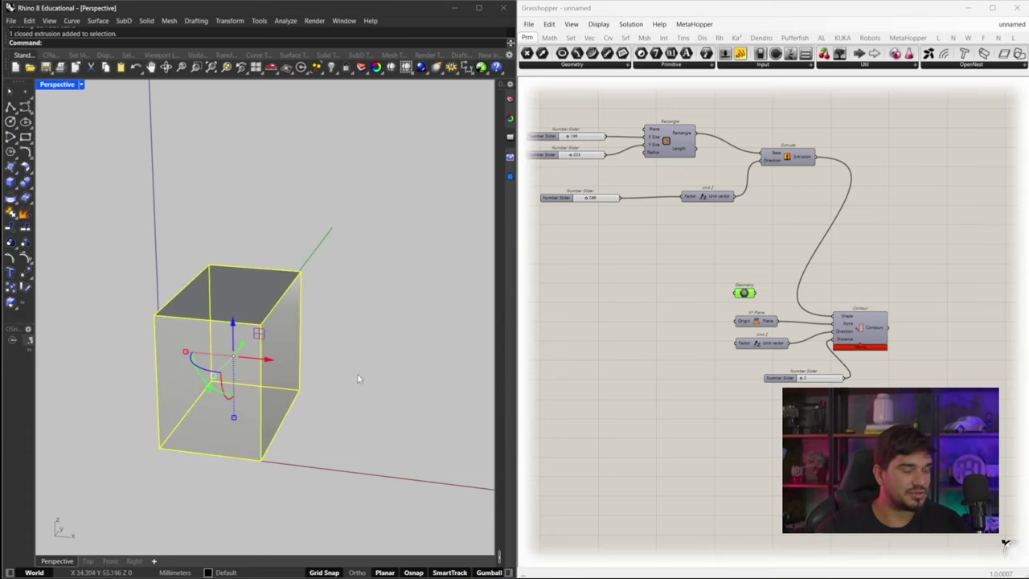
pyautogui.click(328, 418)
# - Turn the Contour component's preview back on and reconnect the Geometry parameter to its Shape input
pyautogui.click(861, 289)
pyautogui.click(870, 328)
pyautogui.middleClick(870, 328)
pyautogui.click(889, 308)
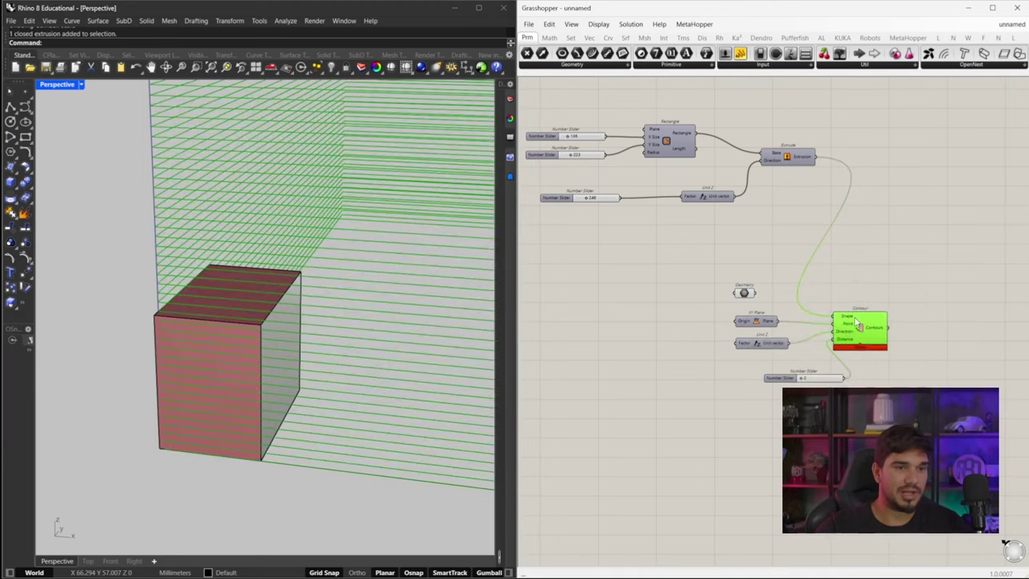
pyautogui.moveTo(838, 316); pyautogui.dragTo(754, 293)
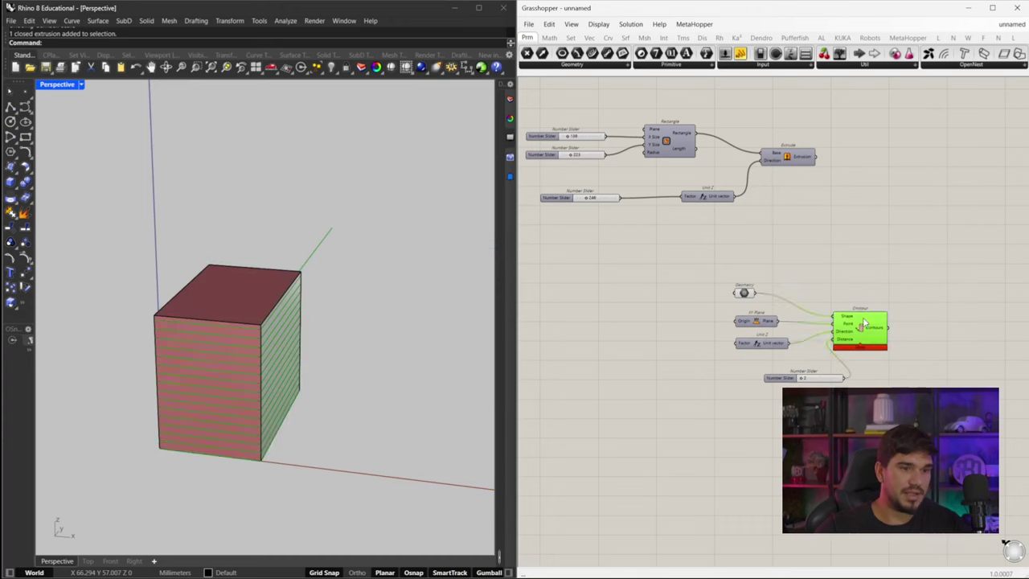
# - Widen the Rhino box slightly along the X axis with the gumball scale handle
pyautogui.click(281, 341)
pyautogui.moveTo(186, 349); pyautogui.dragTo(166, 342)
pyautogui.click(335, 196)
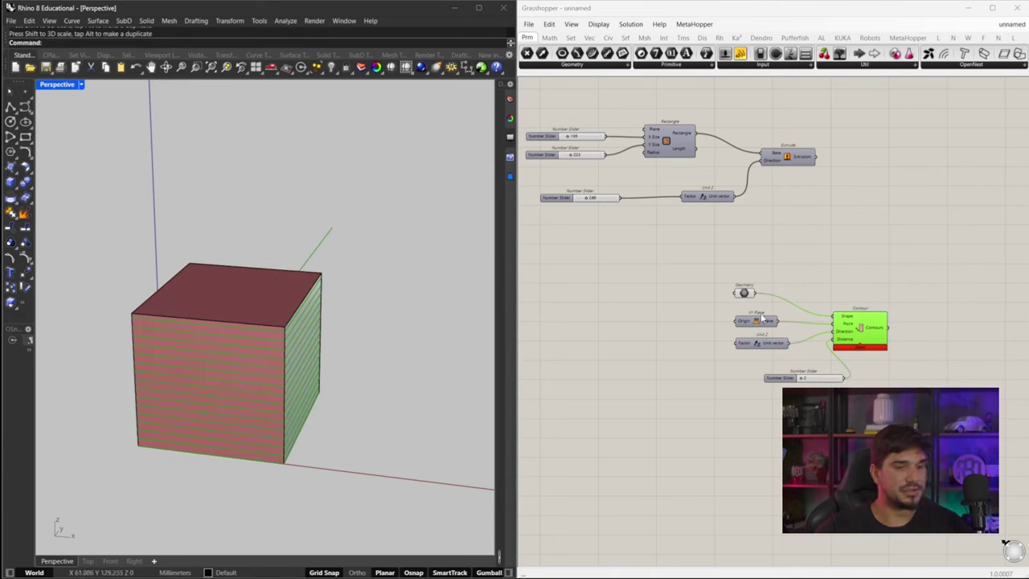
# - Reconnect Extrude's Extrusion output to Contour's Shape input and delete the Geometry parameter
pyautogui.moveTo(832, 299); pyautogui.dragTo(745, 318, button='right')
pyautogui.moveTo(657, 318); pyautogui.dragTo(756, 193)
pyautogui.click(684, 329)
pyautogui.press('Delete')
# - Move the Contour component with its XY Plane, Unit Z and slider up beside the Extrude component
pyautogui.moveTo(621, 325); pyautogui.dragTo(878, 444)
pyautogui.moveTo(800, 366); pyautogui.dragTo(876, 246)
pyautogui.moveTo(680, 358); pyautogui.dragTo(660, 371, button='right')
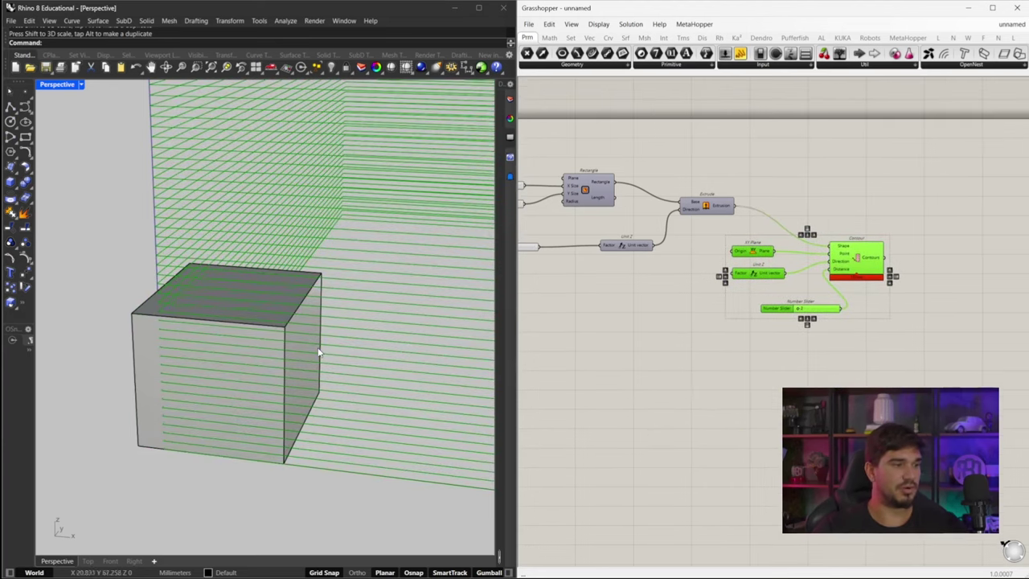
# - Delete the box from the Rhino viewport and frame the full contoured extrusion
pyautogui.click(303, 349)
pyautogui.press('Delete')
pyautogui.scroll(-5, 303, 349)
pyautogui.scroll(3, 354, 257)
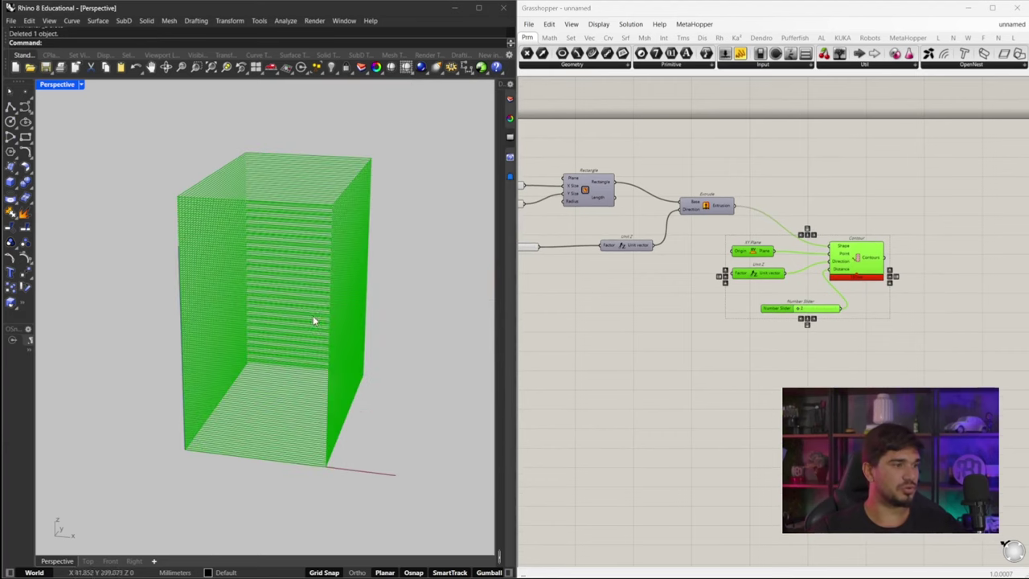
# - Increase the Contour's Distance slider to space the contour curves farther apart
pyautogui.scroll(4, 806, 295)
pyautogui.moveTo(791, 332); pyautogui.dragTo(793, 333)
pyautogui.scroll(-4, 677, 267)
# - Set the slider feeding the Rectangle's X Size to 40
pyautogui.scroll(4, 677, 267)
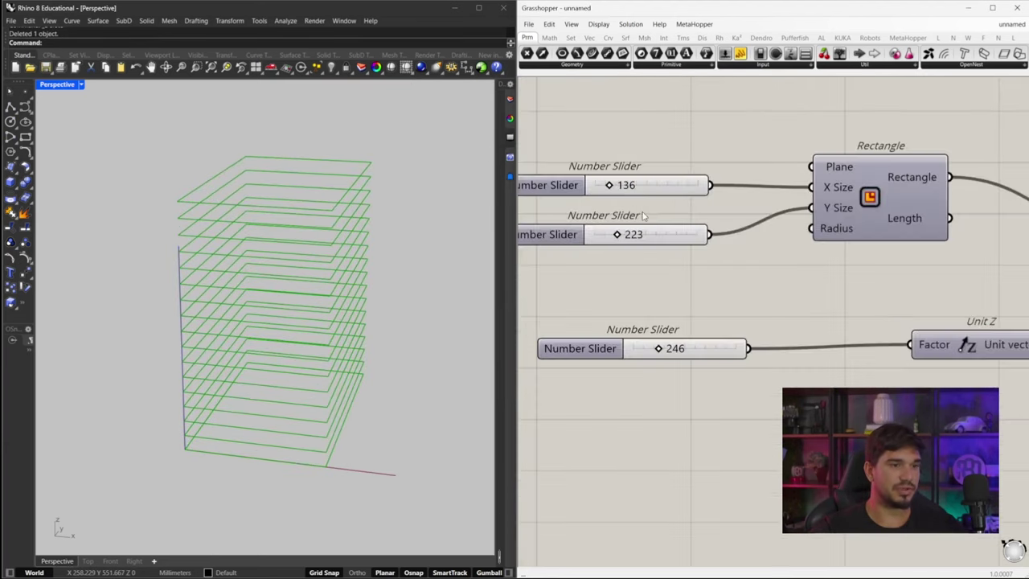
pyautogui.doubleClick(641, 188)
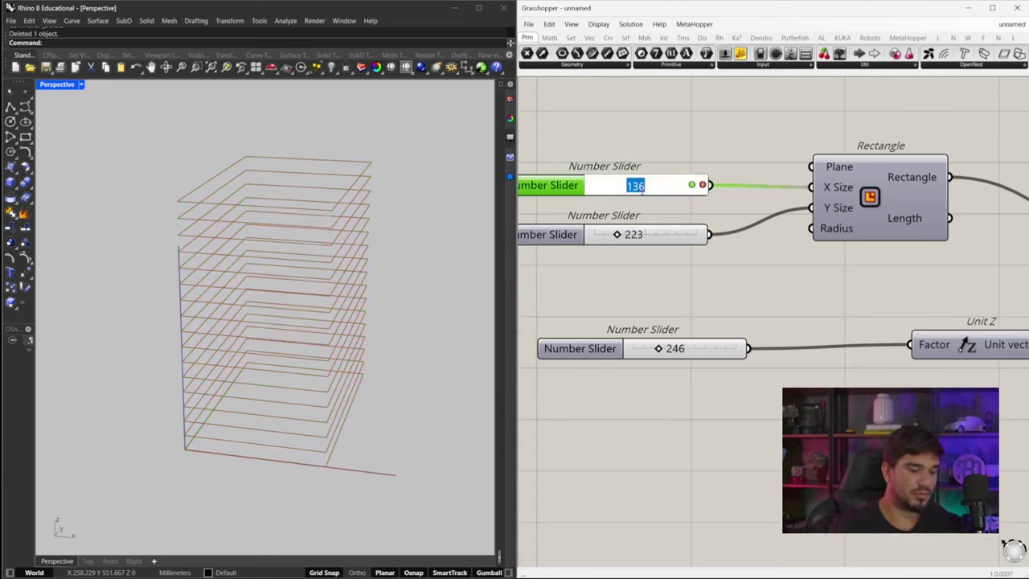
pyautogui.write('40')
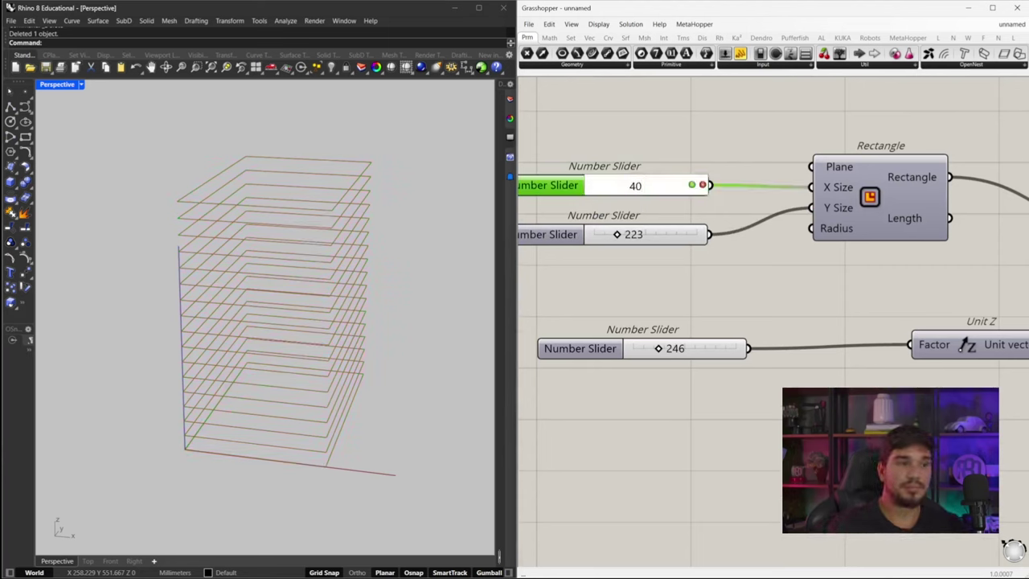
pyautogui.press('Return')
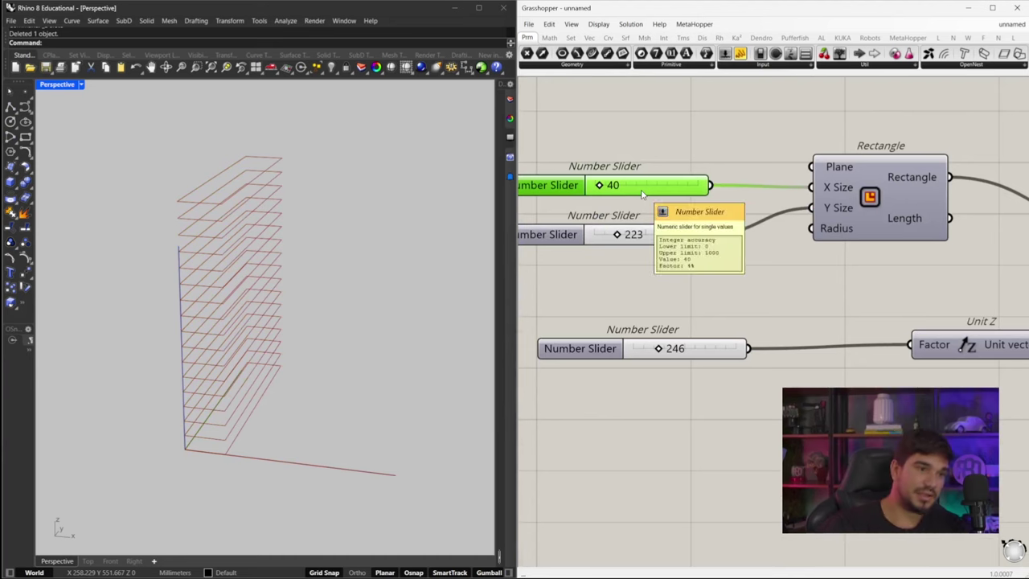
# - Set the sliders feeding the Rectangle's Y Size and the extrusion's Unit Z Factor to 40
pyautogui.doubleClick(635, 234)
pyautogui.write('40')
pyautogui.press('Return')
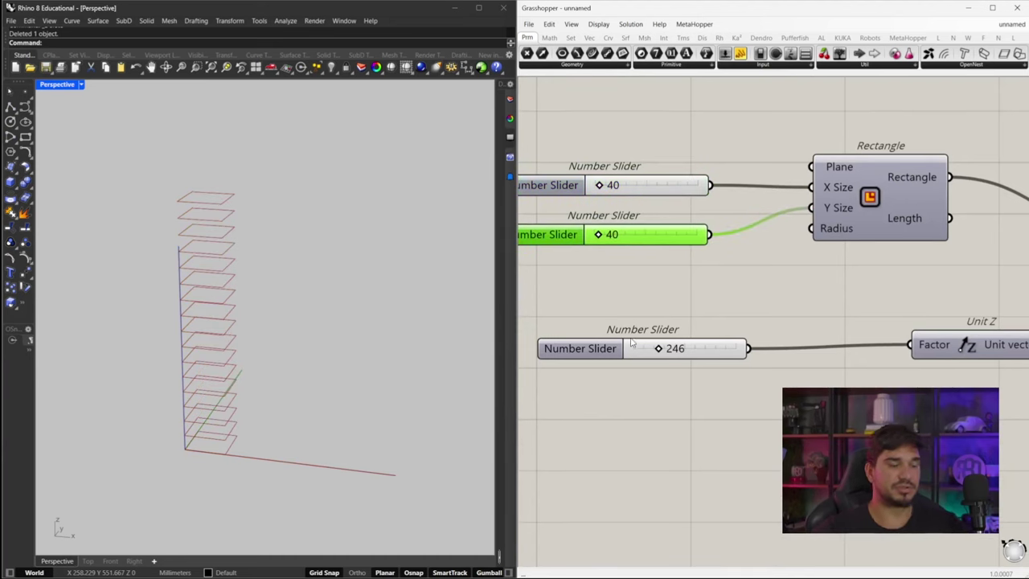
pyautogui.doubleClick(674, 348)
pyautogui.write('40')
pyautogui.press('Return')
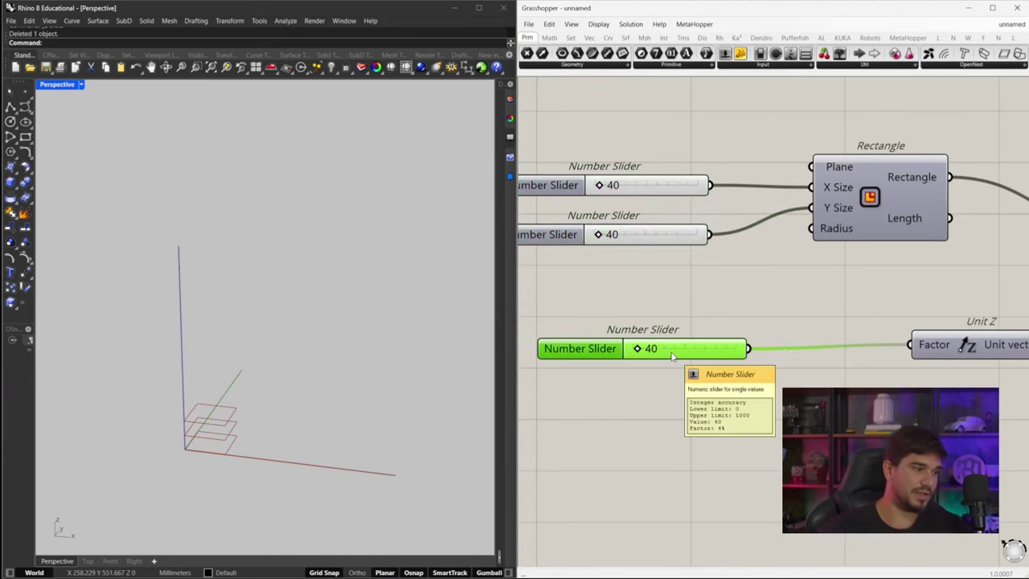
# - Move the Contour's Distance slider below the Unit Z component and lower its value to 4
pyautogui.scroll(-3, 809, 324)
pyautogui.scroll(-2, 808, 323)
pyautogui.moveTo(845, 319); pyautogui.dragTo(672, 305, button='right')
pyautogui.scroll(6, 767, 343)
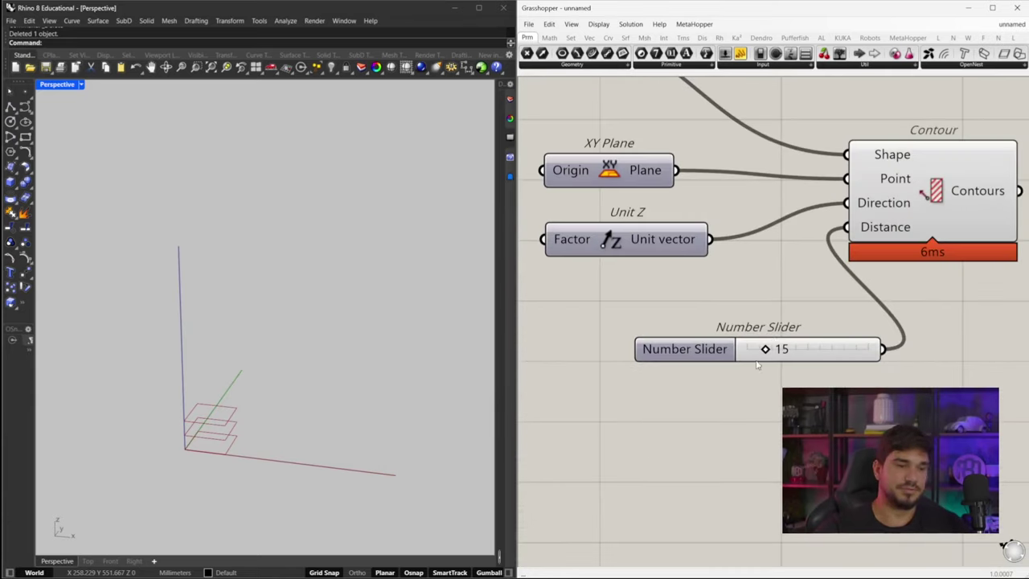
pyautogui.doubleClick(788, 354)
pyautogui.click(772, 366)
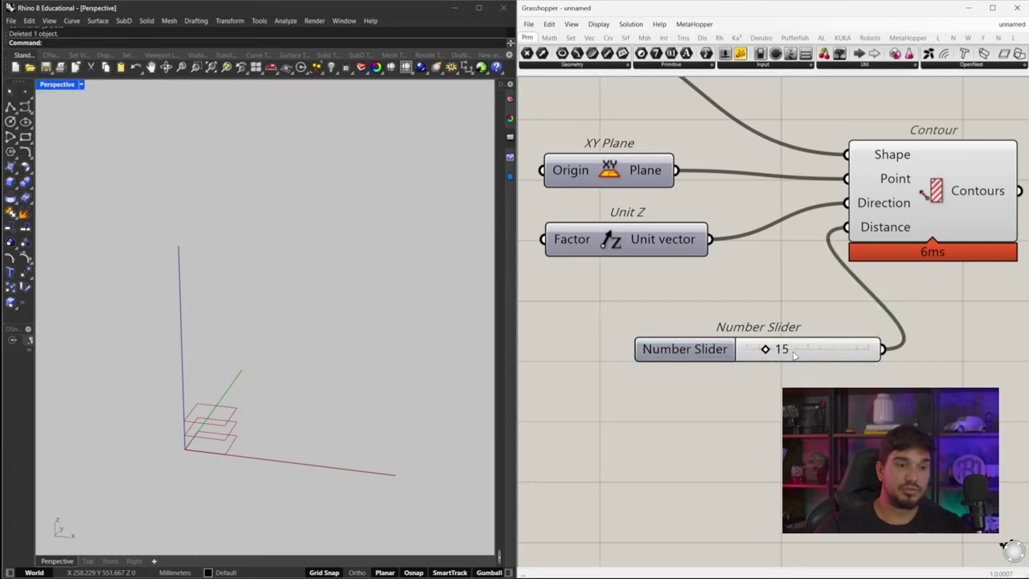
pyautogui.moveTo(778, 362); pyautogui.dragTo(681, 377)
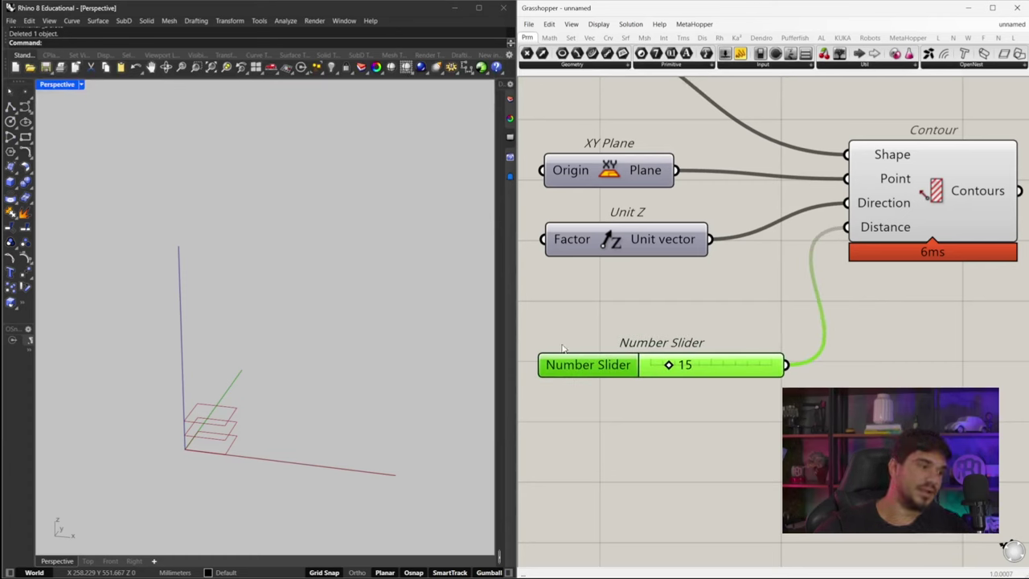
pyautogui.scroll(3, 201, 450)
pyautogui.moveTo(214, 439); pyautogui.dragTo(246, 404, button='right')
pyautogui.moveTo(669, 365); pyautogui.dragTo(659, 366)
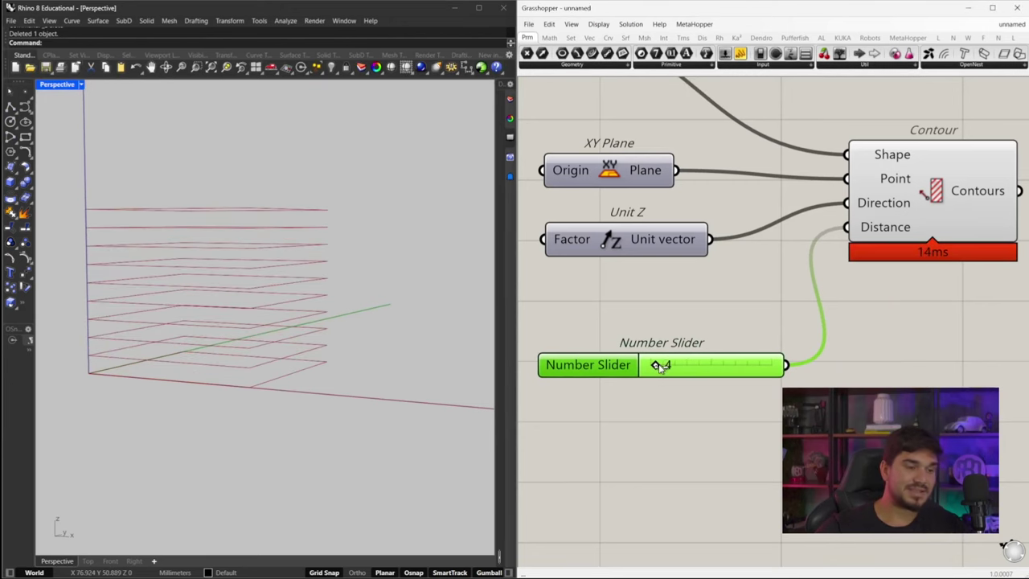
# - Add a number slider with value 0.2, connect it to the Contour's Distance input and delete the old Distance slider
pyautogui.doubleClick(628, 426)
pyautogui.write('0.2')
pyautogui.press('Return')
pyautogui.moveTo(852, 226); pyautogui.dragTo(756, 434)
pyautogui.moveTo(758, 364); pyautogui.dragTo(742, 335)
pyautogui.press('Delete')
# - Inspect the dense contours up close and increase the Contour's Distance slider to 0.8
pyautogui.moveTo(278, 277); pyautogui.dragTo(193, 292, button='right')
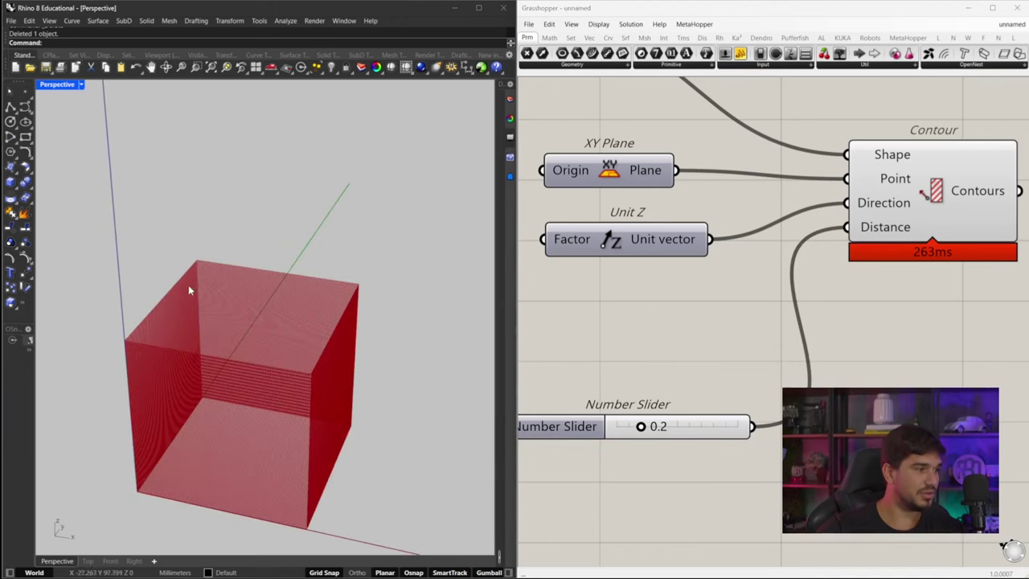
pyautogui.scroll(5, 203, 291)
pyautogui.scroll(-5, 203, 291)
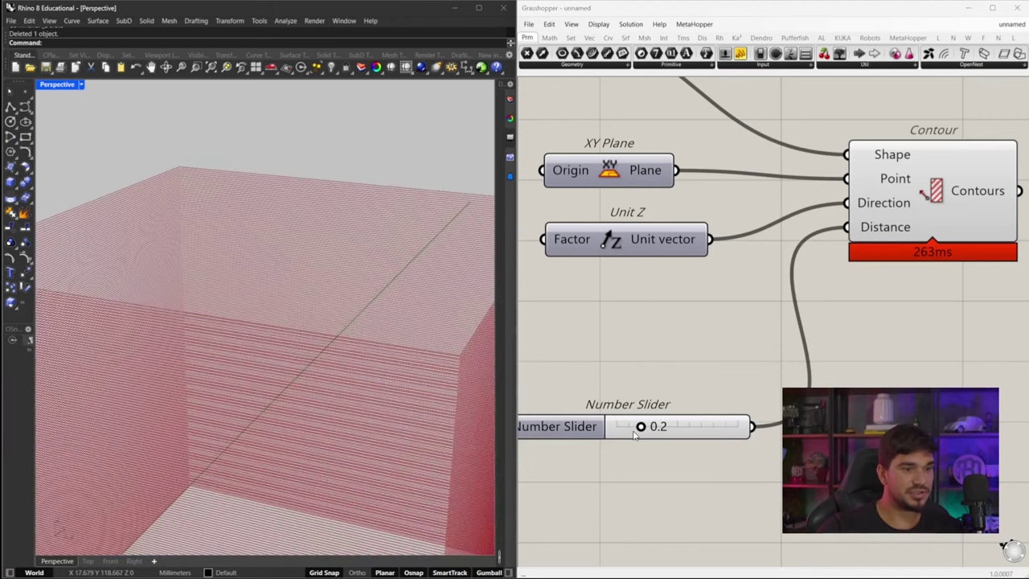
pyautogui.moveTo(641, 427); pyautogui.dragTo(713, 427)
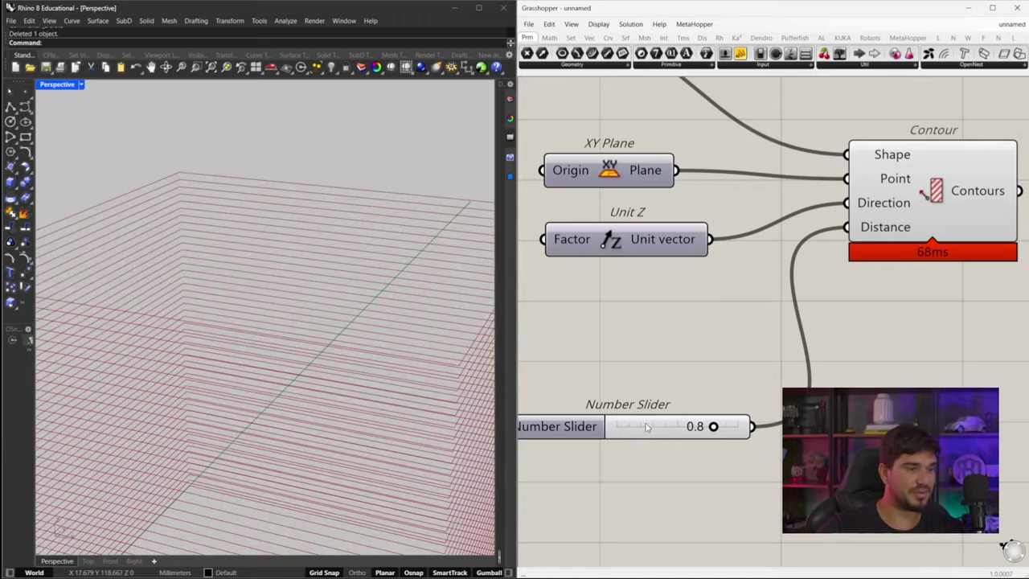
# - Set the Distance slider's maximum to 5 and raise its value to space the contours farther apart
pyautogui.scroll(-3, 238, 372)
pyautogui.scroll(-4, 238, 371)
pyautogui.moveTo(652, 422); pyautogui.dragTo(654, 452)
pyautogui.doubleClick(661, 384)
pyautogui.doubleClick(598, 459)
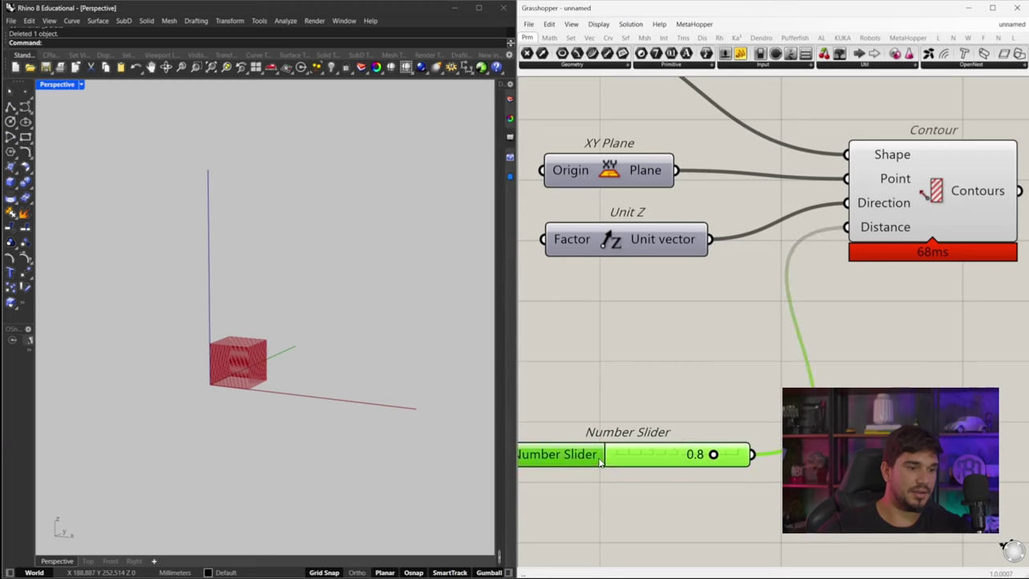
pyautogui.doubleClick(640, 470)
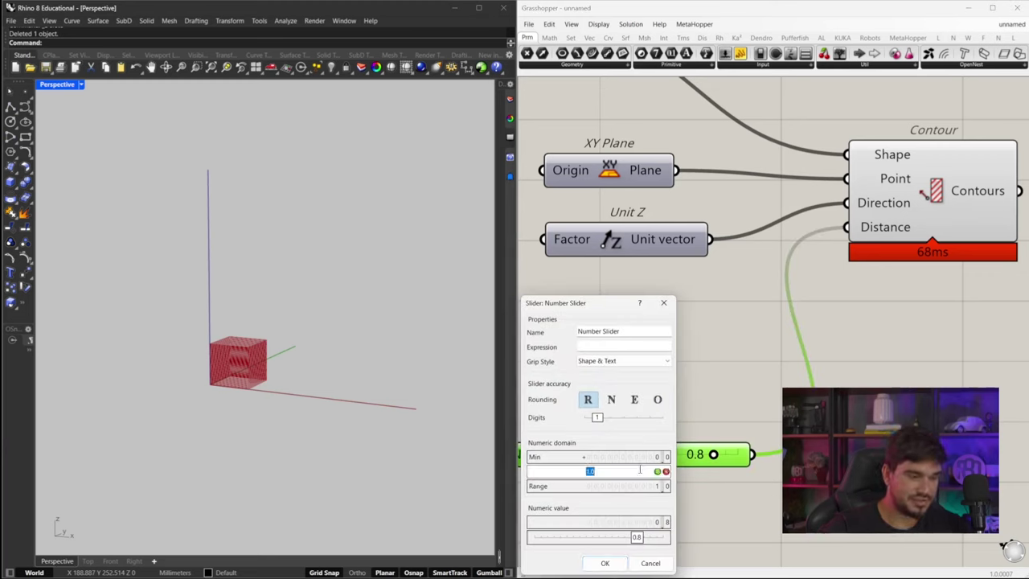
pyautogui.write('5')
pyautogui.press('Return')
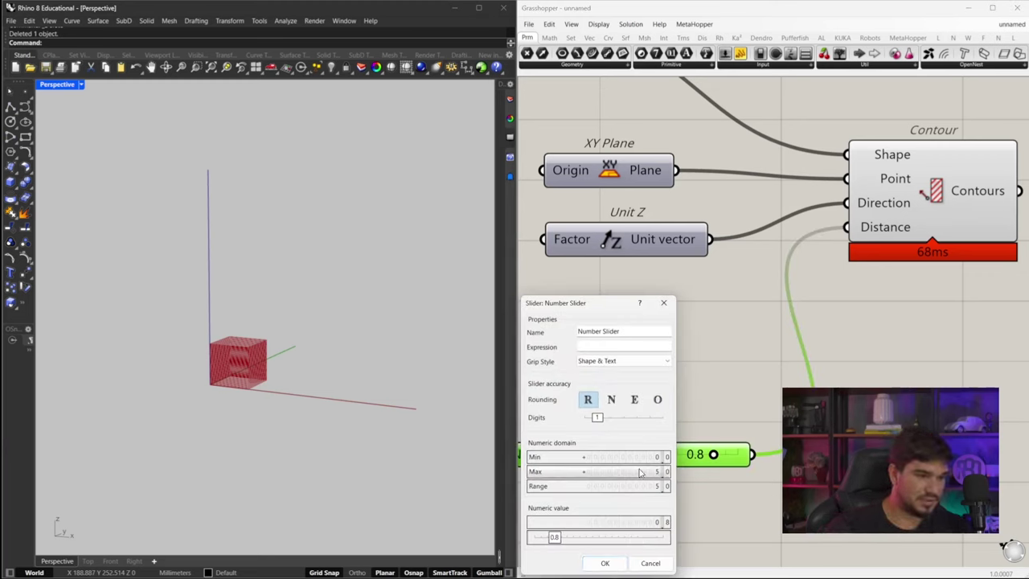
pyautogui.click(607, 563)
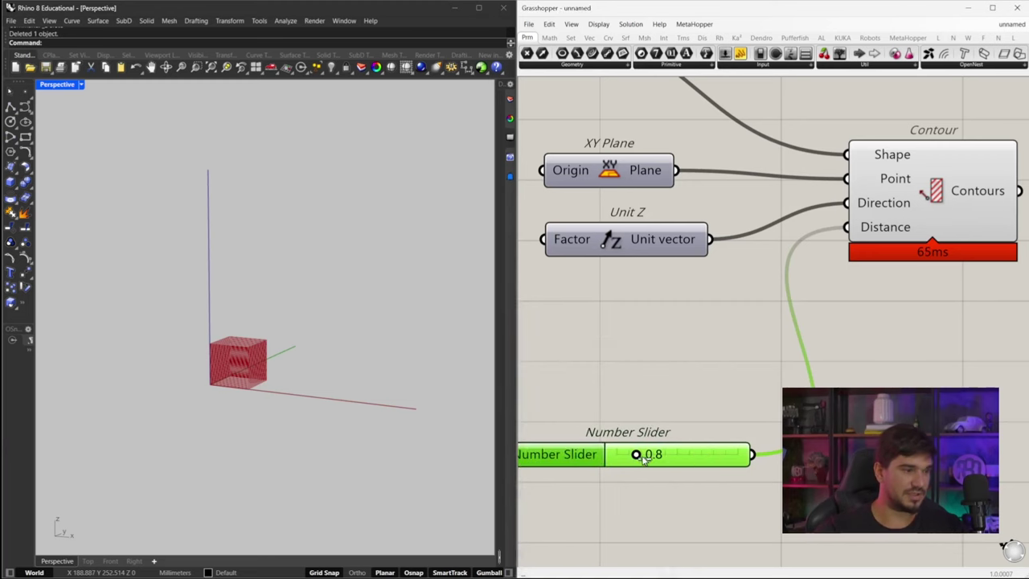
pyautogui.moveTo(638, 456); pyautogui.dragTo(738, 455)
pyautogui.scroll(-6, 741, 456)
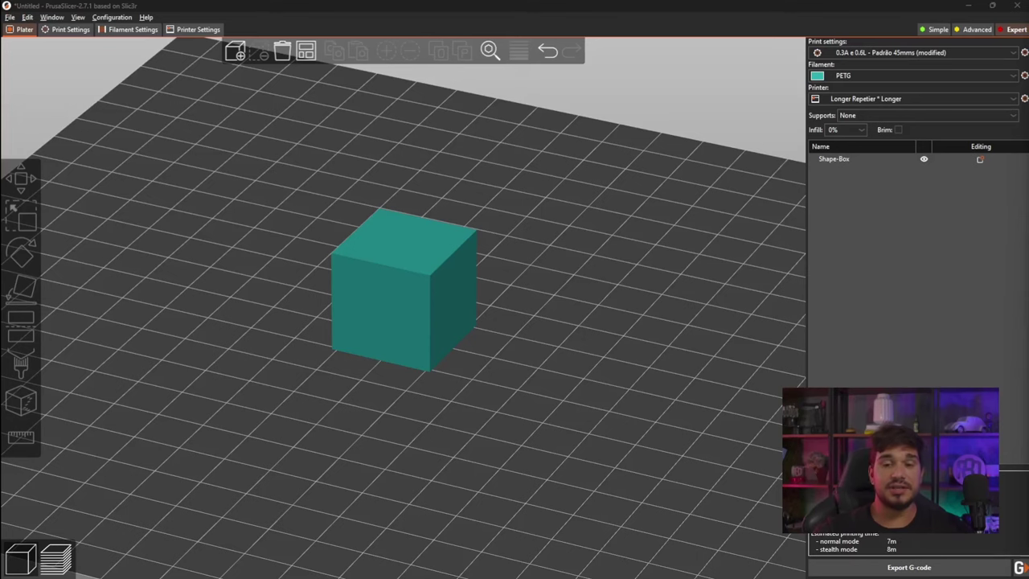
# - Examine the Shape-Box cube on the PrusaSlicer print bed from several angles
pyautogui.moveTo(681, 376); pyautogui.dragTo(567, 346)
pyautogui.moveTo(559, 293); pyautogui.dragTo(546, 309)
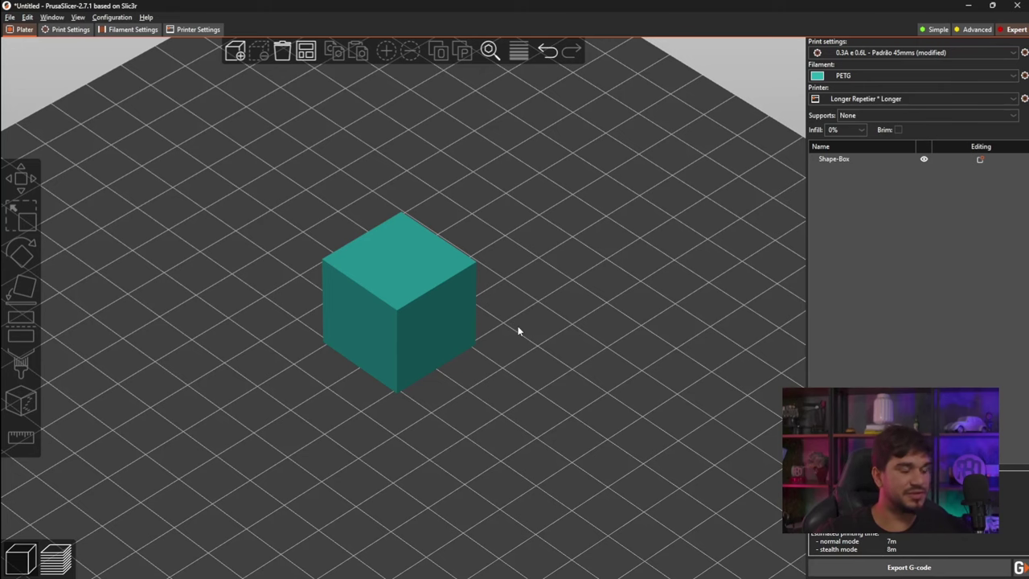
pyautogui.moveTo(520, 325)
pyautogui.mouseDown()
pyautogui.moveTo(542, 332)
pyautogui.moveTo(517, 314)
pyautogui.mouseUp()
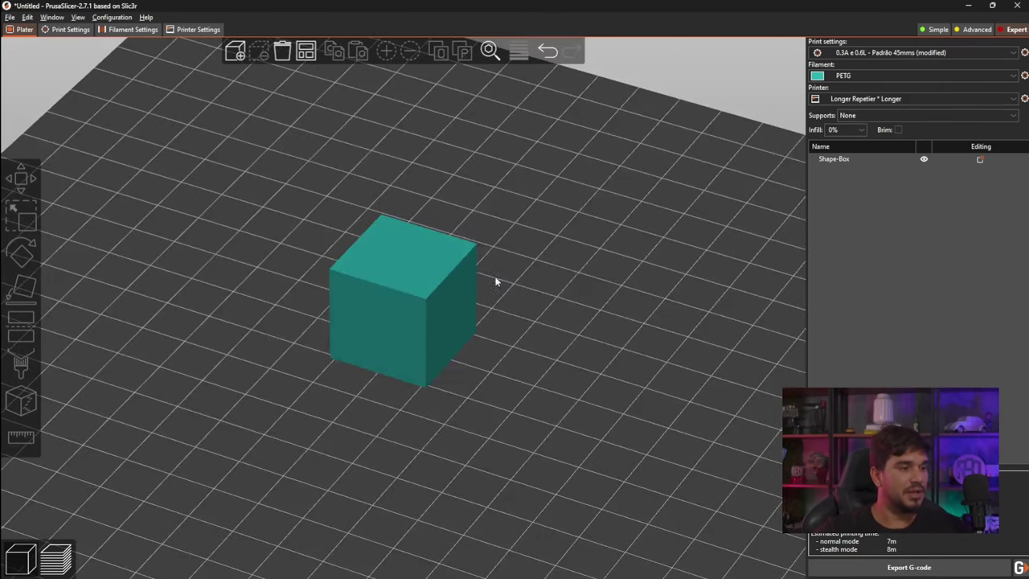
pyautogui.click(349, 284)
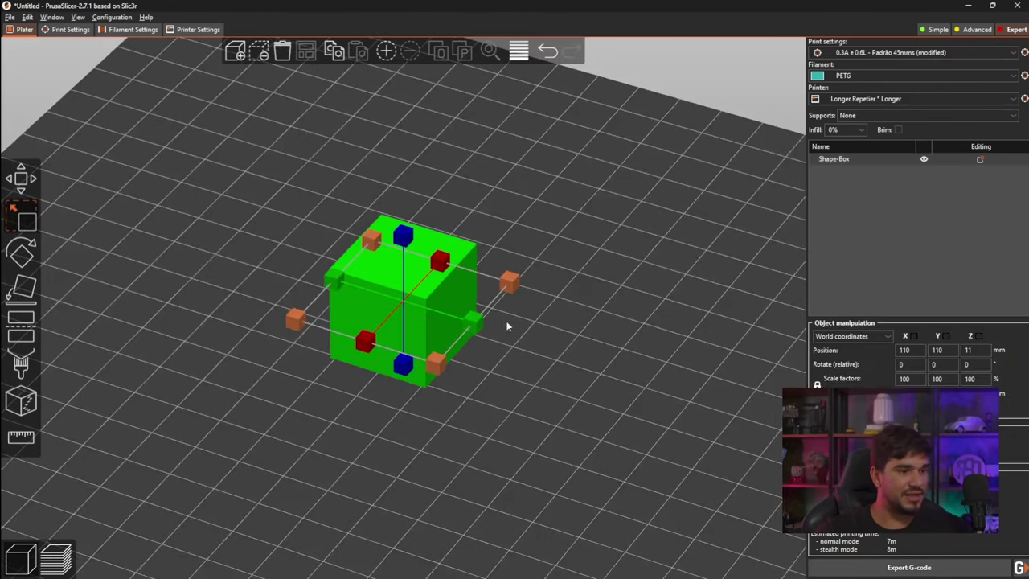
pyautogui.click(578, 354)
pyautogui.moveTo(578, 354); pyautogui.dragTo(625, 329)
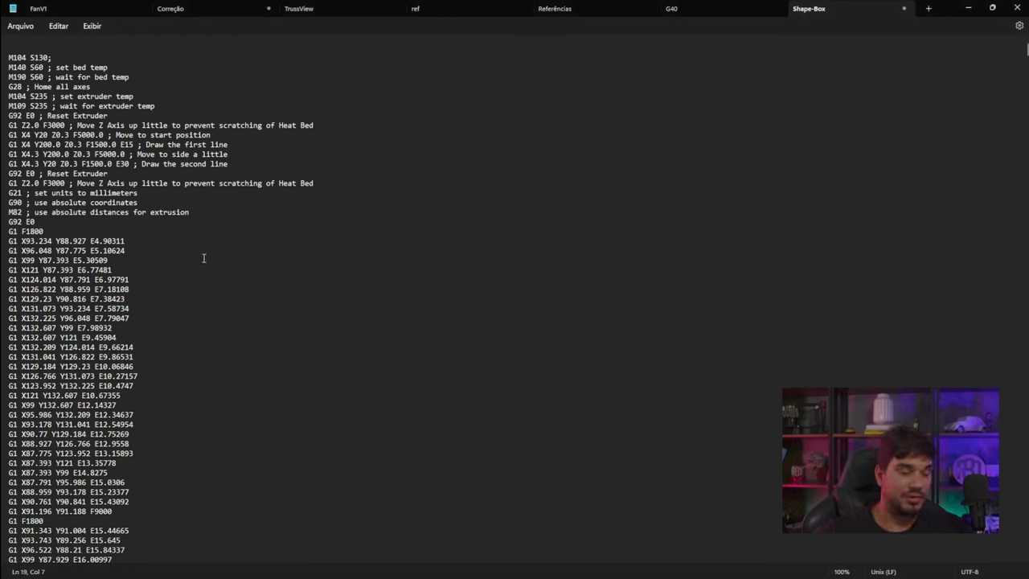
# - Examine the G92 and G1 F1800 commands and the first G1 coordinate lines in the Shape-Box G-code text file
pyautogui.click(201, 213)
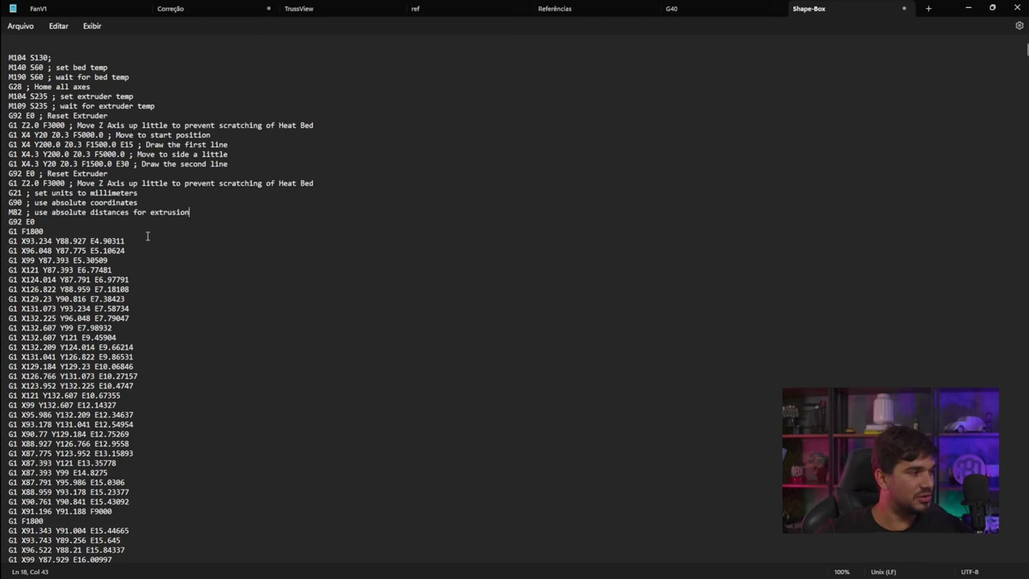
pyautogui.moveTo(10, 240)
pyautogui.mouseDown()
pyautogui.moveTo(17, 244)
pyautogui.moveTo(9, 231)
pyautogui.mouseUp()
pyautogui.click(23, 232)
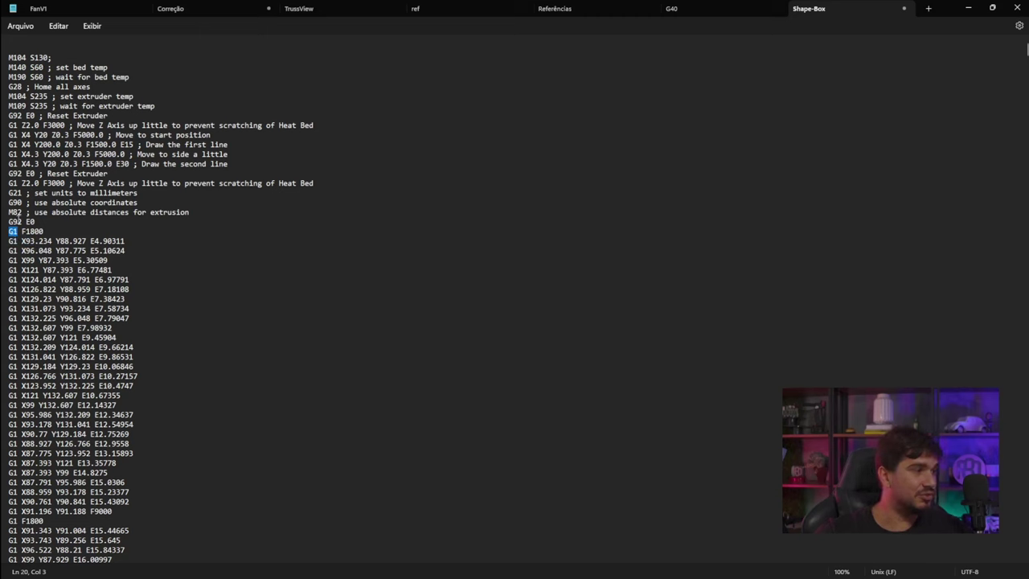
pyautogui.moveTo(22, 221); pyautogui.dragTo(10, 227)
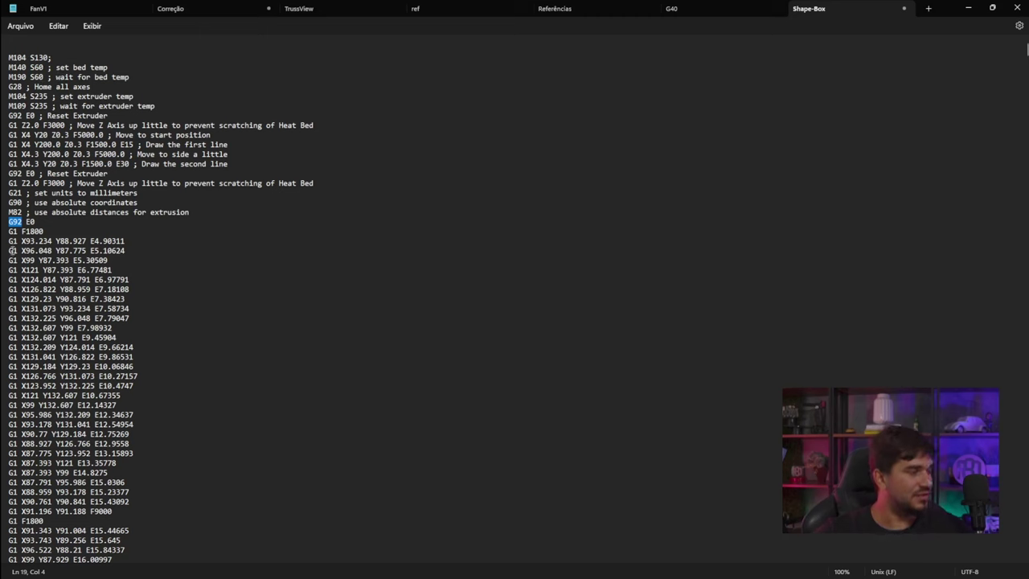
pyautogui.moveTo(9, 241); pyautogui.dragTo(30, 271)
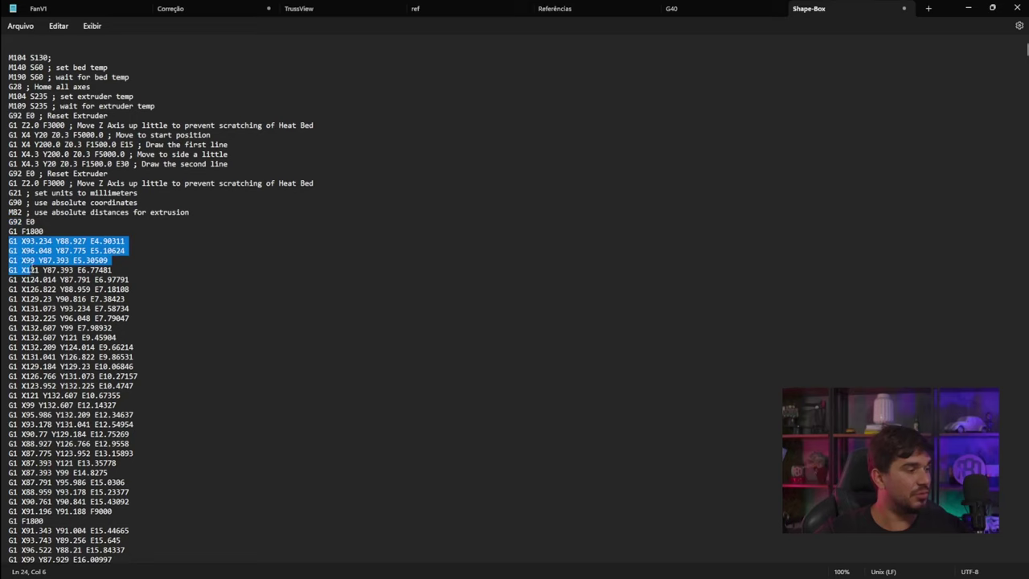
# - Switch to the RepRap G-code wiki in the browser and read the usage and parameters of G0 & G1: Move
pyautogui.click(969, 8)
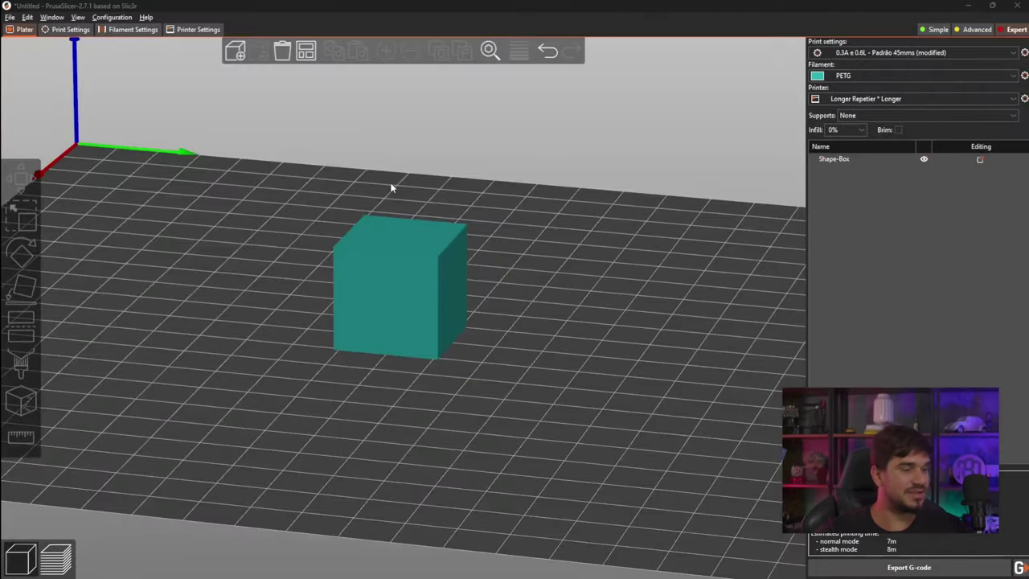
pyautogui.hotkey('alt', 'Tab')
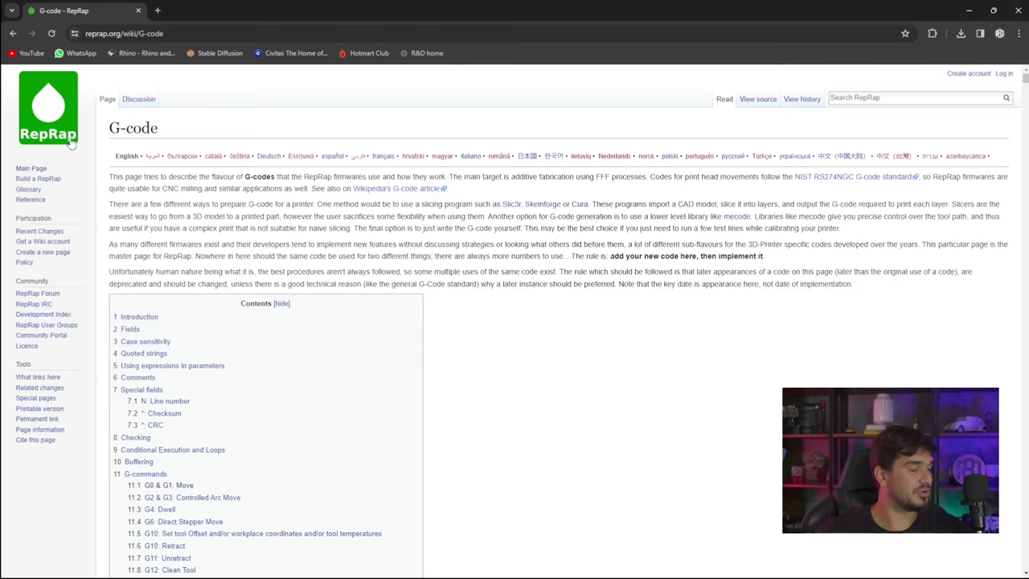
pyautogui.scroll(-5, 193, 265)
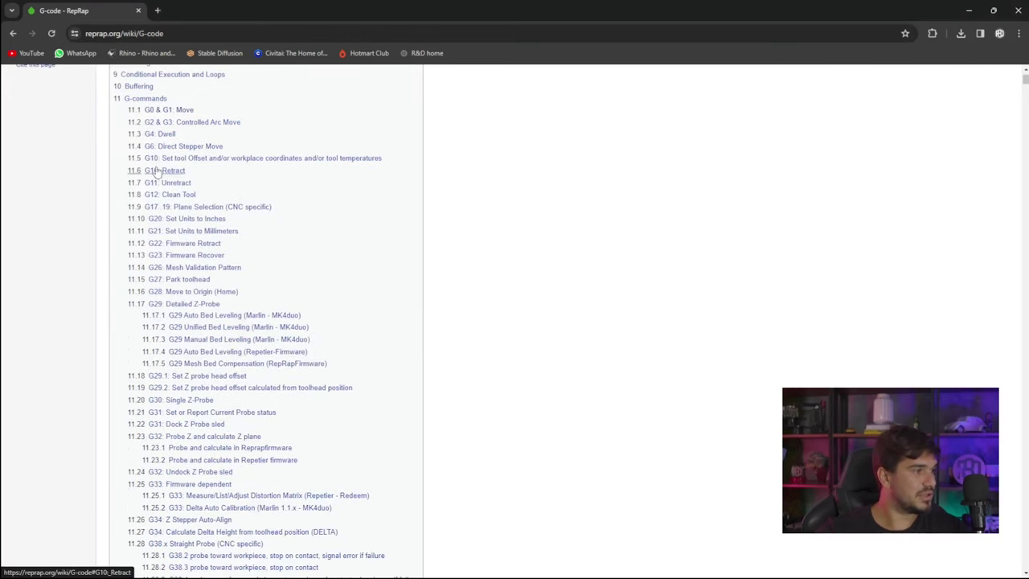
pyautogui.click(169, 109)
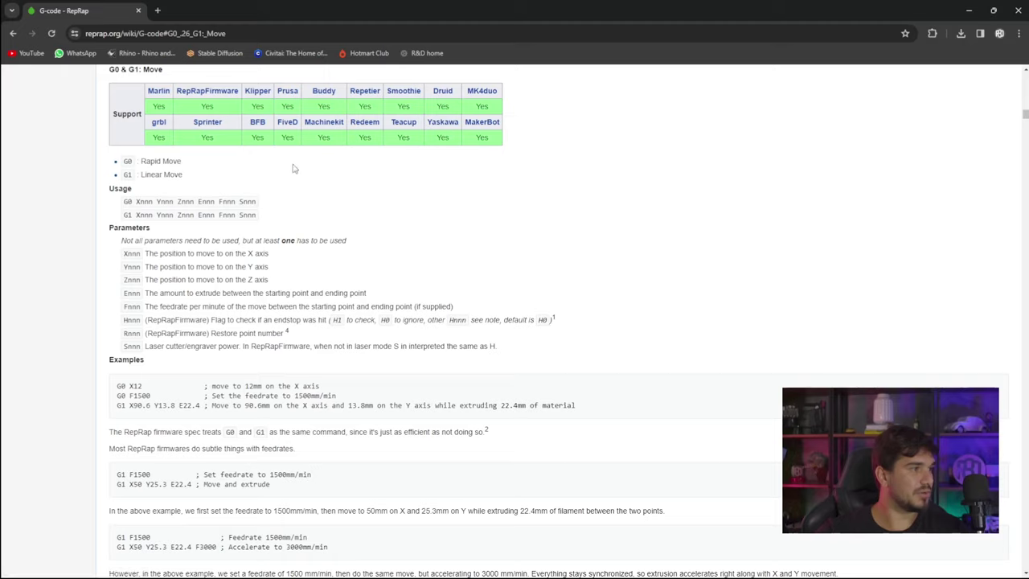
pyautogui.scroll(2, 241, 180)
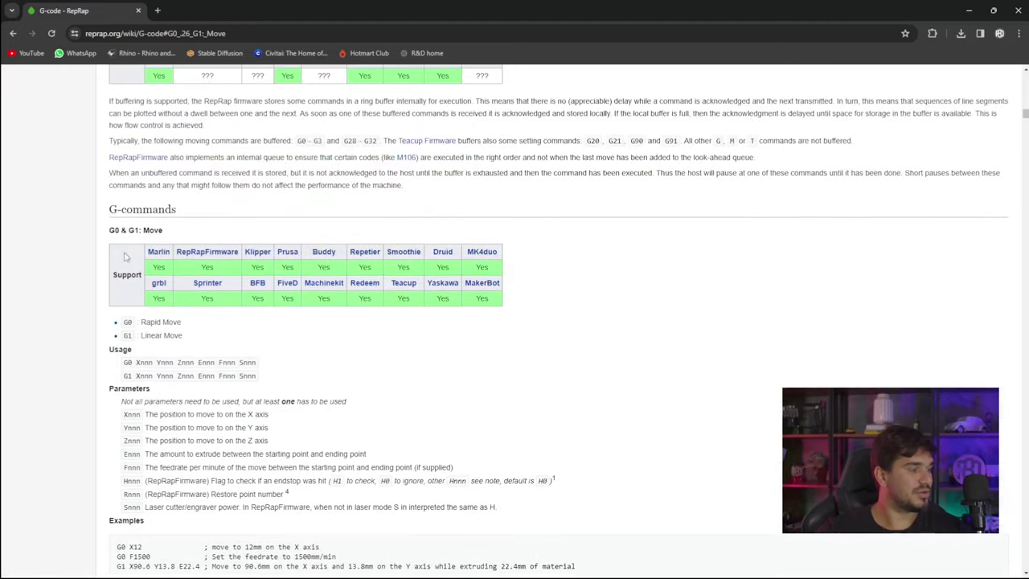
pyautogui.scroll(-2, 147, 256)
pyautogui.scroll(5, 153, 201)
pyautogui.scroll(-5, 161, 145)
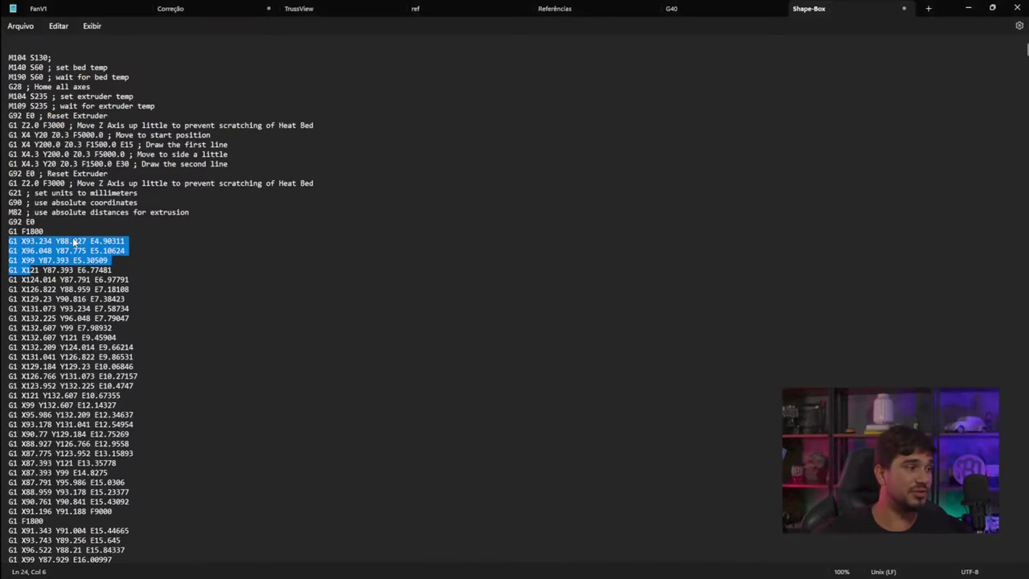
# - Return to the Shape-Box G-code text and examine the E extrusion value in the first G1 coordinate line
pyautogui.click(86, 240)
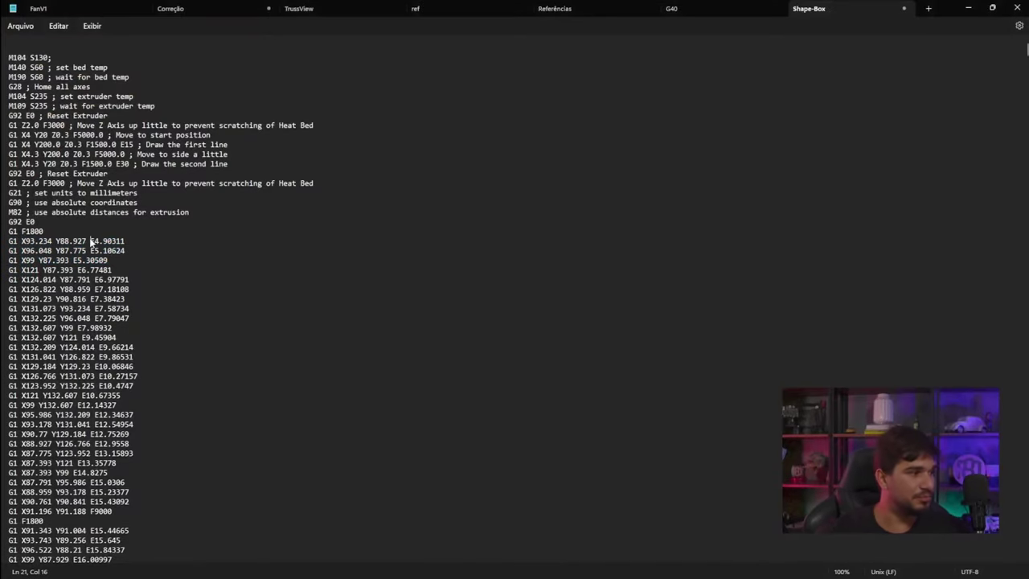
pyautogui.moveTo(90, 240); pyautogui.dragTo(126, 242)
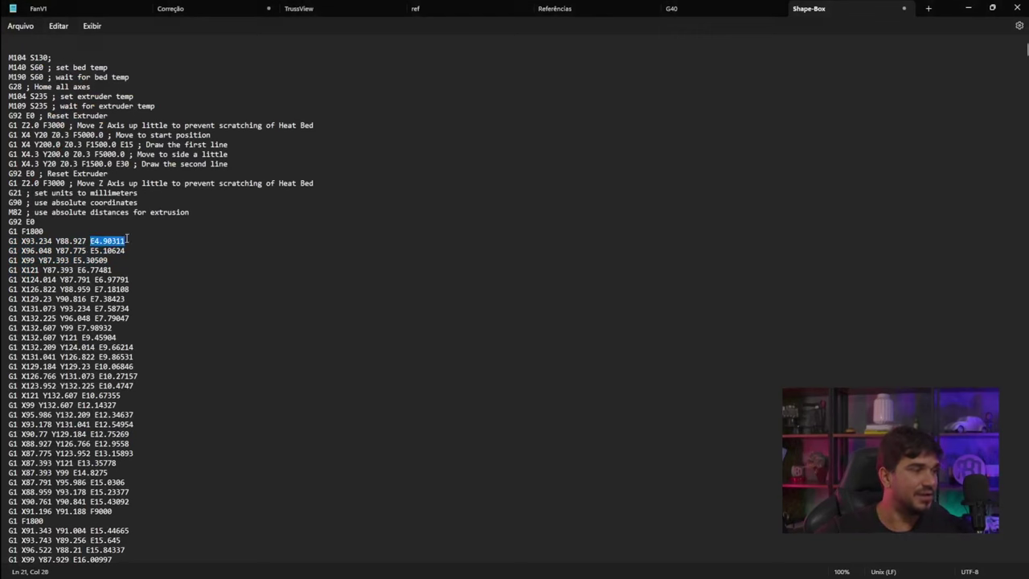
pyautogui.click(87, 250)
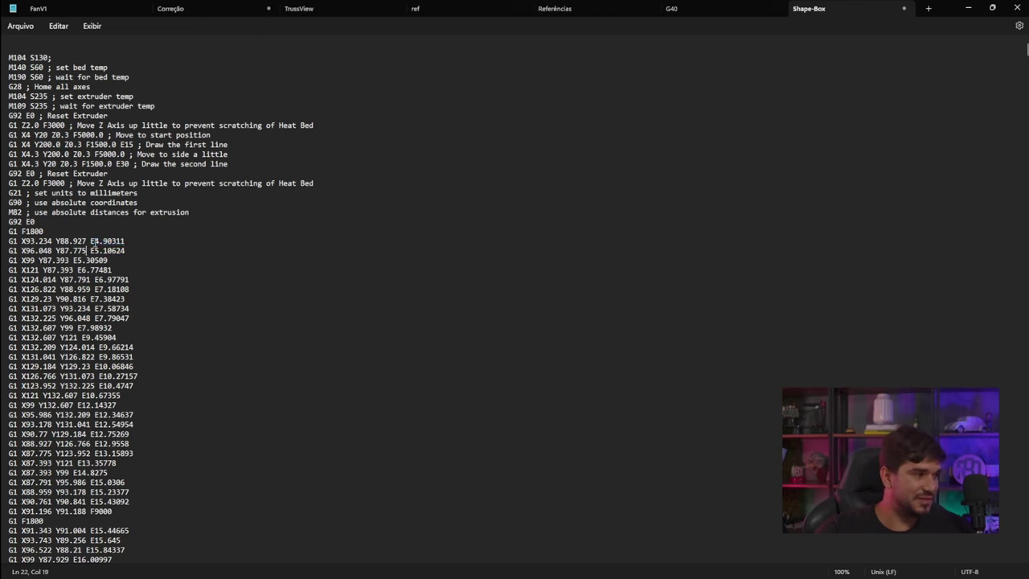
pyautogui.moveTo(91, 240); pyautogui.dragTo(127, 241)
pyautogui.click(24, 260)
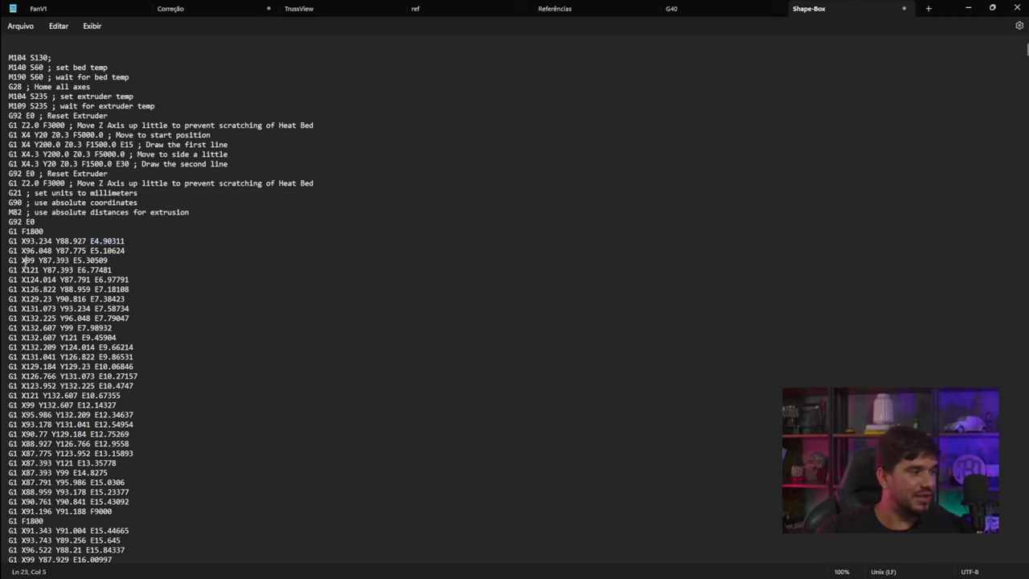
# - Delete all start-up commands above the first G1 coordinate line in the Shape-Box G-code
pyautogui.moveTo(47, 232); pyautogui.dragTo(3, 24)
pyautogui.press('Delete')
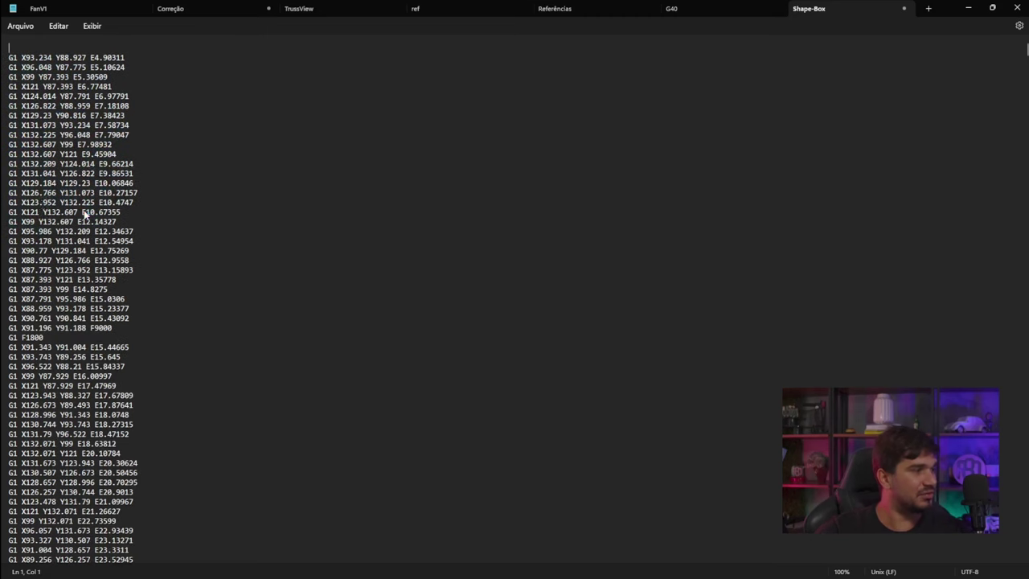
pyautogui.press('Delete')
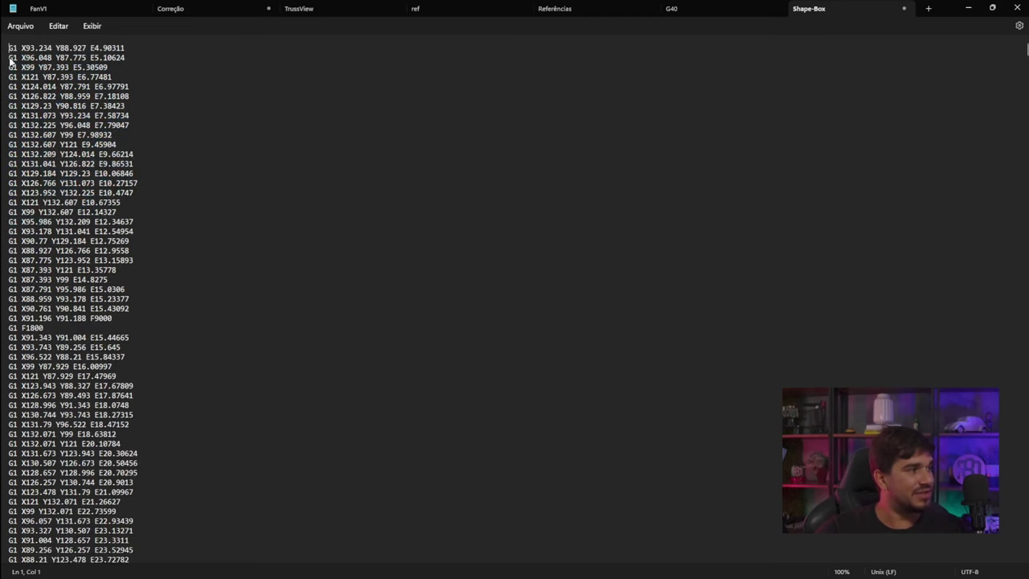
pyautogui.moveTo(9, 48); pyautogui.dragTo(50, 50)
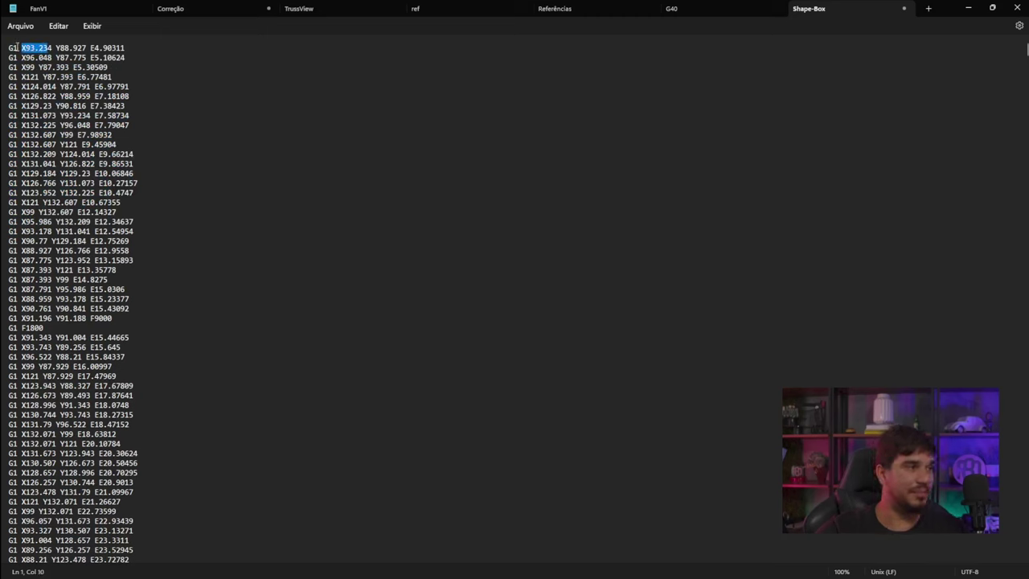
# - Examine the E value of the first G1 line and the coordinate lines down to the Z:1.5 layer change in the Shape-Box G-code
pyautogui.moveTo(55, 48); pyautogui.dragTo(132, 48)
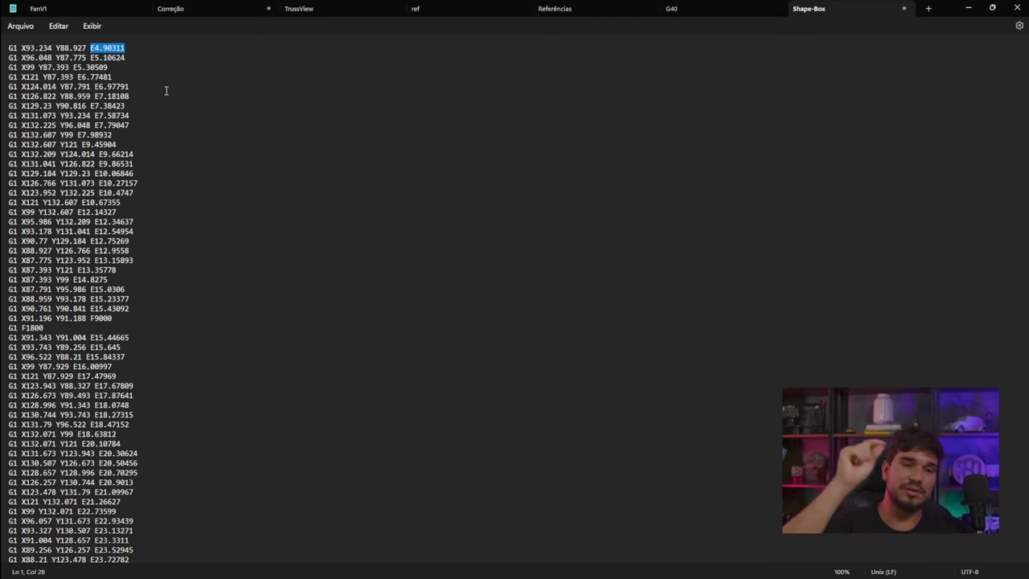
pyautogui.moveTo(25, 151); pyautogui.dragTo(118, 255)
pyautogui.scroll(-20, 111, 253)
pyautogui.scroll(-10, 118, 255)
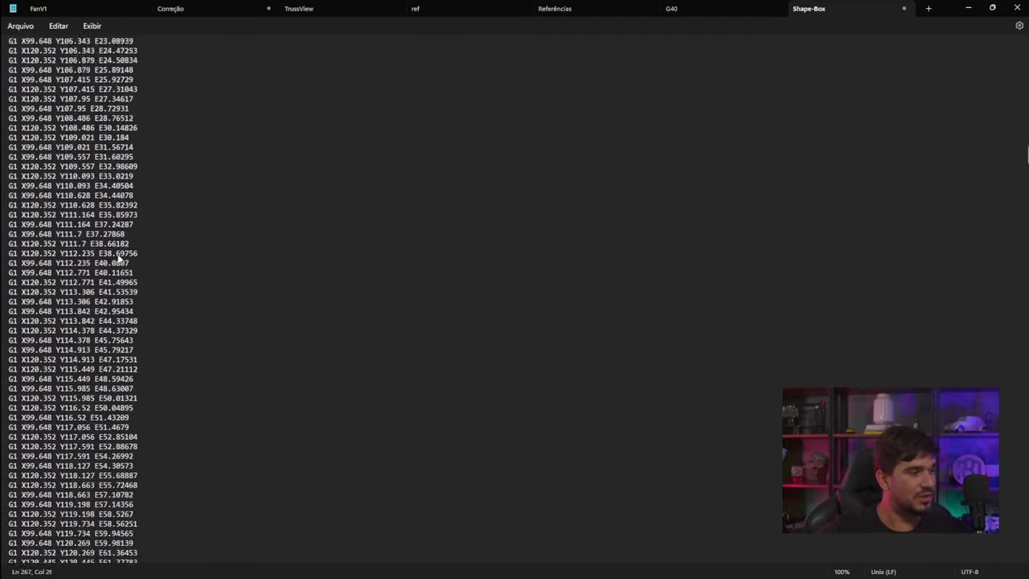
pyautogui.scroll(4, 118, 254)
pyautogui.moveTo(118, 256); pyautogui.dragTo(142, 197)
pyautogui.click(231, 166)
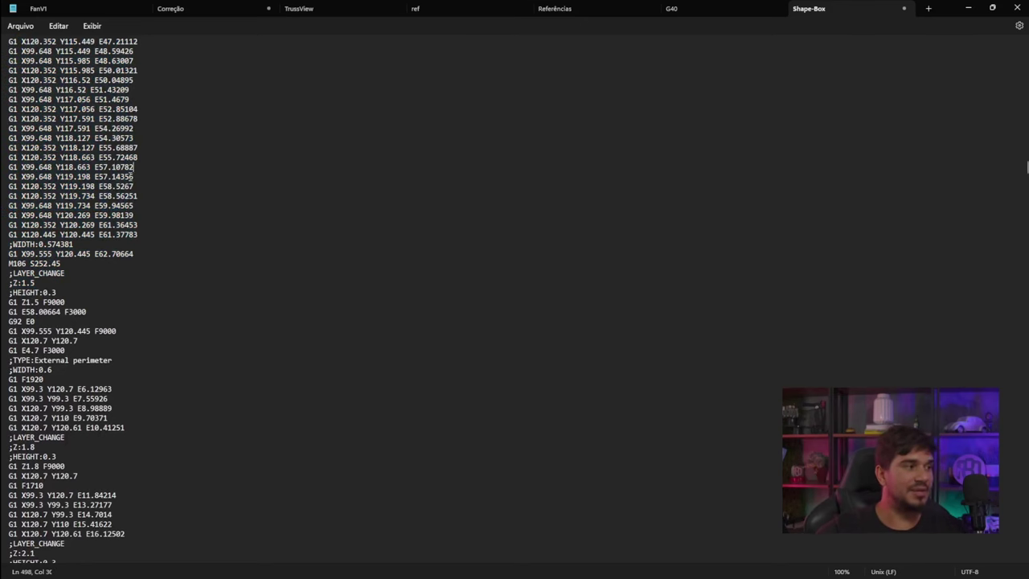
# - Examine the X120.352 Y114.913 coordinates and the alternating G1 lines of the preceding layers in the Shape-Box G-code
pyautogui.scroll(5, 27, 177)
pyautogui.moveTo(21, 180); pyautogui.dragTo(92, 182)
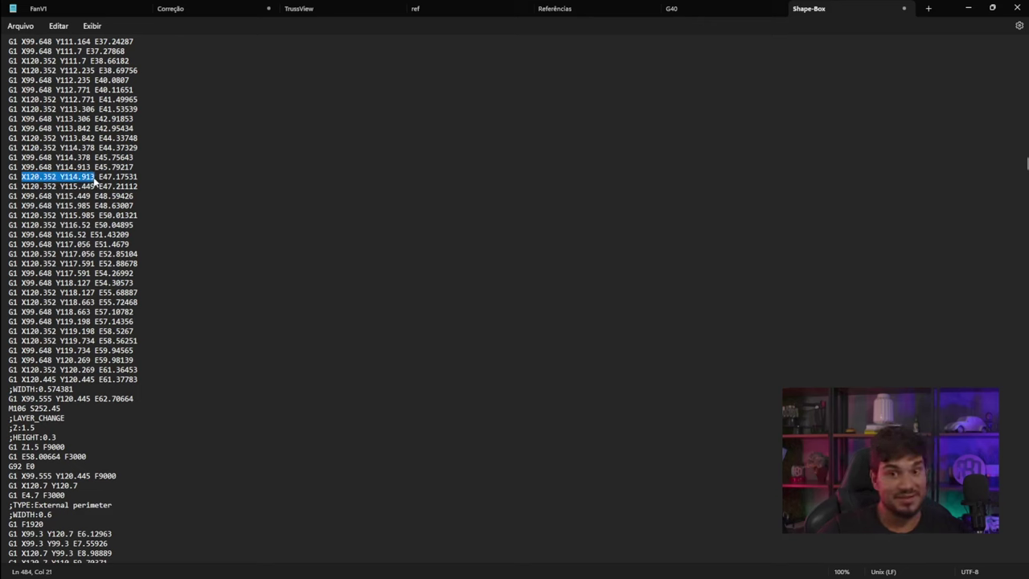
pyautogui.click(95, 180)
pyautogui.scroll(3, 95, 176)
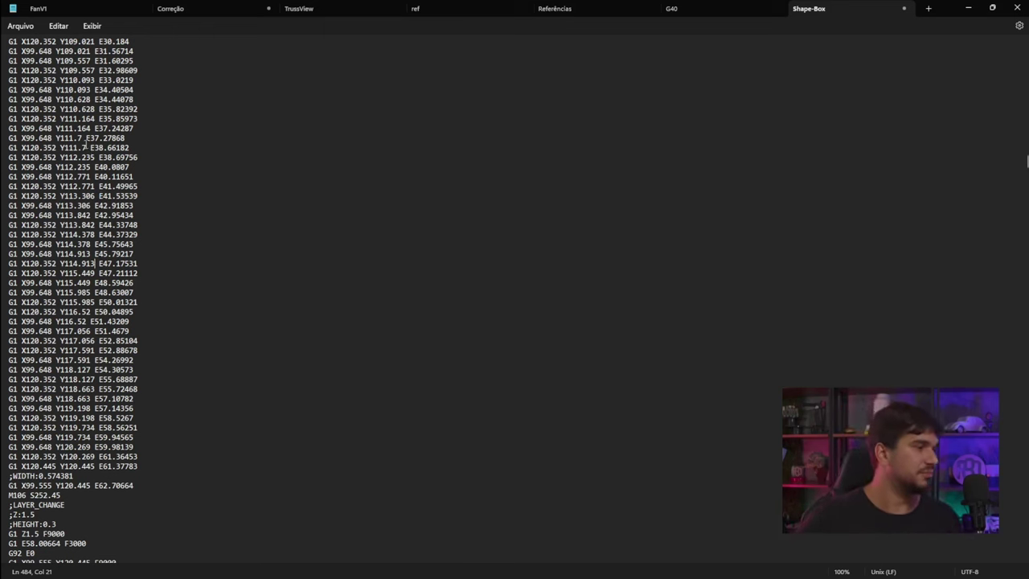
pyautogui.scroll(20, 84, 143)
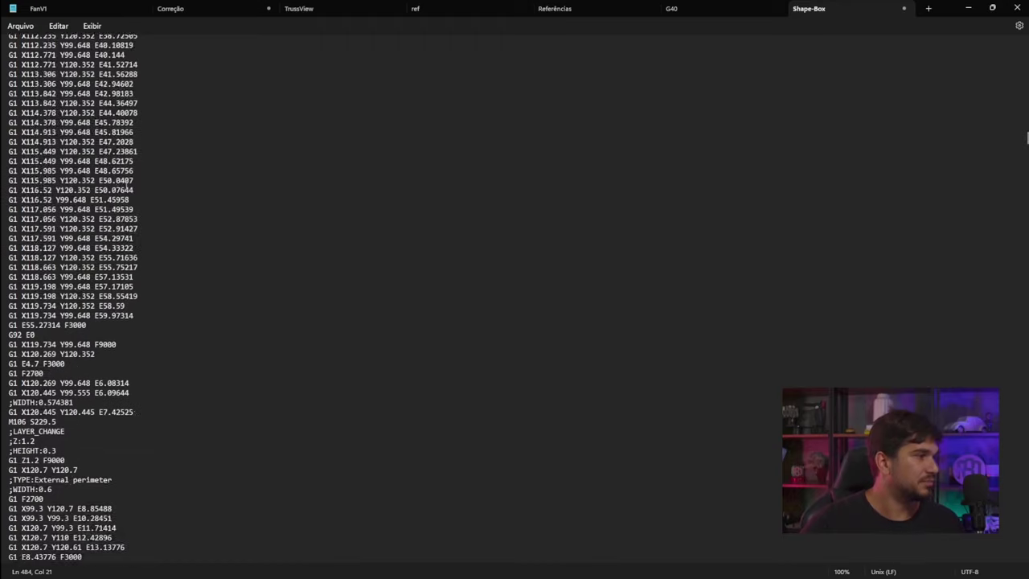
pyautogui.scroll(17, 127, 187)
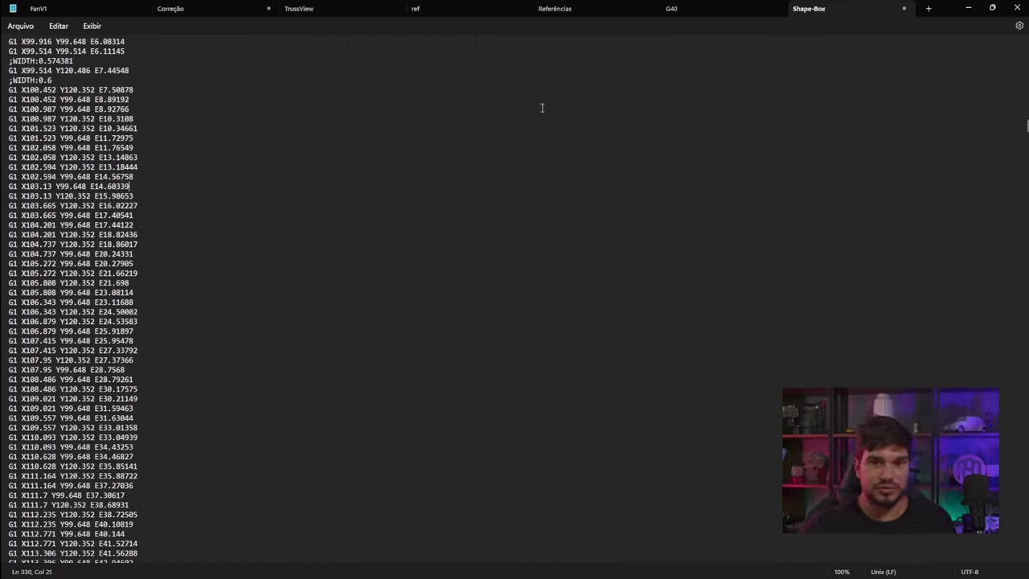
# - Return to Grasshopper, add a Panel beside the Contour component and connect the Contours output to it
pyautogui.click(1018, 8)
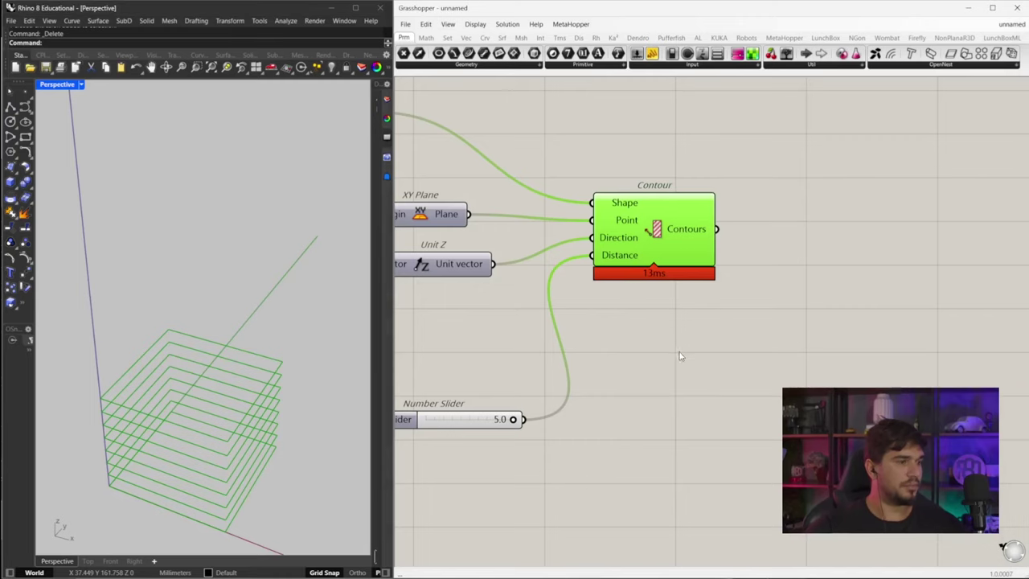
pyautogui.moveTo(681, 356); pyautogui.dragTo(727, 271, button='right')
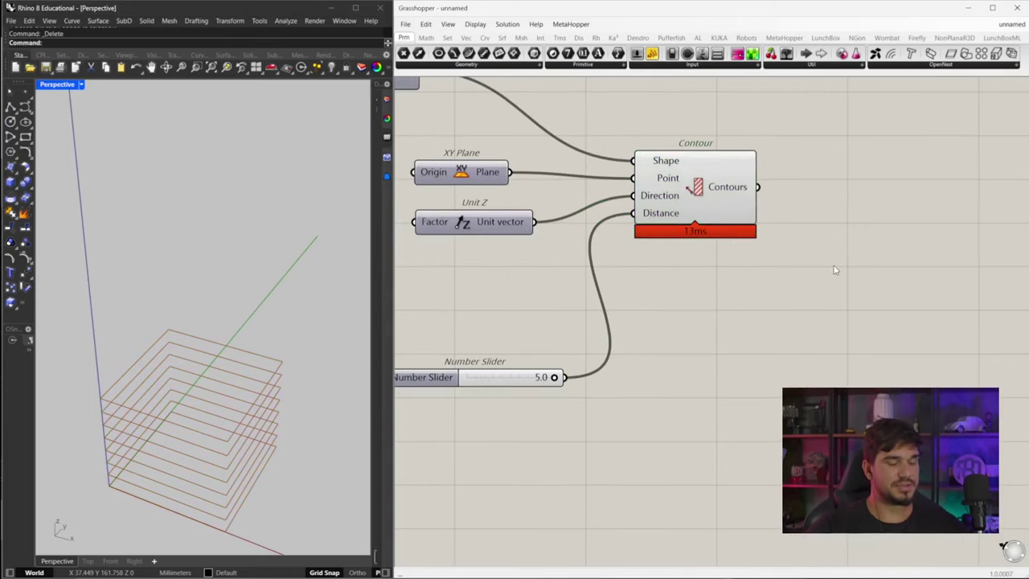
pyautogui.moveTo(824, 274); pyautogui.dragTo(674, 269, button='right')
pyautogui.moveTo(597, 199)
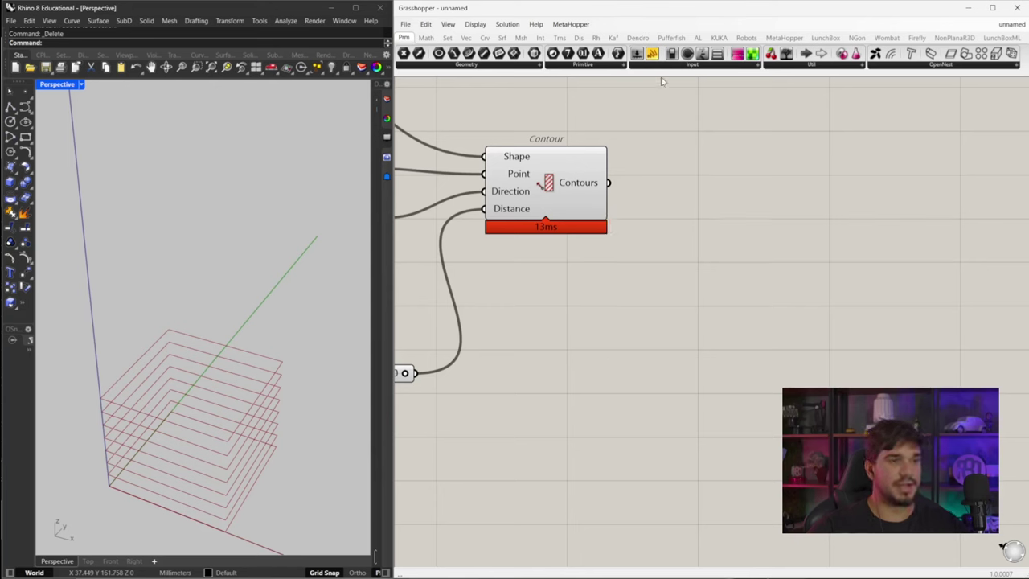
pyautogui.moveTo(653, 60); pyautogui.dragTo(765, 173)
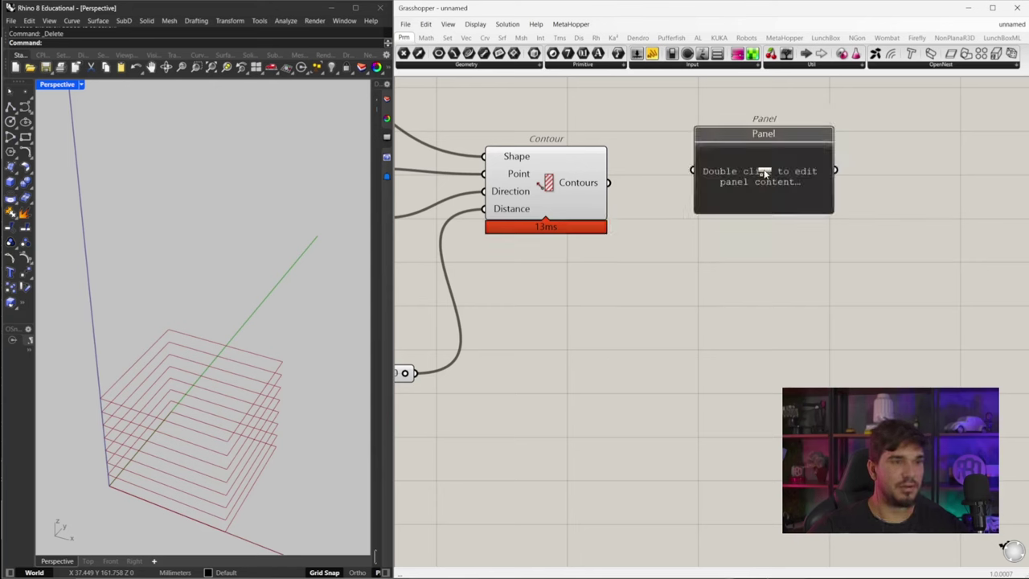
pyautogui.doubleClick(736, 306)
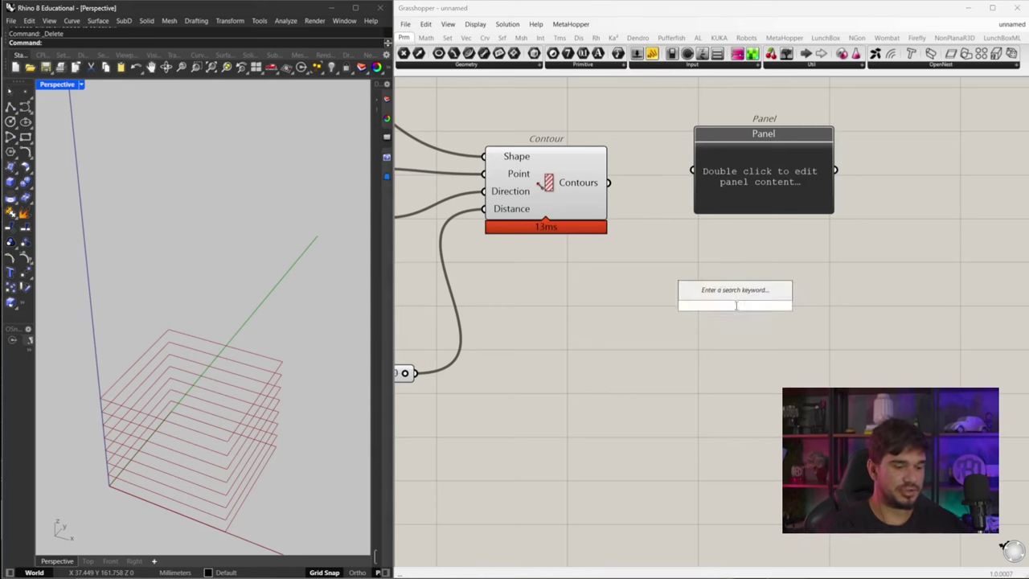
pyautogui.write('panel')
pyautogui.press('Escape')
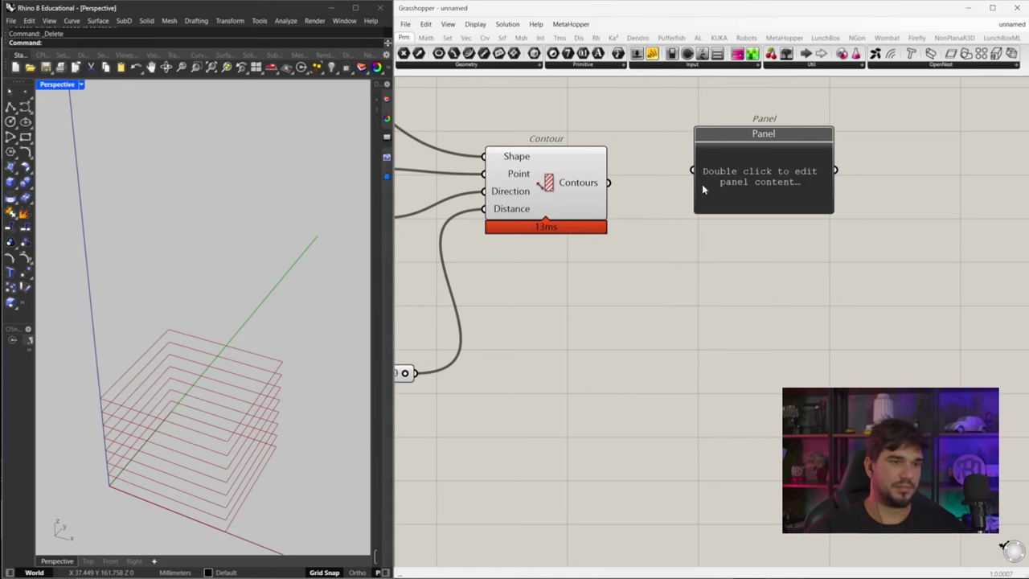
pyautogui.moveTo(692, 170); pyautogui.dragTo(608, 183)
# - Enlarge the Contours panel to list more branches and move it up, clear of the Contour component's output
pyautogui.moveTo(854, 225); pyautogui.dragTo(790, 253, button='right')
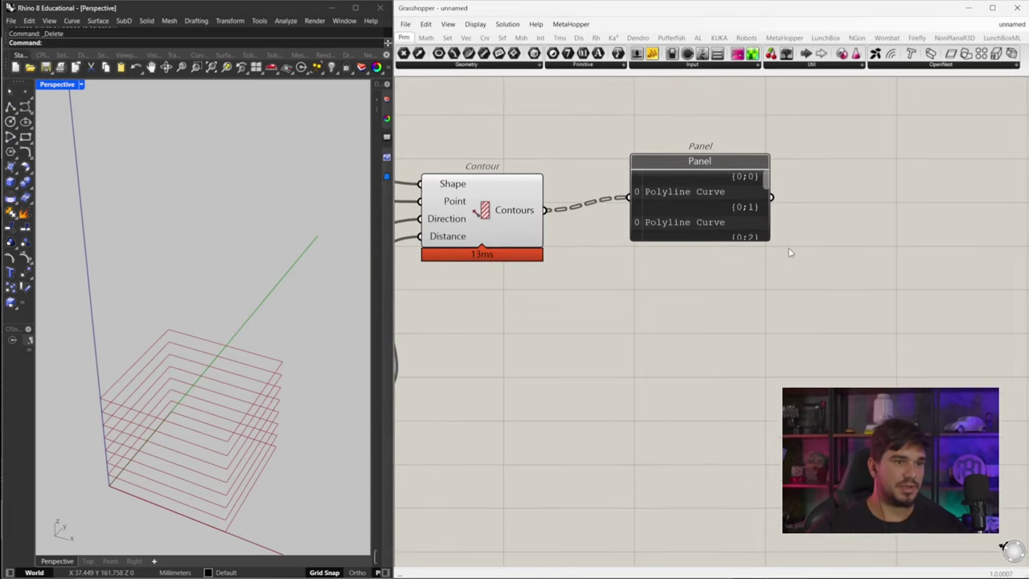
pyautogui.moveTo(768, 240); pyautogui.dragTo(830, 409)
pyautogui.moveTo(747, 272); pyautogui.dragTo(723, 313, button='right')
pyautogui.moveTo(693, 340); pyautogui.dragTo(735, 182)
pyautogui.moveTo(735, 183); pyautogui.dragTo(726, 272, button='right')
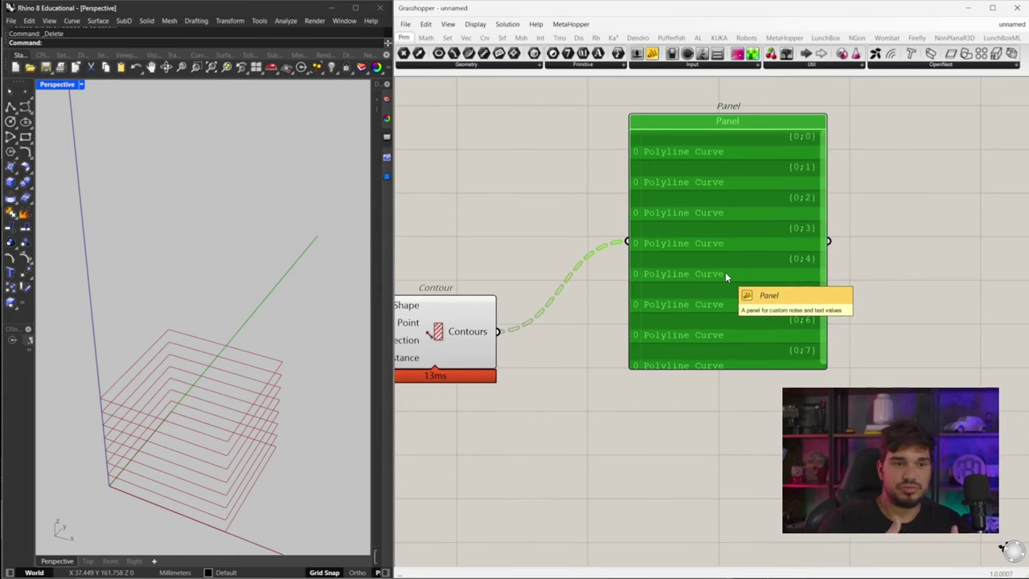
pyautogui.click(518, 265)
pyautogui.moveTo(574, 421); pyautogui.dragTo(614, 349, button='right')
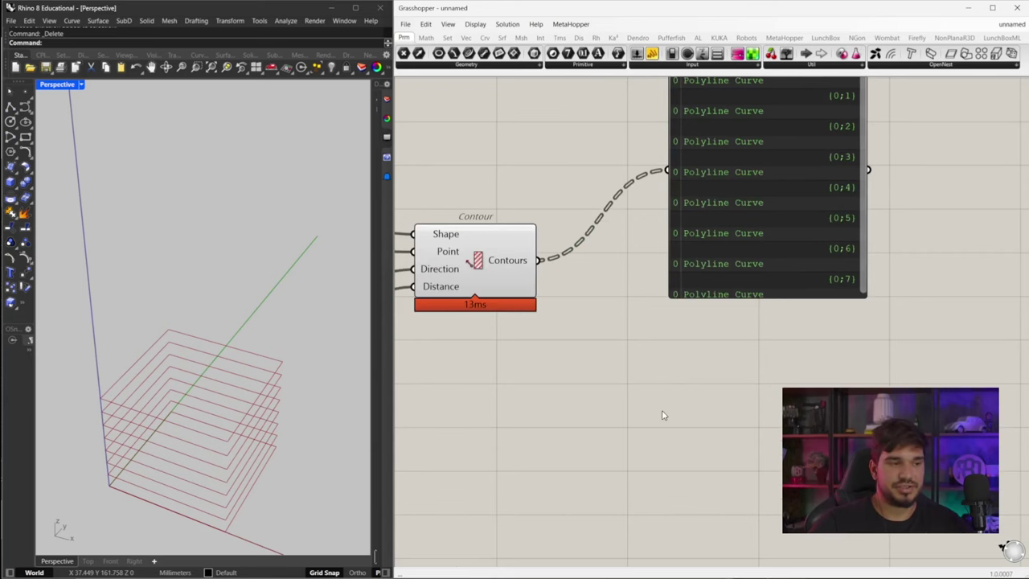
pyautogui.moveTo(688, 401); pyautogui.dragTo(661, 393, button='right')
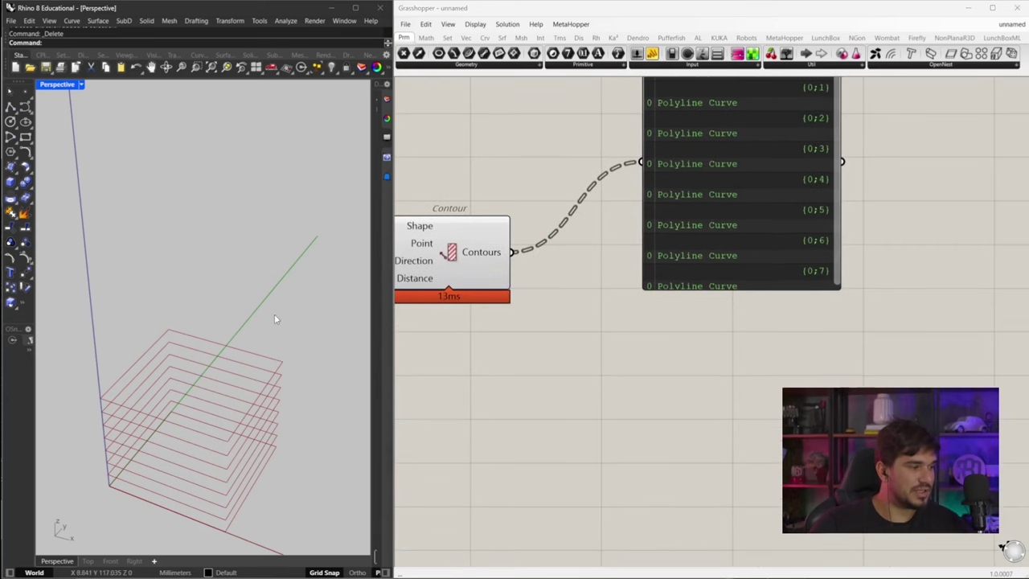
# - Add an Explode curve component below the panel and connect the Contours output to its Curve input
pyautogui.click(468, 263)
pyautogui.doubleClick(632, 433)
pyautogui.write('0')
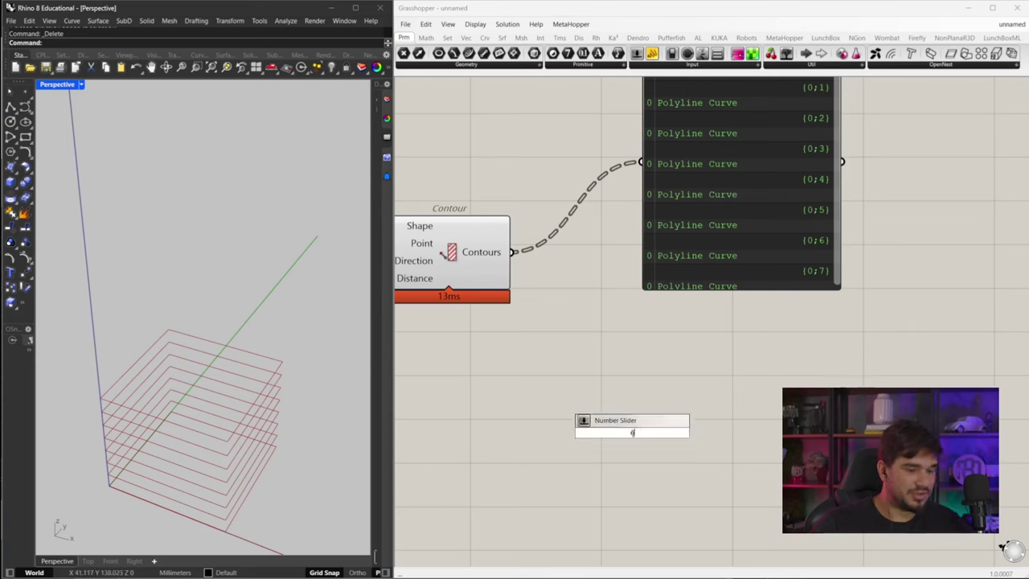
pyautogui.write('explod')
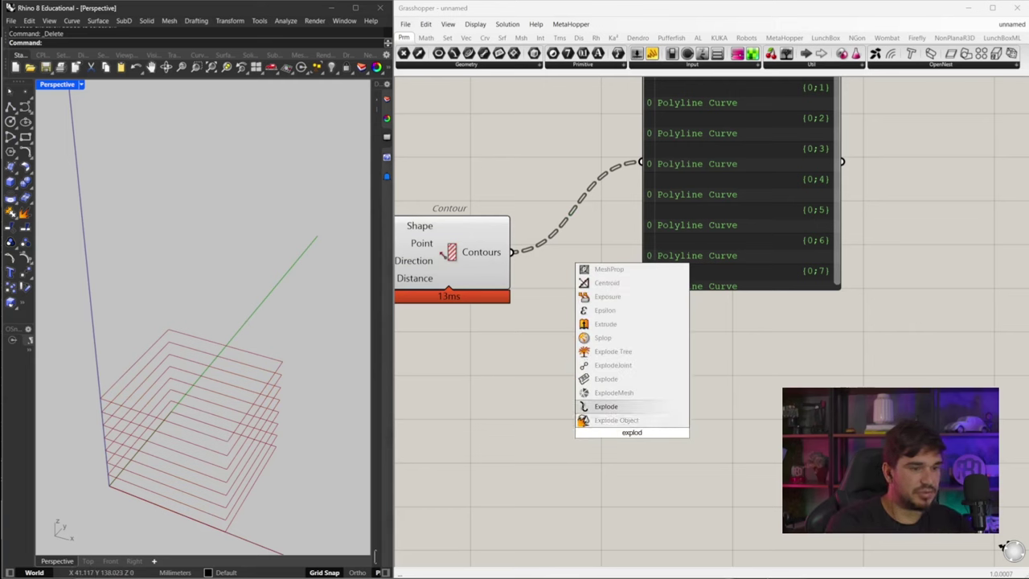
pyautogui.press('Return')
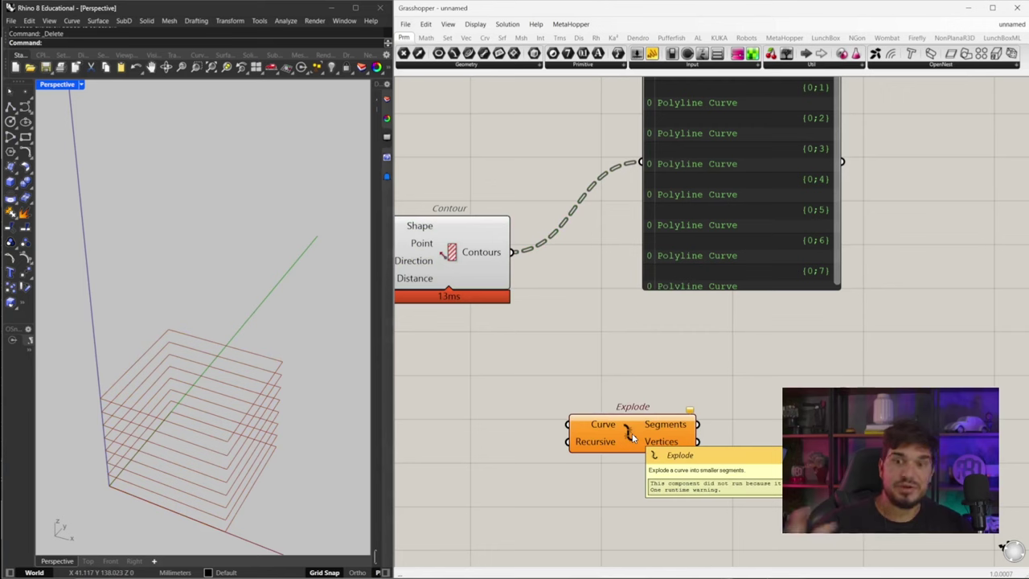
pyautogui.moveTo(572, 429); pyautogui.dragTo(513, 252)
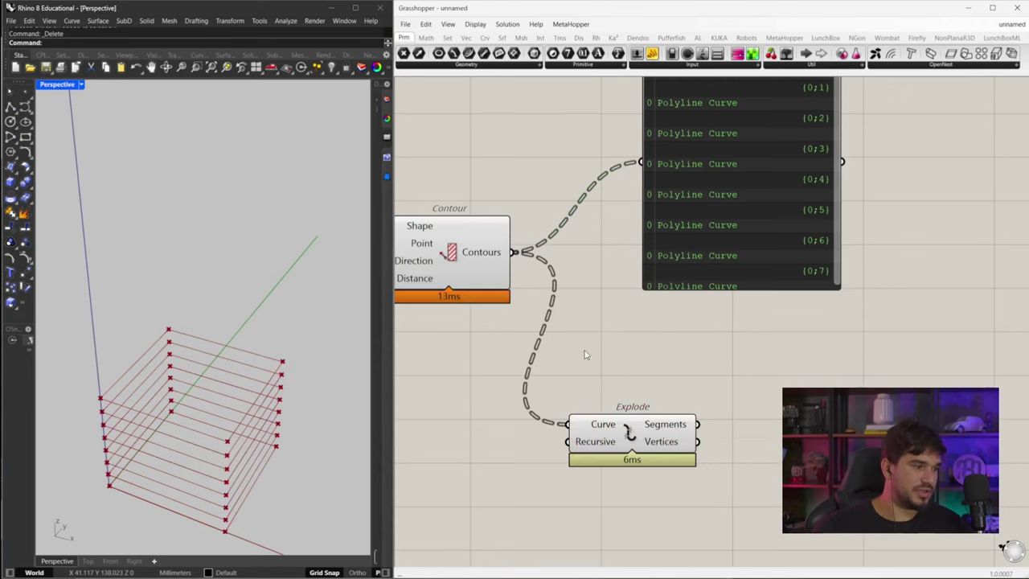
pyautogui.moveTo(180, 402); pyautogui.dragTo(326, 296, button='right')
# - Add a Deconstruct point component beside Explode and connect the Vertices output to its Point input
pyautogui.moveTo(844, 346); pyautogui.dragTo(788, 323, button='right')
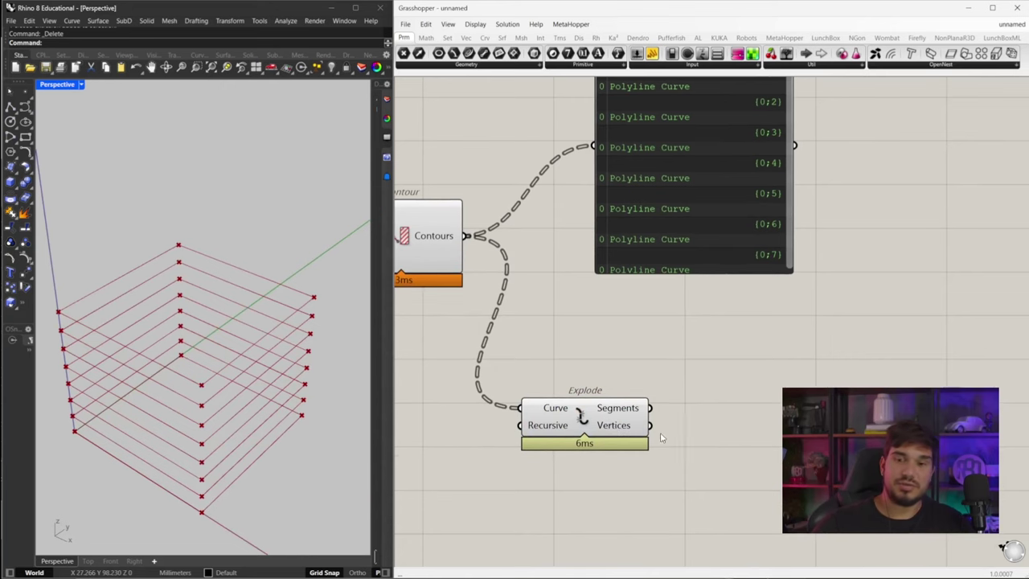
pyautogui.moveTo(762, 426); pyautogui.dragTo(745, 405, button='right')
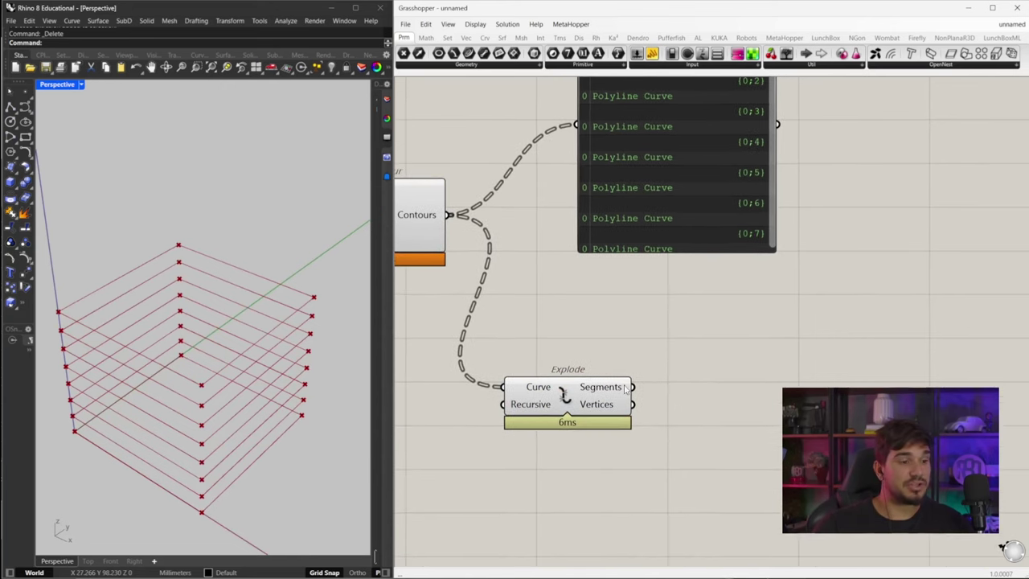
pyautogui.scroll(-2, 626, 390)
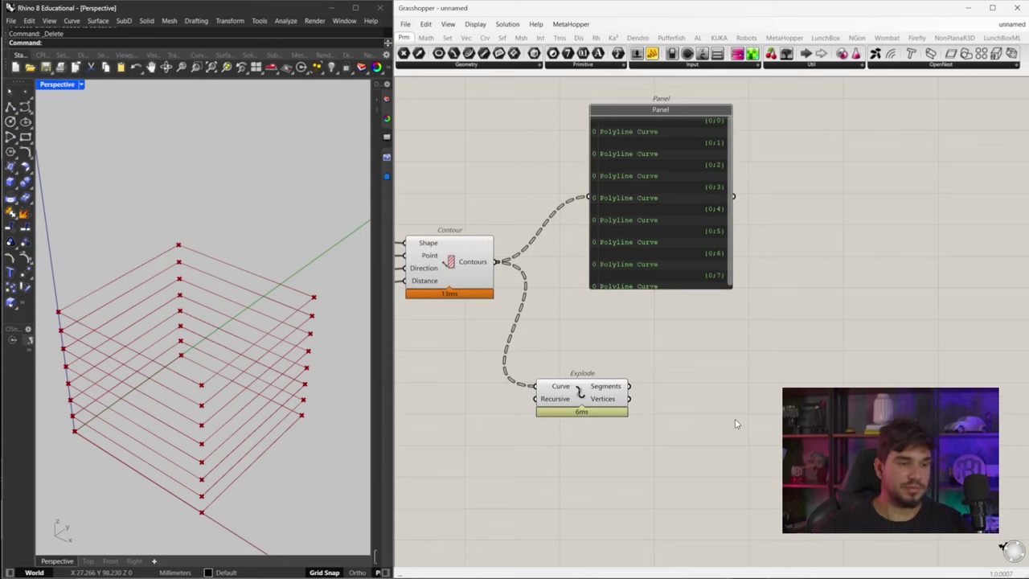
pyautogui.doubleClick(735, 424)
pyautogui.write('desco')
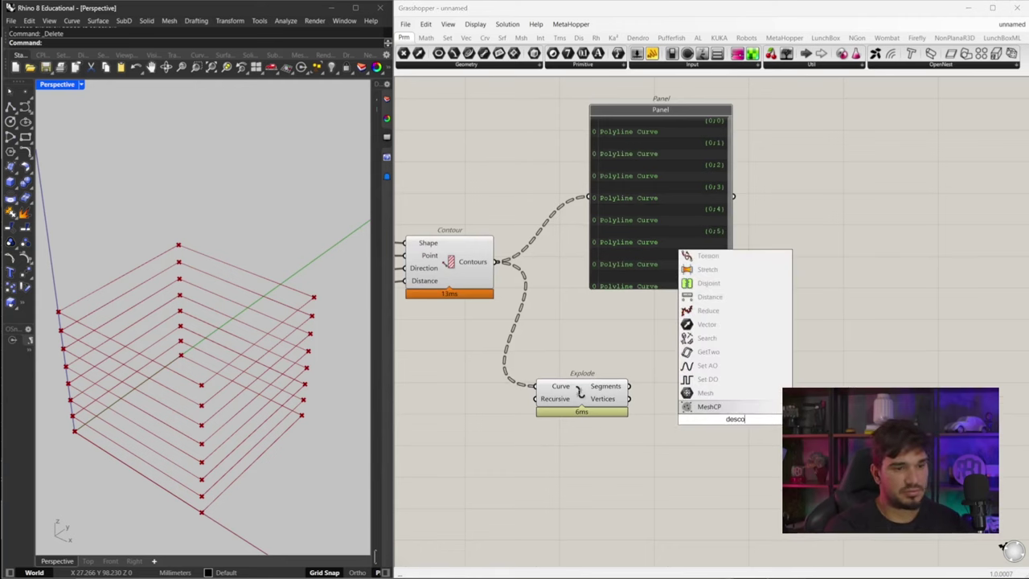
pyautogui.write('nstruct po')
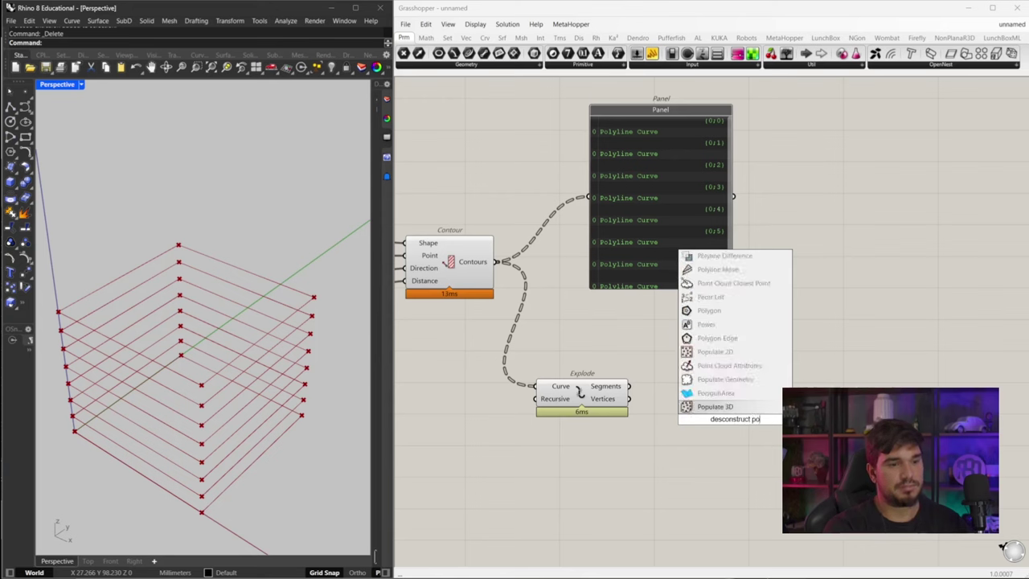
pyautogui.press('BackSpace')
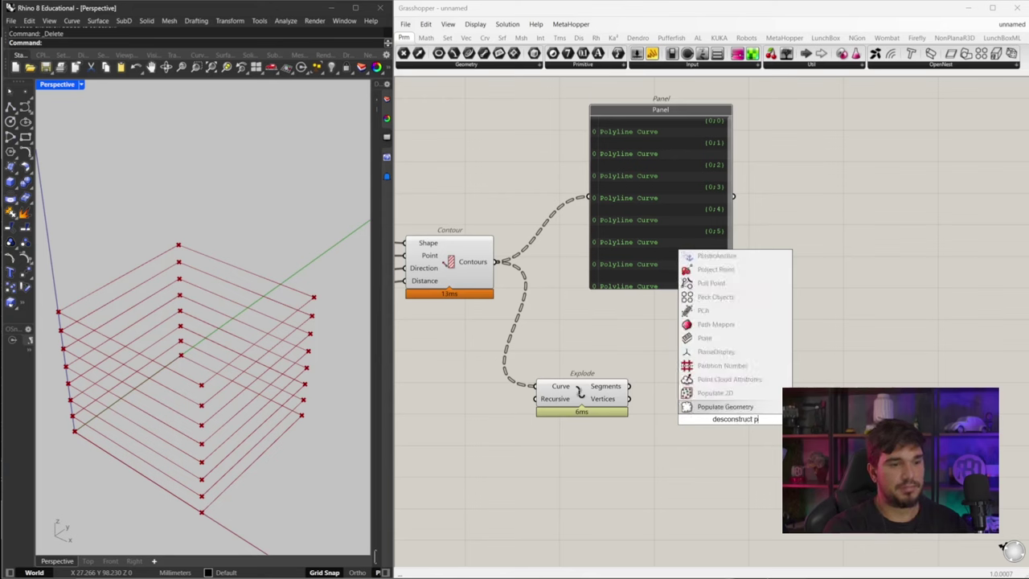
pyautogui.press('BackSpace')
pyautogui.press('BackSpace')
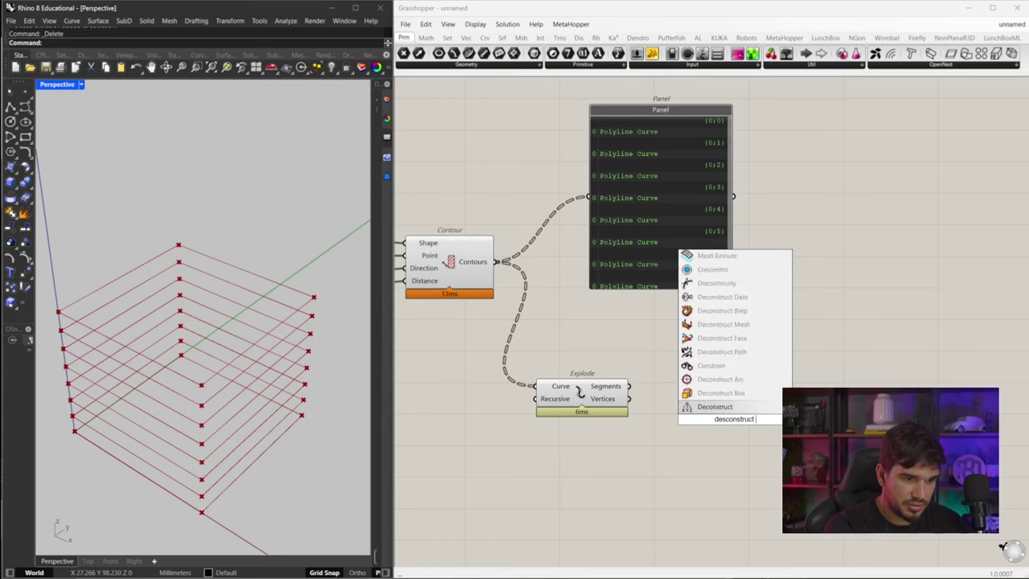
pyautogui.press('Return')
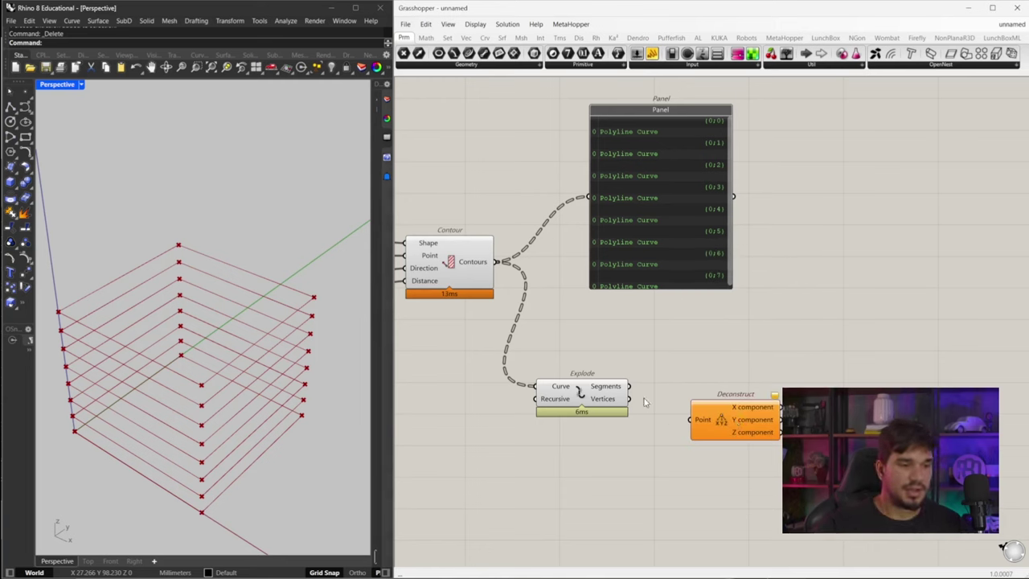
pyautogui.moveTo(629, 399); pyautogui.dragTo(741, 413)
pyautogui.moveTo(765, 420); pyautogui.dragTo(611, 377, button='right')
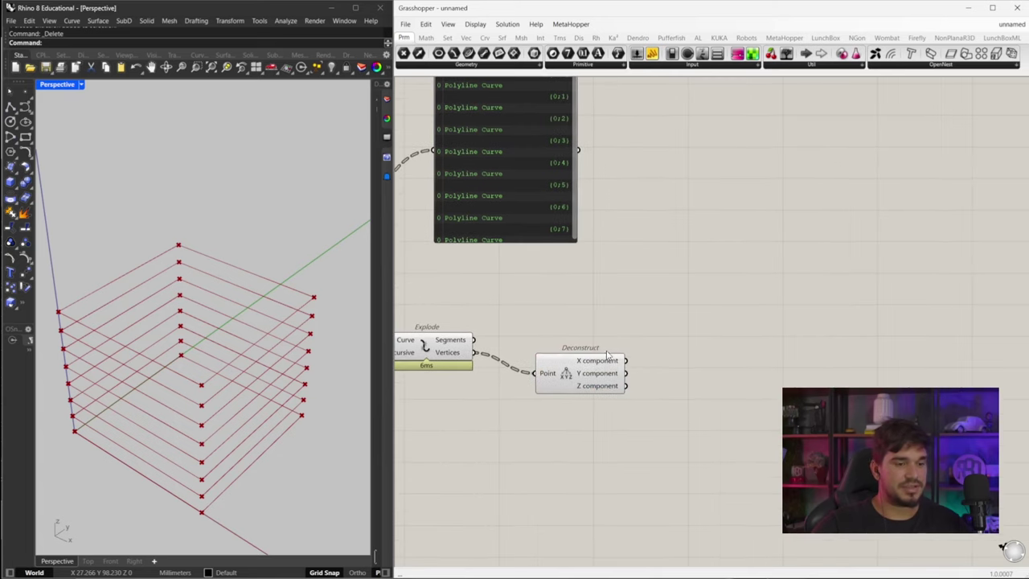
# - Duplicate the Contours panel above the Deconstruct component and connect the X component output to the copy
pyautogui.moveTo(500, 205); pyautogui.dragTo(772, 293)
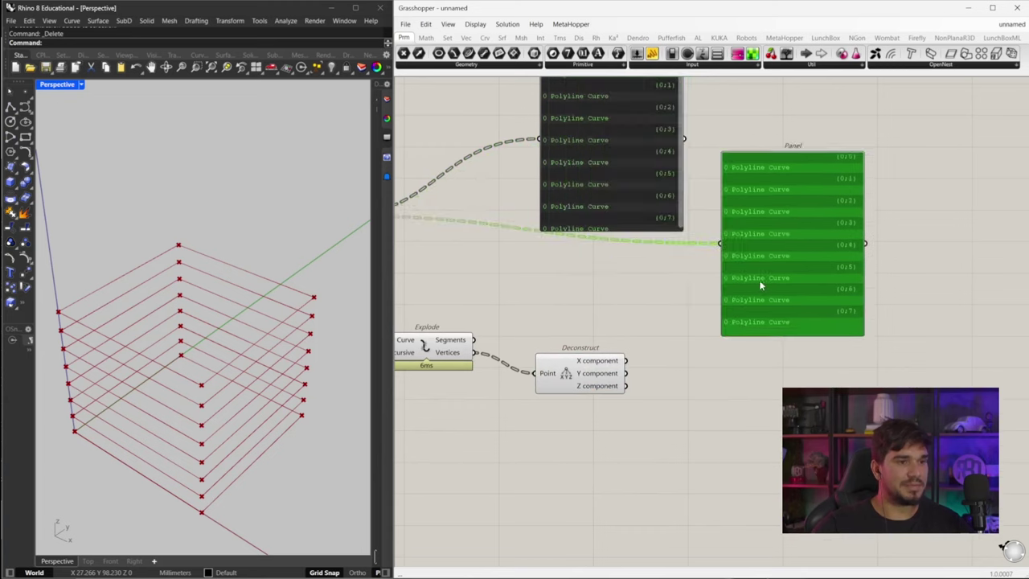
pyautogui.moveTo(719, 244); pyautogui.dragTo(626, 360)
pyautogui.moveTo(765, 320); pyautogui.dragTo(667, 294, button='right')
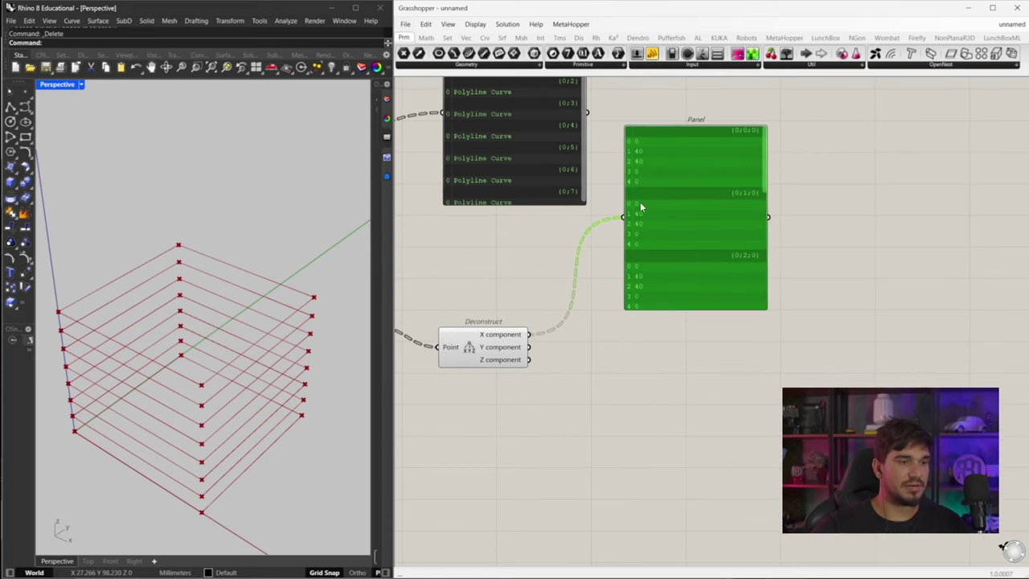
# - Examine the X values listed for each contour layer against the layered vertices in the Perspective viewport
pyautogui.moveTo(161, 313)
pyautogui.mouseDown(button='right')
pyautogui.moveTo(179, 299)
pyautogui.moveTo(167, 299)
pyautogui.mouseUp(button='right')
pyautogui.moveTo(762, 169); pyautogui.dragTo(766, 279)
pyautogui.scroll(8, 766, 279)
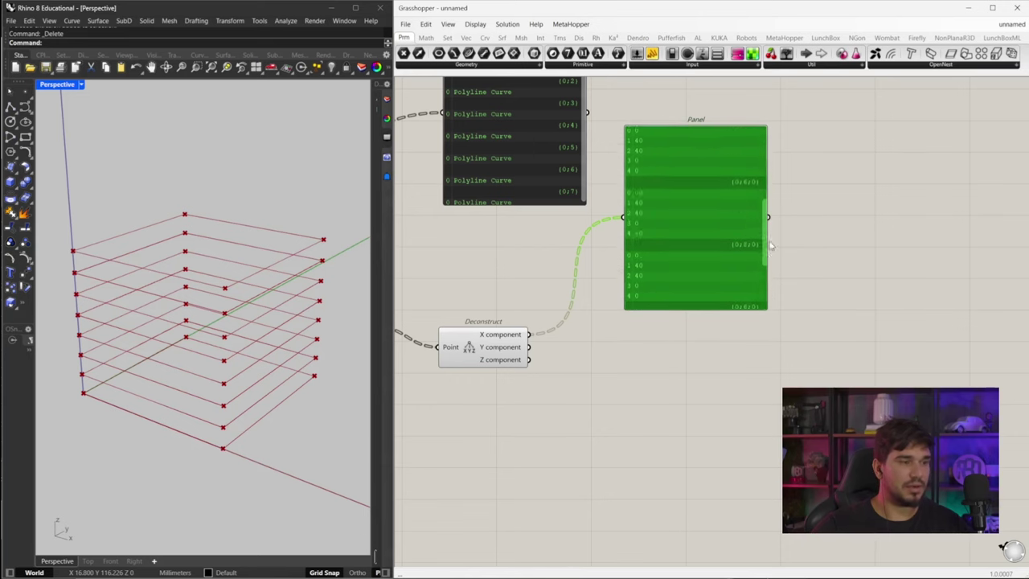
pyautogui.scroll(-5, 233, 272)
pyautogui.moveTo(187, 284); pyautogui.dragTo(186, 316, button='right')
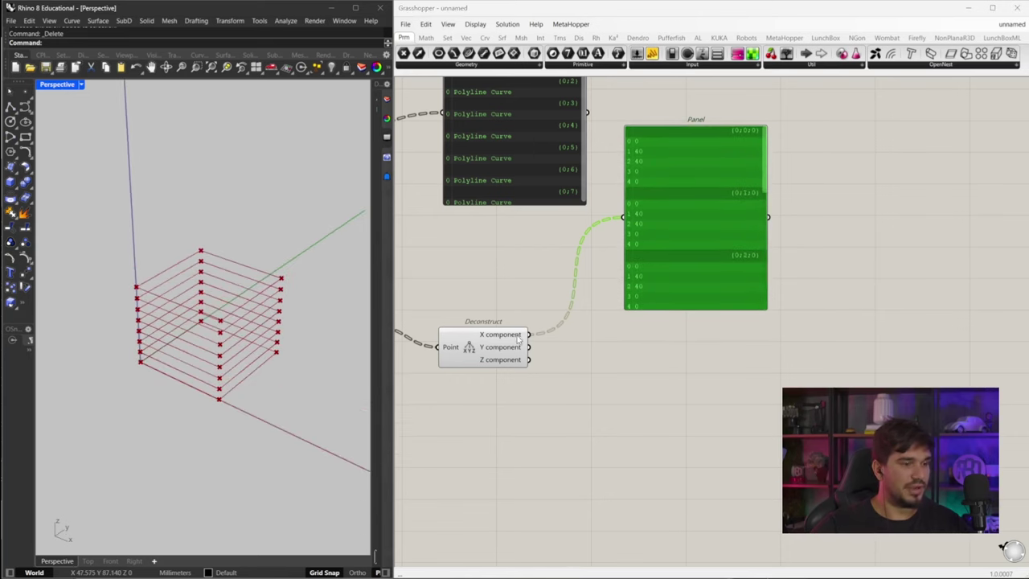
# - Move the Contours panel farther away from the X component panel, closer to the Contour component
pyautogui.moveTo(435, 295); pyautogui.dragTo(648, 285, button='right')
pyautogui.moveTo(435, 201); pyautogui.dragTo(526, 208, button='right')
pyautogui.moveTo(696, 267); pyautogui.dragTo(477, 251, button='right')
pyautogui.moveTo(586, 241); pyautogui.dragTo(618, 322, button='right')
pyautogui.click(617, 238)
pyautogui.moveTo(618, 239); pyautogui.dragTo(560, 214)
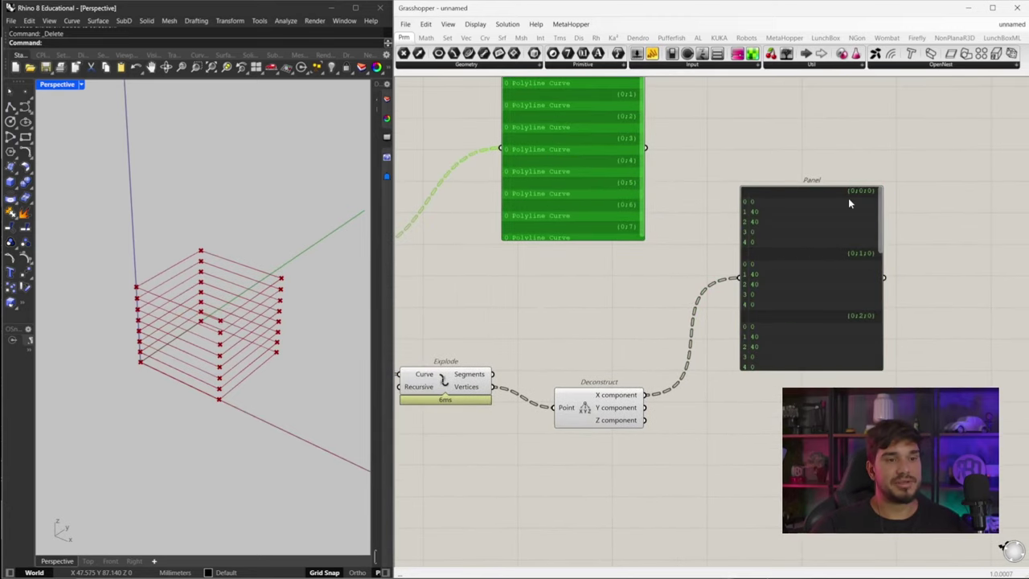
# - Flatten the Contours output of the Contour component
pyautogui.moveTo(589, 306); pyautogui.dragTo(593, 366, button='right')
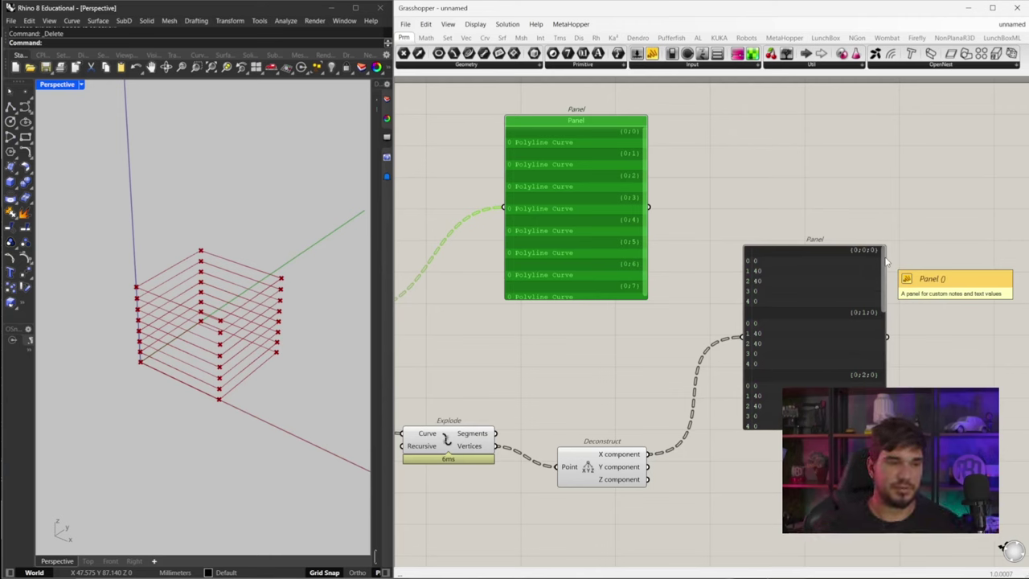
pyautogui.moveTo(854, 257); pyautogui.dragTo(847, 230, button='right')
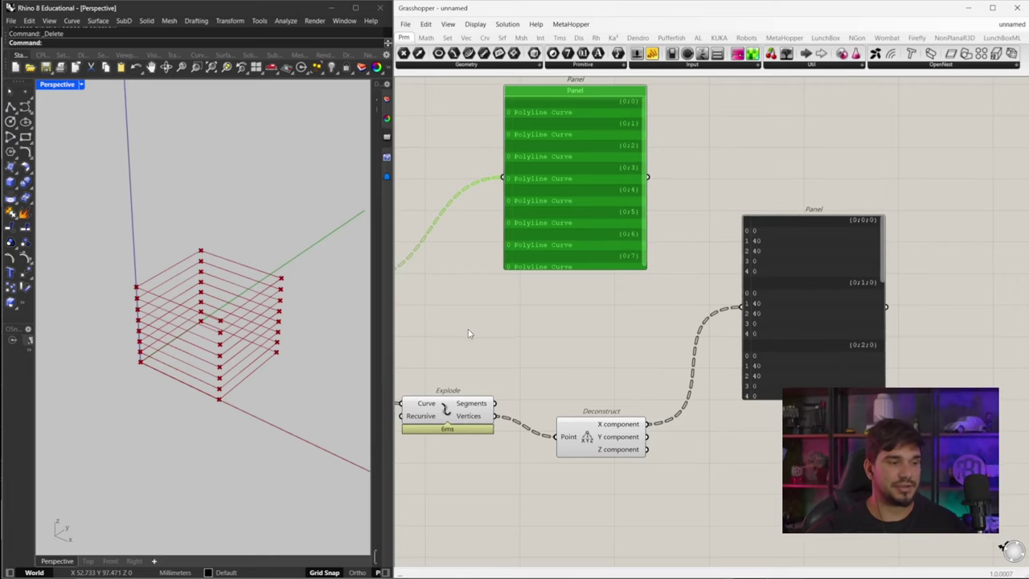
pyautogui.moveTo(473, 334); pyautogui.dragTo(652, 302, button='right')
pyautogui.moveTo(520, 253)
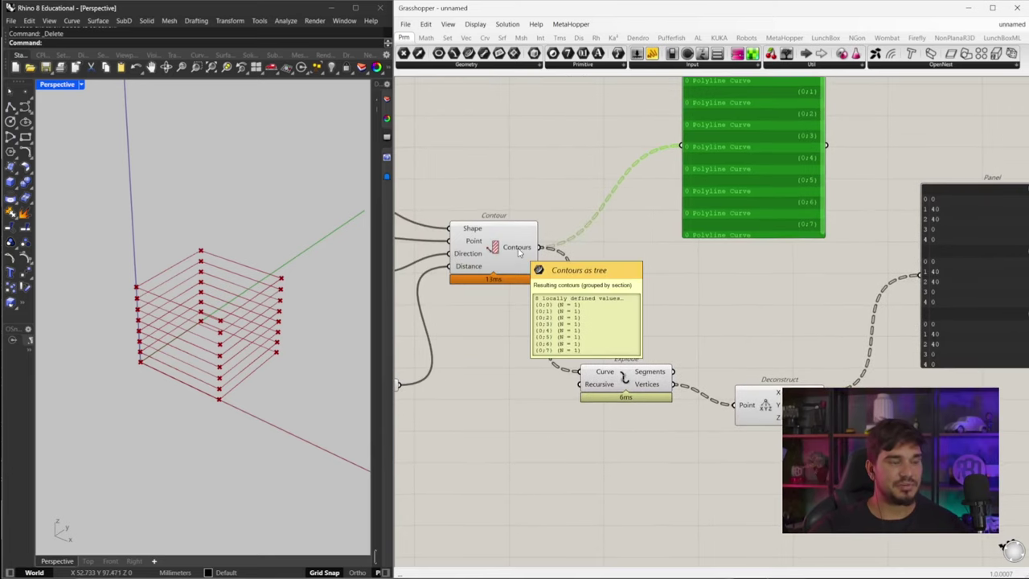
pyautogui.rightClick(519, 252)
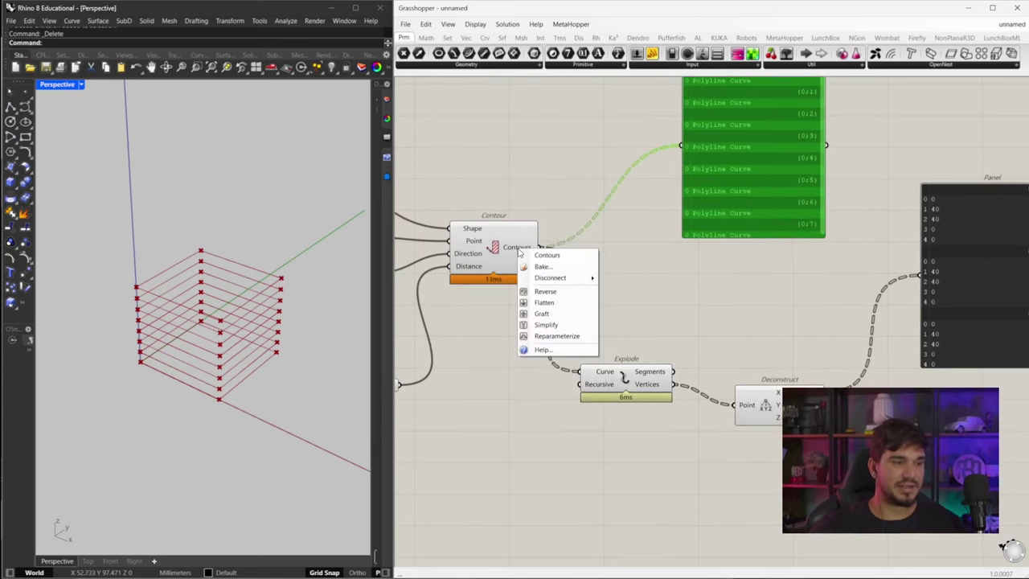
pyautogui.click(550, 303)
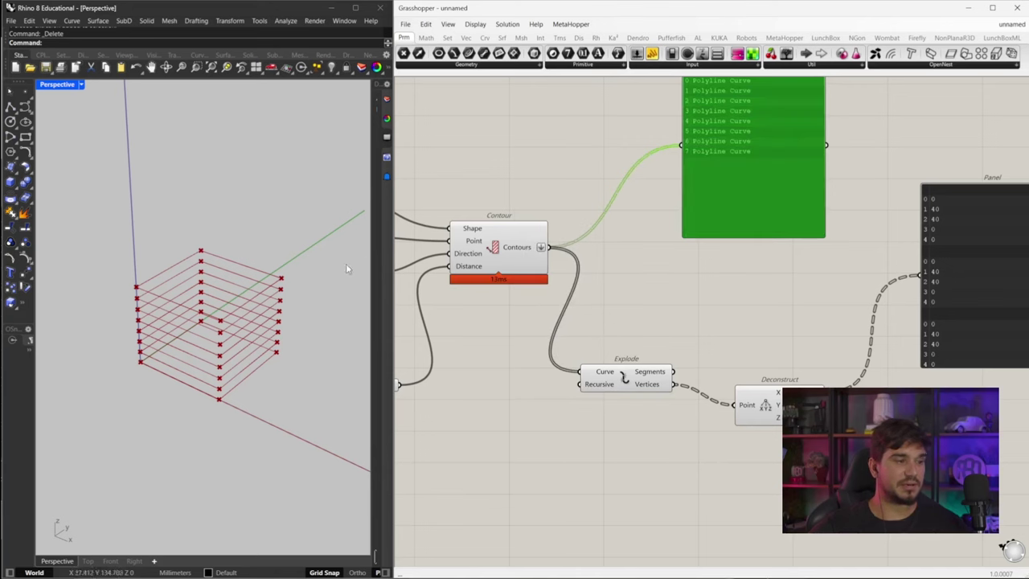
# - Add a List Item component and place it between the Contours panel and the Explode component
pyautogui.moveTo(657, 246); pyautogui.dragTo(568, 320, button='right')
pyautogui.moveTo(634, 256); pyautogui.dragTo(641, 191)
pyautogui.doubleClick(564, 312)
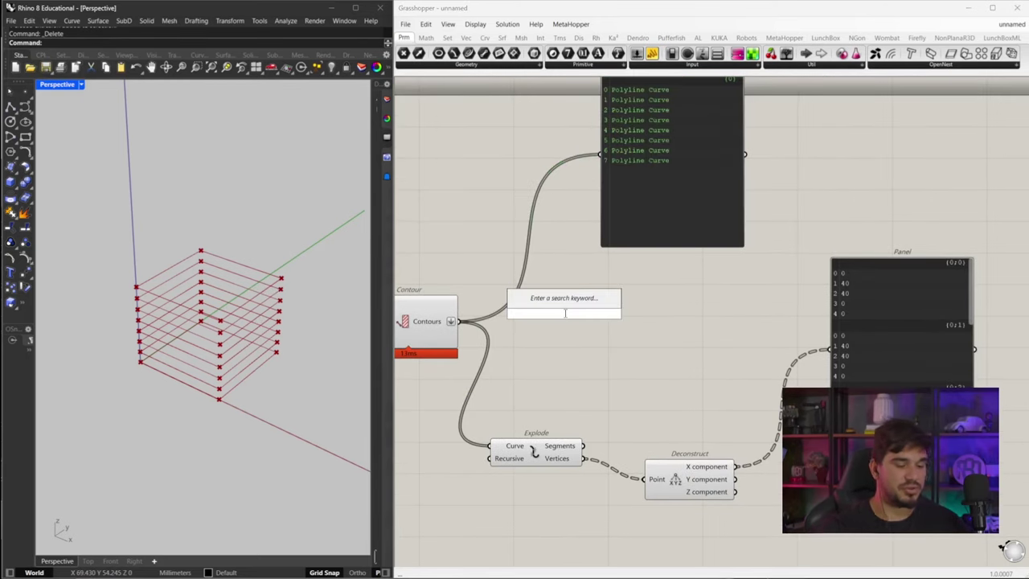
pyautogui.write('list item')
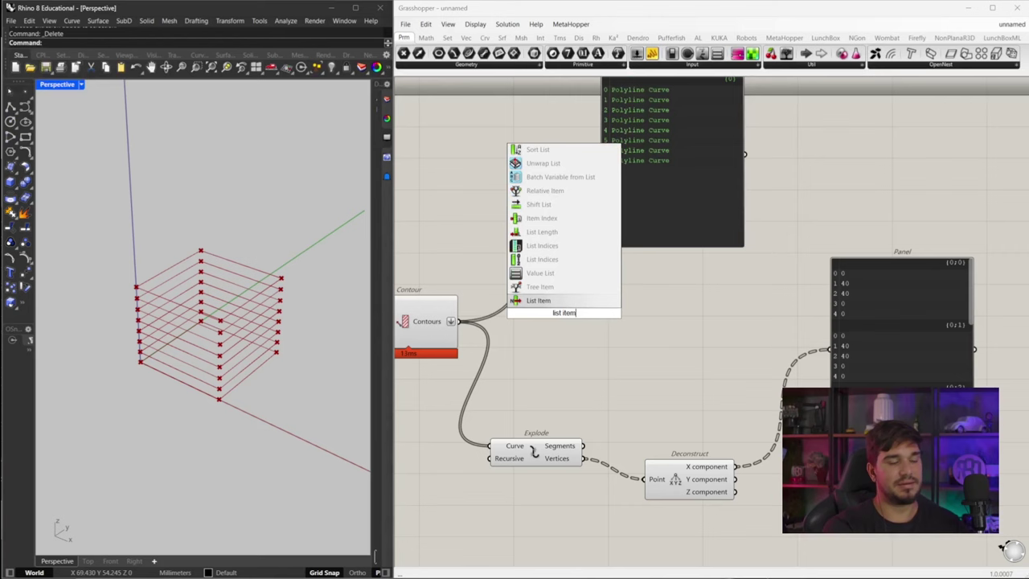
pyautogui.press('Return')
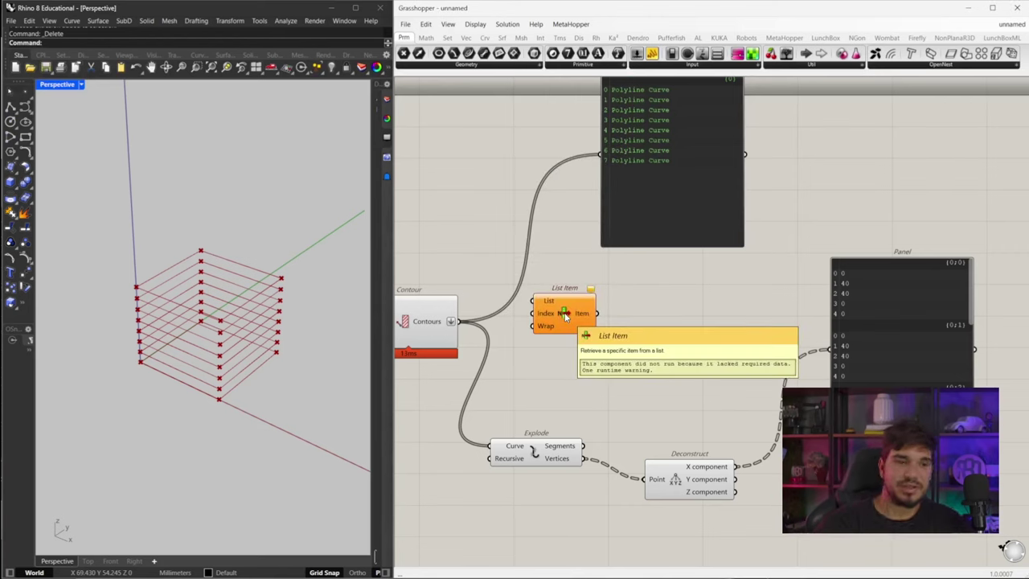
pyautogui.moveTo(479, 316); pyautogui.dragTo(607, 285, button='right')
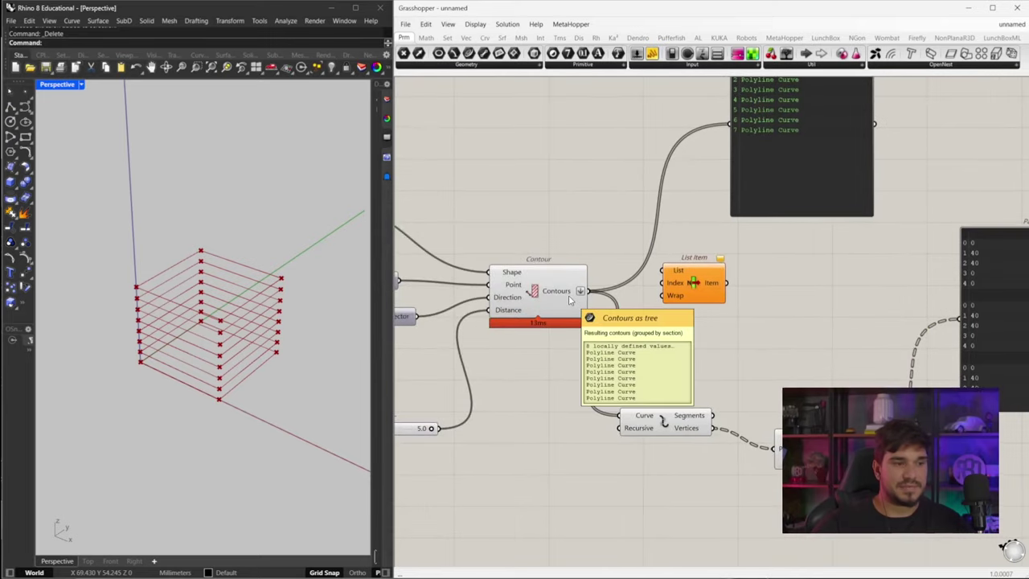
pyautogui.moveTo(766, 127); pyautogui.dragTo(718, 201, button='right')
pyautogui.moveTo(708, 209); pyautogui.dragTo(658, 252)
pyautogui.moveTo(640, 350); pyautogui.dragTo(674, 380)
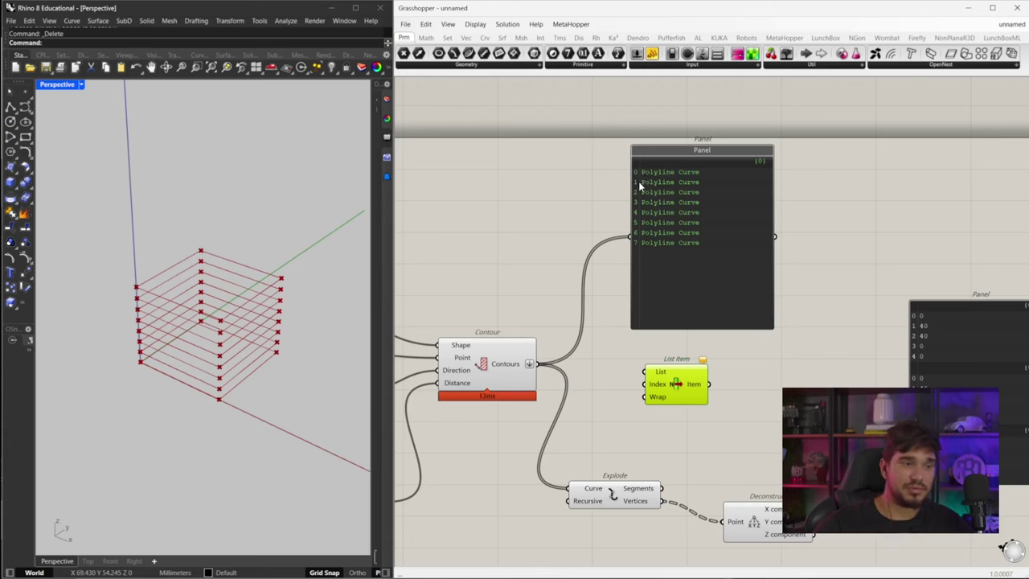
# - Connect the Contours output to List Item's List input and a new number slider of 4 to its Index input
pyautogui.moveTo(640, 189); pyautogui.dragTo(703, 198)
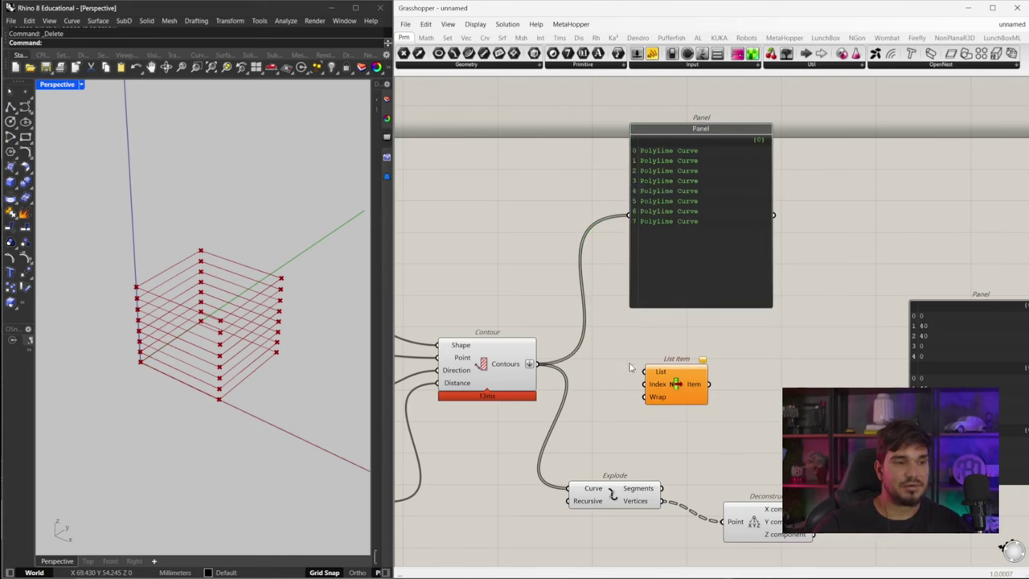
pyautogui.moveTo(646, 372); pyautogui.dragTo(555, 368)
pyautogui.doubleClick(617, 411)
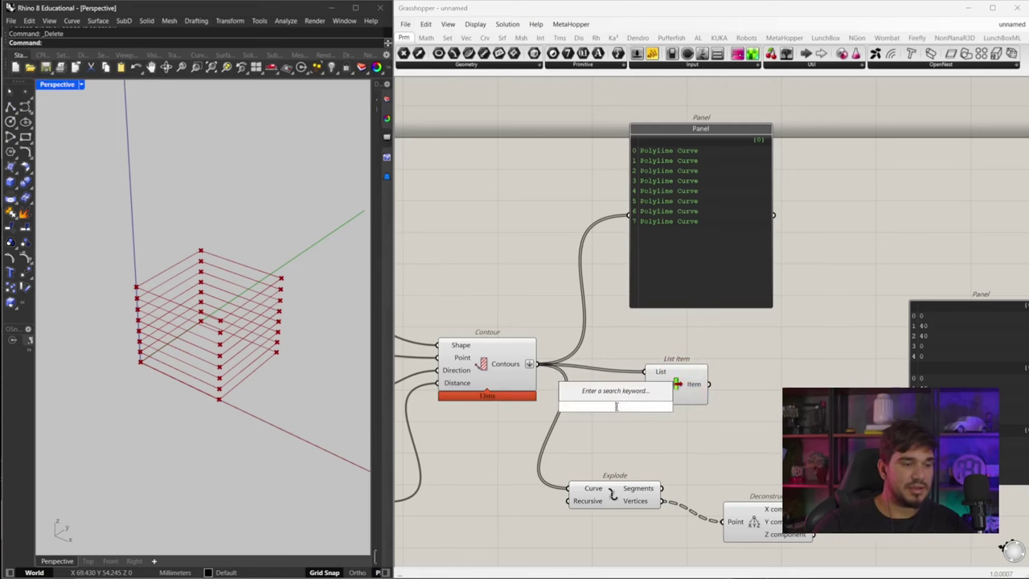
pyautogui.write('4')
pyautogui.press('Return')
pyautogui.scroll(3, 660, 391)
pyautogui.moveTo(654, 385); pyautogui.dragTo(695, 416)
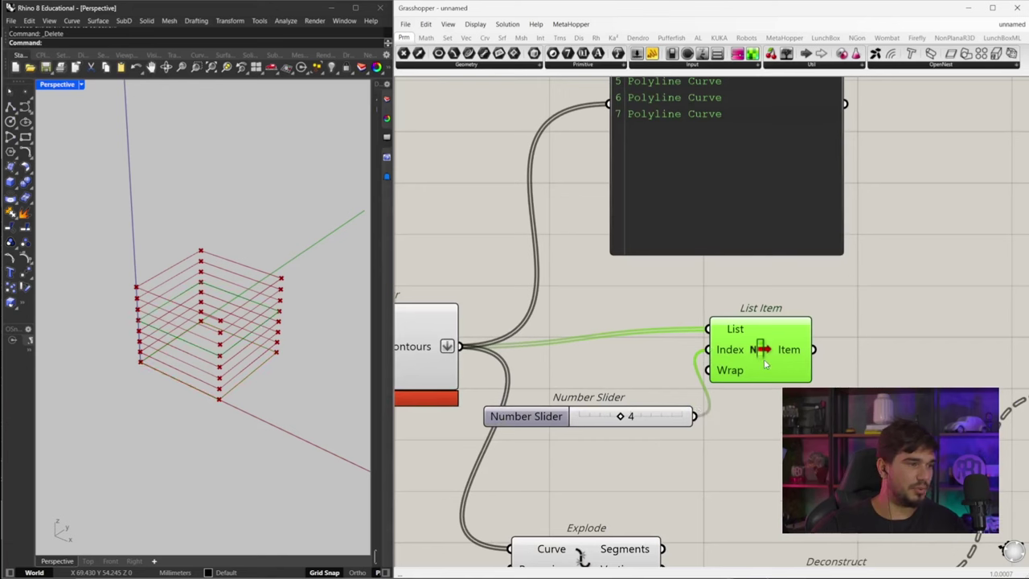
# - Set the List Item index slider to 0 to pick out the lowest contour in the Perspective viewport
pyautogui.moveTo(193, 370); pyautogui.dragTo(168, 354, button='right')
pyautogui.scroll(6, 225, 338)
pyautogui.scroll(-5, 250, 343)
pyautogui.moveTo(248, 343); pyautogui.dragTo(237, 315, button='right')
pyautogui.moveTo(621, 416); pyautogui.dragTo(591, 418)
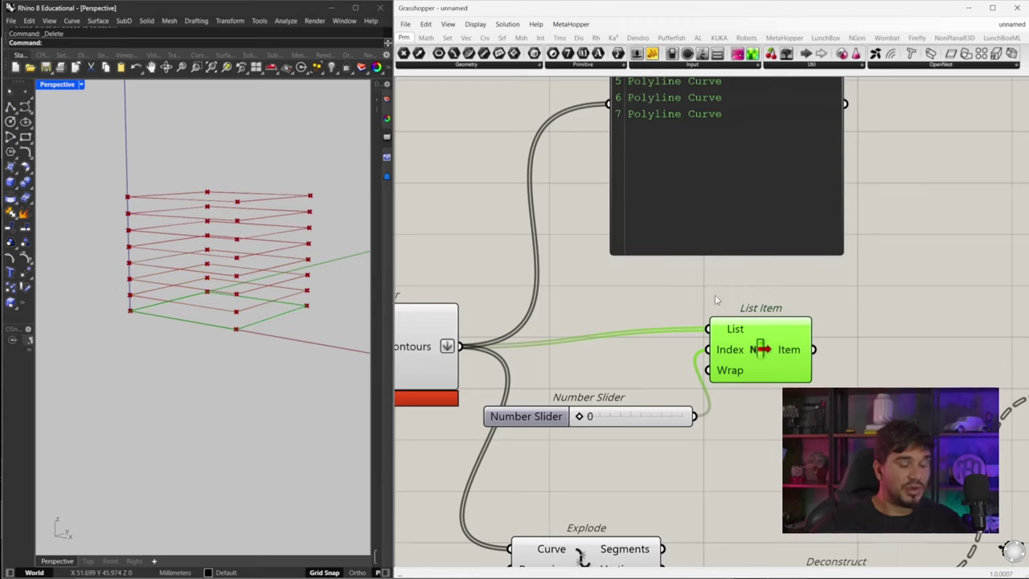
pyautogui.scroll(-3, 715, 294)
pyautogui.scroll(2, 596, 323)
pyautogui.moveTo(779, 326); pyautogui.dragTo(670, 310, button='right')
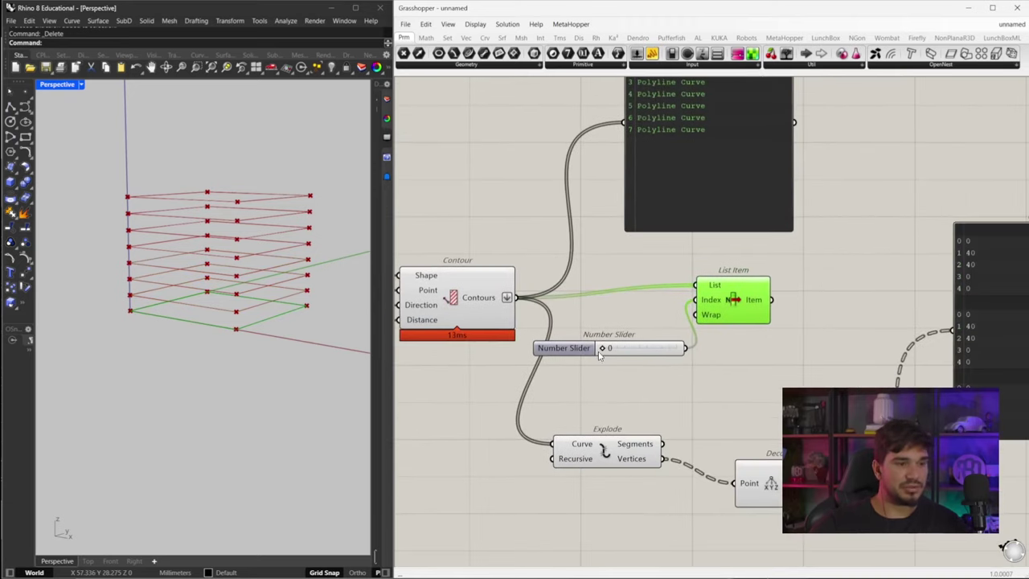
pyautogui.moveTo(605, 353)
pyautogui.mouseDown()
pyautogui.moveTo(693, 353)
pyautogui.moveTo(604, 356)
pyautogui.mouseUp()
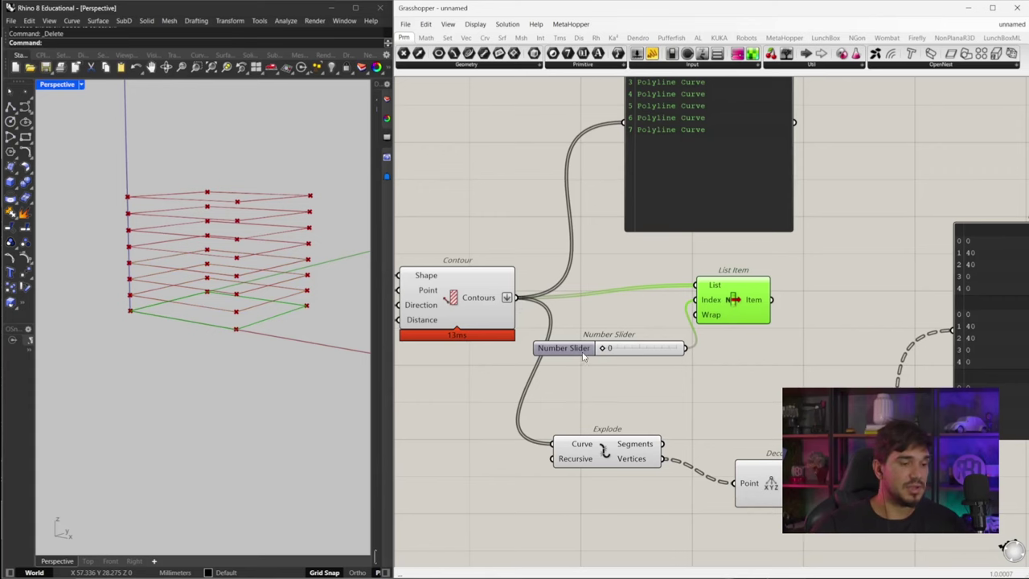
# - Delete the List Item component together with its index slider
pyautogui.moveTo(778, 339); pyautogui.dragTo(653, 337, button='right')
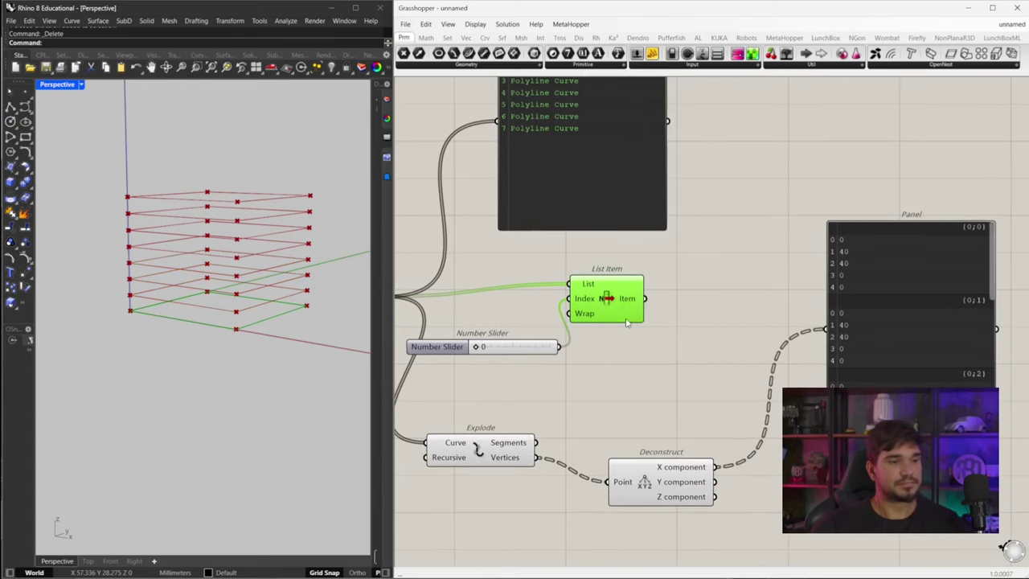
pyautogui.moveTo(451, 298); pyautogui.dragTo(656, 292, button='right')
pyautogui.moveTo(583, 248); pyautogui.dragTo(819, 352)
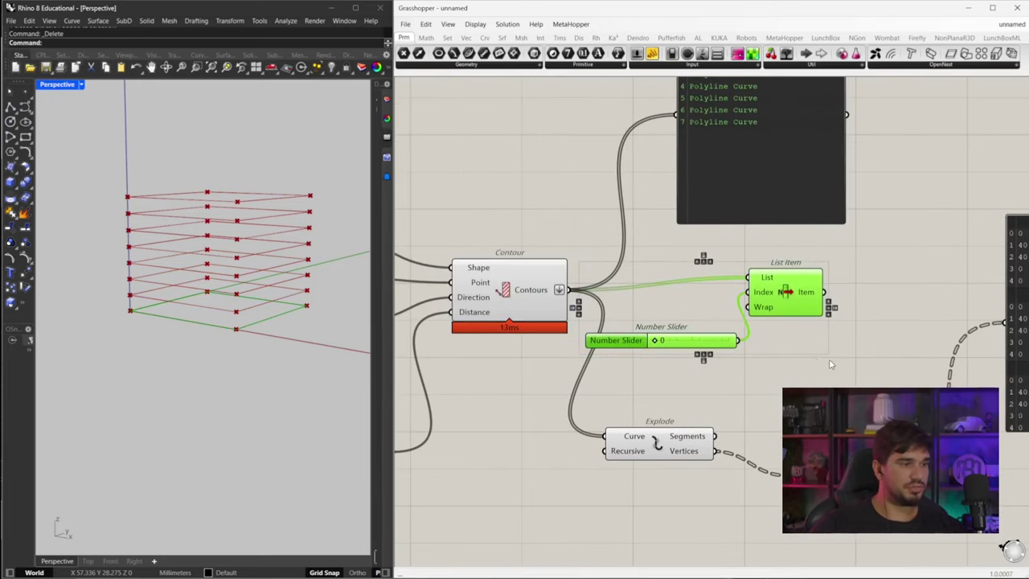
pyautogui.press('Delete')
# - Move the Explode and Deconstruct components higher on the canvas, closer to the level of the Contours output
pyautogui.moveTo(693, 410); pyautogui.dragTo(564, 355, button='right')
pyautogui.moveTo(547, 388); pyautogui.dragTo(569, 310)
pyautogui.moveTo(728, 415); pyautogui.dragTo(741, 344)
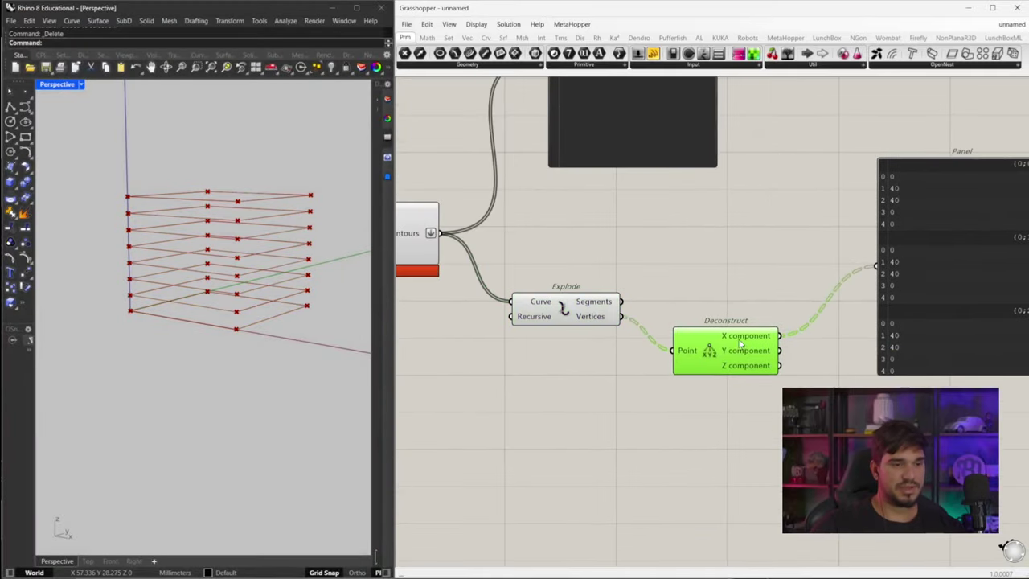
pyautogui.moveTo(798, 333); pyautogui.dragTo(731, 338, button='right')
pyautogui.moveTo(794, 281); pyautogui.dragTo(563, 281, button='right')
pyautogui.moveTo(434, 337); pyautogui.dragTo(644, 327, button='right')
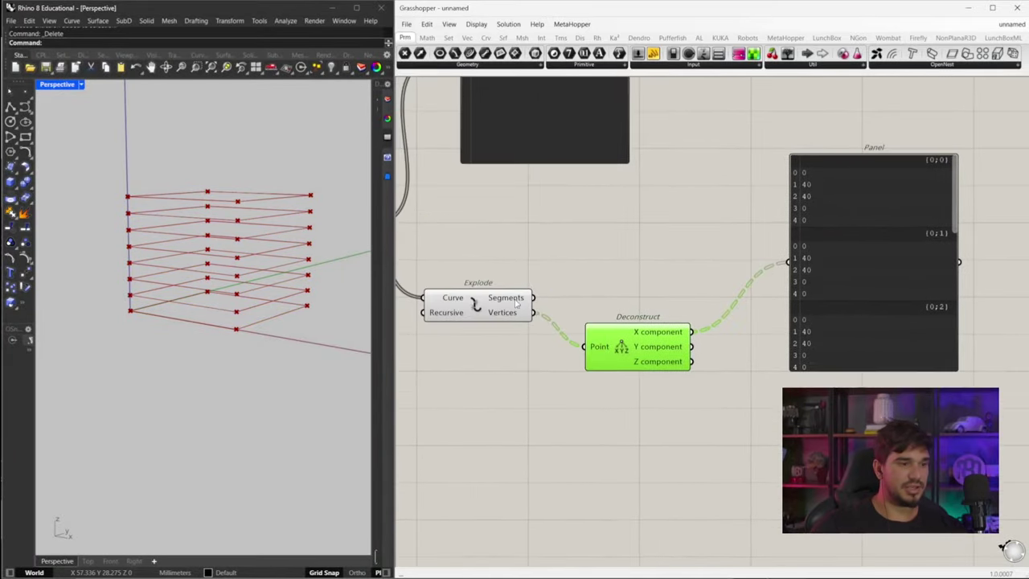
pyautogui.moveTo(505, 315)
pyautogui.moveTo(505, 314); pyautogui.dragTo(527, 316, button='right')
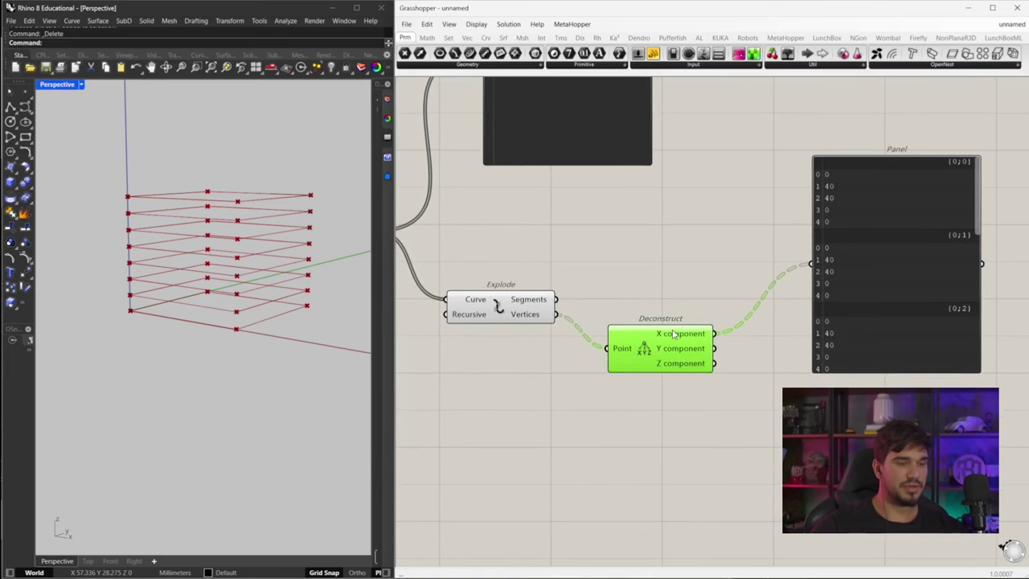
# - Move the X component panel higher on the canvas, above the level of the Deconstruct component
pyautogui.moveTo(814, 332); pyautogui.dragTo(653, 380, button='right')
pyautogui.moveTo(653, 380); pyautogui.dragTo(651, 346)
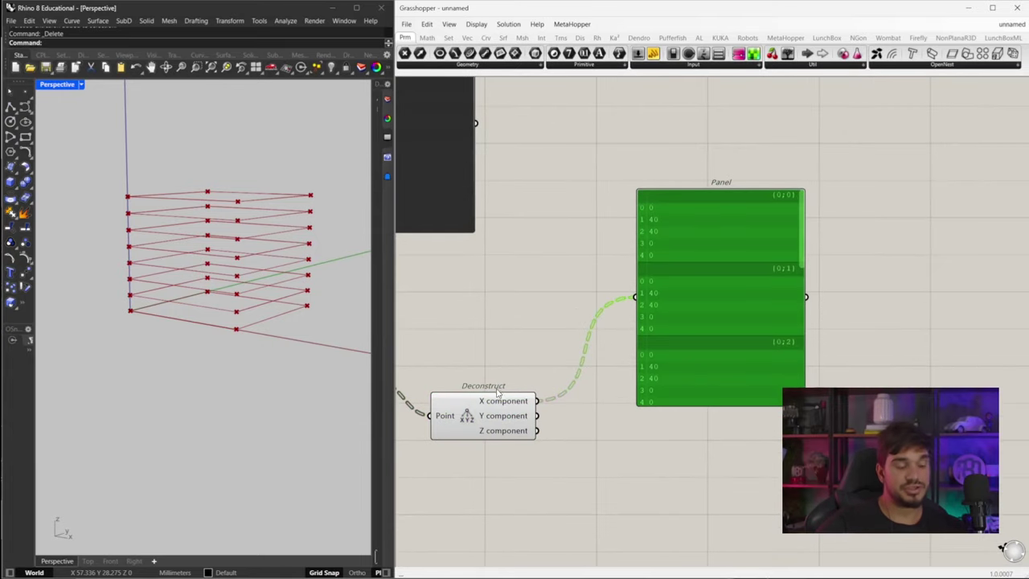
pyautogui.moveTo(257, 302); pyautogui.dragTo(260, 318, button='right')
pyautogui.moveTo(708, 294); pyautogui.dragTo(692, 235)
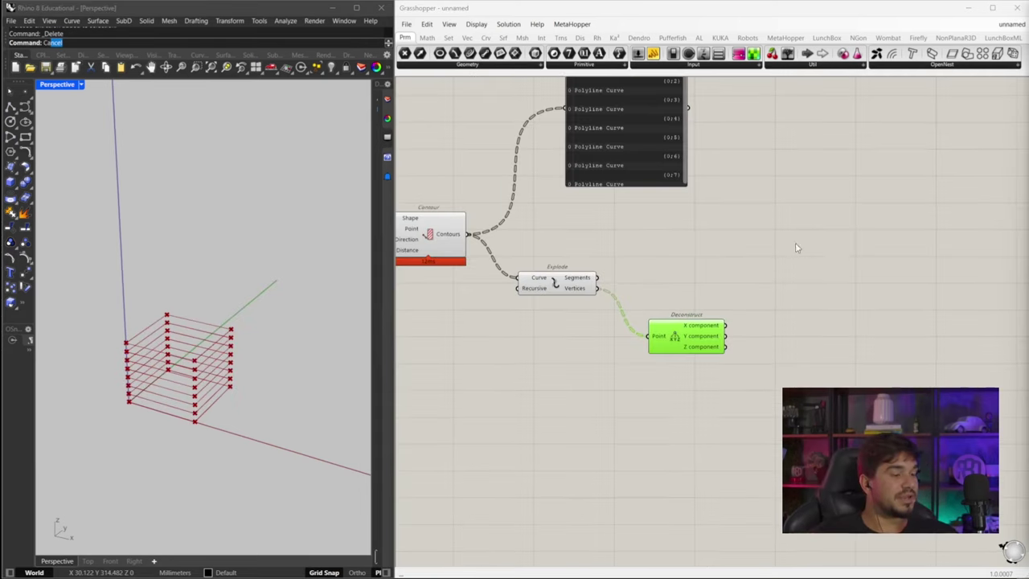
# - Duplicate the Contours panel, connect only Explode's Vertices output to the copy, and place it above the Deconstruct component
pyautogui.moveTo(797, 246); pyautogui.dragTo(797, 331, button='right')
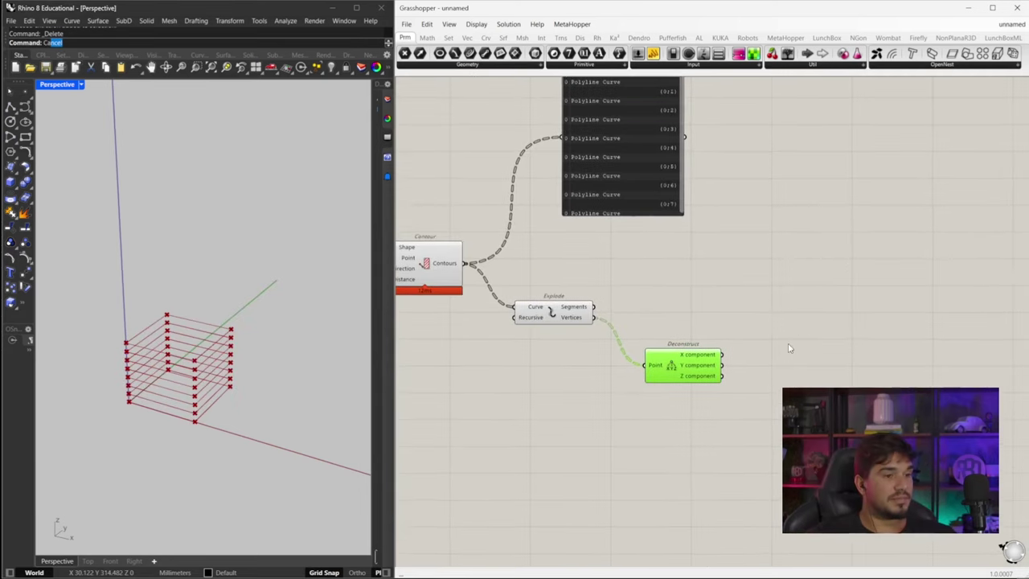
pyautogui.keyDown('alt'); pyautogui.moveTo(629, 175); pyautogui.dragTo(615, 322); pyautogui.keyUp('alt')
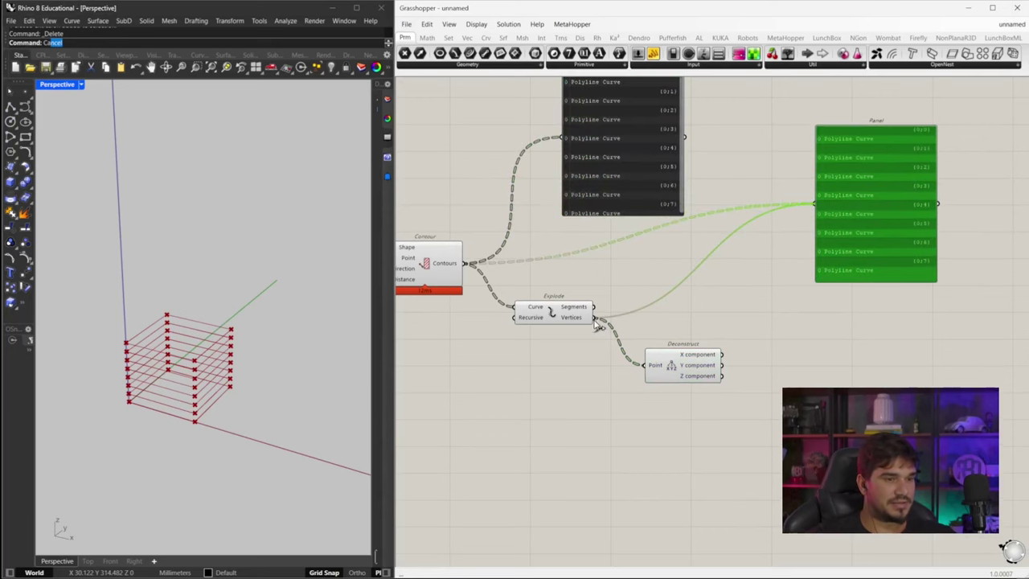
pyautogui.moveTo(851, 166); pyautogui.dragTo(764, 192)
pyautogui.scroll(3, 764, 186)
pyautogui.moveTo(801, 195); pyautogui.dragTo(701, 164, button='right')
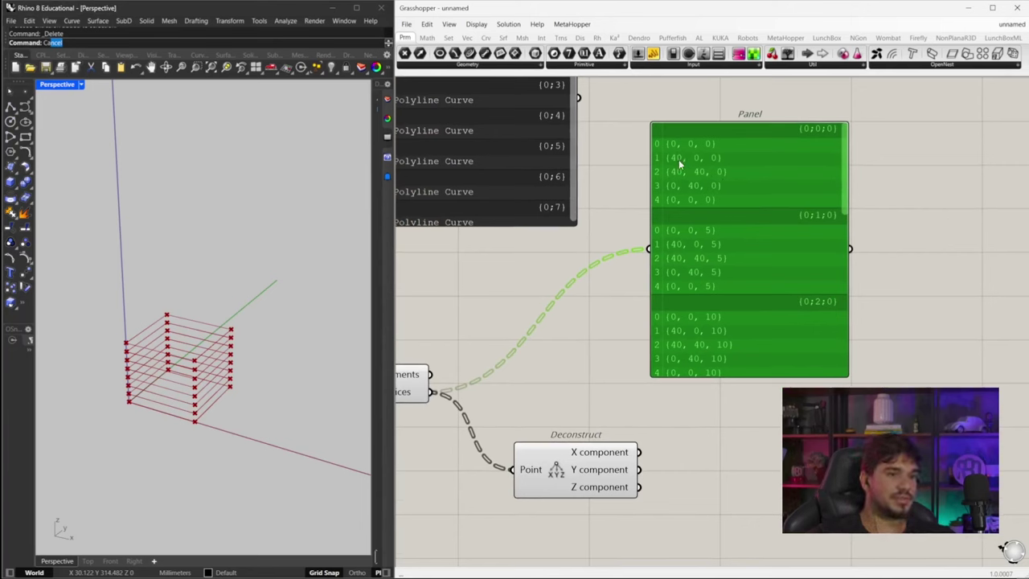
# - Examine the vertex coordinates listed from the first to the last layer against the contours in the Perspective viewport
pyautogui.moveTo(840, 164); pyautogui.dragTo(853, 344)
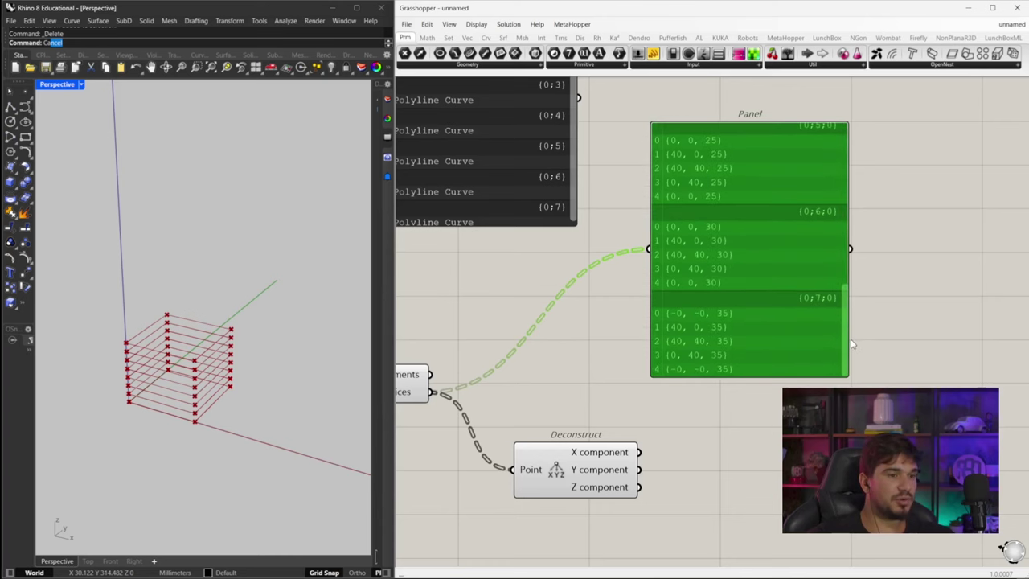
pyautogui.scroll(4, 172, 409)
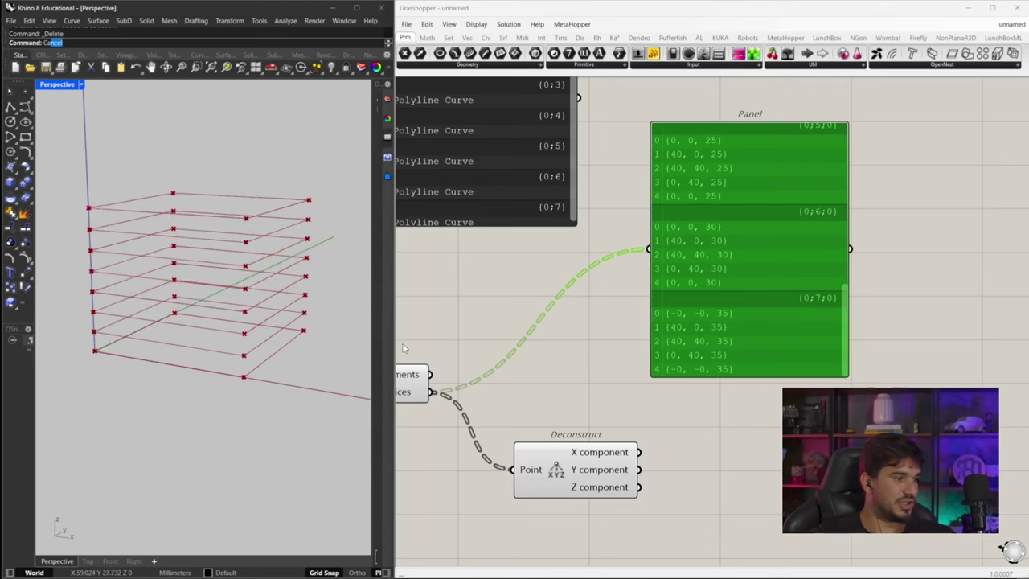
pyautogui.moveTo(738, 238); pyautogui.dragTo(746, 275, button='right')
pyautogui.rightClick(747, 275)
pyautogui.click(678, 329)
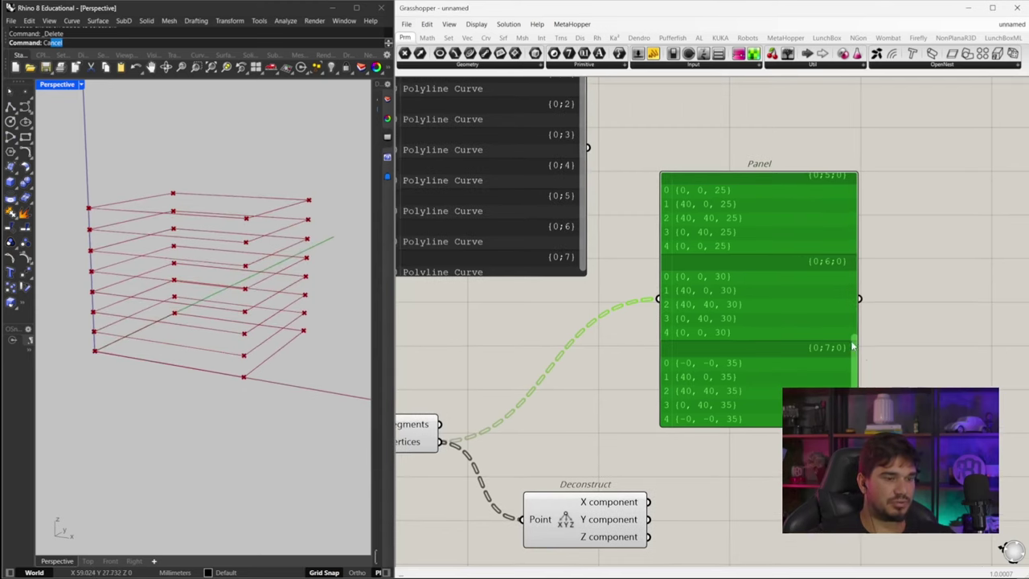
pyautogui.click(860, 364)
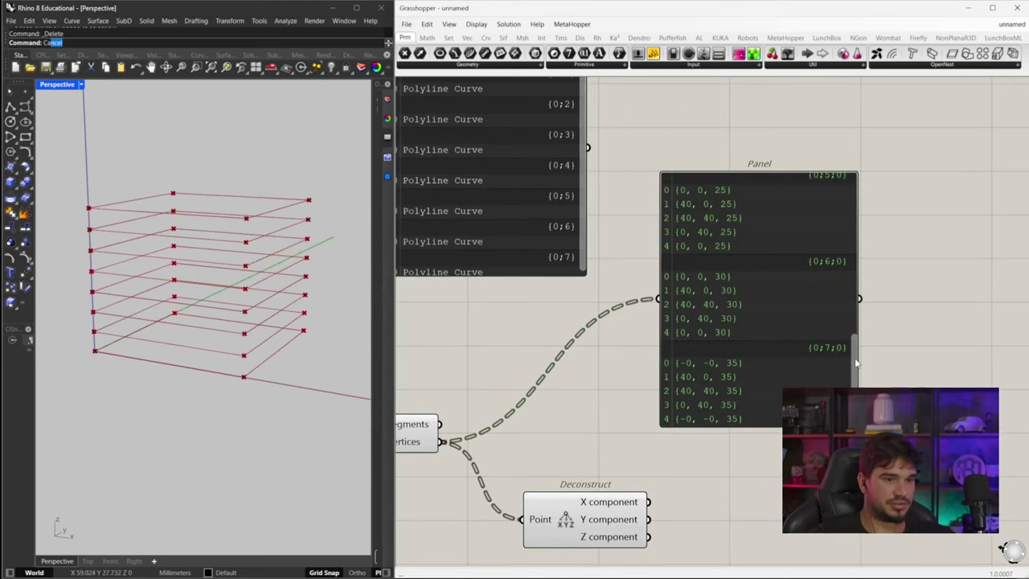
pyautogui.moveTo(856, 360); pyautogui.dragTo(878, 197)
pyautogui.moveTo(203, 270); pyautogui.dragTo(203, 319, button='right')
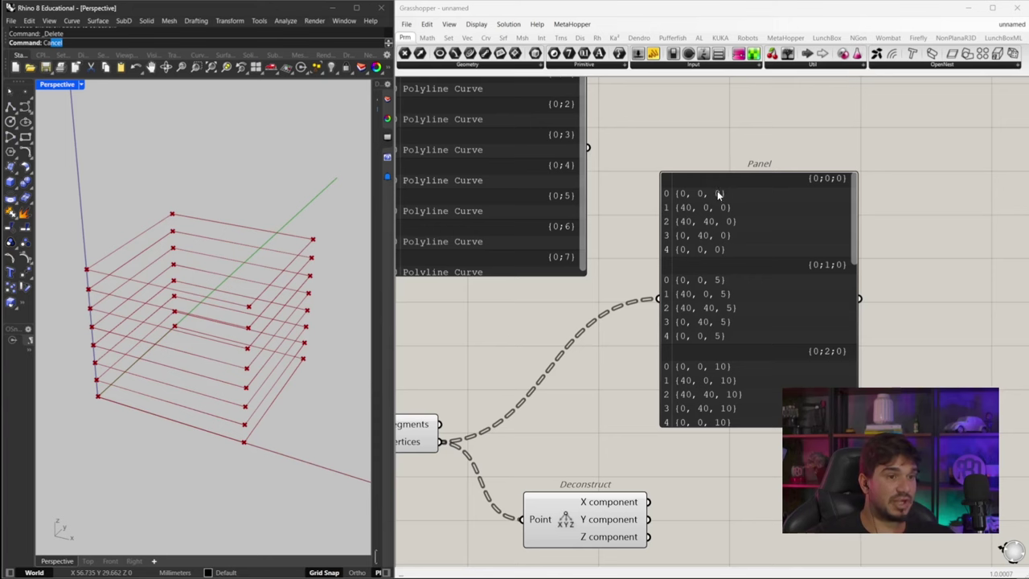
# - Move the Vertices panel farther from Explode and add a Shift List component between them, above Deconstruct
pyautogui.moveTo(478, 306); pyautogui.dragTo(662, 243, button='right')
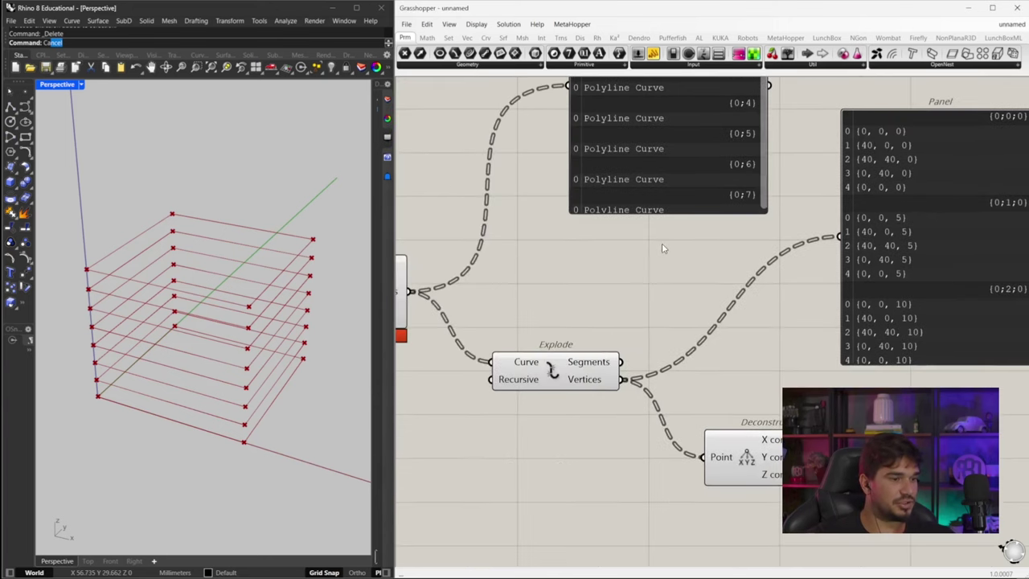
pyautogui.scroll(-2, 657, 251)
pyautogui.moveTo(735, 234); pyautogui.dragTo(638, 229, button='right')
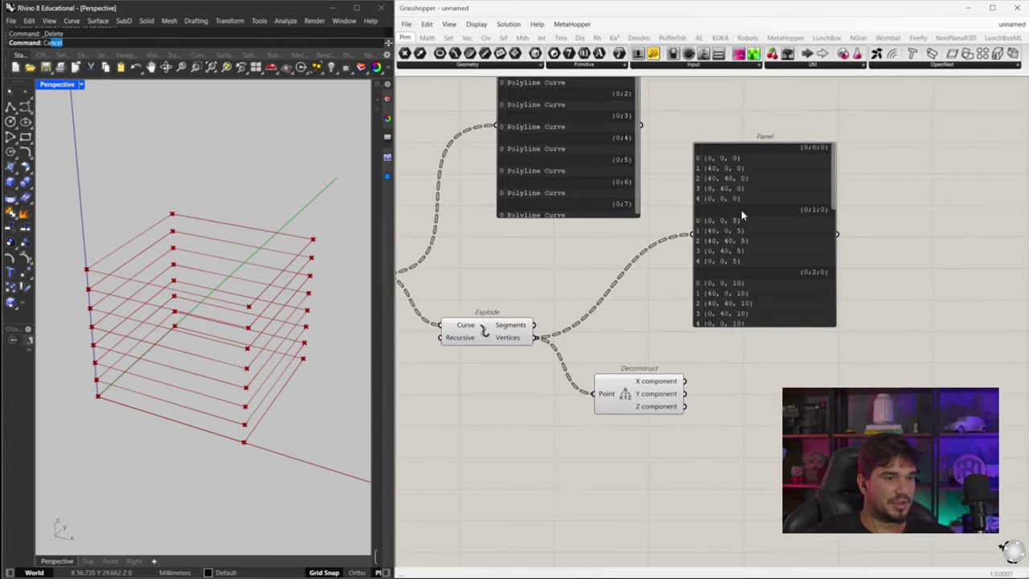
pyautogui.moveTo(741, 216); pyautogui.dragTo(764, 214)
pyautogui.doubleClick(651, 321)
pyautogui.write('shift')
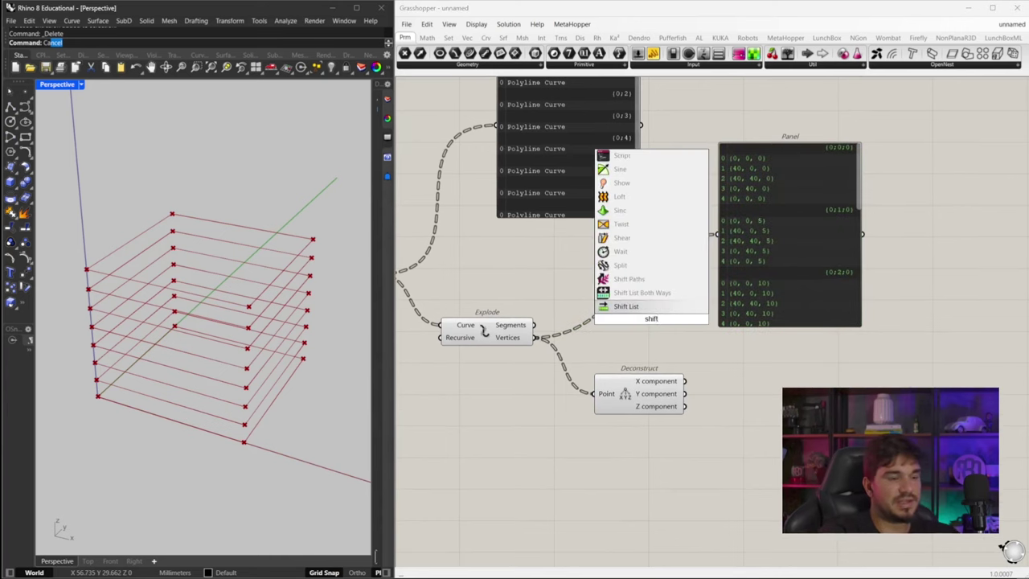
pyautogui.press('Return')
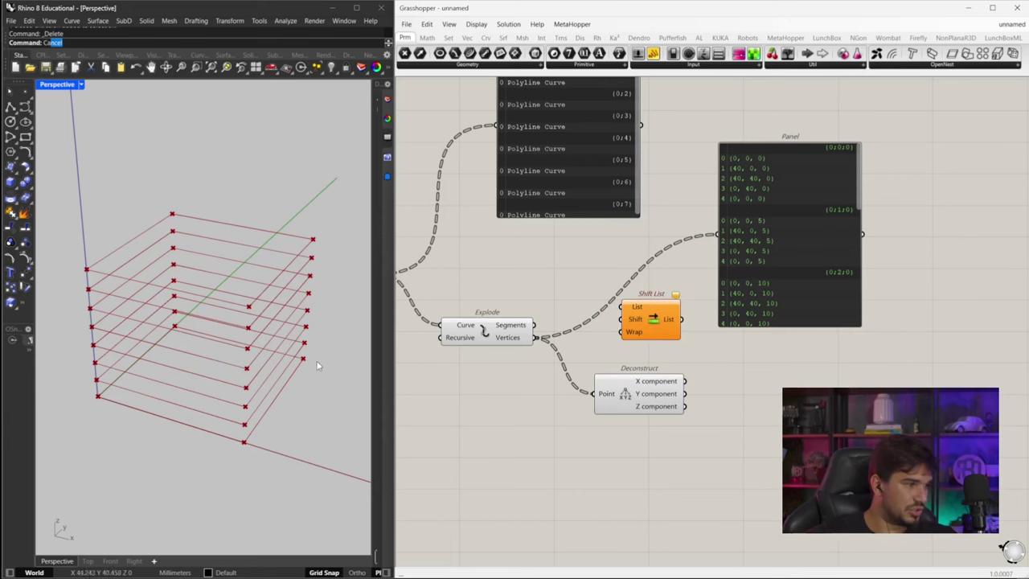
# - Space out the Vertices panel, Deconstruct and Shift List components farther from Explode
pyautogui.scroll(3, 778, 164)
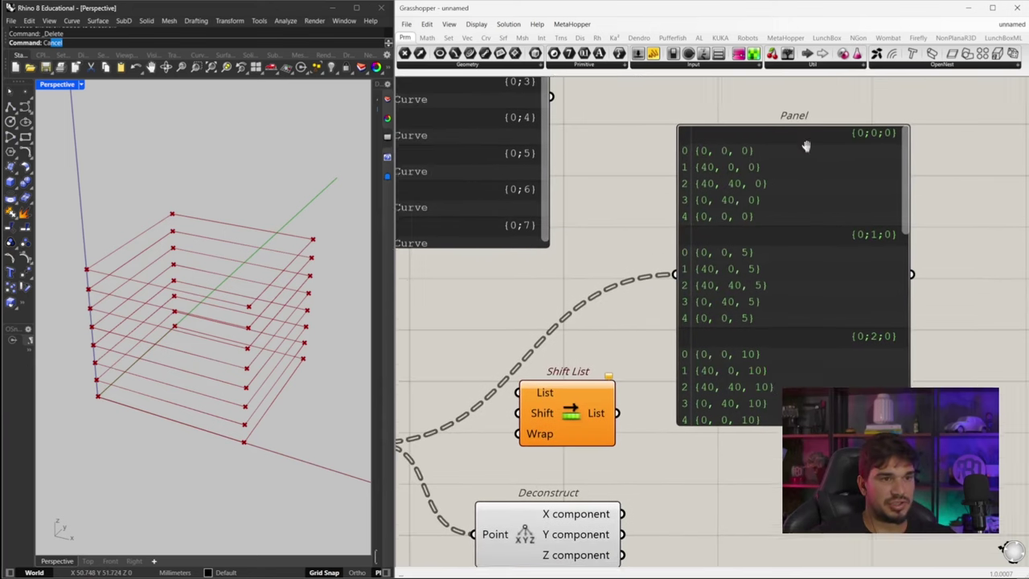
pyautogui.scroll(-2, 763, 295)
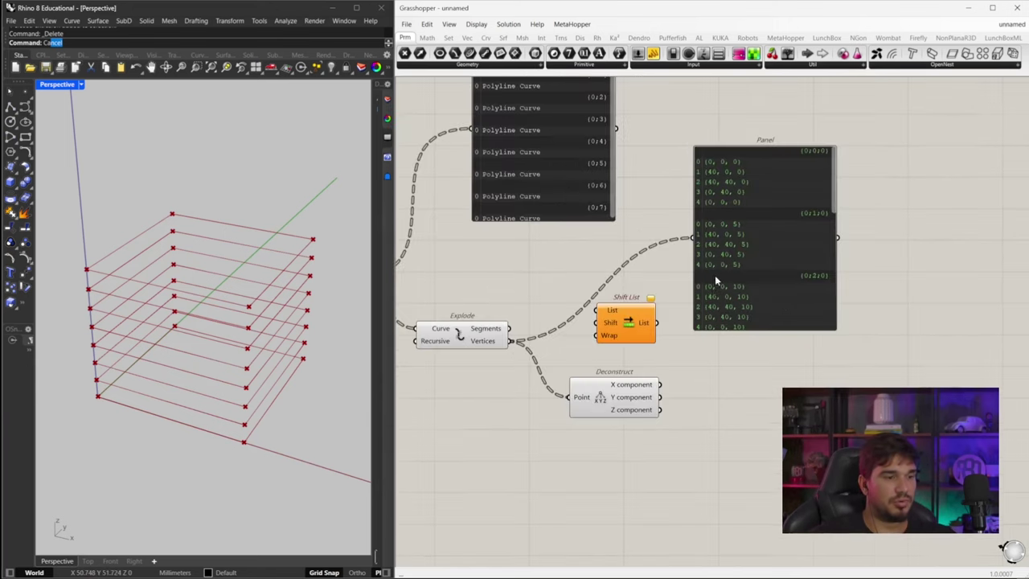
pyautogui.moveTo(746, 193); pyautogui.dragTo(824, 182)
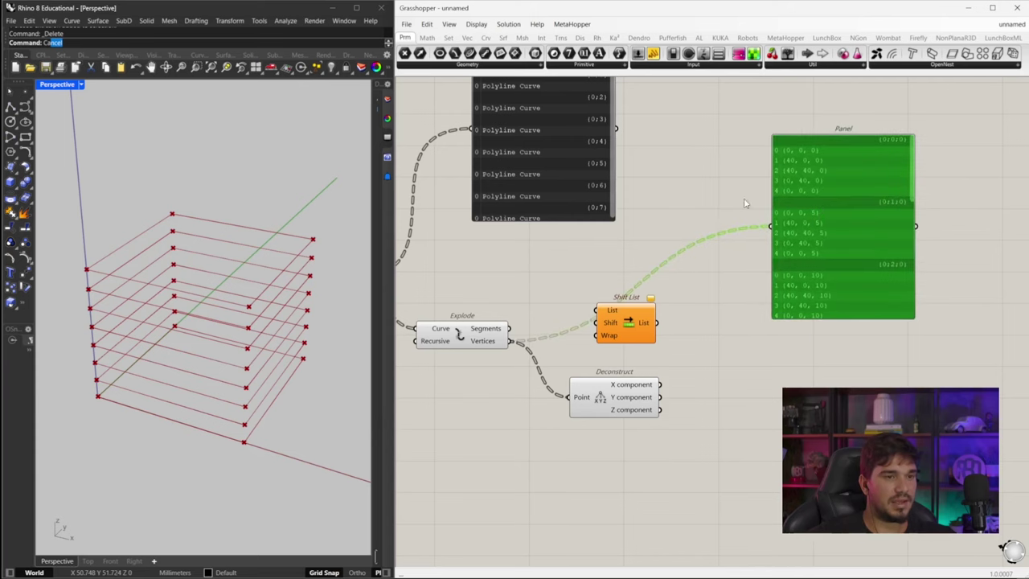
pyautogui.moveTo(646, 414); pyautogui.dragTo(715, 434)
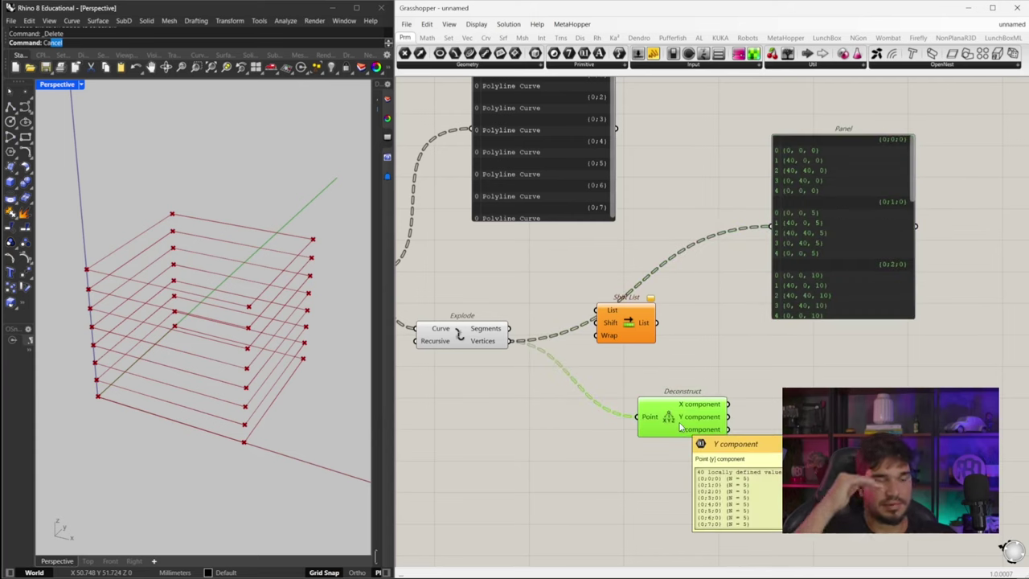
pyautogui.moveTo(618, 338); pyautogui.dragTo(652, 343)
pyautogui.click(653, 316)
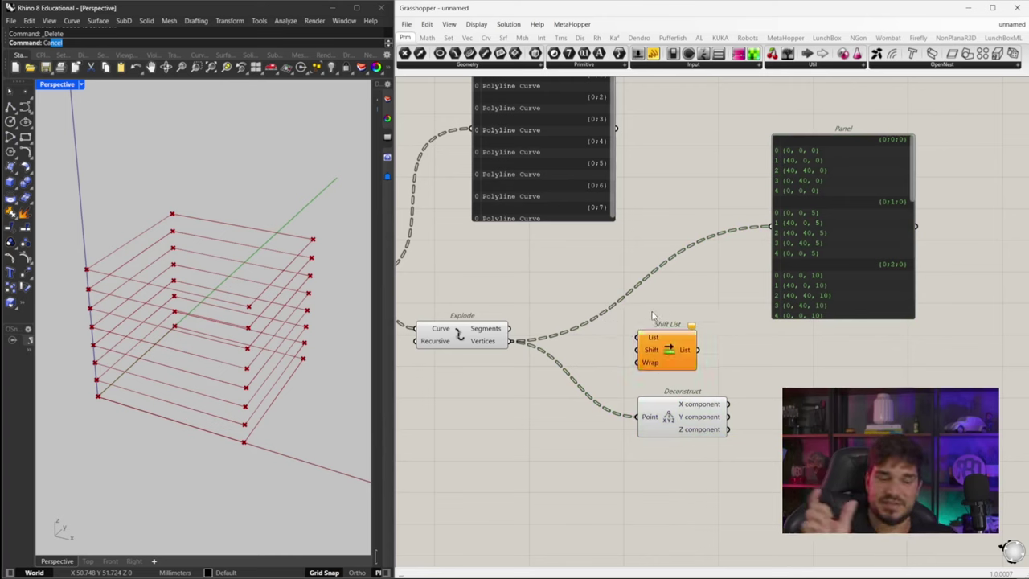
# - Feed Explode's Vertices into Shift List's List input, connect its output to the vertices panel, and move Shift List slightly higher
pyautogui.moveTo(653, 339); pyautogui.dragTo(511, 341)
pyautogui.moveTo(671, 348); pyautogui.dragTo(772, 226)
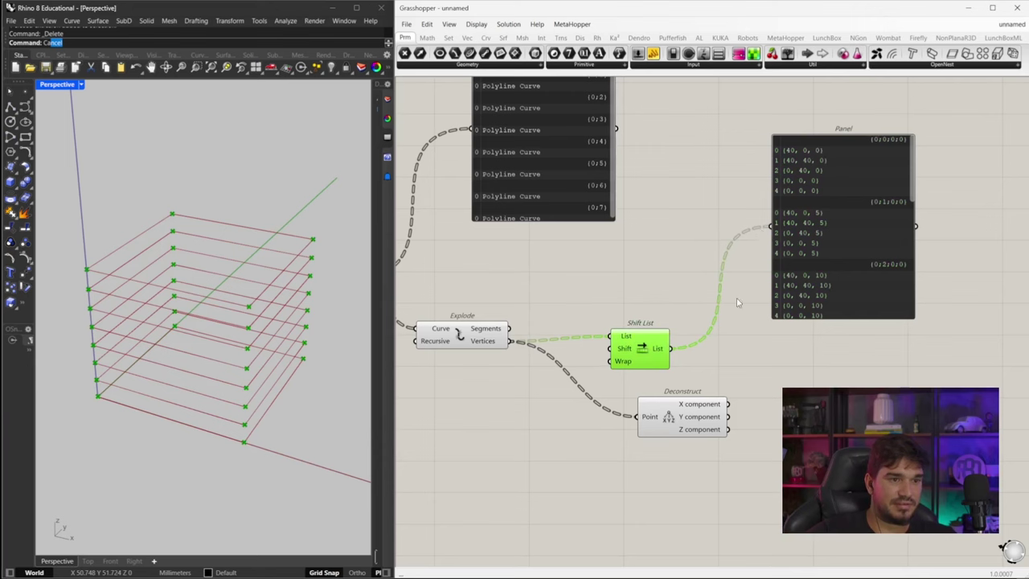
pyautogui.moveTo(641, 350); pyautogui.dragTo(667, 313)
# - Add a Number Slider, connect it to Shift List's Shift input, and set it to 0
pyautogui.doubleClick(616, 256)
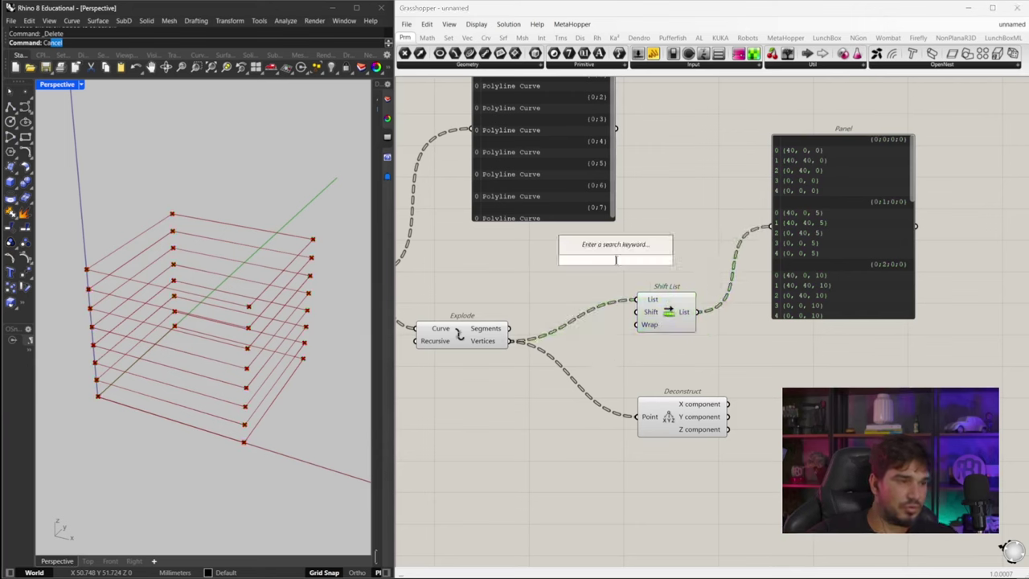
pyautogui.press('Return')
pyautogui.moveTo(671, 265); pyautogui.dragTo(640, 313)
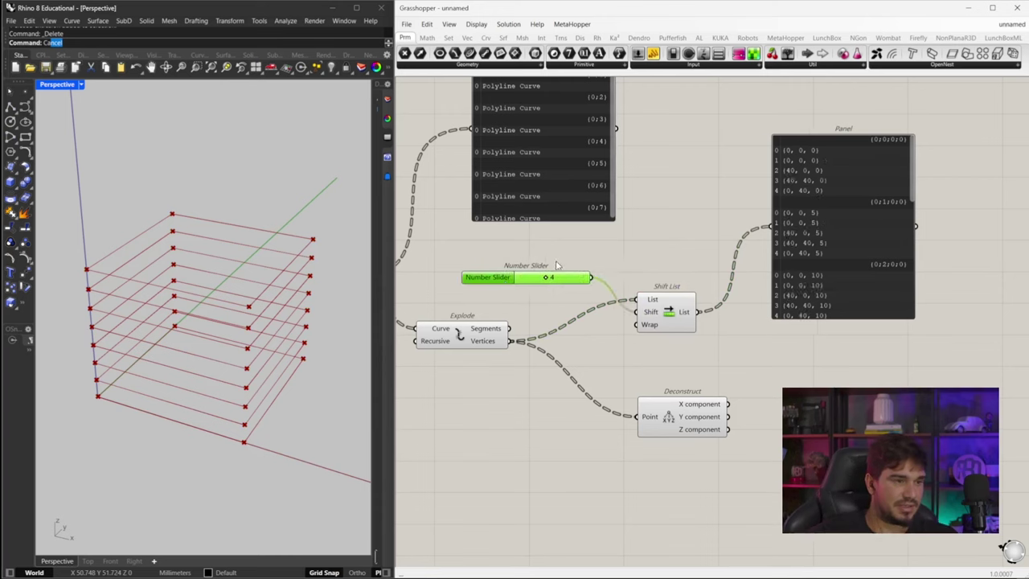
pyautogui.moveTo(546, 279); pyautogui.dragTo(508, 283)
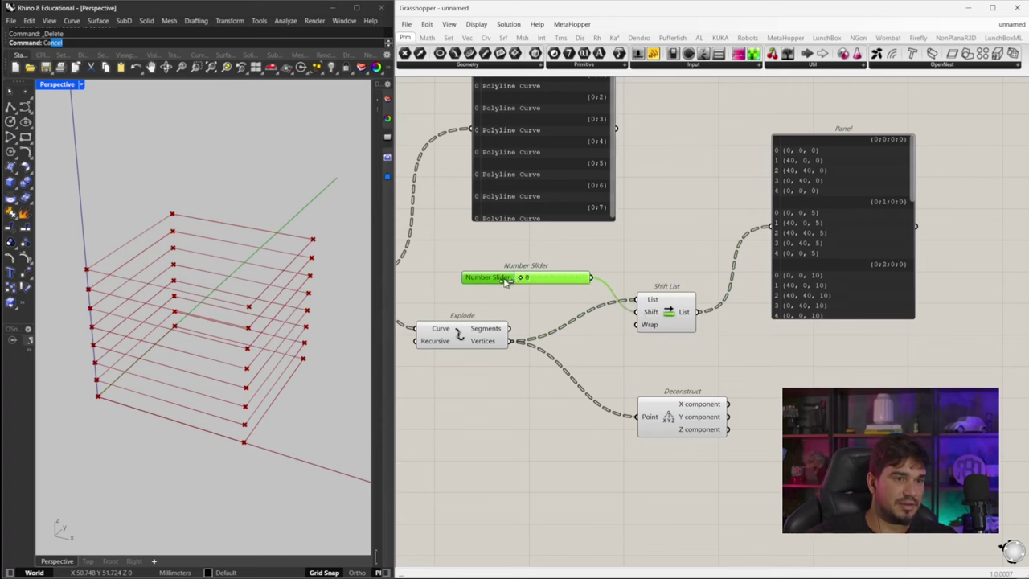
# - Set Shift List's Wrap input to False and try a shift of 1 before returning the slider to 0
pyautogui.rightClick(656, 325)
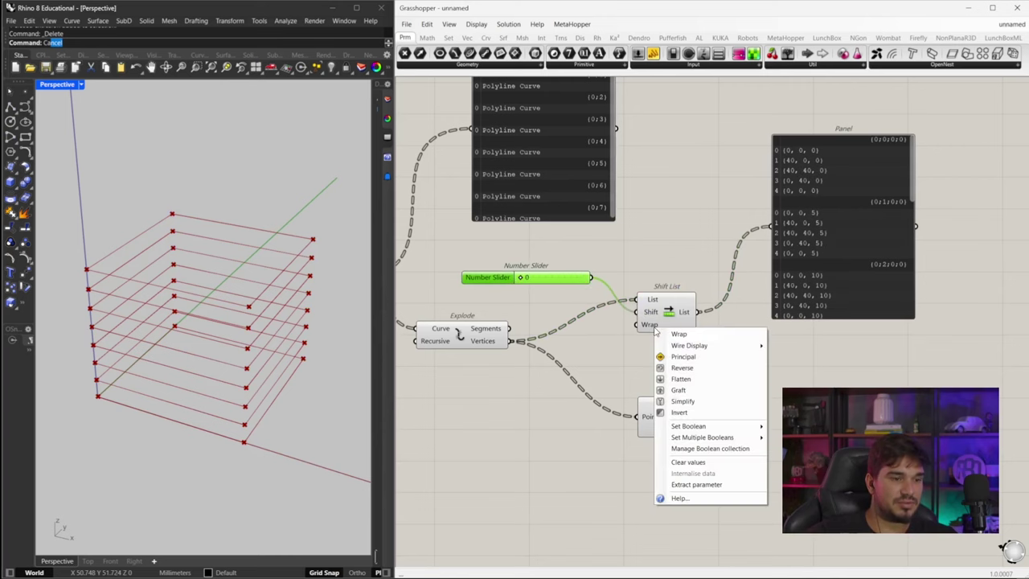
pyautogui.click(587, 360)
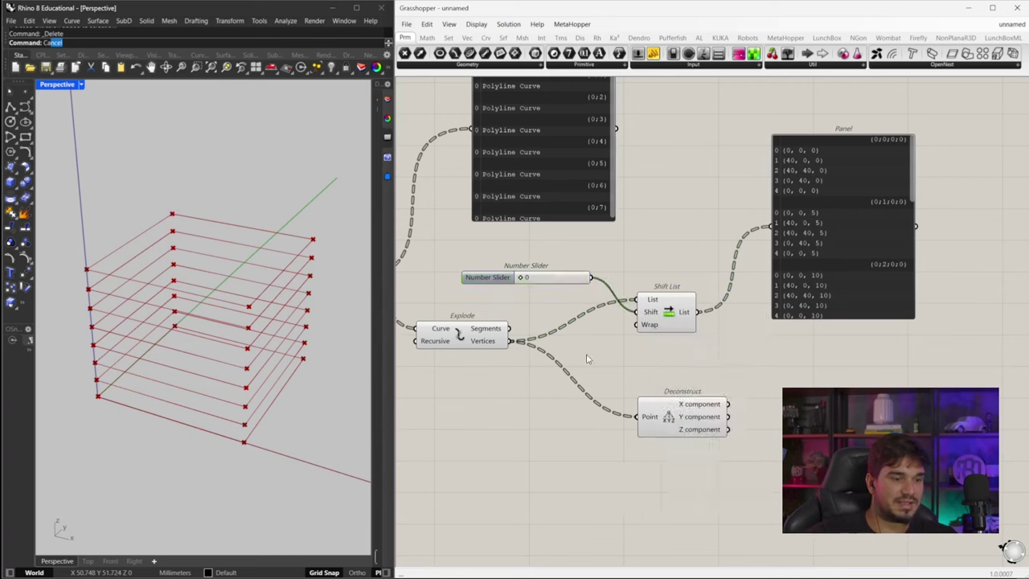
pyautogui.rightClick(651, 326)
pyautogui.moveTo(689, 427)
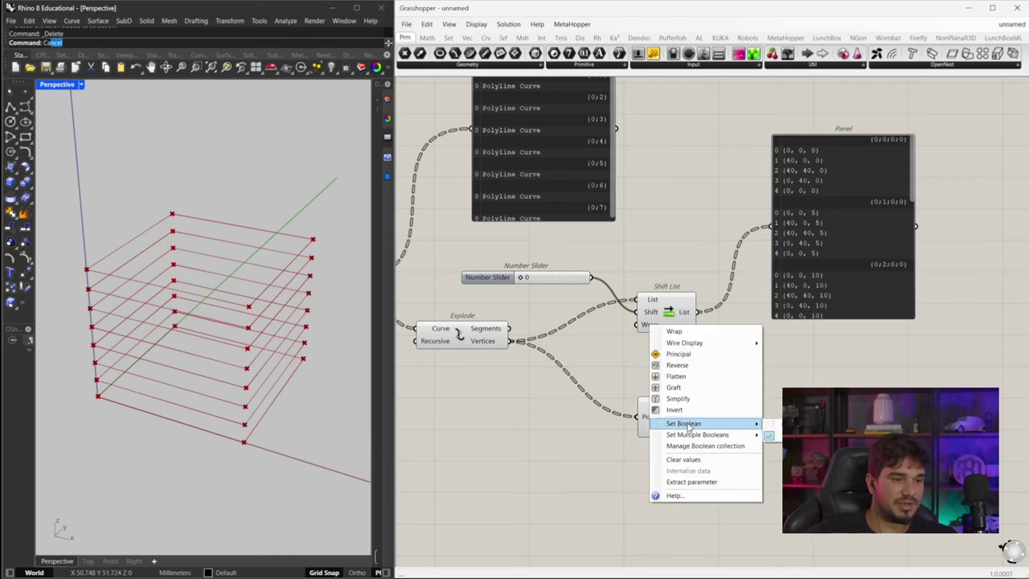
pyautogui.click(774, 432)
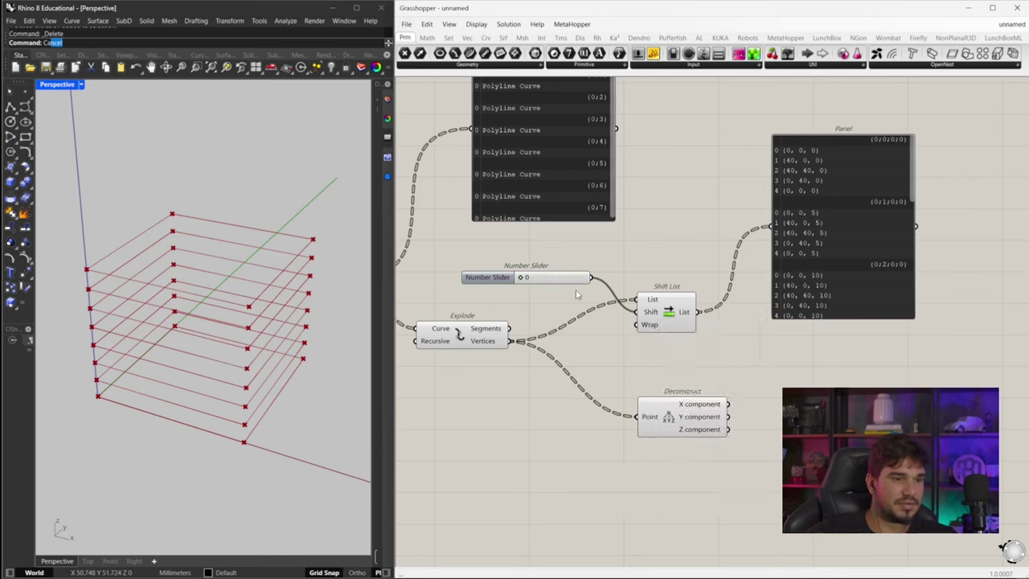
pyautogui.moveTo(521, 279); pyautogui.dragTo(528, 281)
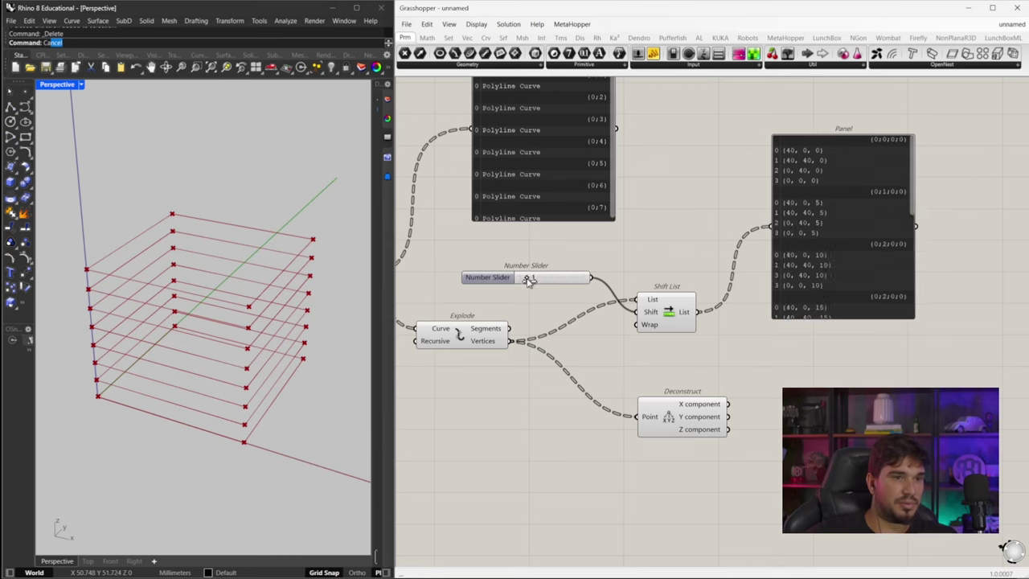
pyautogui.moveTo(528, 280); pyautogui.dragTo(524, 279)
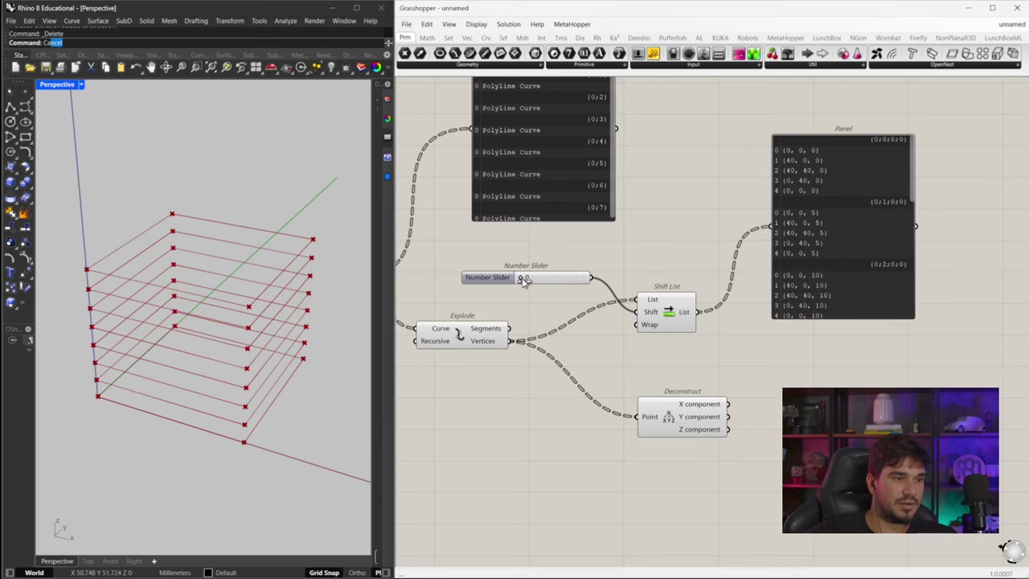
pyautogui.doubleClick(497, 279)
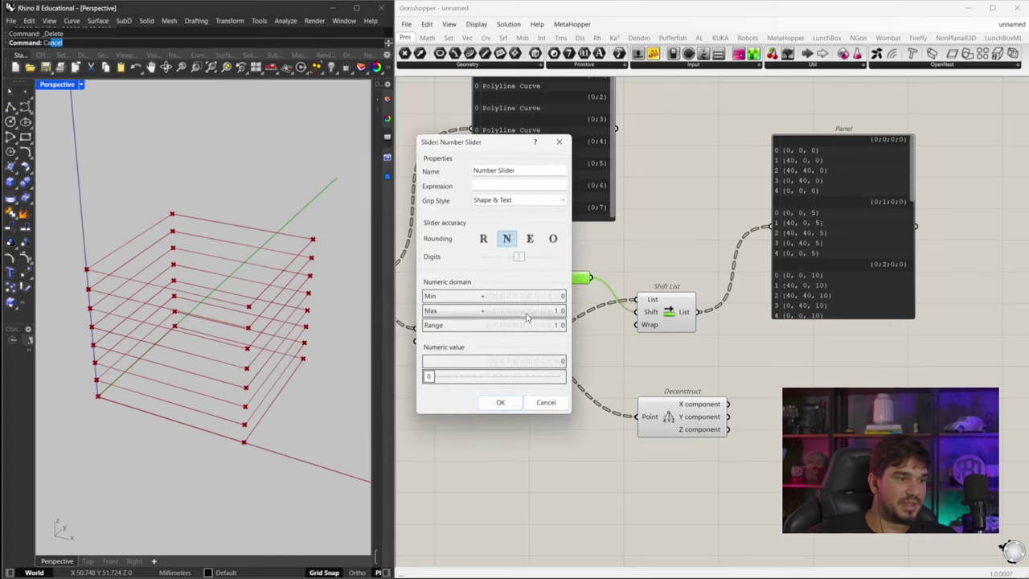
pyautogui.doubleClick(527, 313)
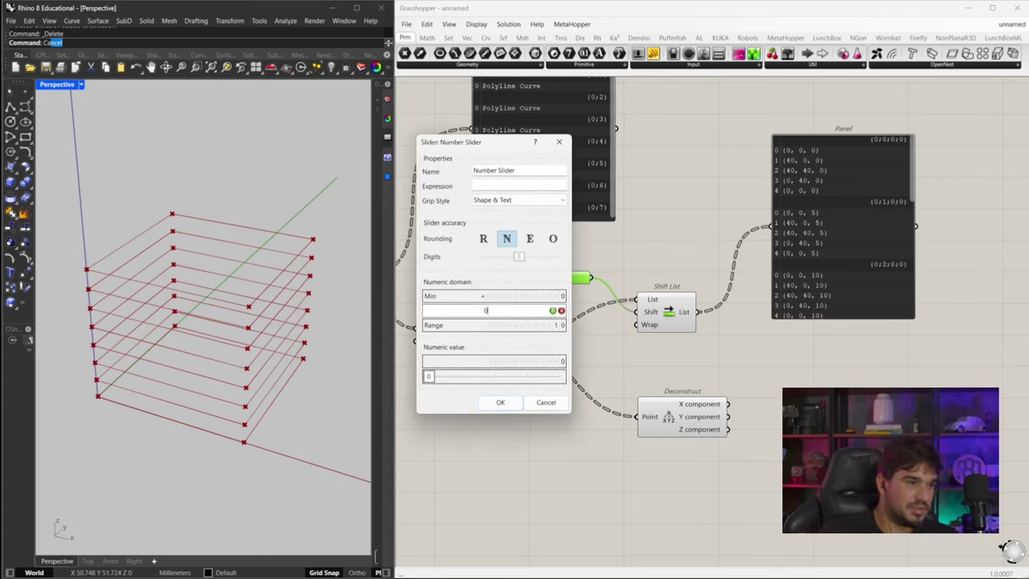
pyautogui.press('BackSpace')
pyautogui.press('Escape')
# - Set the shift slider's minimum to -1 and its value to -1
pyautogui.doubleClick(507, 280)
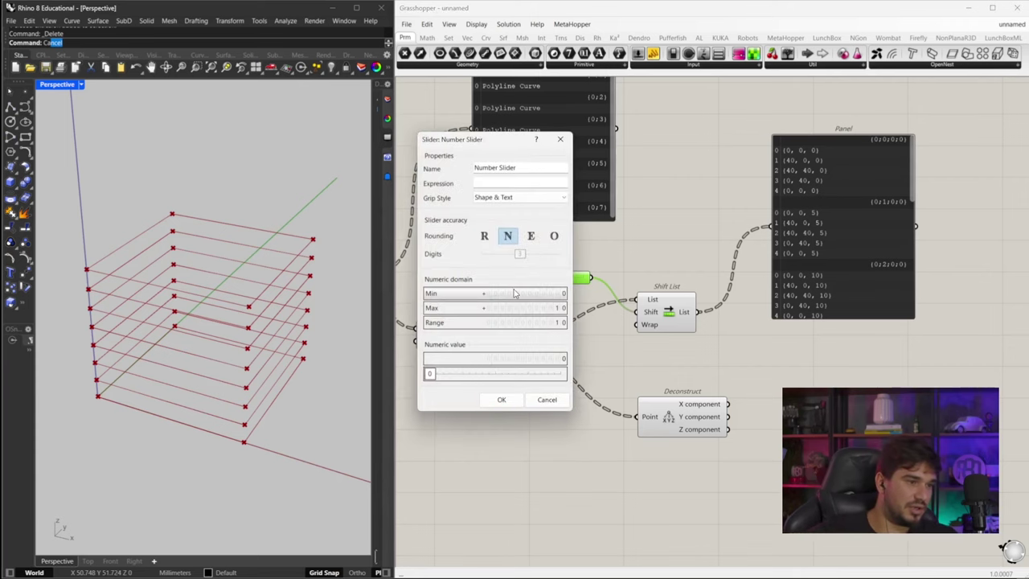
pyautogui.doubleClick(514, 293)
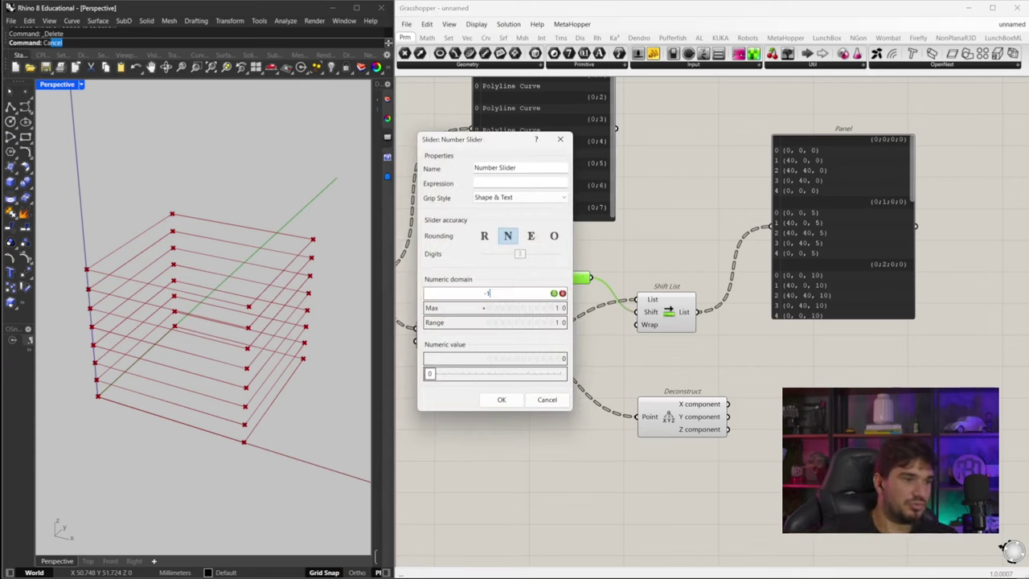
pyautogui.click(512, 403)
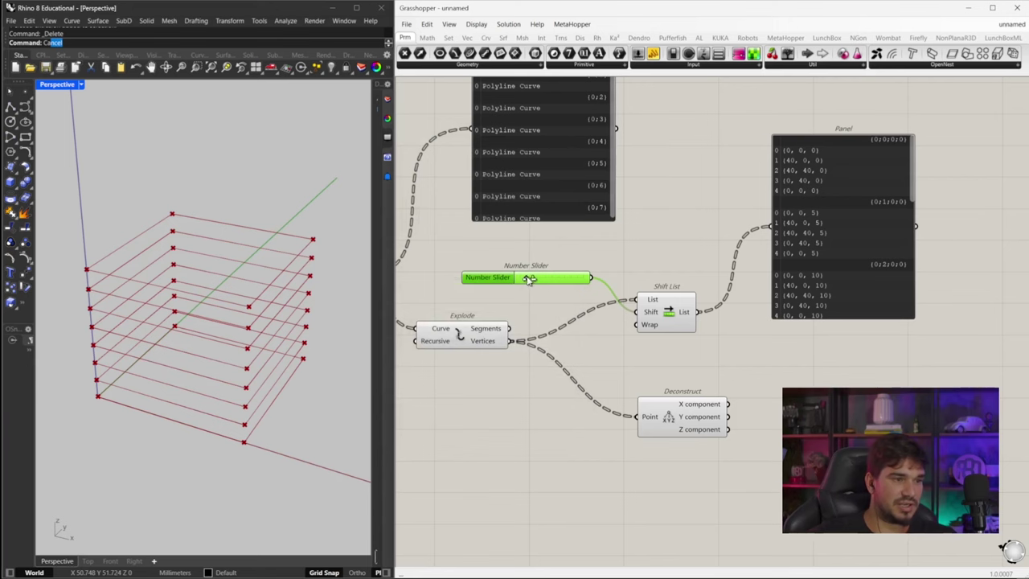
pyautogui.moveTo(528, 279); pyautogui.dragTo(520, 279)
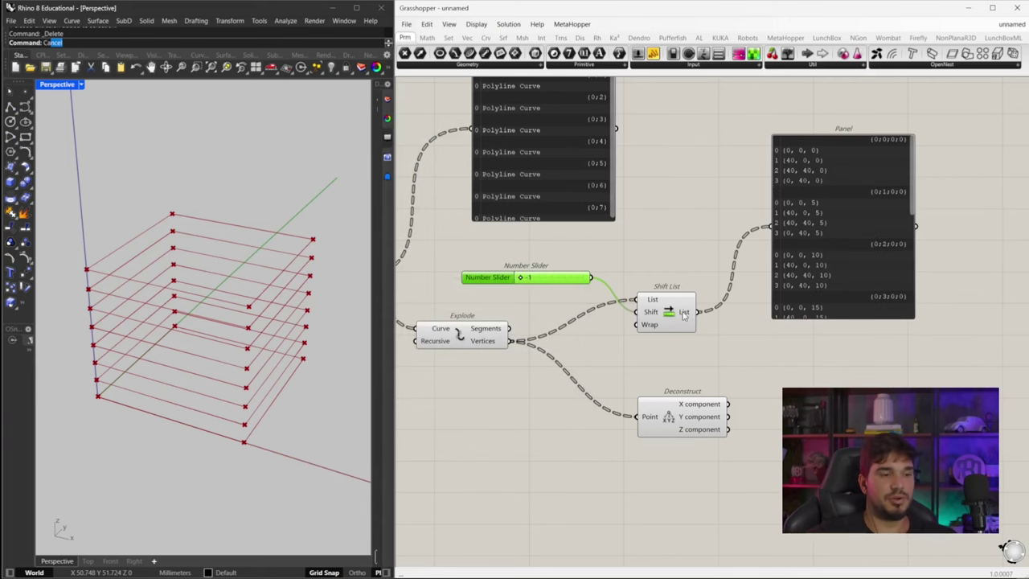
# - Connect Shift List's output to Deconstruct's Point input in place of Explode's Vertices, and tidy Deconstruct, Shift List and the vertices panel
pyautogui.moveTo(786, 230); pyautogui.dragTo(694, 212, button='right')
pyautogui.moveTo(269, 378); pyautogui.dragTo(186, 337, button='right')
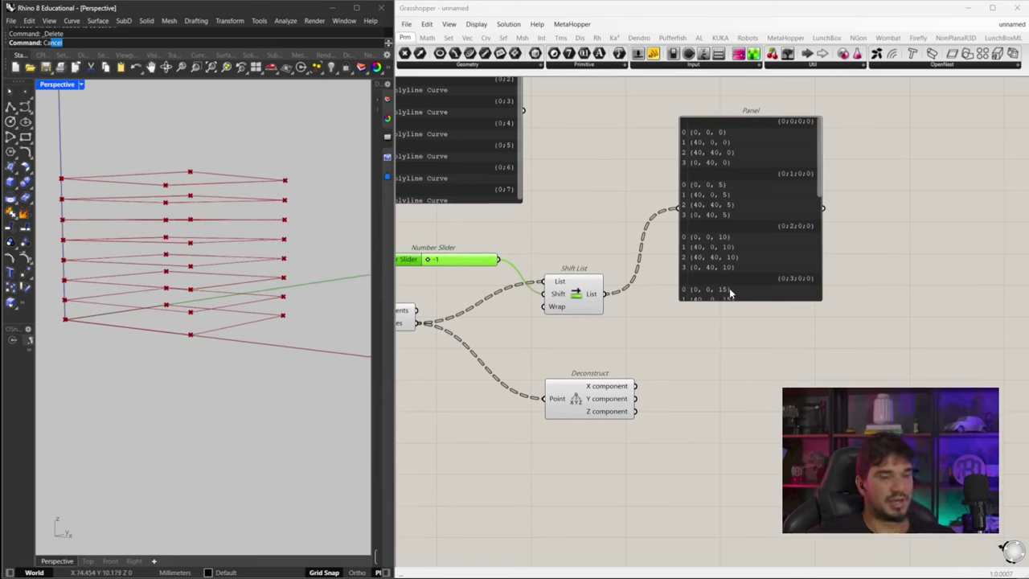
pyautogui.click(785, 354)
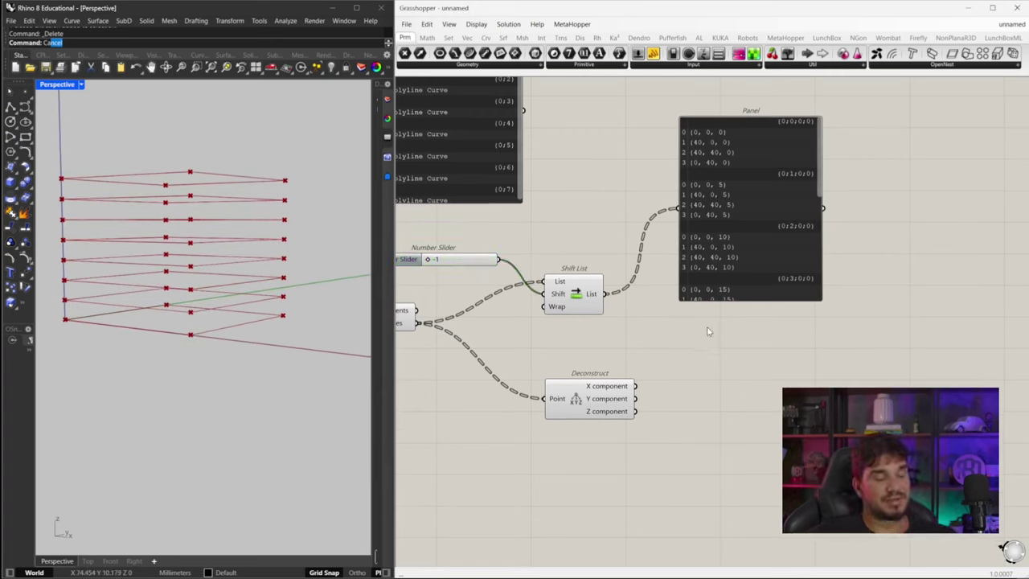
pyautogui.moveTo(583, 400); pyautogui.dragTo(667, 382)
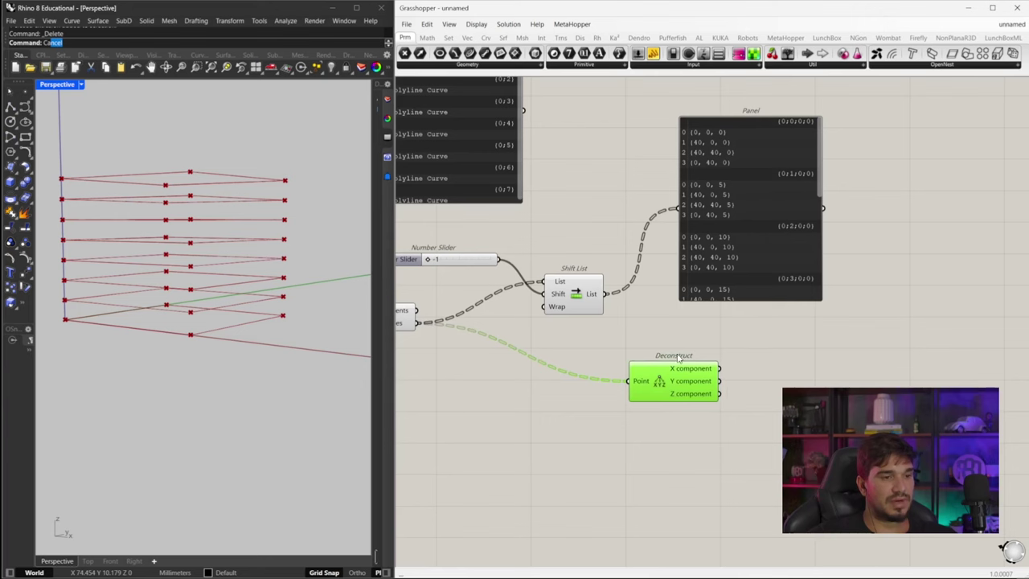
pyautogui.moveTo(593, 297); pyautogui.dragTo(655, 358)
pyautogui.click(656, 304)
pyautogui.moveTo(714, 152); pyautogui.dragTo(712, 136)
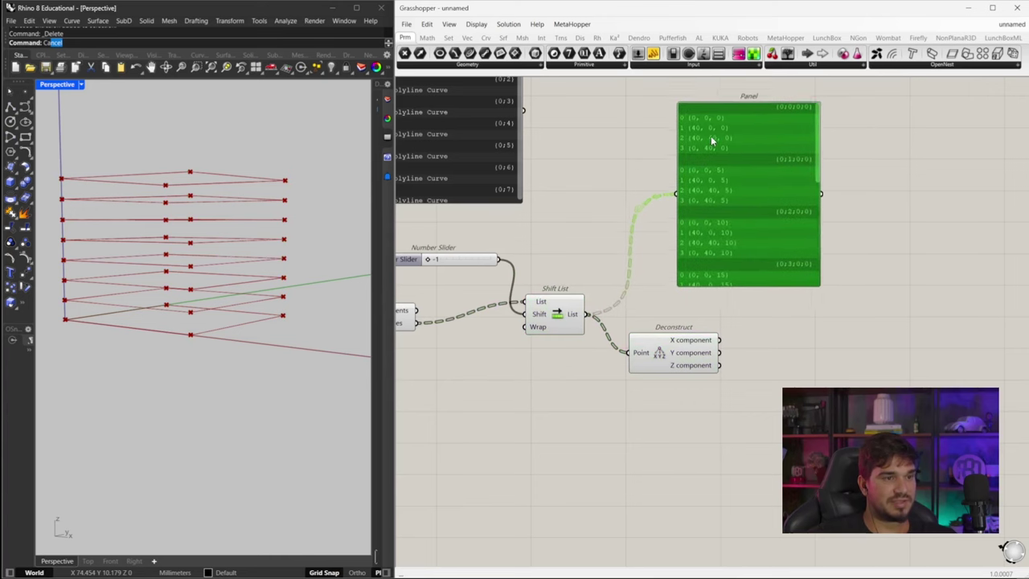
# - Move the shifted-vertices panel higher on the canvas to leave room above the Deconstruct component
pyautogui.moveTo(172, 231); pyautogui.dragTo(170, 279, button='right')
pyautogui.moveTo(553, 230); pyautogui.dragTo(689, 216, button='right')
pyautogui.scroll(-2, 620, 259)
pyautogui.moveTo(493, 278); pyautogui.dragTo(512, 281, button='right')
pyautogui.moveTo(542, 295); pyautogui.dragTo(570, 295)
pyautogui.moveTo(786, 263); pyautogui.dragTo(652, 289, button='right')
pyautogui.moveTo(575, 210); pyautogui.dragTo(552, 217, button='right')
pyautogui.click(706, 226)
pyautogui.moveTo(706, 227); pyautogui.dragTo(712, 192)
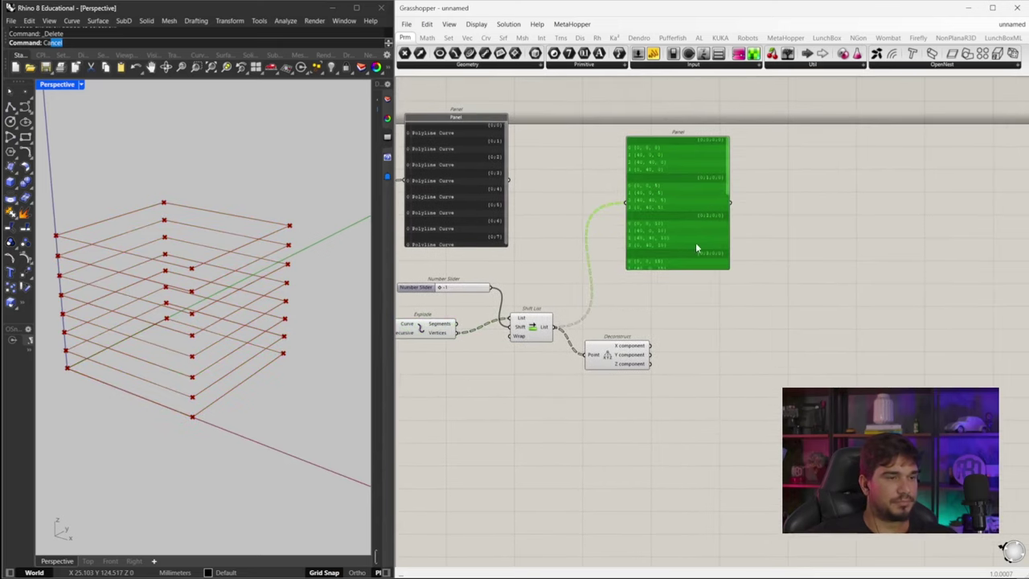
pyautogui.moveTo(696, 243); pyautogui.dragTo(700, 235, button='right')
# - Add a compact panel connected to Deconstruct's X component output and place it below the vertices panel
pyautogui.moveTo(646, 201); pyautogui.dragTo(653, 337)
pyautogui.moveTo(821, 361); pyautogui.dragTo(764, 275)
pyautogui.scroll(2, 748, 262)
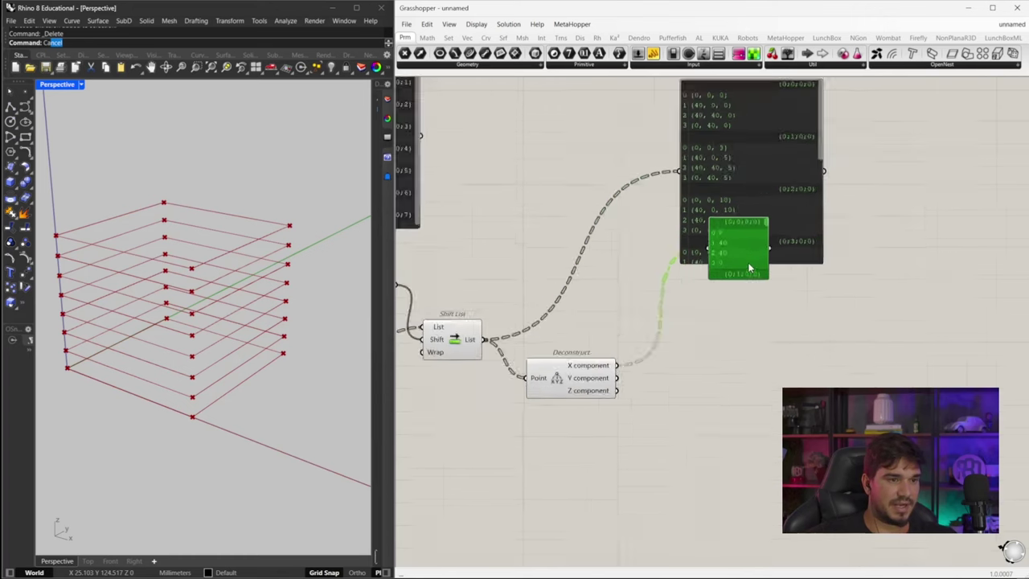
pyautogui.scroll(1, 749, 263)
pyautogui.moveTo(748, 262); pyautogui.dragTo(791, 221, button='right')
pyautogui.moveTo(755, 208); pyautogui.dragTo(687, 276)
# - Duplicate the X panel for Deconstruct's Y and Z component outputs and stack the three panels vertically
pyautogui.keyDown('alt'); pyautogui.moveTo(687, 276); pyautogui.dragTo(640, 356); pyautogui.keyUp('alt')
pyautogui.moveTo(728, 402); pyautogui.dragTo(640, 371)
pyautogui.moveTo(867, 430); pyautogui.dragTo(717, 349, button='right')
pyautogui.moveTo(591, 359); pyautogui.dragTo(591, 399)
pyautogui.moveTo(593, 314); pyautogui.dragTo(573, 325)
# - Add a Concatenate component and place it beside the X, Y and Z panels, with space between them
pyautogui.doubleClick(792, 312)
pyautogui.write('conca')
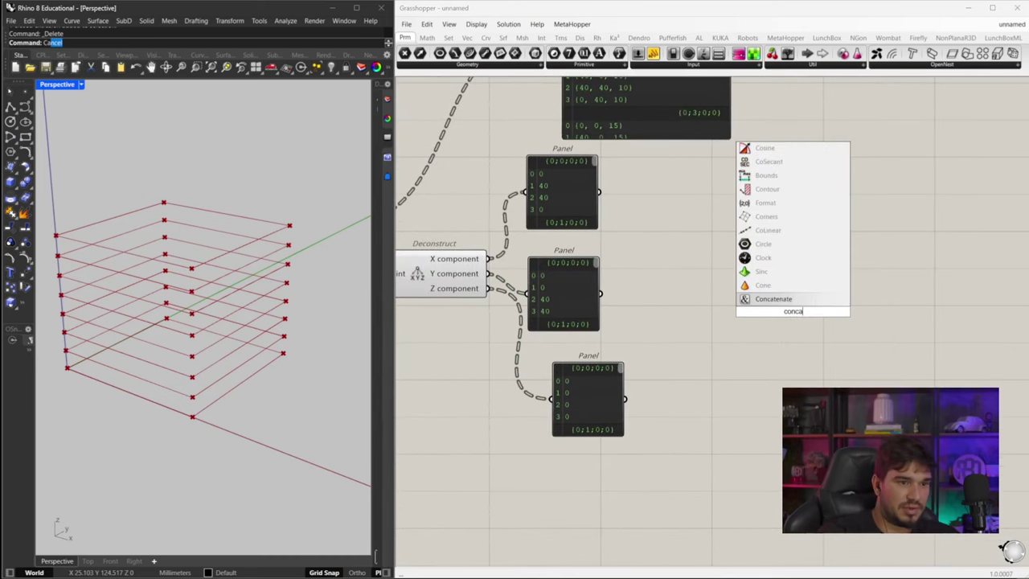
pyautogui.press('Return')
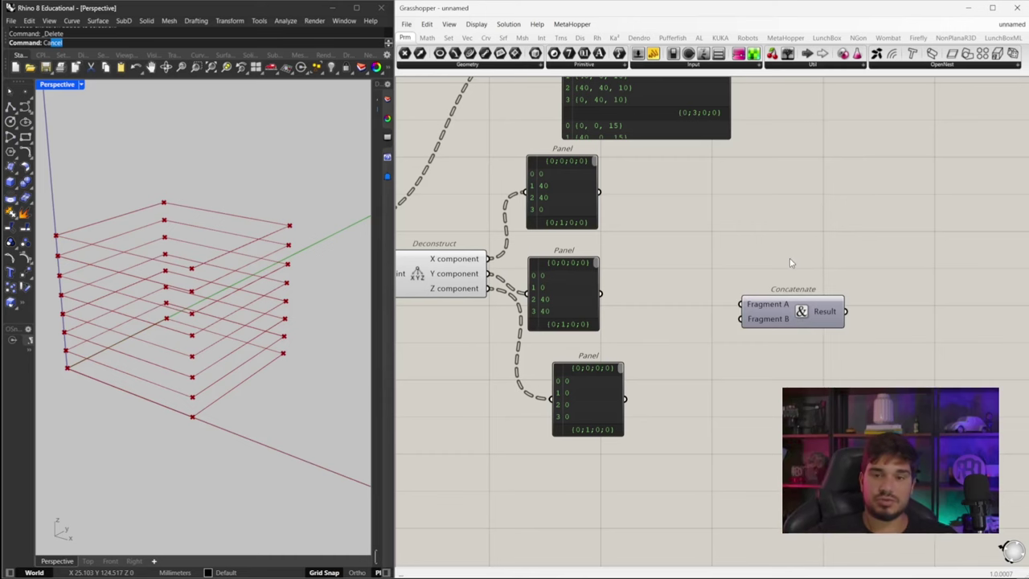
pyautogui.moveTo(791, 263); pyautogui.dragTo(708, 231, button='right')
pyautogui.moveTo(699, 272); pyautogui.dragTo(748, 263)
# - Open the component search above the Concatenate component
pyautogui.doubleClick(731, 211)
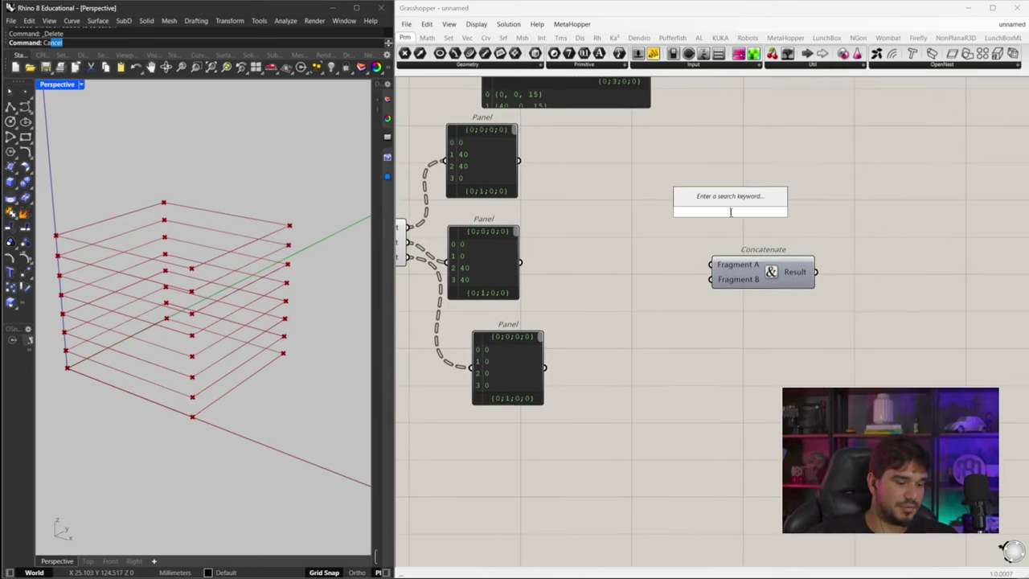
# - Add two text panels beside the Concatenate component, one containing "teste" and the other "grasshopper"
pyautogui.write('//teste')
pyautogui.press('Return')
pyautogui.moveTo(731, 215); pyautogui.dragTo(654, 250)
pyautogui.doubleClick(655, 254)
pyautogui.press('BackSpace')
pyautogui.write('grasshopper')
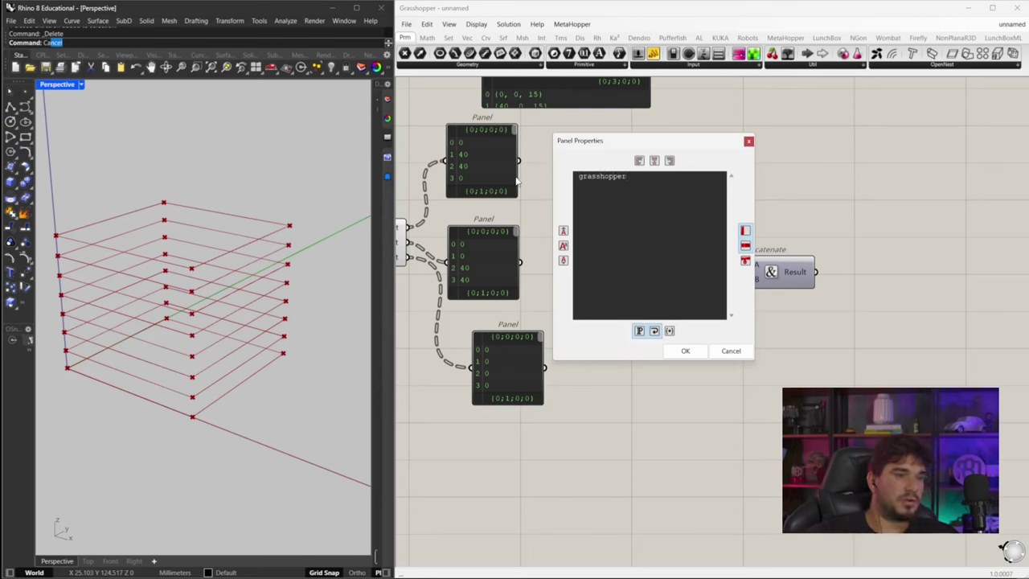
pyautogui.click(696, 351)
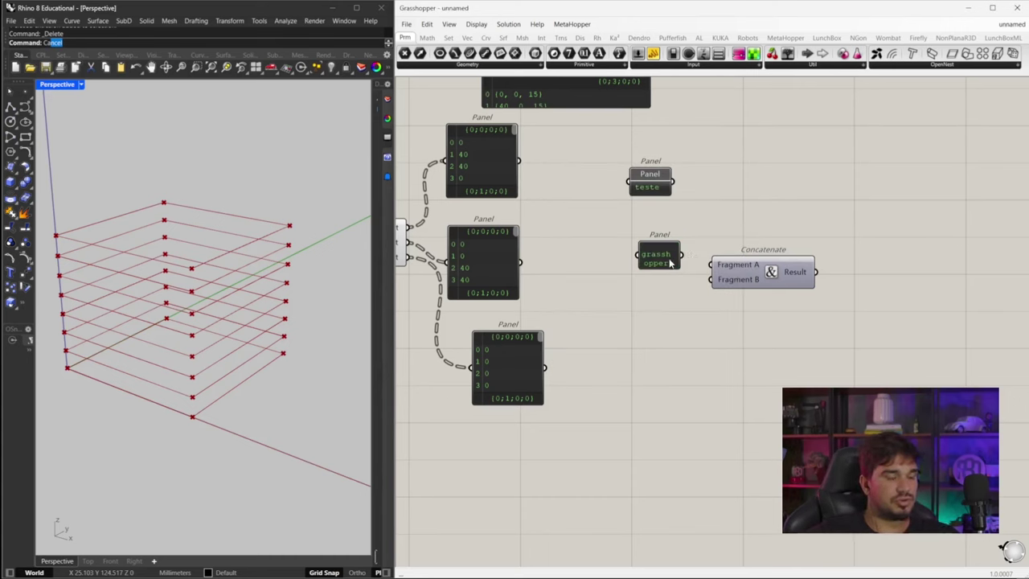
pyautogui.moveTo(670, 264); pyautogui.dragTo(654, 303)
# - Duplicate the Y coordinate panel beside Concatenate, rewire it to show the Result output, and enlarge it
pyautogui.keyDown('alt'); pyautogui.moveTo(471, 276); pyautogui.dragTo(846, 241); pyautogui.keyUp('alt')
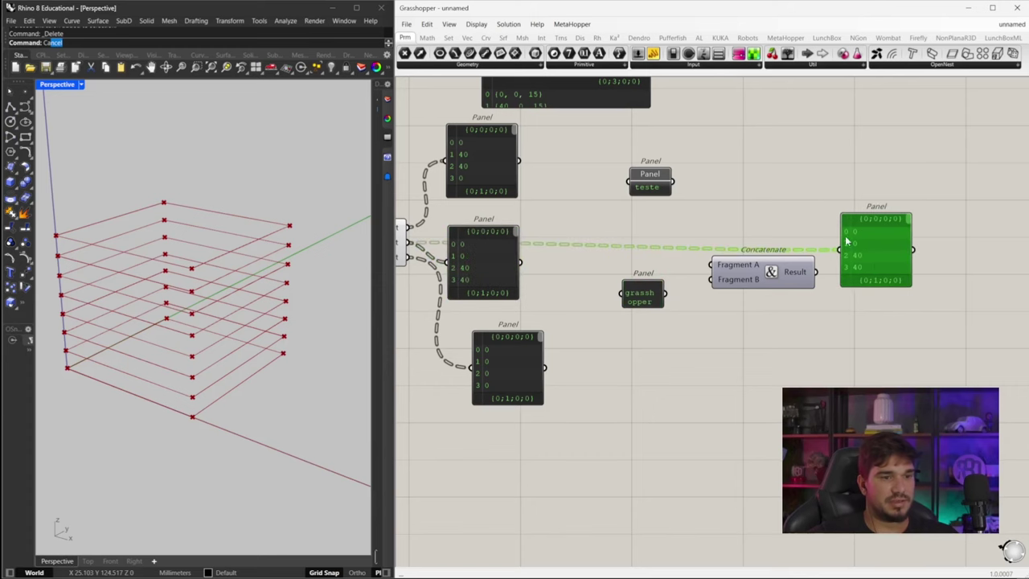
pyautogui.moveTo(815, 272); pyautogui.dragTo(840, 250)
pyautogui.moveTo(915, 287); pyautogui.dragTo(951, 325)
# - Connect the "teste" panel to Fragment A and the "grasshopper" panel to Fragment B of Concatenate
pyautogui.moveTo(713, 279); pyautogui.dragTo(665, 293)
pyautogui.moveTo(706, 264); pyautogui.dragTo(635, 221)
pyautogui.click(635, 303)
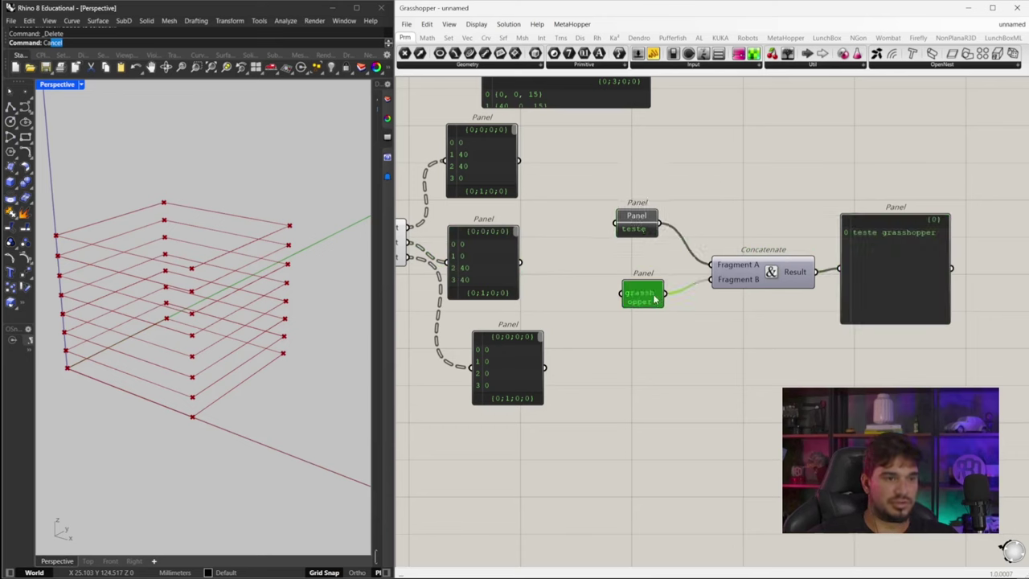
# - Remove the leading space from the "grasshopper" panel's text and delete both text panels feeding Concatenate
pyautogui.doubleClick(634, 303)
pyautogui.click(555, 228)
pyautogui.press('Delete')
pyautogui.click(665, 402)
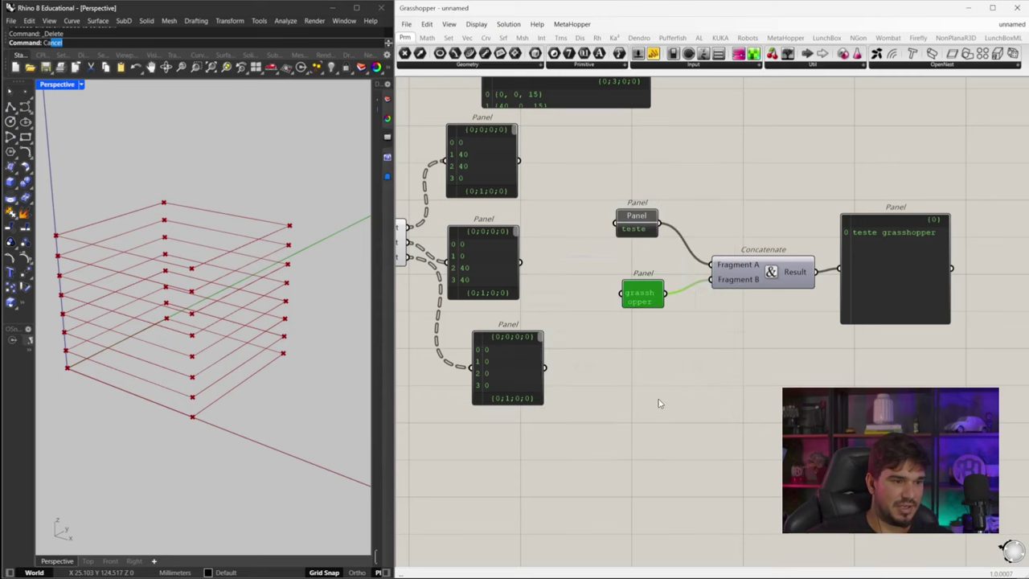
pyautogui.moveTo(583, 193); pyautogui.dragTo(730, 380)
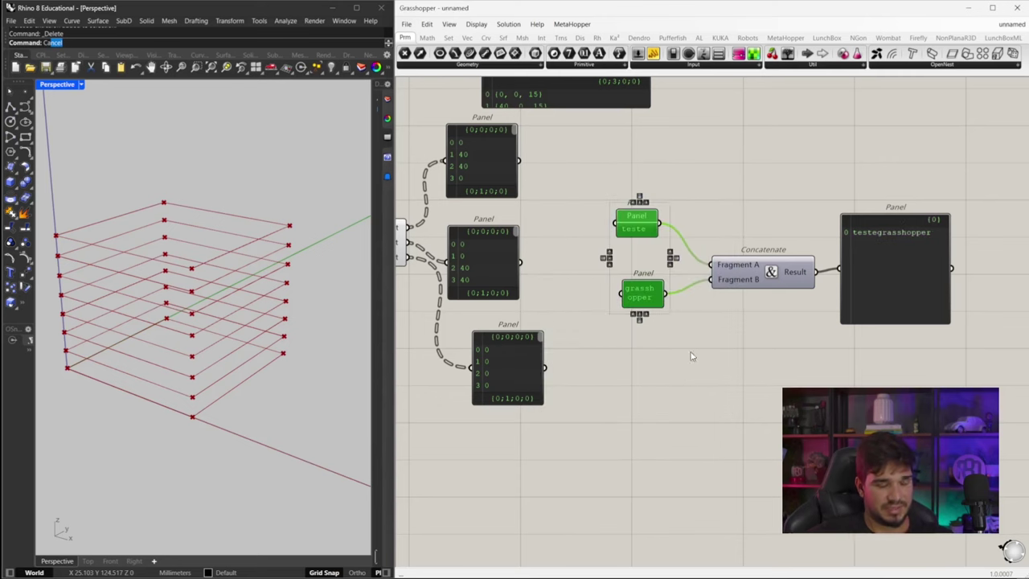
pyautogui.press('Delete')
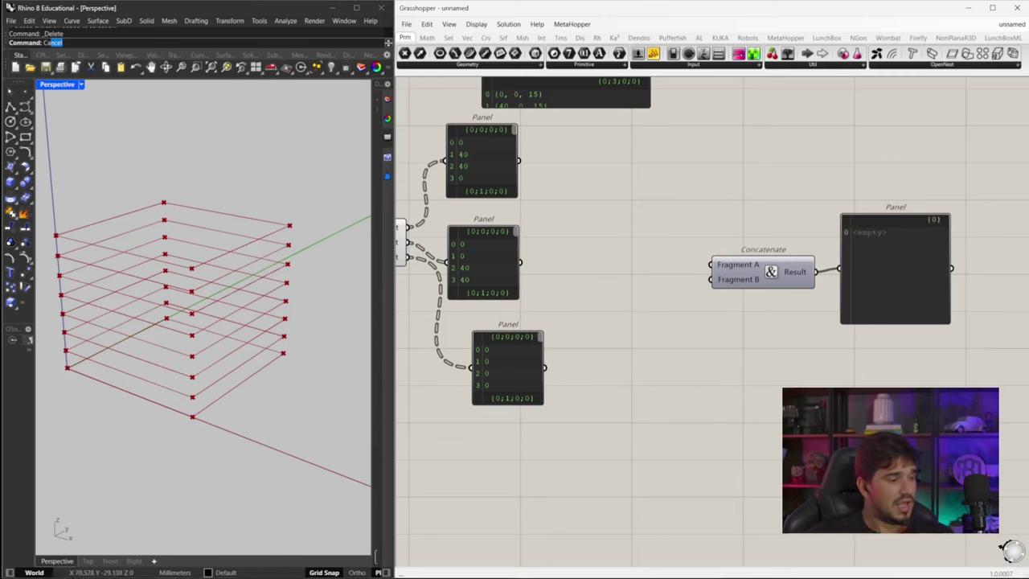
# - Switch to File Explorer, open the Shape-Box file from the Desktop to check its G-code, and close it
pyautogui.moveTo(40, 567)
pyautogui.moveTo(328, 568)
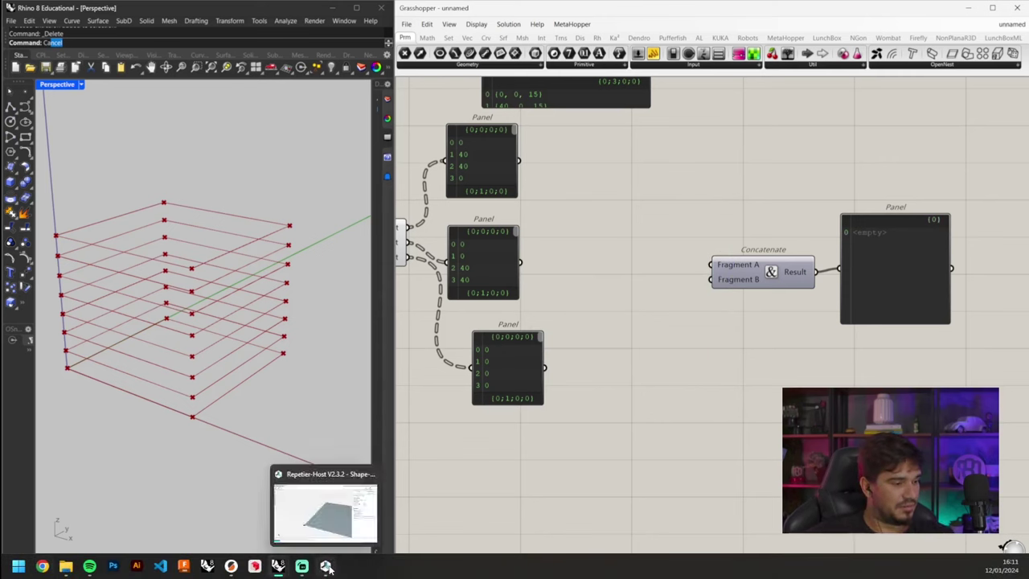
pyautogui.click(66, 566)
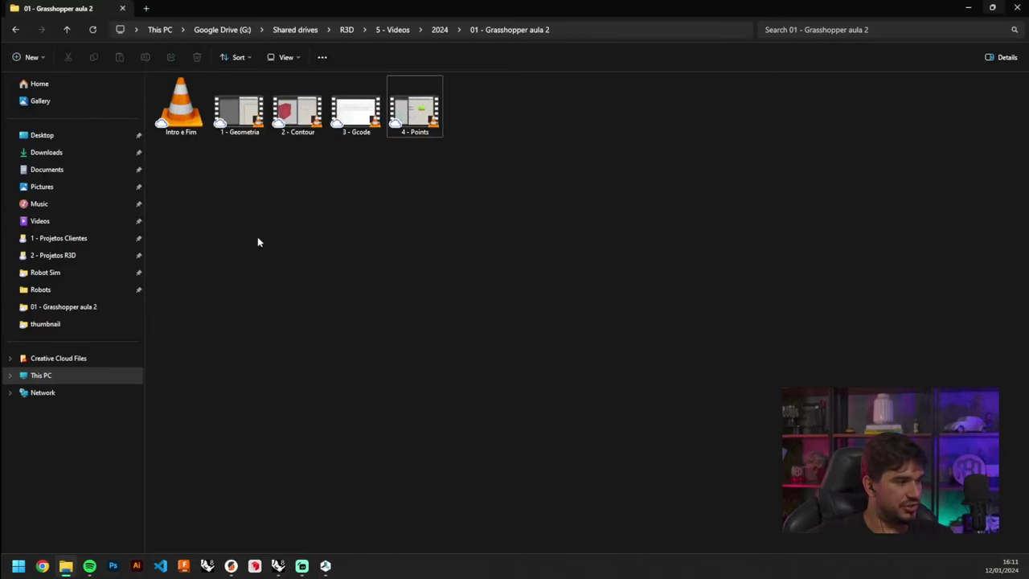
pyautogui.click(69, 134)
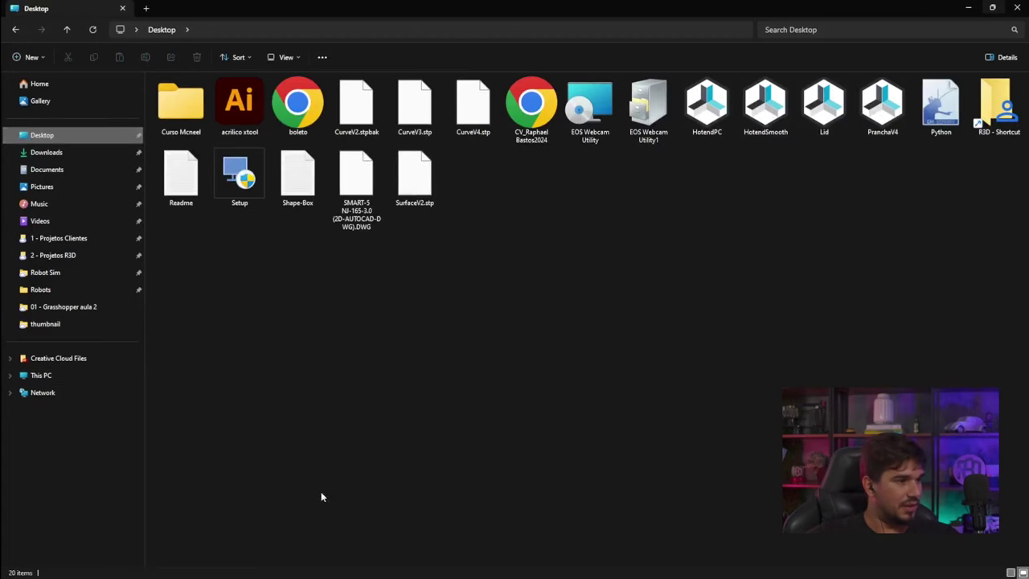
pyautogui.rightClick(428, 277)
pyautogui.click(281, 189)
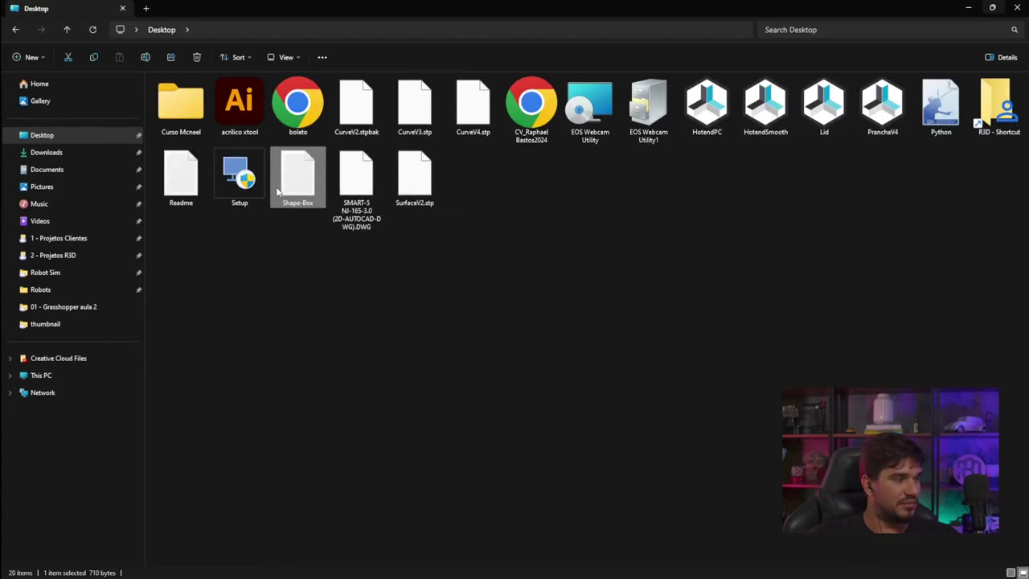
pyautogui.doubleClick(299, 185)
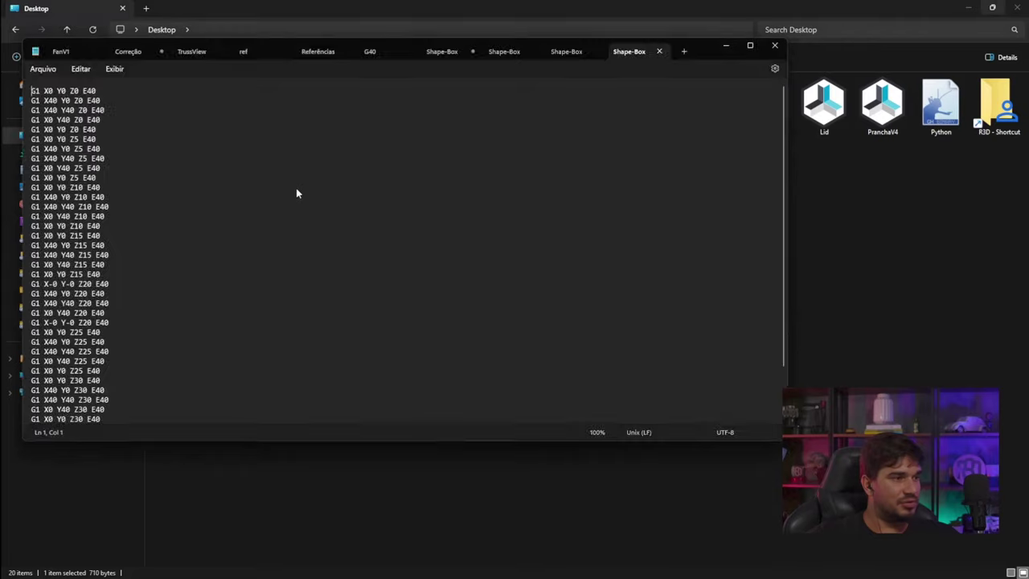
pyautogui.click(775, 45)
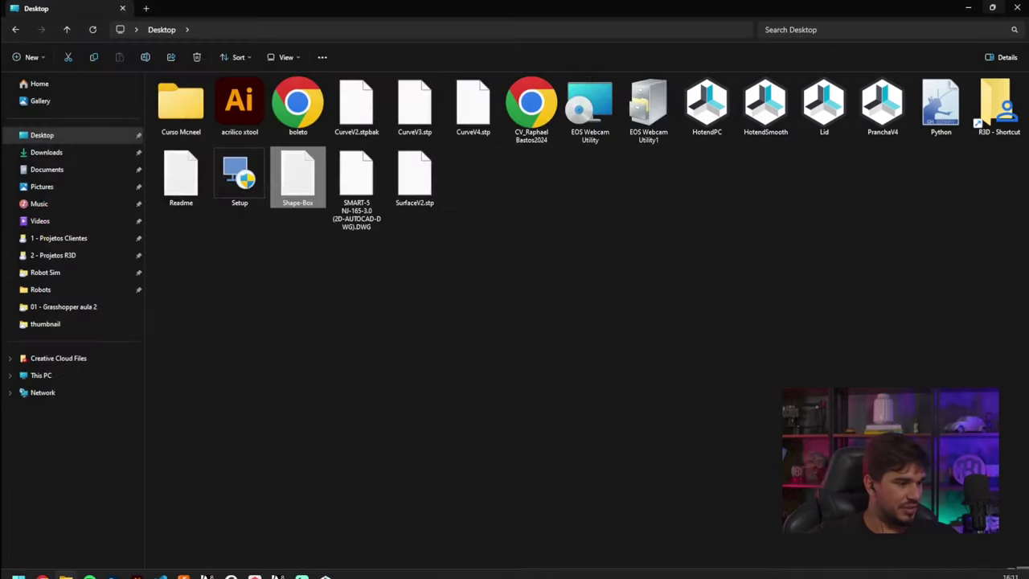
# - Switch to PrusaSlicer and export the sliced cube's G-code to the Desktop as Shape-Box, replacing the existing file
pyautogui.click(248, 566)
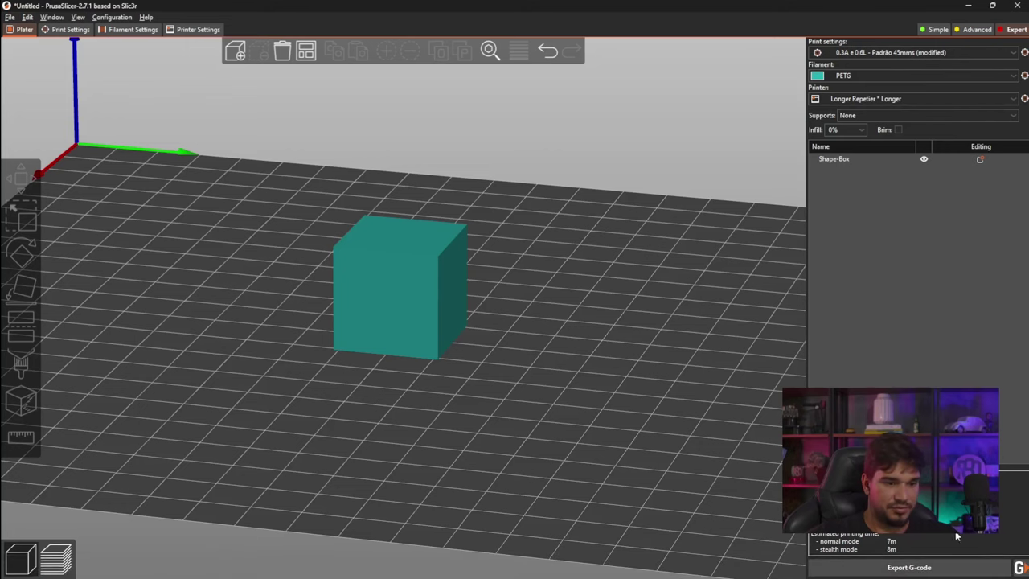
pyautogui.click(965, 569)
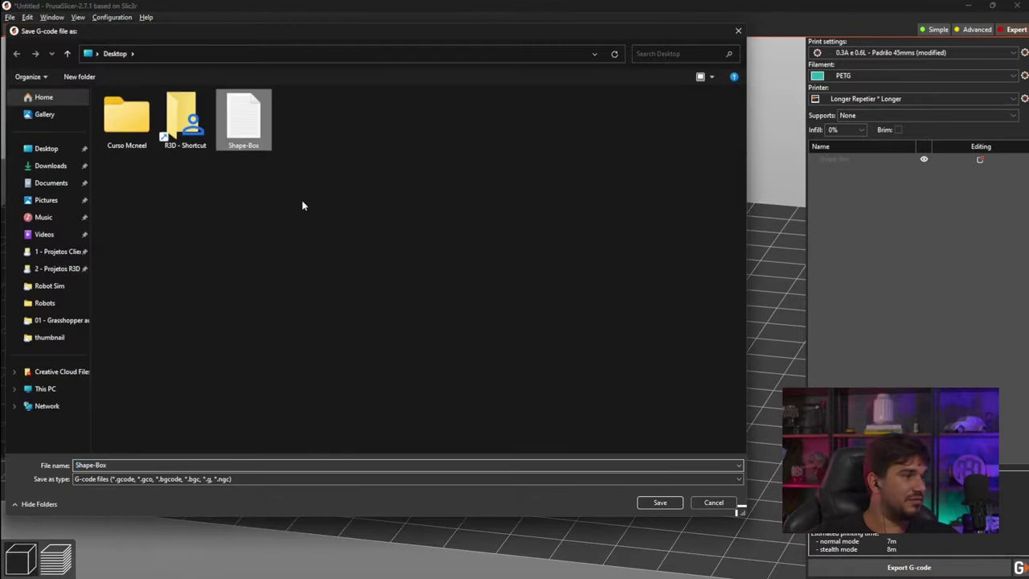
pyautogui.click(659, 503)
pyautogui.click(540, 294)
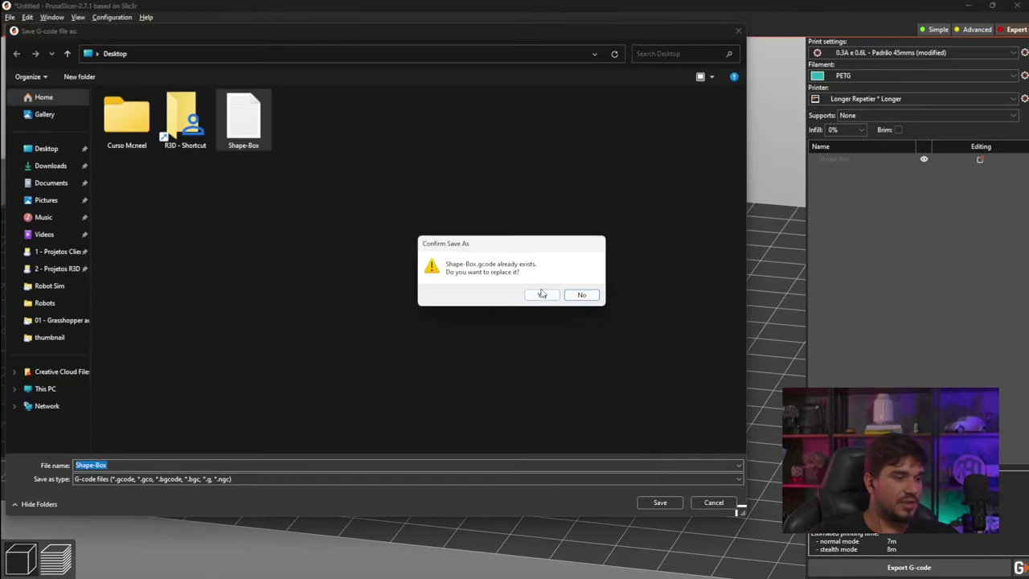
# - Open the exported Shape-Box file from the Desktop and examine how its G1 movement lines are structured
pyautogui.click(66, 566)
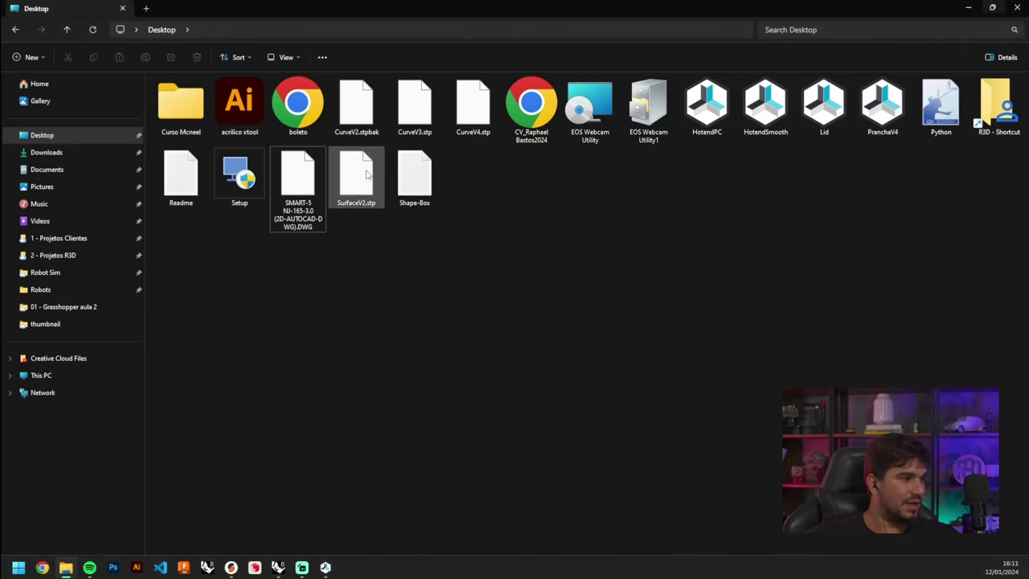
pyautogui.doubleClick(424, 182)
pyautogui.scroll(-7, 100, 204)
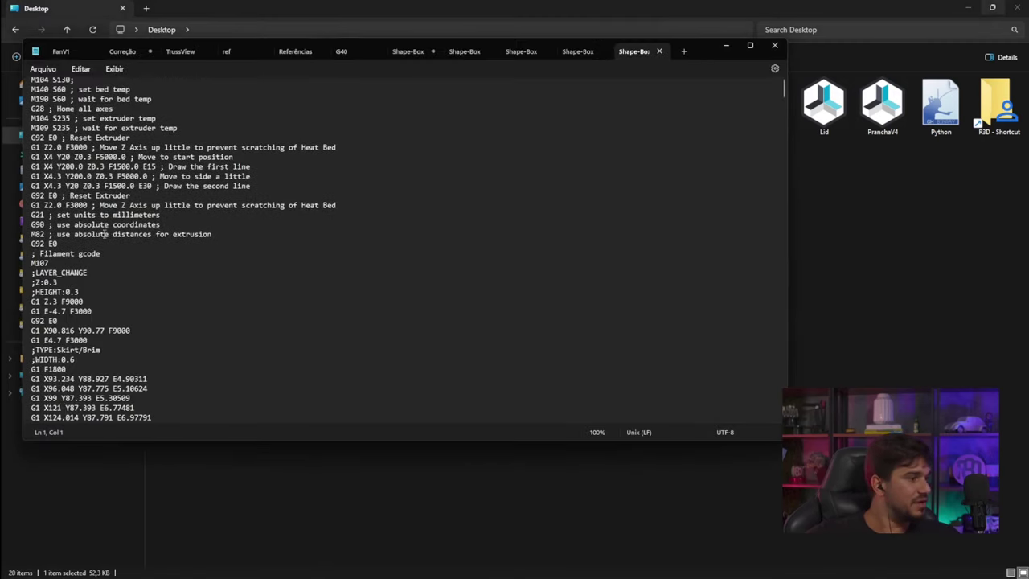
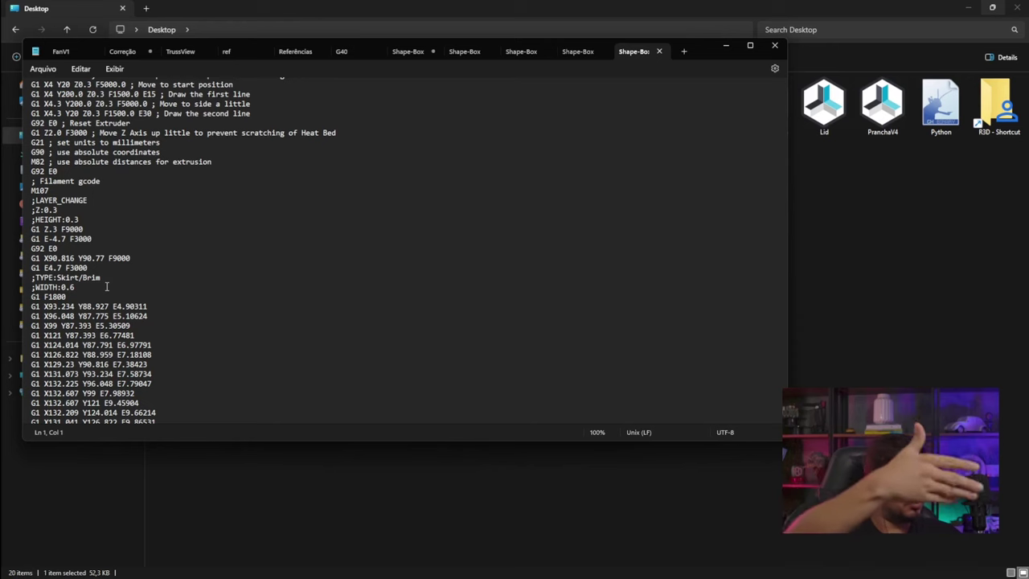
pyautogui.click(32, 308)
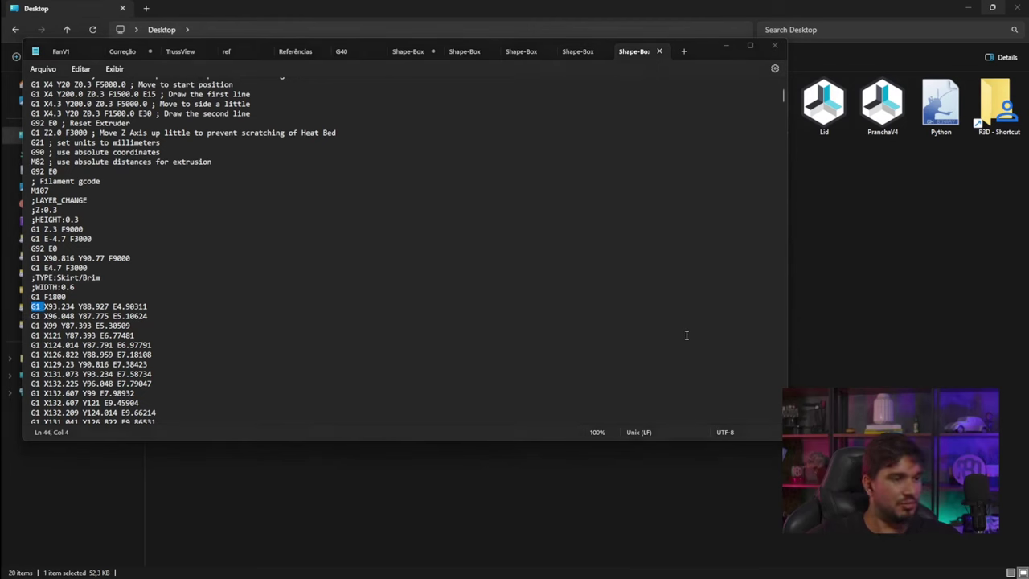
# - Switch back to Grasshopper and add a panel containing "G1 " with a trailing space beside Concatenate
pyautogui.hotkey('alt', 'Tab')
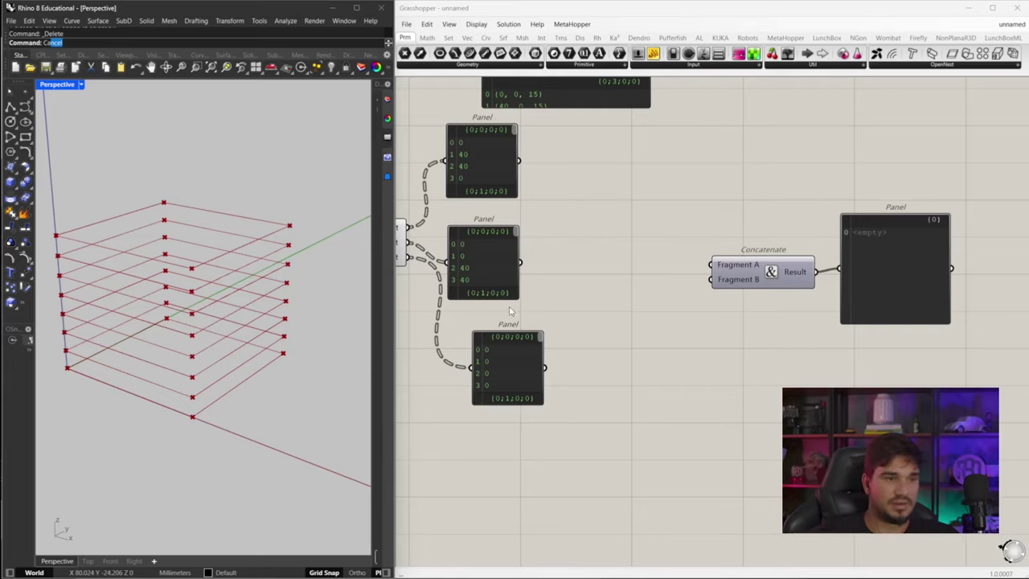
pyautogui.scroll(2, 527, 279)
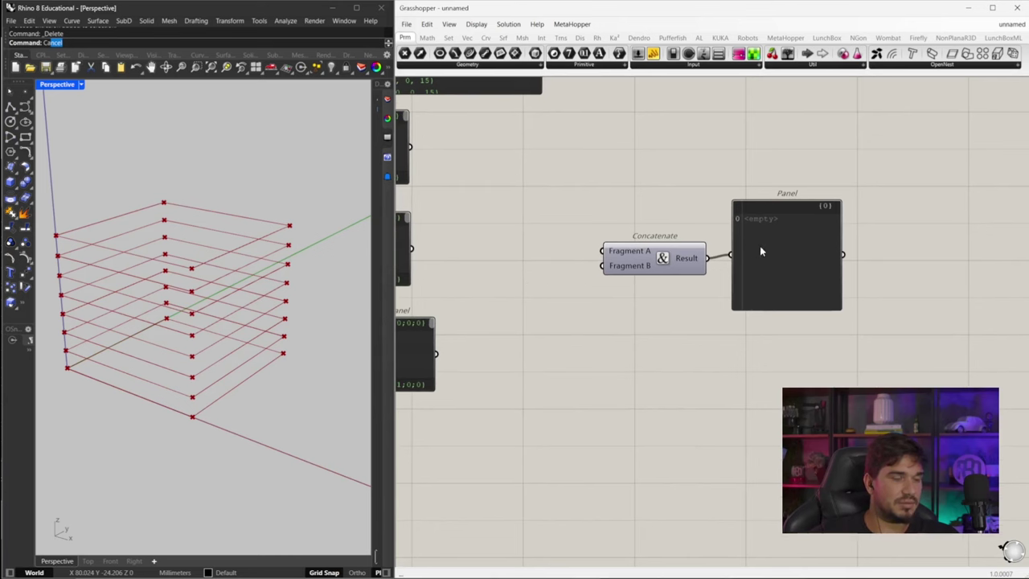
pyautogui.doubleClick(506, 269)
pyautogui.write('pane')
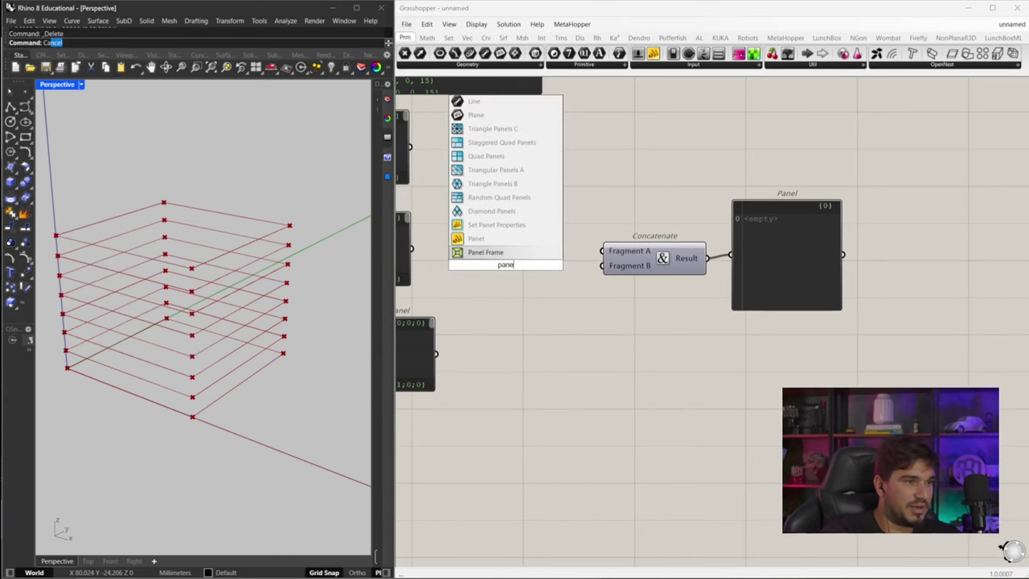
pyautogui.press('Return')
pyautogui.doubleClick(508, 268)
pyautogui.write('G1')
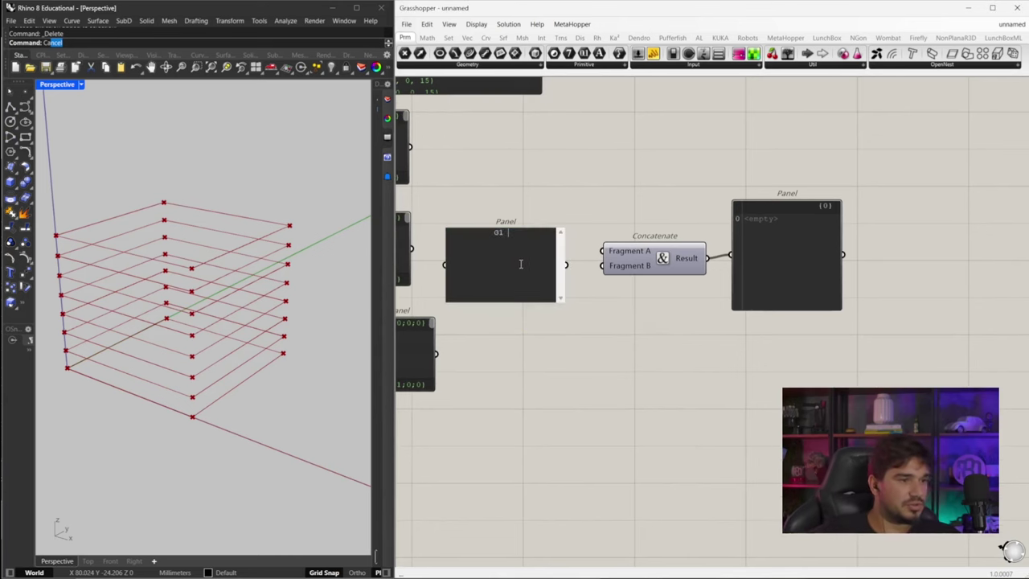
# - Connect the G1 panel to Fragment A of Concatenate and position it just above the component's inputs
pyautogui.click(596, 181)
pyautogui.moveTo(568, 267); pyautogui.dragTo(560, 241)
pyautogui.click(571, 273)
pyautogui.click(474, 234)
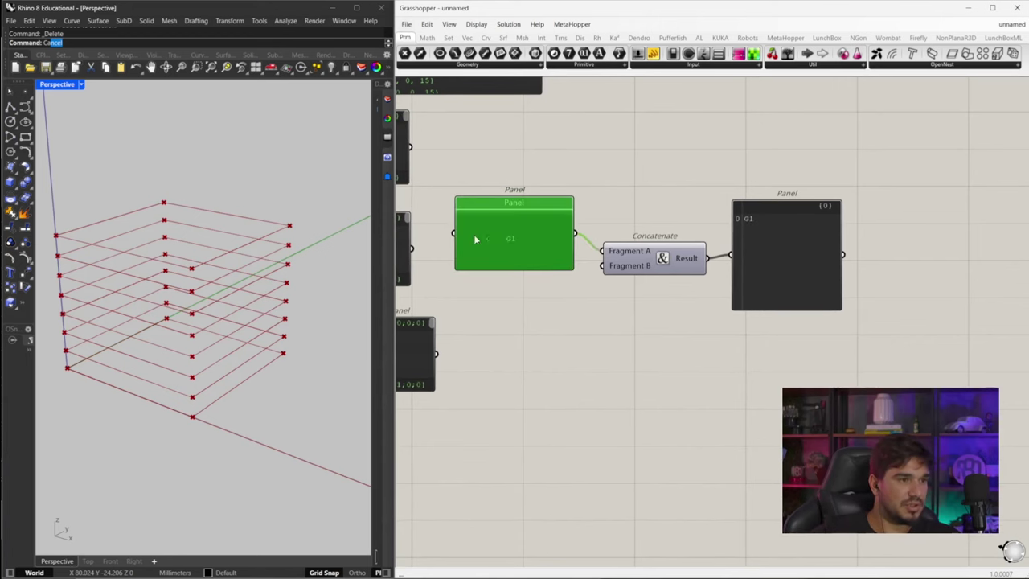
# - Connect the X coordinate panel to Fragment B of Concatenate, so each X value follows the G1 text
pyautogui.moveTo(445, 205); pyautogui.dragTo(562, 182, button='right')
pyautogui.moveTo(547, 134); pyautogui.dragTo(566, 138, button='right')
pyautogui.scroll(-2, 581, 193)
pyautogui.moveTo(634, 210); pyautogui.dragTo(632, 160)
pyautogui.moveTo(553, 141); pyautogui.dragTo(716, 240)
# - Enlarge the Concatenate result panel to show several branches of lines at once
pyautogui.moveTo(943, 248); pyautogui.dragTo(733, 161, button='right')
pyautogui.moveTo(703, 186); pyautogui.dragTo(754, 418)
pyautogui.scroll(-4, 774, 213)
pyautogui.moveTo(774, 230); pyautogui.dragTo(777, 165)
# - Simplify the List output of the Shift List component to shorten the data tree paths
pyautogui.moveTo(714, 141); pyautogui.dragTo(681, 176, button='right')
pyautogui.scroll(2, 681, 176)
pyautogui.moveTo(478, 164); pyautogui.dragTo(615, 190, button='right')
pyautogui.moveTo(470, 217); pyautogui.dragTo(529, 217, button='right')
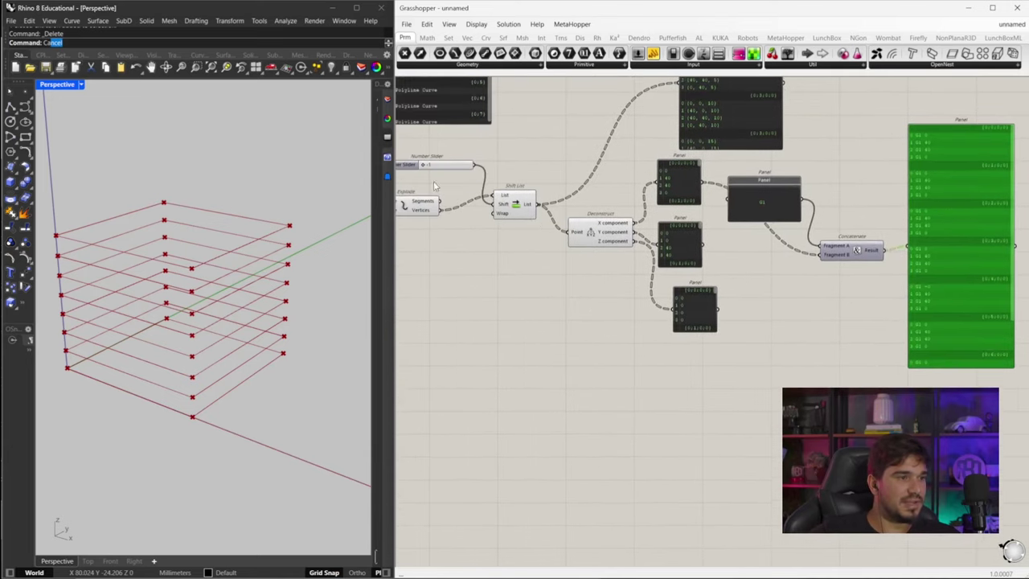
pyautogui.moveTo(460, 191); pyautogui.dragTo(568, 204, button='right')
pyautogui.moveTo(417, 176); pyautogui.dragTo(421, 185, button='right')
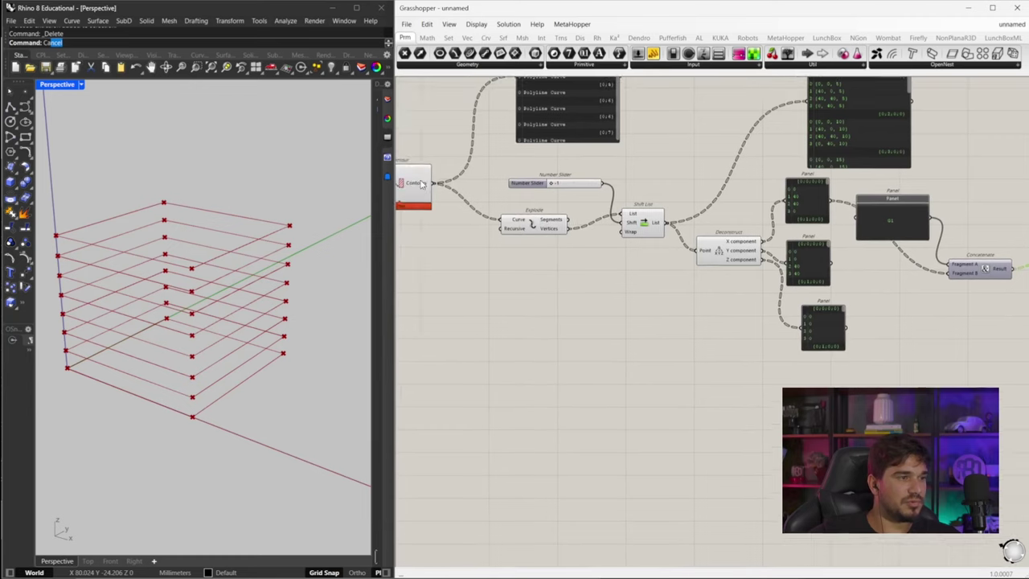
pyautogui.rightClick(657, 221)
pyautogui.click(697, 298)
pyautogui.moveTo(1026, 203); pyautogui.dragTo(750, 183, button='right')
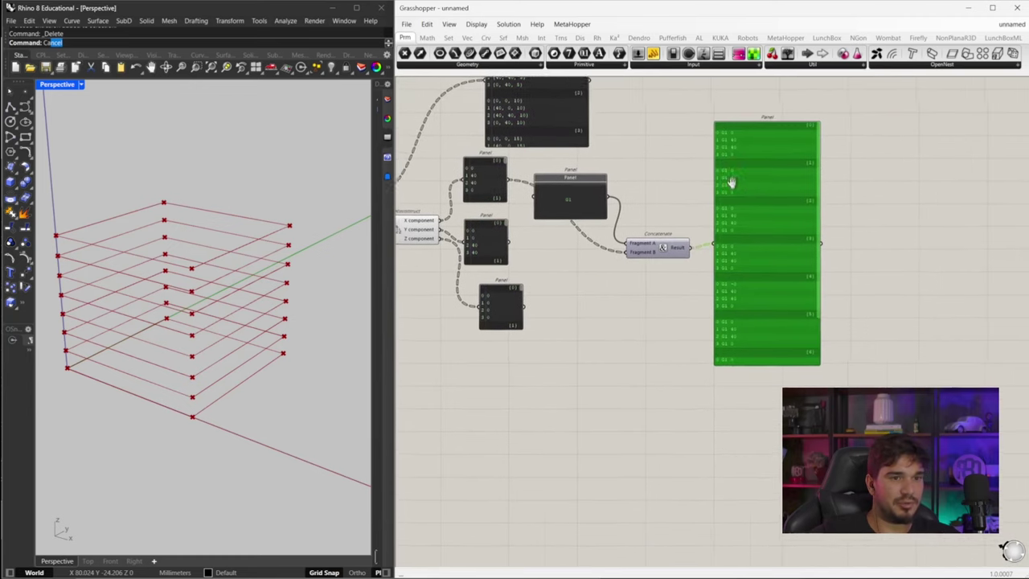
# - Turn Simplify off and on again on the Shift List output to compare the branch paths in the panels
pyautogui.scroll(2, 748, 188)
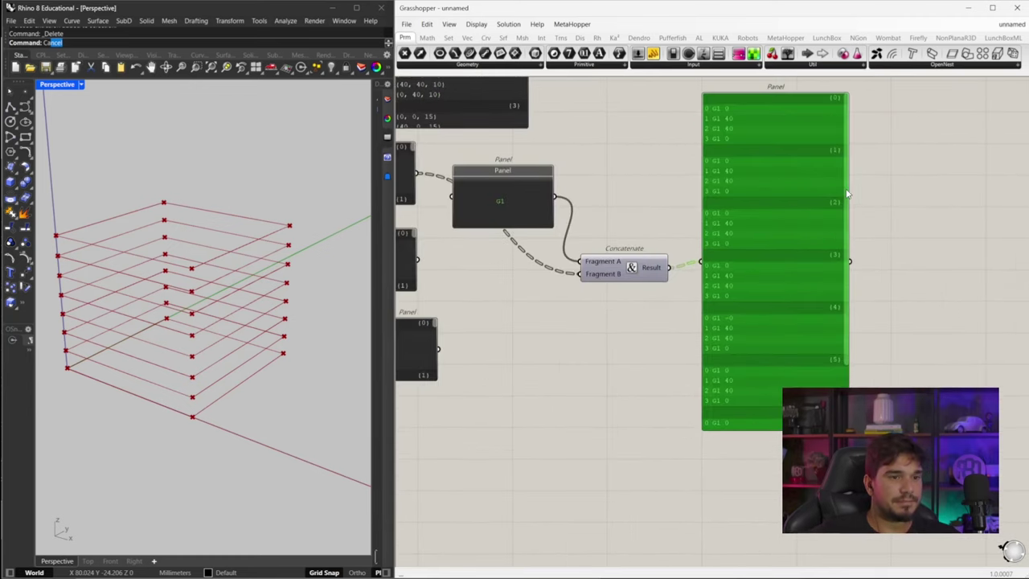
pyautogui.scroll(-3, 579, 213)
pyautogui.rightClick(430, 214)
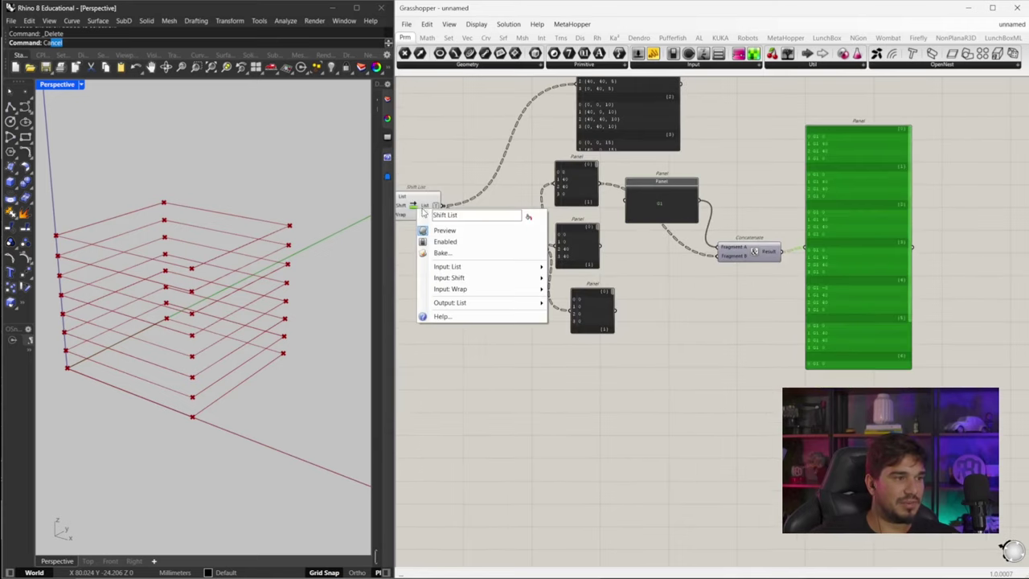
pyautogui.click(451, 281)
pyautogui.moveTo(871, 119); pyautogui.dragTo(912, 134)
pyautogui.rightClick(431, 211)
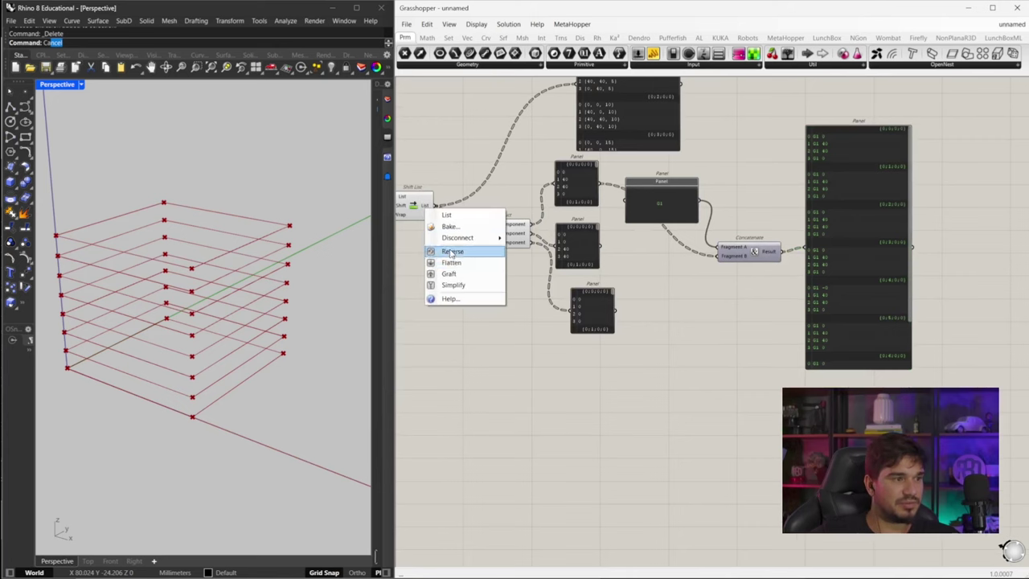
pyautogui.click(481, 293)
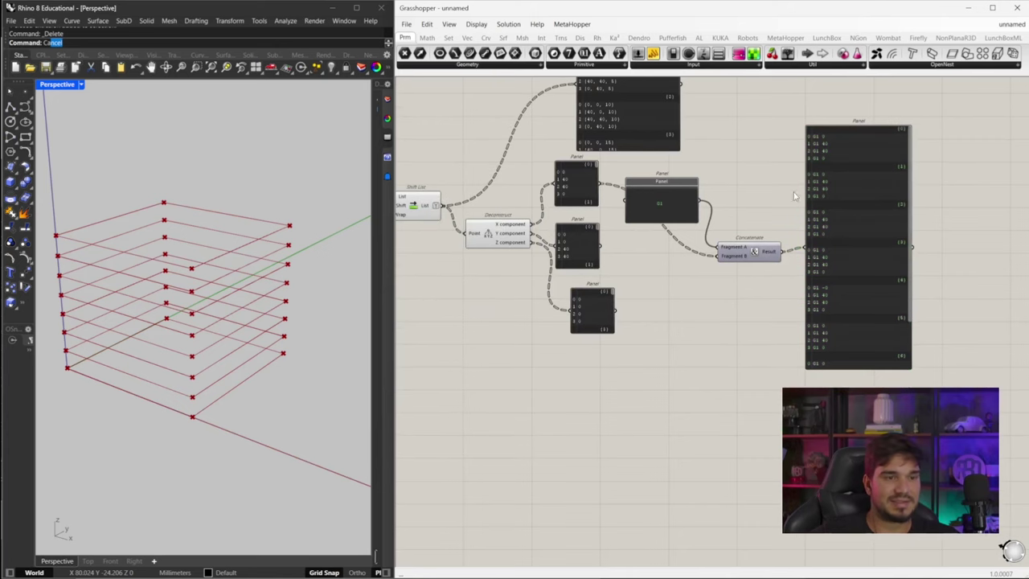
# - Move the Concatenate result panel slightly upward and shrink the G1 panel to a compact size
pyautogui.scroll(2, 779, 232)
pyautogui.click(884, 200)
pyautogui.moveTo(895, 205); pyautogui.dragTo(910, 120)
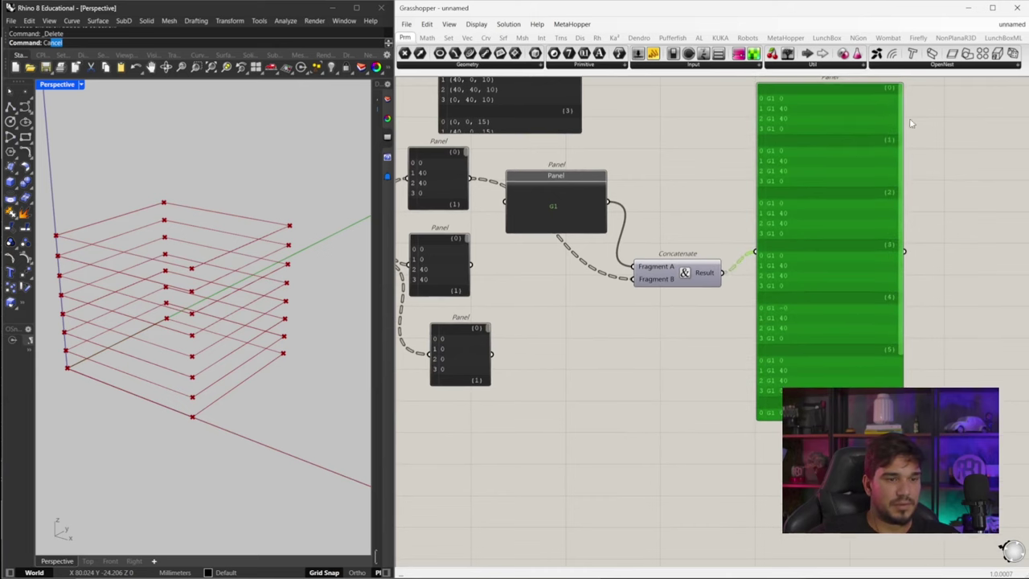
pyautogui.scroll(-3, 673, 188)
pyautogui.click(671, 160)
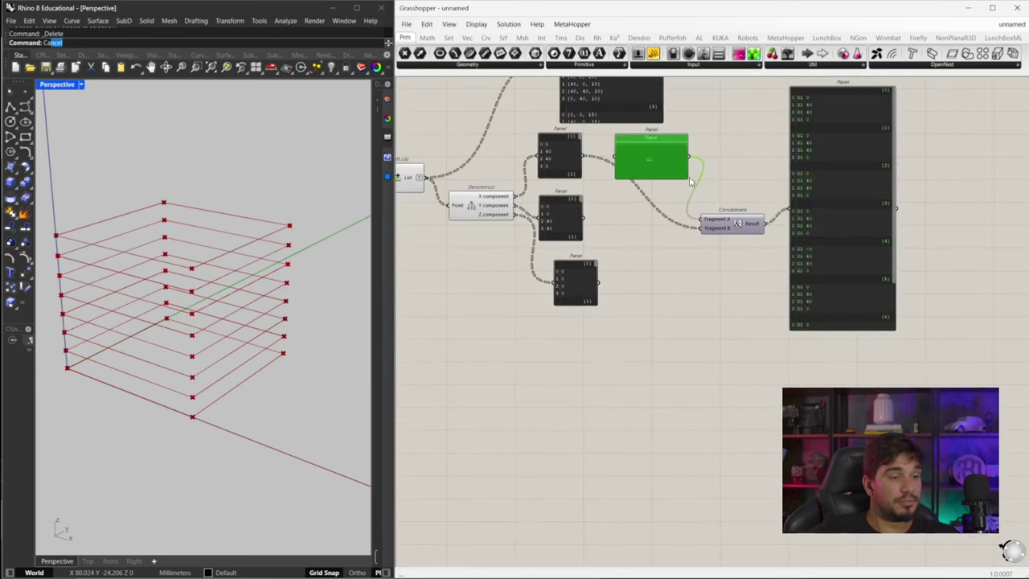
pyautogui.moveTo(685, 175); pyautogui.dragTo(639, 167)
pyautogui.moveTo(639, 168); pyautogui.dragTo(618, 185, button='right')
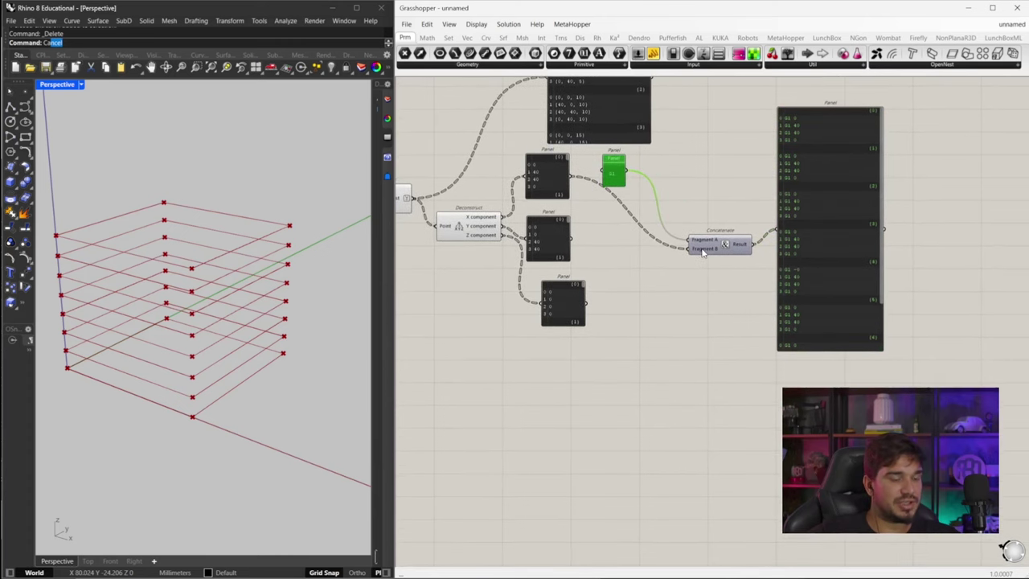
# - Add a third input to the Concatenate component and move the X-coordinate wire from Fragment B to it
pyautogui.scroll(5, 704, 270)
pyautogui.click(782, 248)
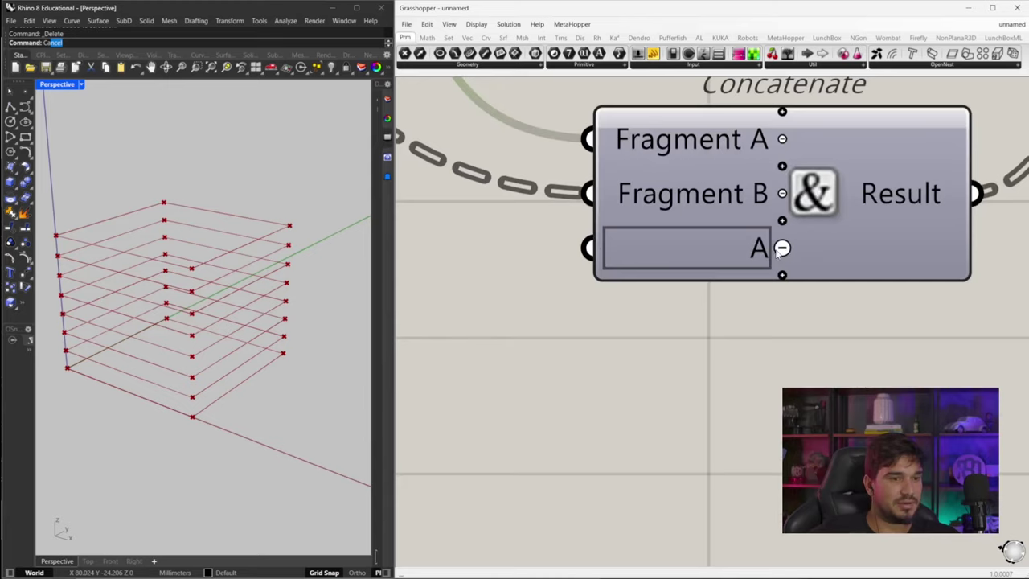
pyautogui.scroll(-5, 707, 233)
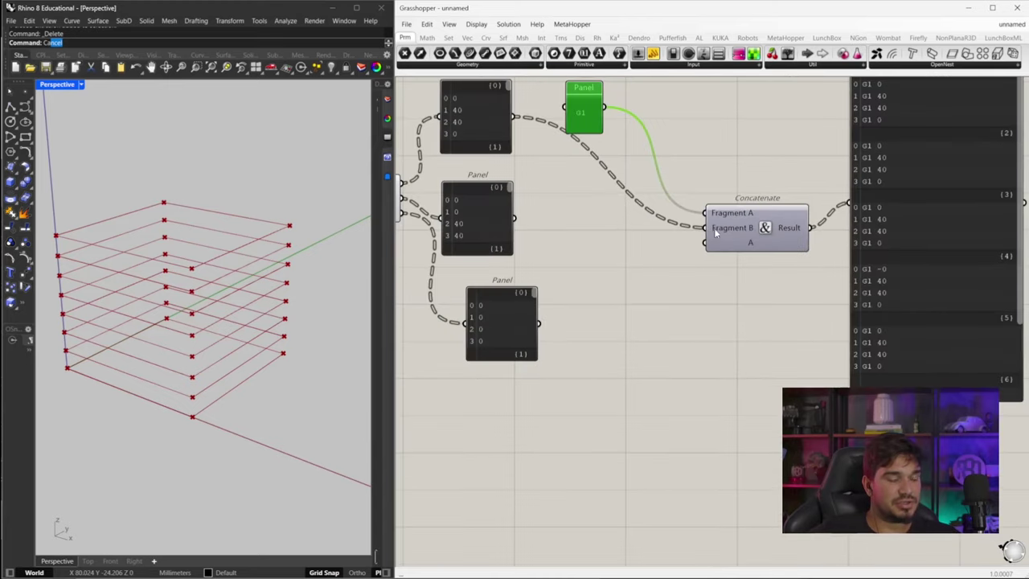
pyautogui.keyDown('ctrl'); pyautogui.keyDown('shift'); pyautogui.moveTo(706, 228); pyautogui.dragTo(708, 252); pyautogui.keyUp('shift'); pyautogui.keyUp('ctrl')
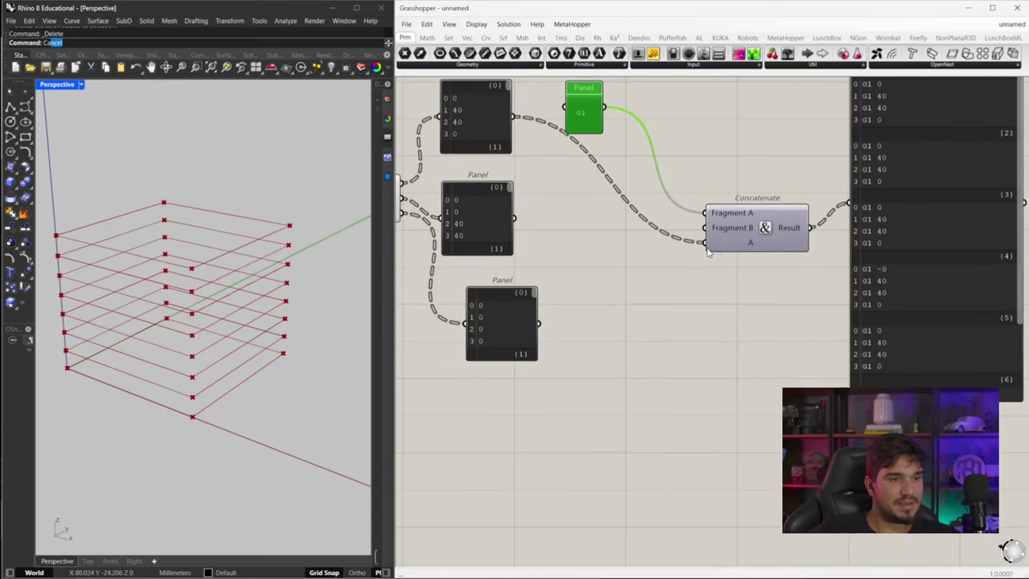
pyautogui.rightClick(714, 227)
# - Duplicate the G1 panel just below the original and check the X-coordinate format in the G-code file in Notepad
pyautogui.click(584, 116)
pyautogui.moveTo(583, 116); pyautogui.dragTo(613, 179)
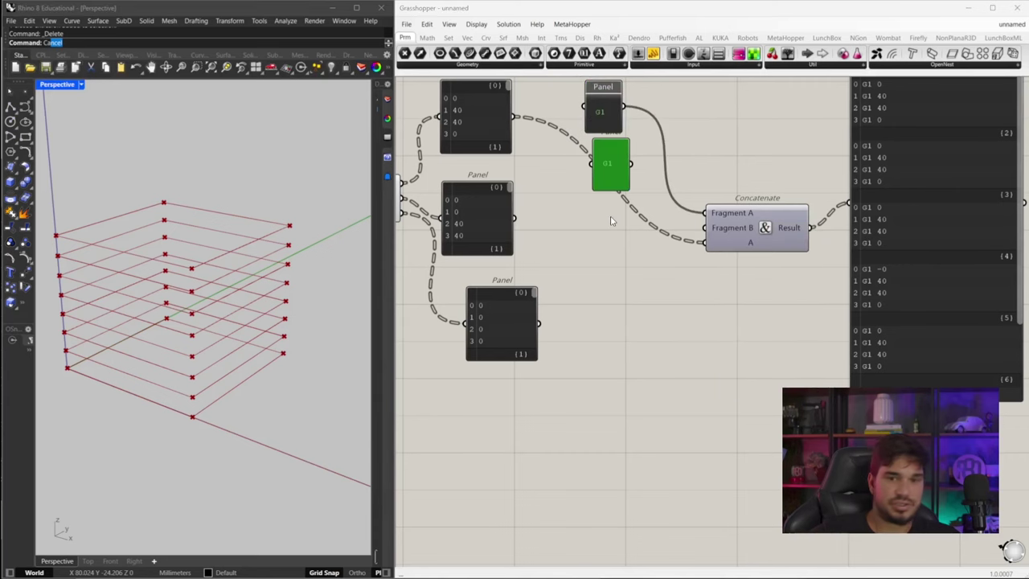
pyautogui.hotkey('alt', 'Tab')
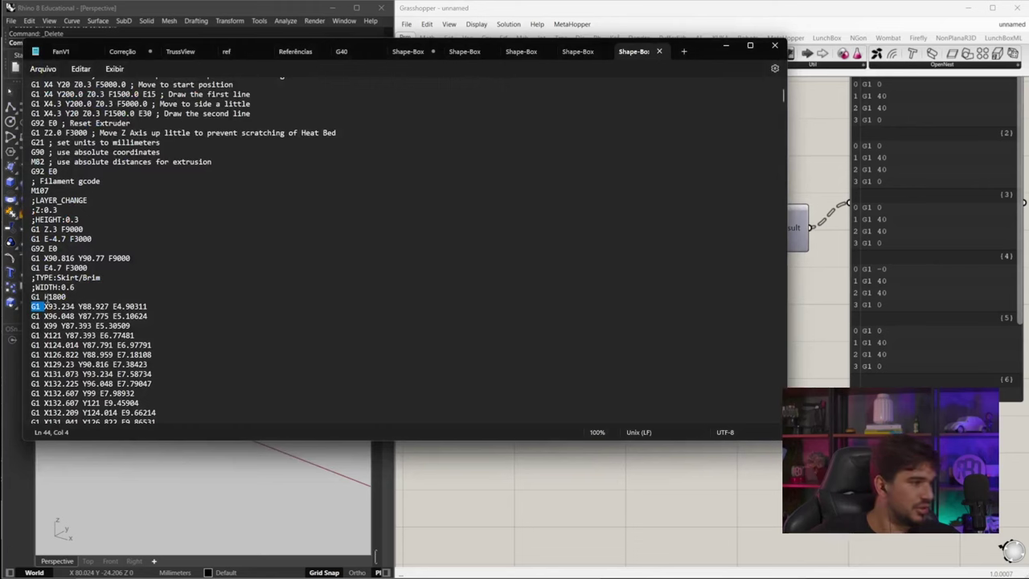
pyautogui.moveTo(45, 309); pyautogui.dragTo(77, 314)
pyautogui.hotkey('alt', 'Tab')
# - Change the duplicated panel's text to X with a leading space and connect it to Fragment B
pyautogui.scroll(2, 667, 266)
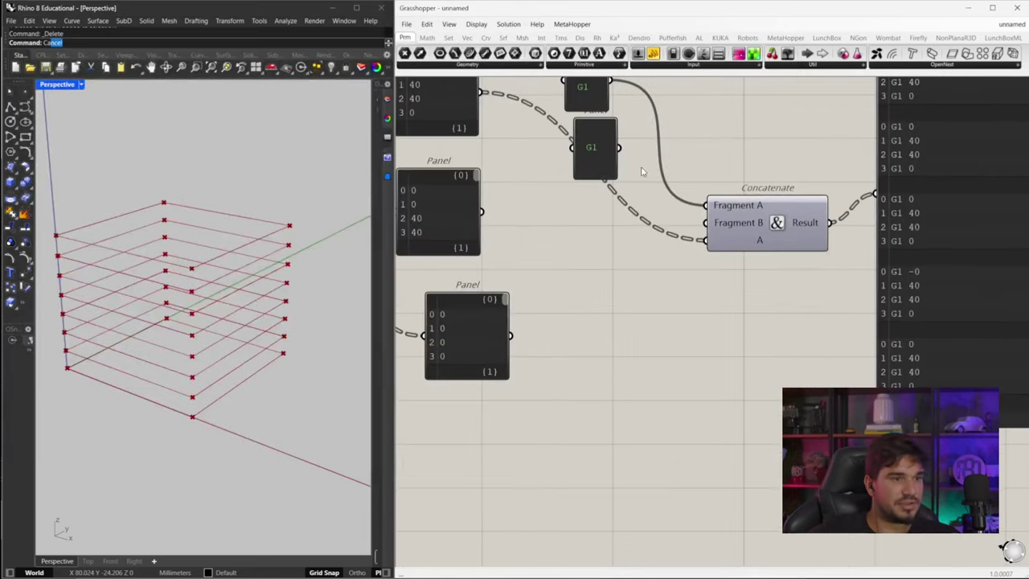
pyautogui.doubleClick(600, 153)
pyautogui.write('X')
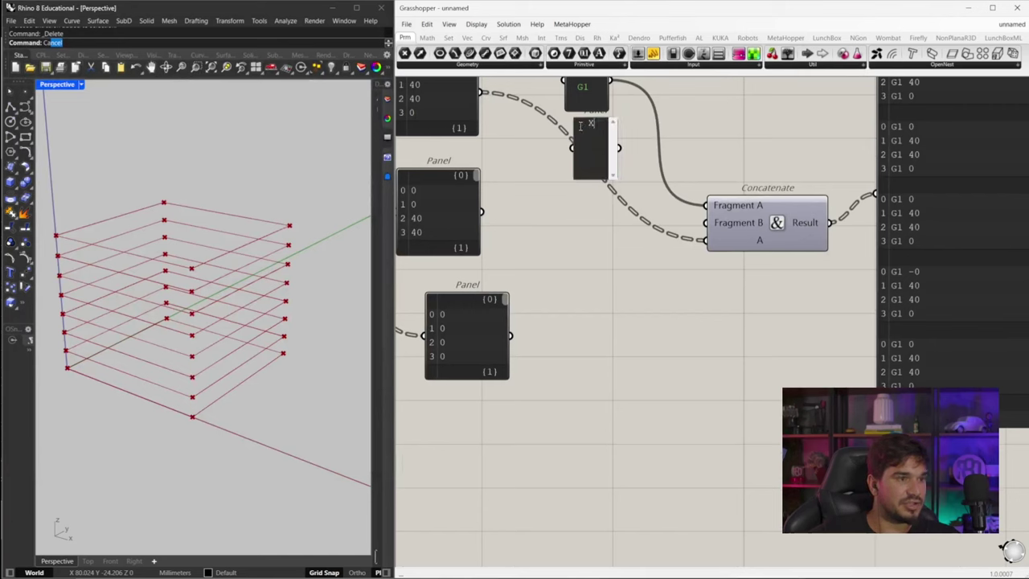
pyautogui.click(596, 233)
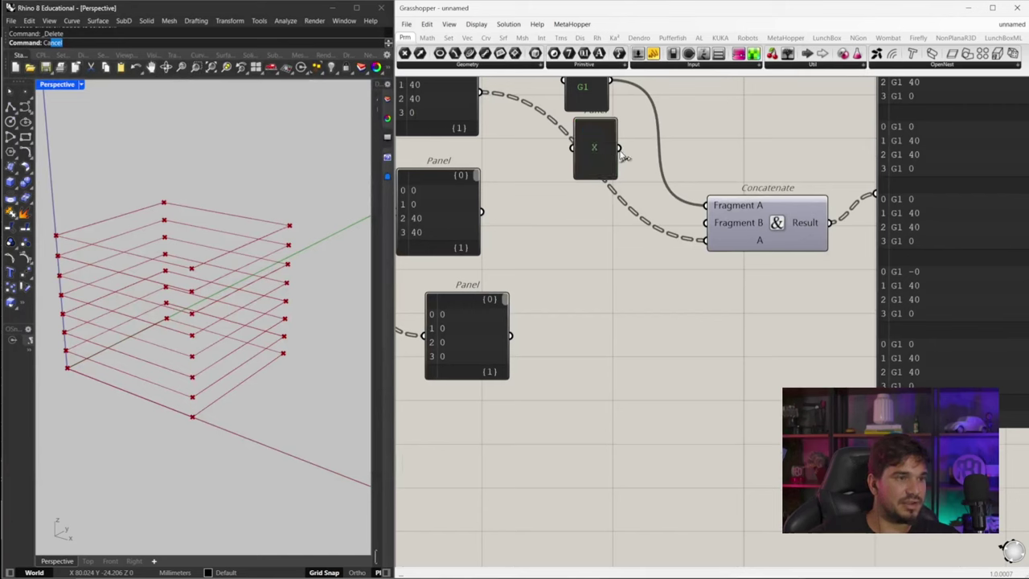
pyautogui.moveTo(619, 148); pyautogui.dragTo(708, 225)
# - Place a copy of the X panel further down and add four more inputs to the Concatenate component
pyautogui.moveTo(623, 106); pyautogui.dragTo(534, 181, button='right')
pyautogui.moveTo(524, 193); pyautogui.dragTo(535, 383)
pyautogui.scroll(5, 649, 332)
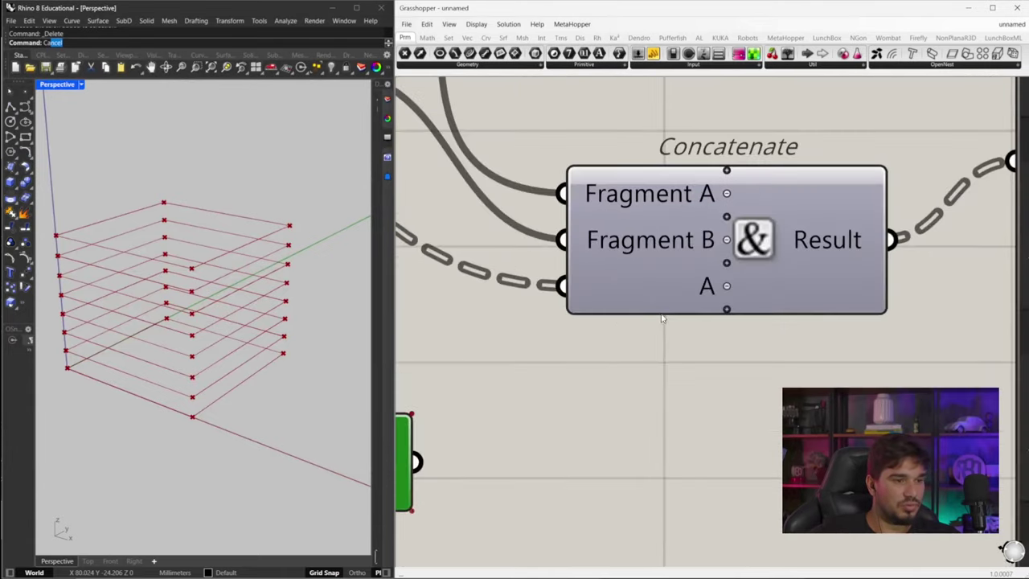
pyautogui.click(726, 284)
pyautogui.click(727, 330)
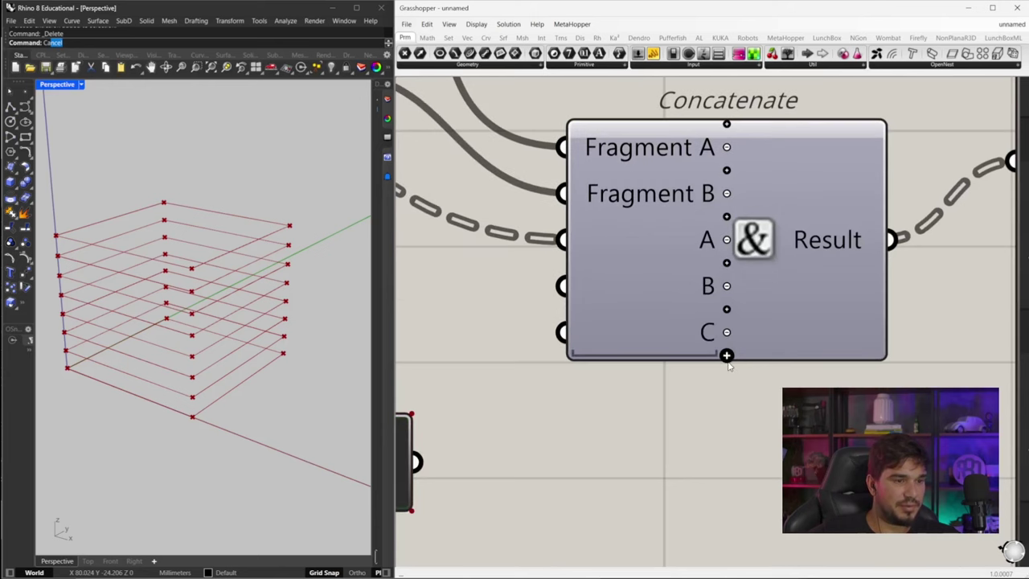
pyautogui.click(727, 355)
pyautogui.click(727, 377)
pyautogui.scroll(-3, 676, 290)
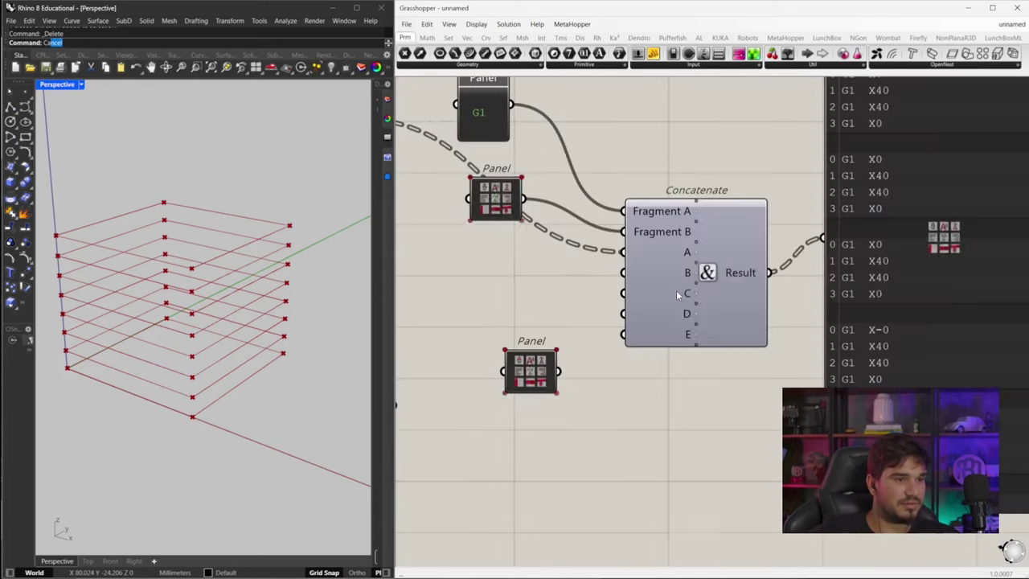
# - Rename the first three Concatenate inputs to G1, X and Xc
pyautogui.rightClick(744, 201)
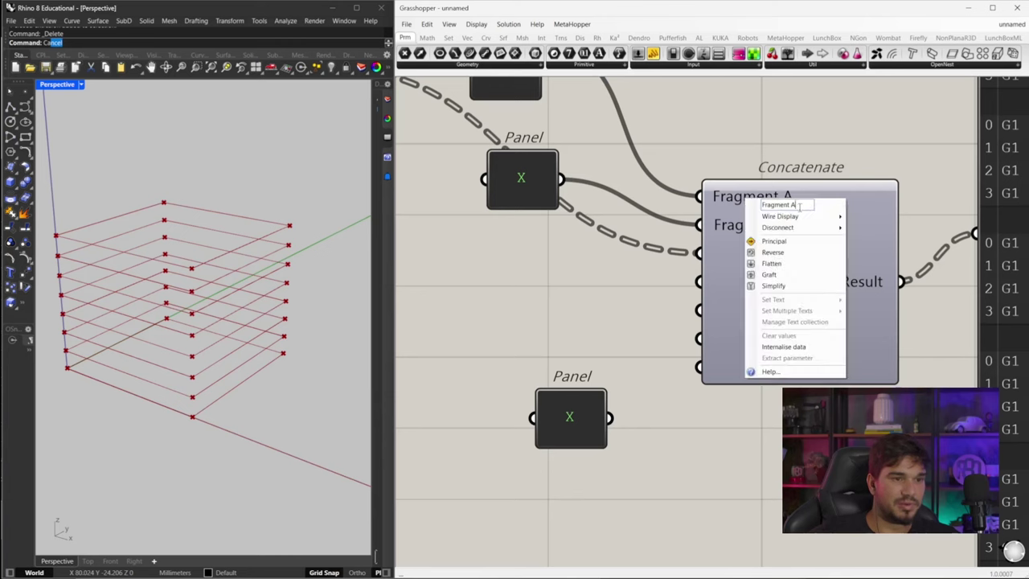
pyautogui.write('G1')
pyautogui.click(740, 170)
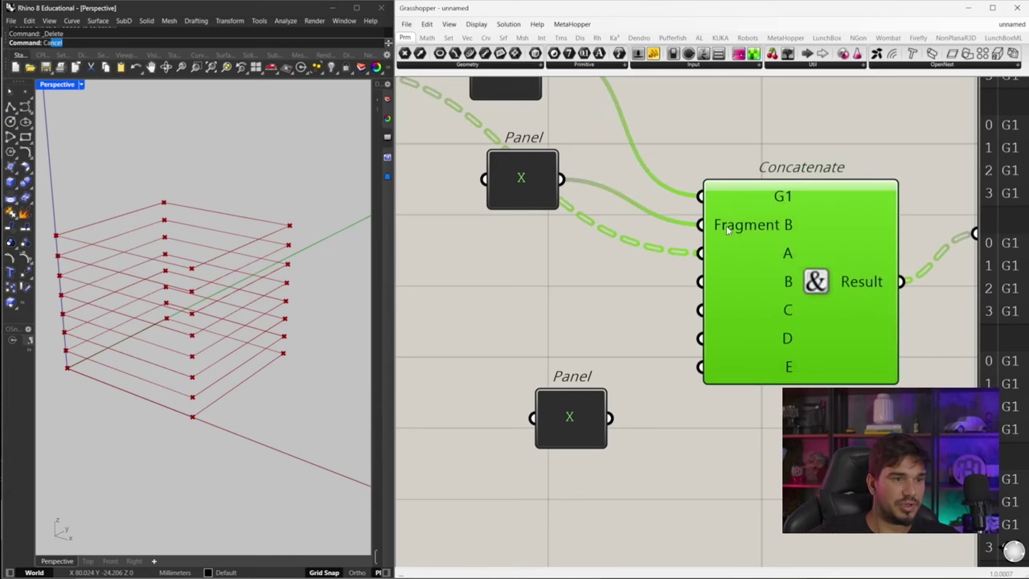
pyautogui.rightClick(727, 227)
pyautogui.write('X')
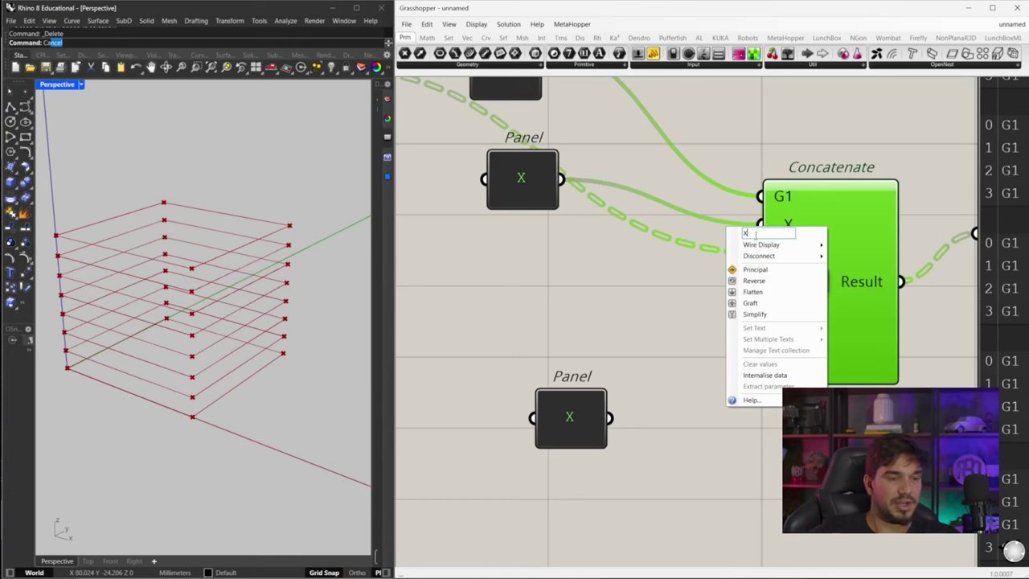
pyautogui.click(724, 215)
pyautogui.rightClick(805, 254)
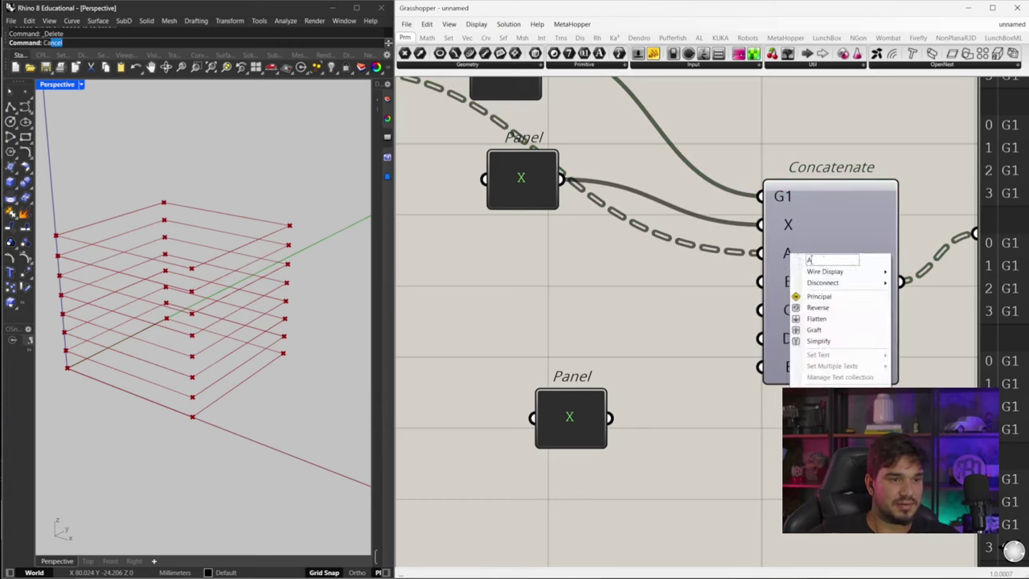
pyautogui.click(734, 275)
# - Rename Concatenate inputs B and C to Y and Yc
pyautogui.rightClick(791, 281)
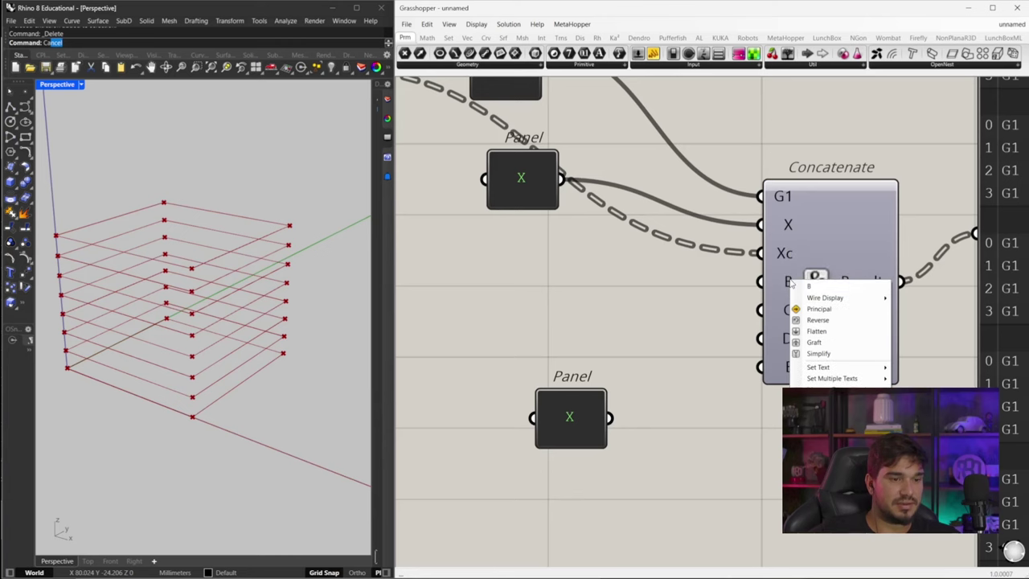
pyautogui.write('Y')
pyautogui.click(724, 316)
pyautogui.rightClick(784, 310)
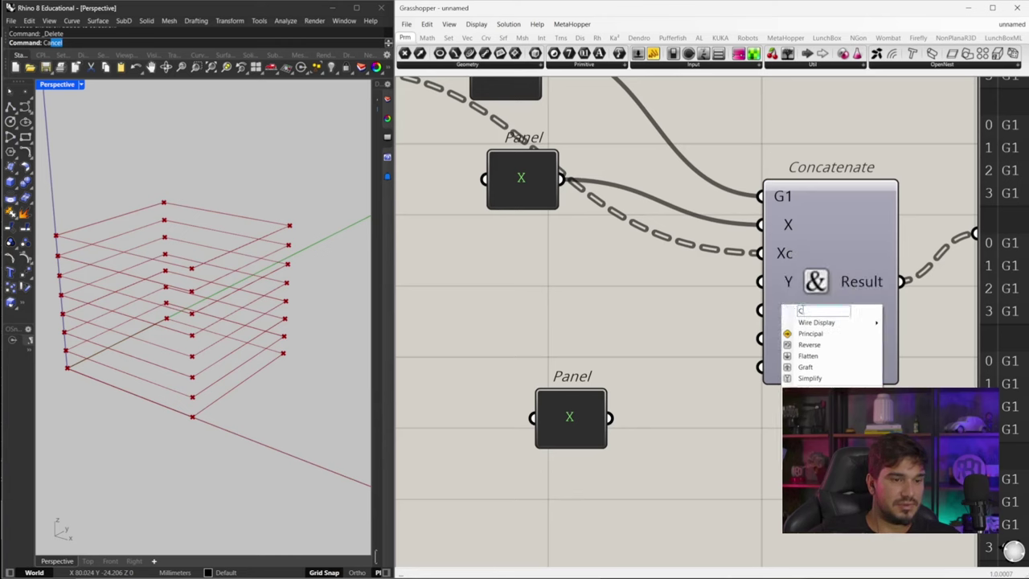
pyautogui.click(721, 321)
# - Rename Concatenate inputs D and E to Z and Zc
pyautogui.rightClick(785, 339)
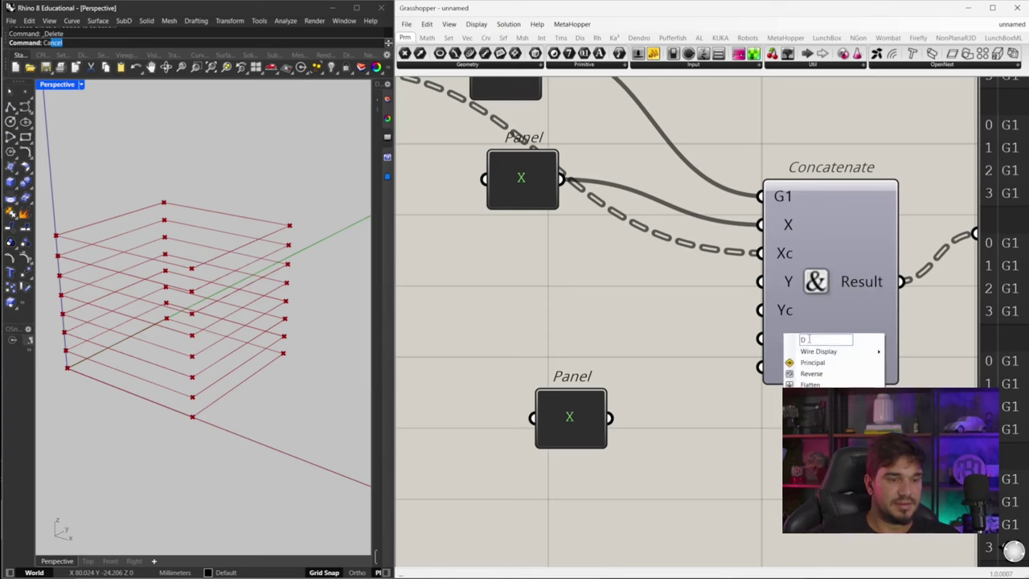
pyautogui.write('Z')
pyautogui.click(734, 355)
pyautogui.rightClick(788, 366)
pyautogui.write('Zc')
pyautogui.click(710, 352)
# - Add two more inputs below Zc on the Concatenate component
pyautogui.scroll(5, 796, 382)
pyautogui.click(807, 375)
pyautogui.scroll(-2, 800, 382)
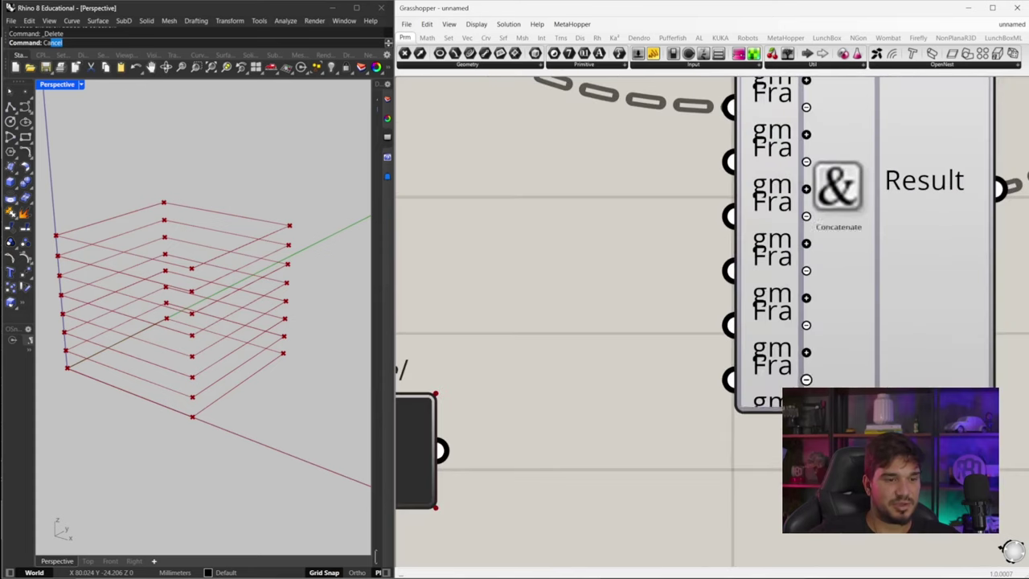
pyautogui.scroll(-4, 728, 329)
pyautogui.scroll(4, 728, 329)
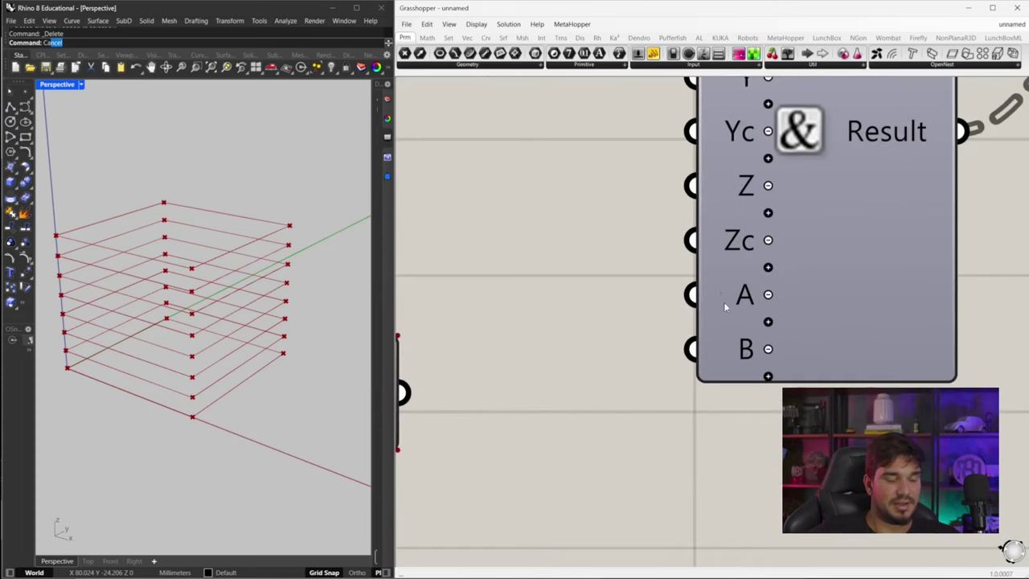
pyautogui.scroll(-2, 728, 301)
# - Rename the two new Concatenate inputs to E and Ec
pyautogui.rightClick(738, 302)
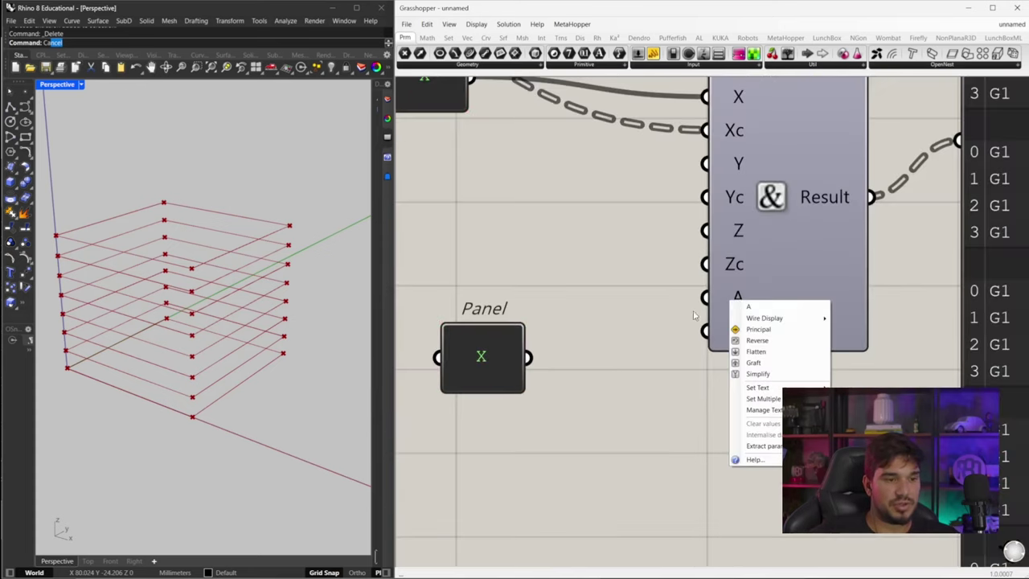
pyautogui.write('E')
pyautogui.press('Return')
pyautogui.rightClick(734, 329)
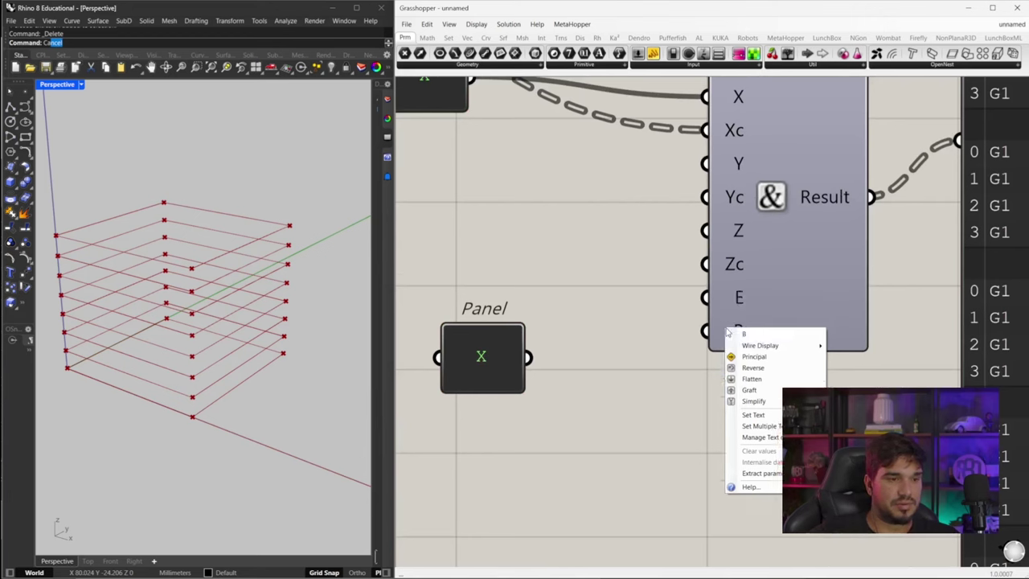
pyautogui.write('Ec')
pyautogui.press('Return')
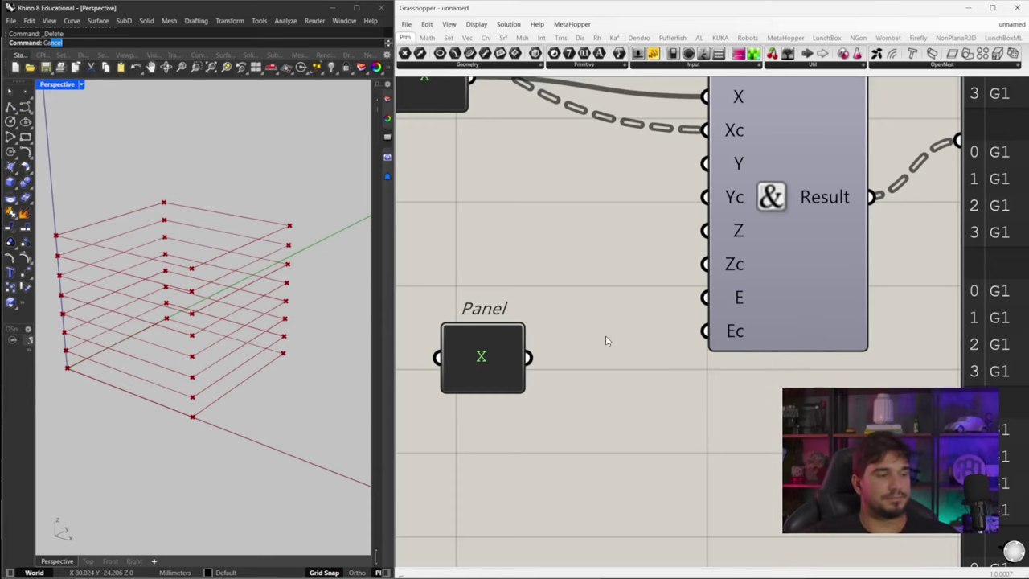
# - Reposition the Y-component panel between the X and Z coordinate panels
pyautogui.scroll(-3, 606, 341)
pyautogui.scroll(2, 585, 268)
pyautogui.scroll(1, 584, 269)
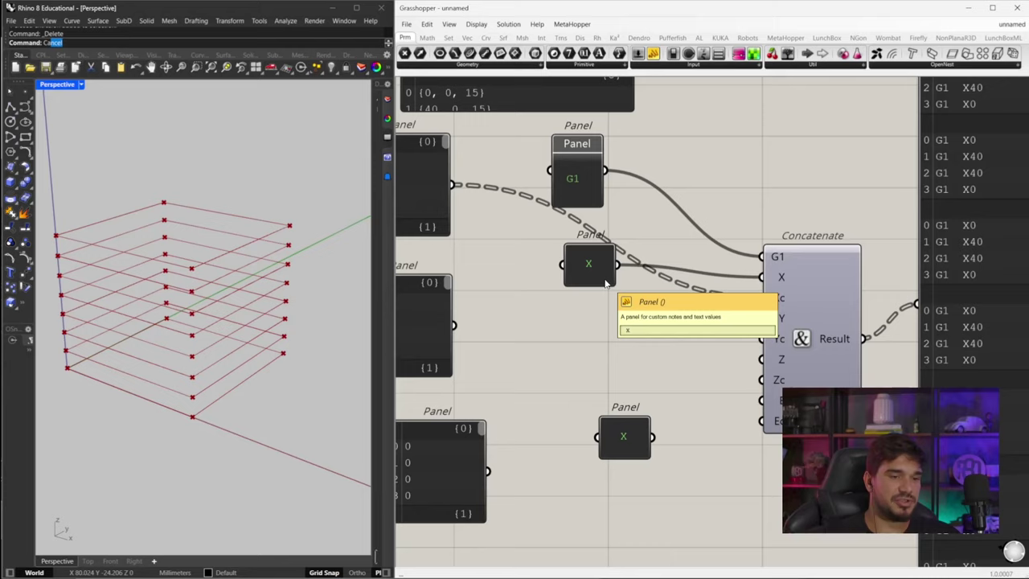
pyautogui.scroll(-3, 604, 283)
pyautogui.scroll(2, 601, 286)
pyautogui.scroll(-1, 603, 287)
pyautogui.moveTo(613, 305); pyautogui.dragTo(676, 296, button='right')
pyautogui.moveTo(568, 284); pyautogui.dragTo(573, 305)
pyautogui.moveTo(648, 305); pyautogui.dragTo(673, 312)
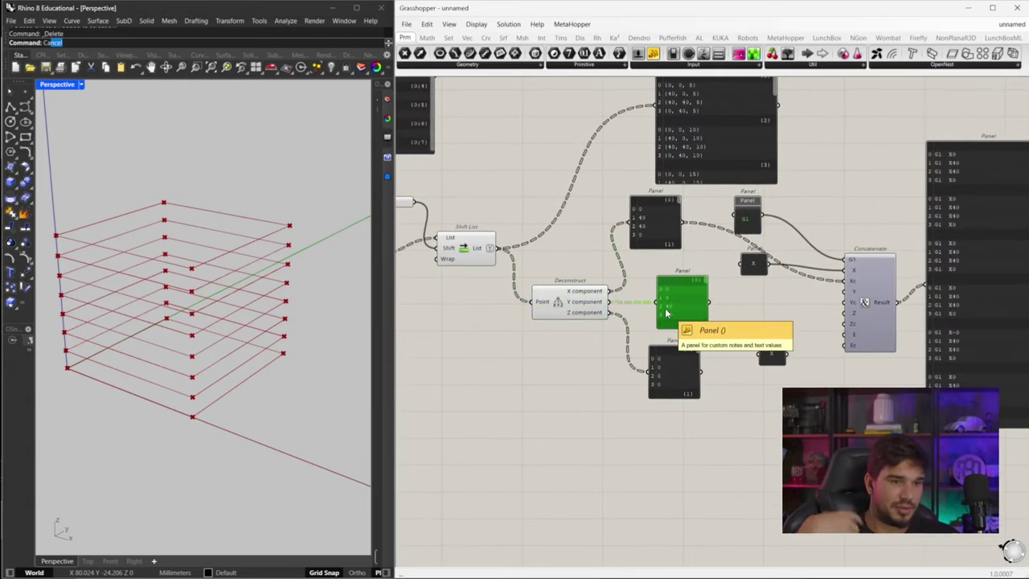
# - Move the unconnected X panel just below the connected one and change its letter to Y
pyautogui.scroll(3, 851, 309)
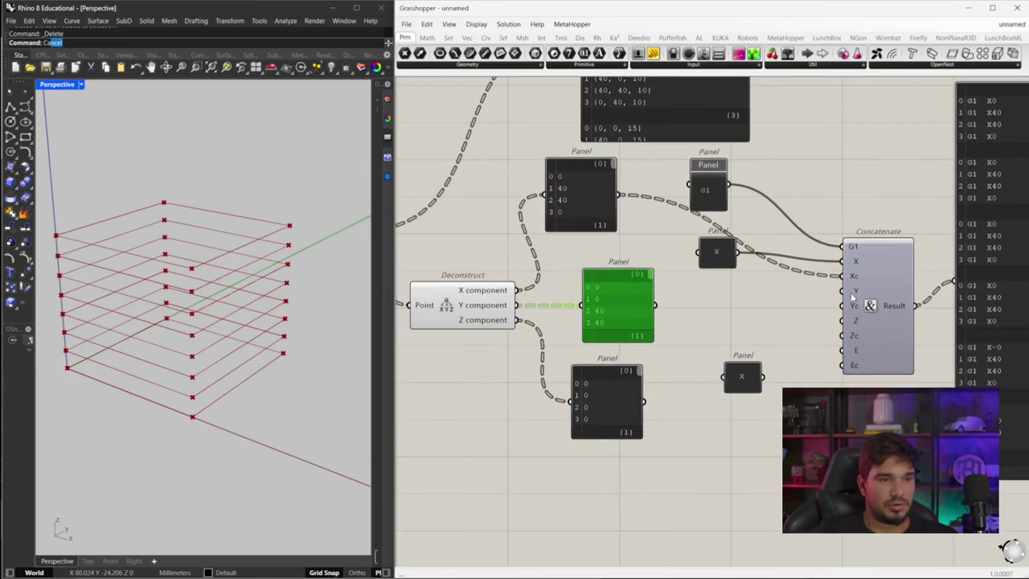
pyautogui.moveTo(723, 257); pyautogui.dragTo(724, 257)
pyautogui.moveTo(753, 383); pyautogui.dragTo(747, 310)
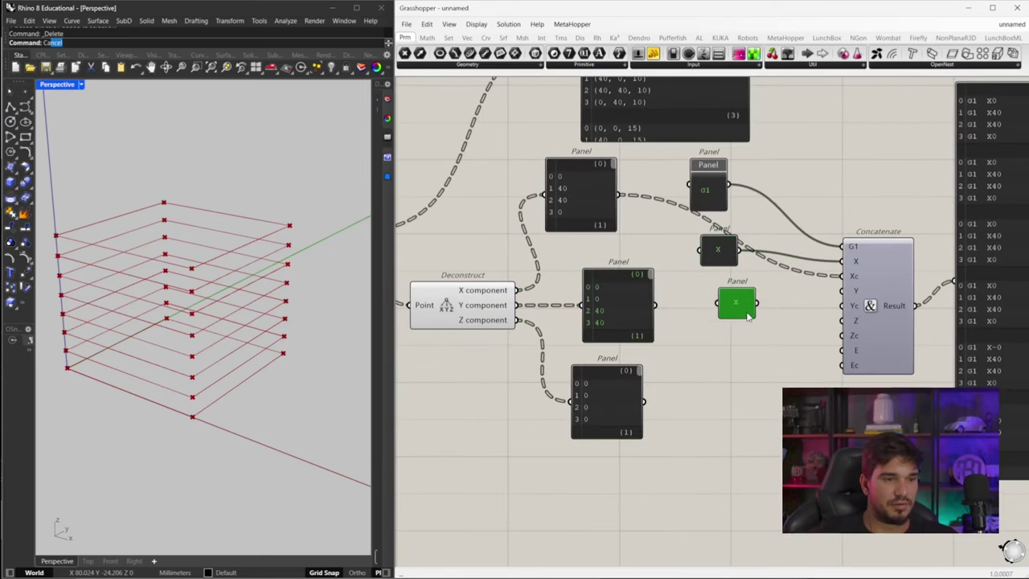
pyautogui.doubleClick(747, 310)
pyautogui.write('Y')
pyautogui.click(773, 415)
# - Connect the Y letter panel to the Y input and the Y-coordinate panel to the Yc input of Concatenate
pyautogui.moveTo(805, 372); pyautogui.dragTo(688, 336, button='right')
pyautogui.moveTo(627, 277); pyautogui.dragTo(726, 256)
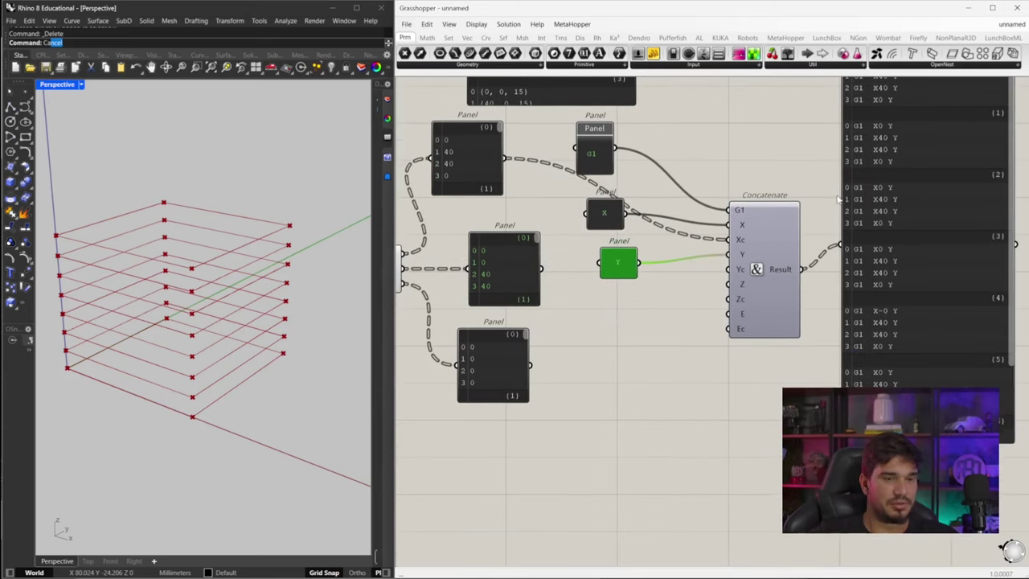
pyautogui.moveTo(537, 269); pyautogui.dragTo(728, 268)
pyautogui.moveTo(541, 304); pyautogui.dragTo(567, 280, button='right')
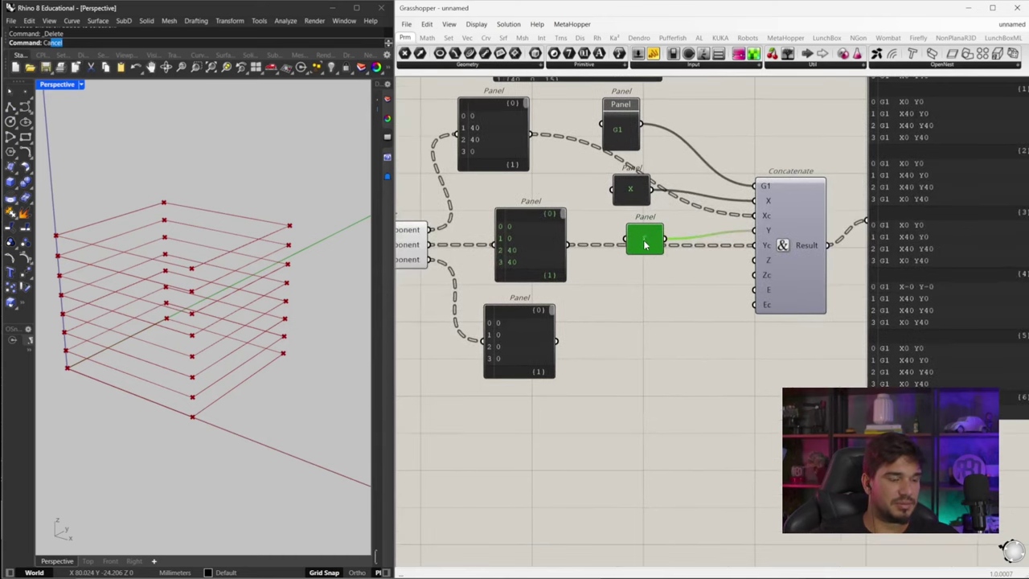
# - Duplicate the Y letter panel below itself and change the copy's letter to Z
pyautogui.click(648, 300)
pyautogui.hotkey('ctrl', 'v')
pyautogui.moveTo(647, 286)
pyautogui.mouseDown()
pyautogui.moveTo(634, 343)
pyautogui.moveTo(648, 318)
pyautogui.moveTo(646, 341)
pyautogui.moveTo(651, 290)
pyautogui.mouseUp()
pyautogui.doubleClick(651, 290)
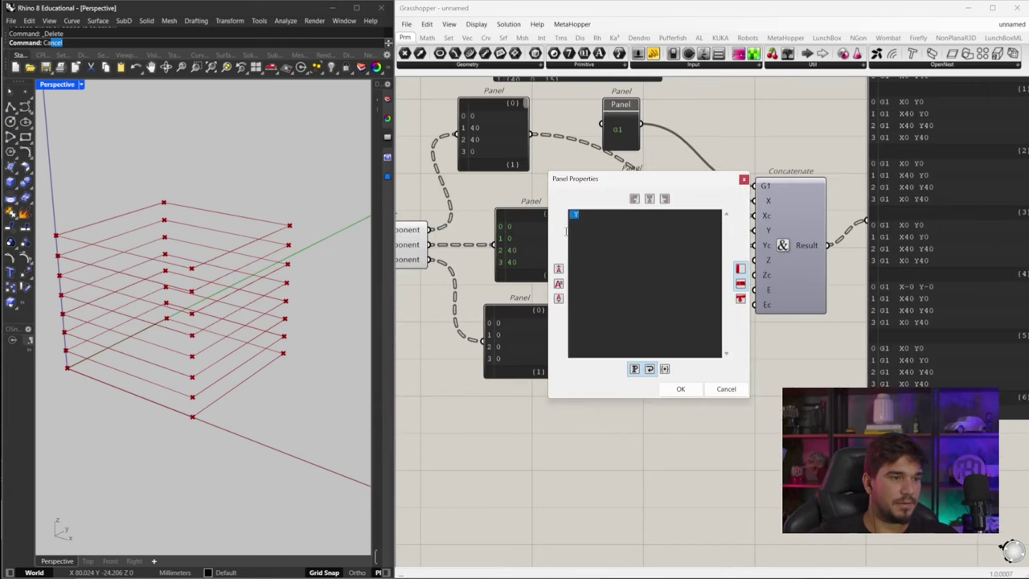
pyautogui.write('z')
pyautogui.click(680, 389)
# - Connect the Z letter panel to input Z and the Z-coordinate panel to input Zc, and review the concatenated lines
pyautogui.moveTo(661, 292); pyautogui.dragTo(766, 260)
pyautogui.moveTo(558, 342); pyautogui.dragTo(750, 282)
pyautogui.moveTo(857, 291); pyautogui.dragTo(621, 355, button='right')
pyautogui.moveTo(788, 173); pyautogui.dragTo(778, 215, button='right')
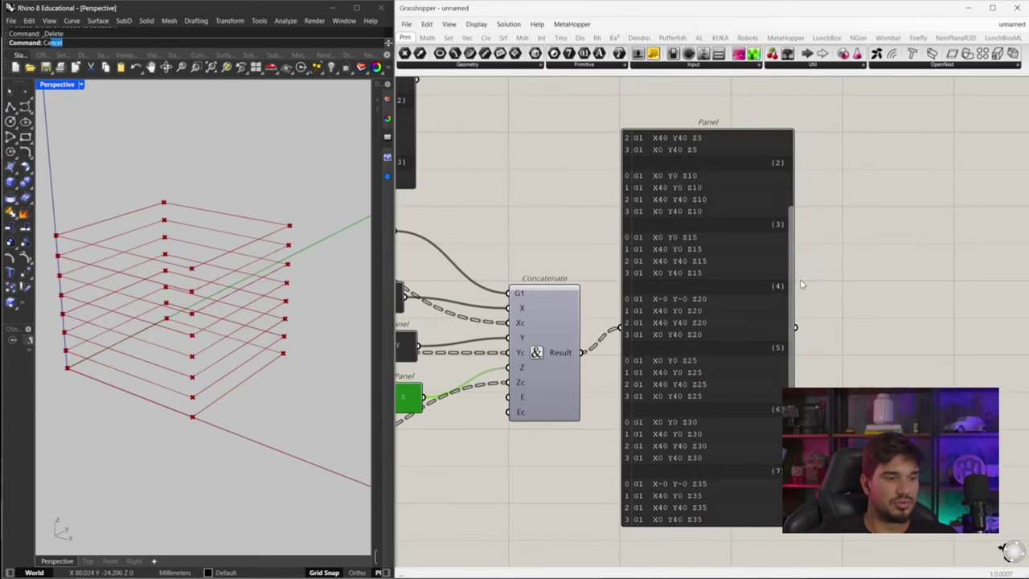
# - Remove the trailing space from the G1 panel's text so only one space precedes the X coordinate
pyautogui.moveTo(470, 301); pyautogui.dragTo(646, 304, button='right')
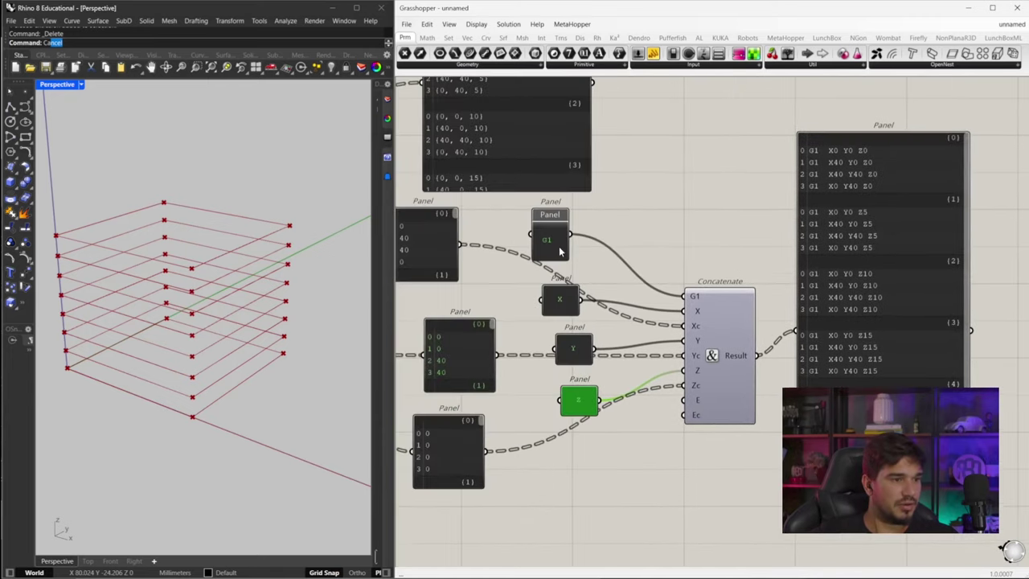
pyautogui.doubleClick(560, 252)
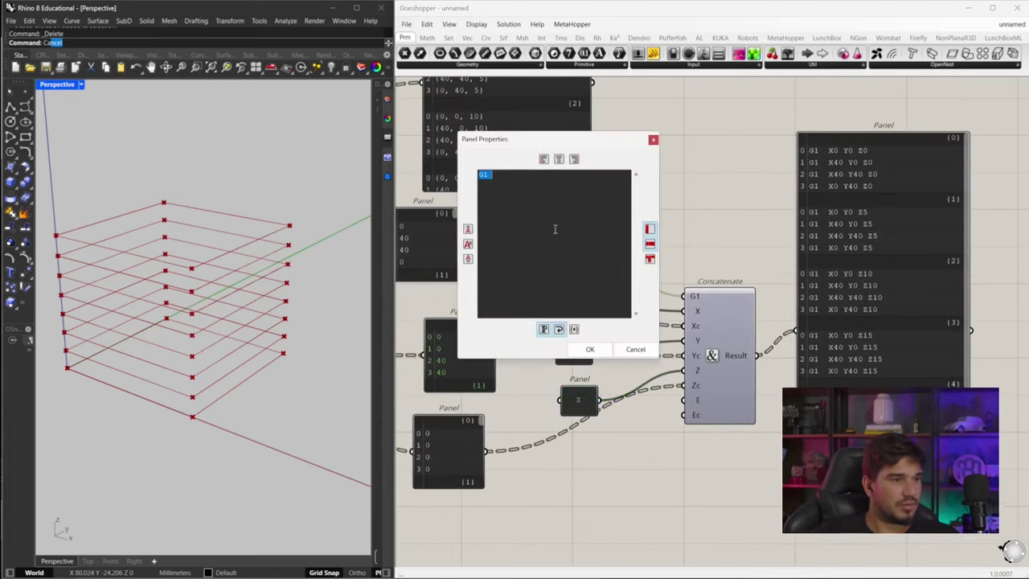
pyautogui.click(589, 350)
pyautogui.scroll(-3, 807, 228)
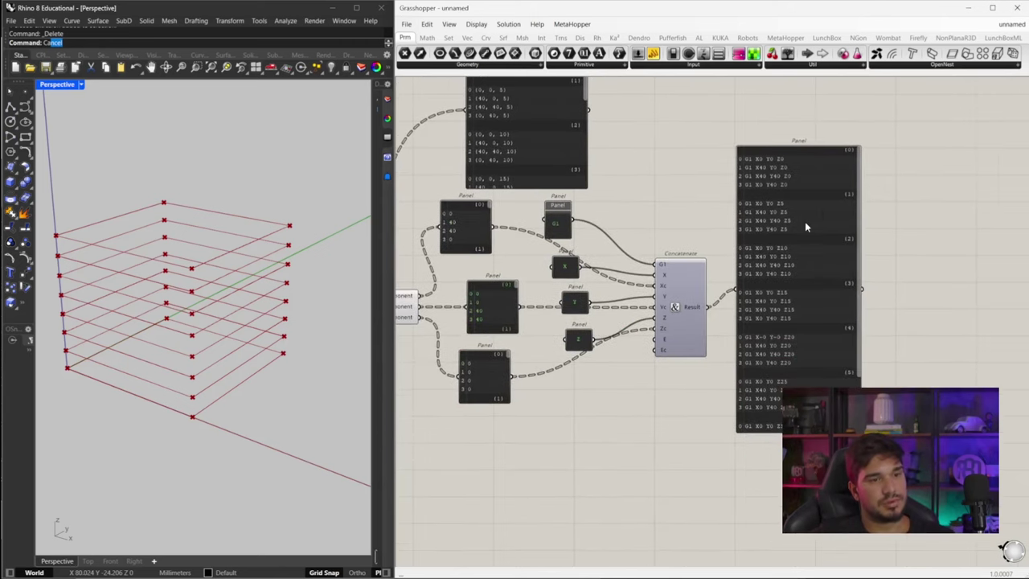
# - Switch to Notepad and review the start-up commands in the sliced Shape-Box G-code, from M104 S130 onward
pyautogui.click(344, 567)
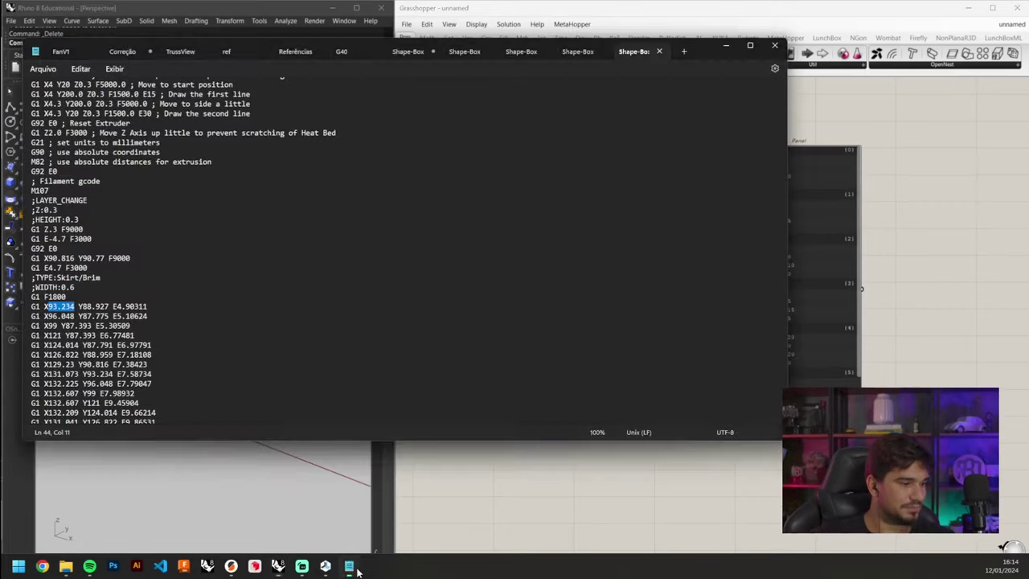
pyautogui.scroll(5, 163, 187)
pyautogui.scroll(1, 66, 78)
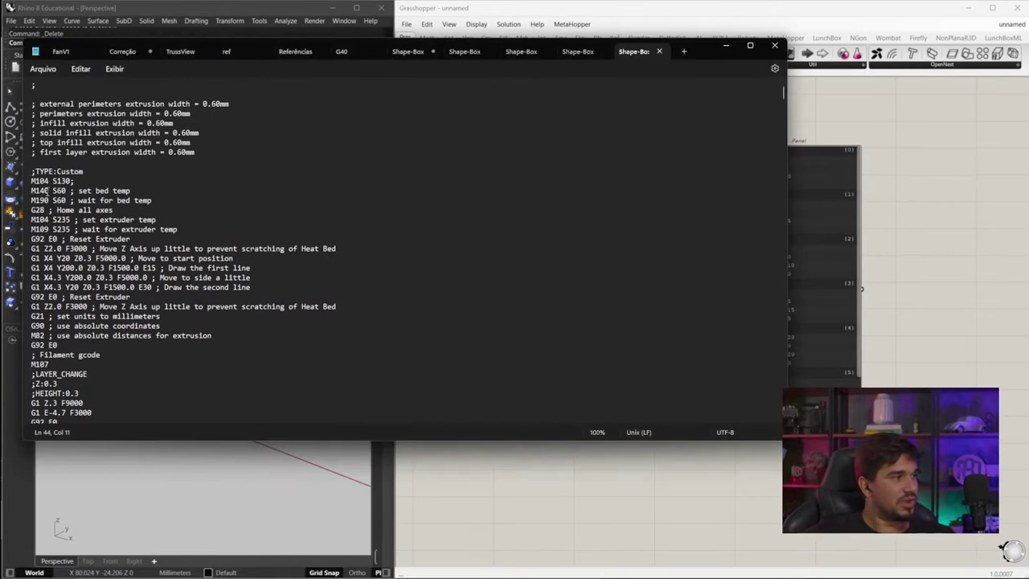
pyautogui.moveTo(33, 182); pyautogui.dragTo(237, 347)
pyautogui.moveTo(939, 239); pyautogui.dragTo(658, 217, button='right')
pyautogui.doubleClick(684, 245)
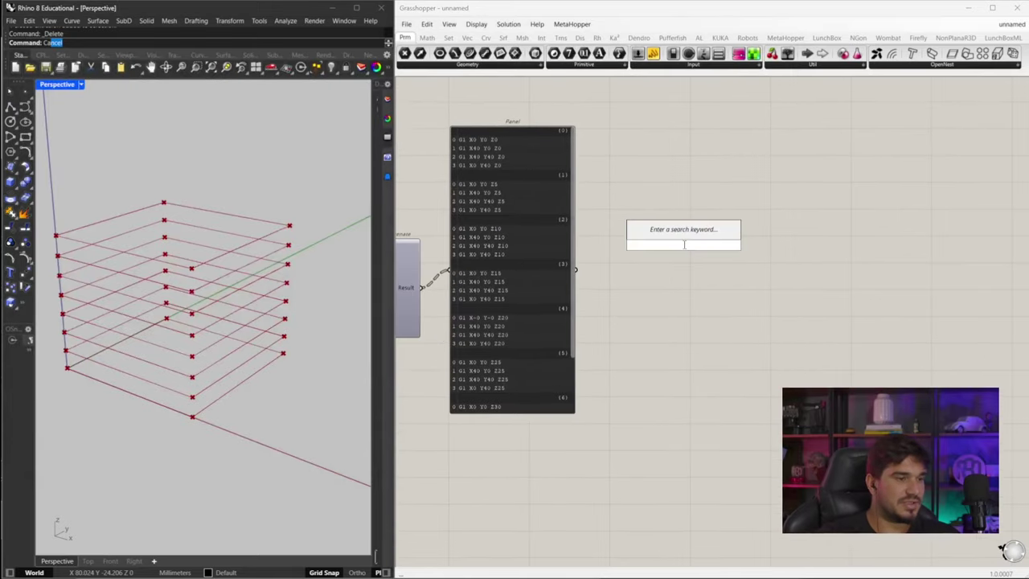
pyautogui.moveTo(560, 248); pyautogui.dragTo(666, 251, button='right')
pyautogui.doubleClick(788, 269)
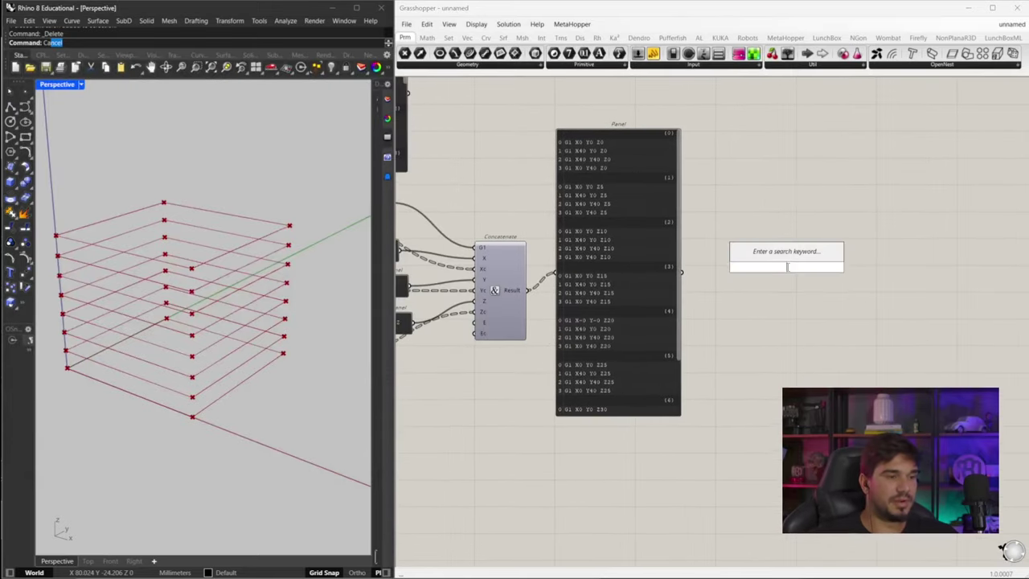
pyautogui.click(717, 226)
# - Move the Concatenate component slightly lower on the canvas, between the letter panels and the output panel
pyautogui.moveTo(485, 283); pyautogui.dragTo(595, 267, button='right')
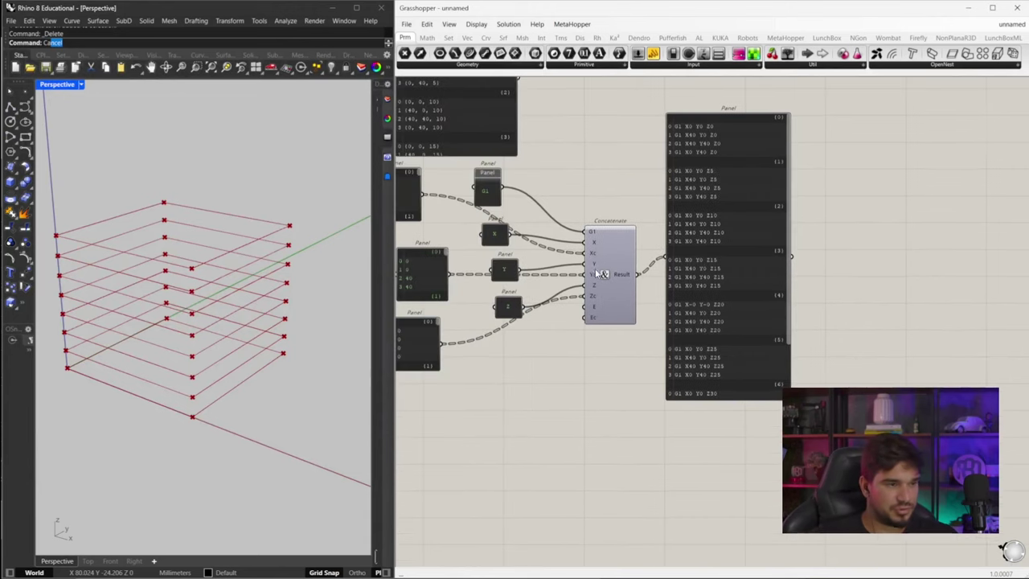
pyautogui.moveTo(598, 306); pyautogui.dragTo(709, 290, button='right')
pyautogui.moveTo(720, 285); pyautogui.dragTo(731, 307)
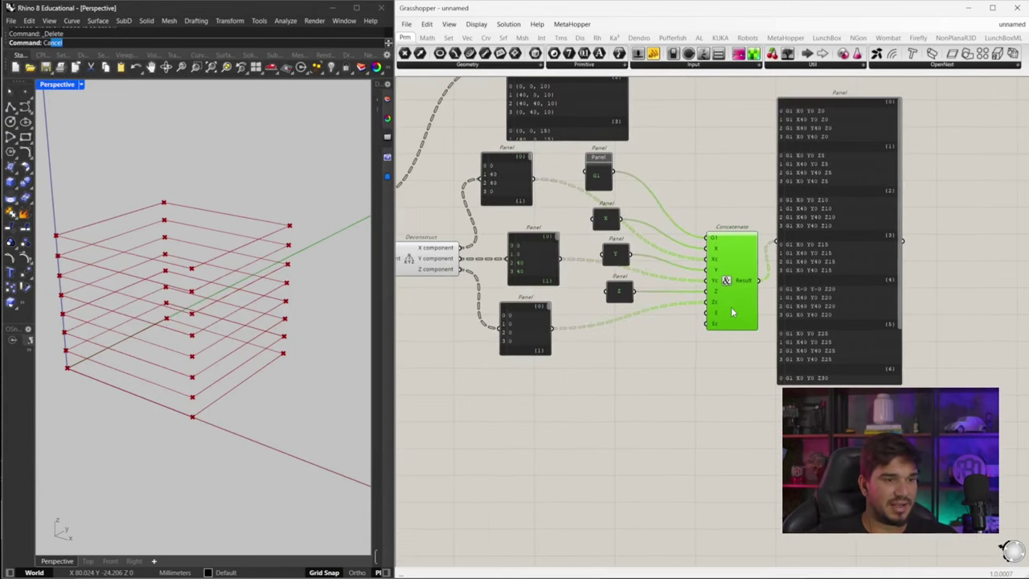
pyautogui.click(629, 293)
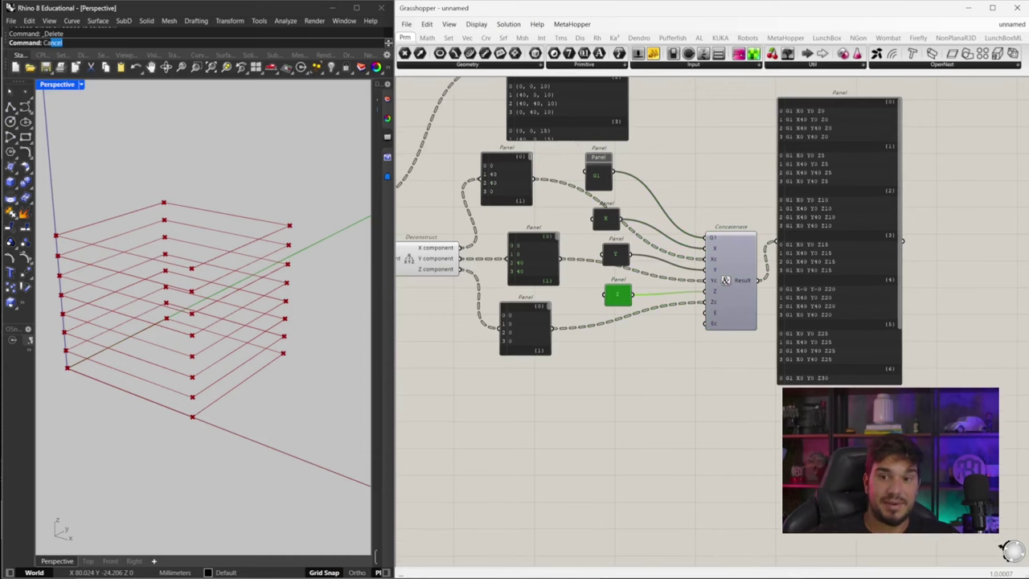
# - Review the definition from the rectangle and contour components through to the concatenated G-code lines
pyautogui.scroll(-3, 725, 280)
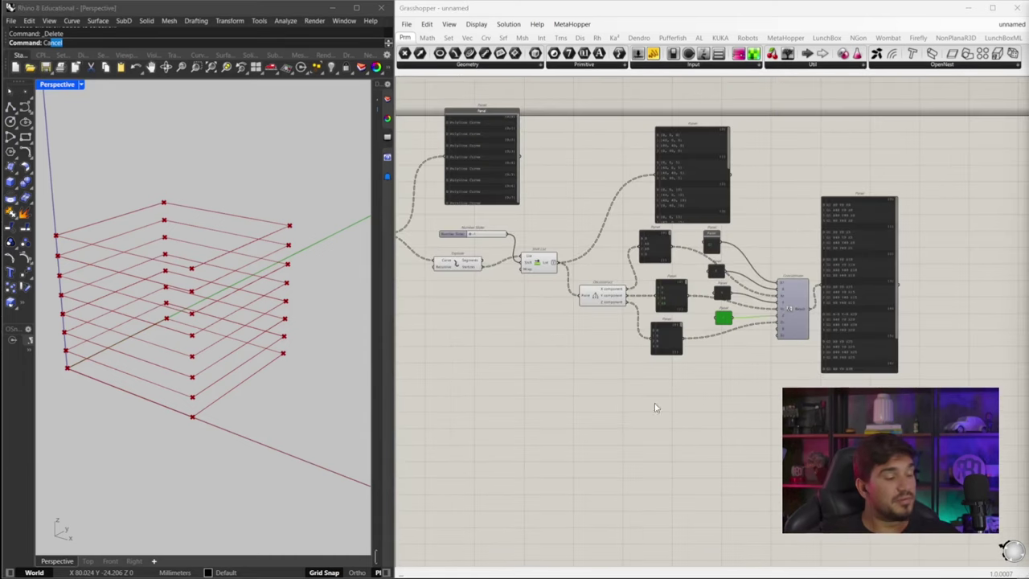
pyautogui.moveTo(545, 393); pyautogui.dragTo(758, 368, button='right')
pyautogui.moveTo(566, 354); pyautogui.dragTo(685, 340, button='right')
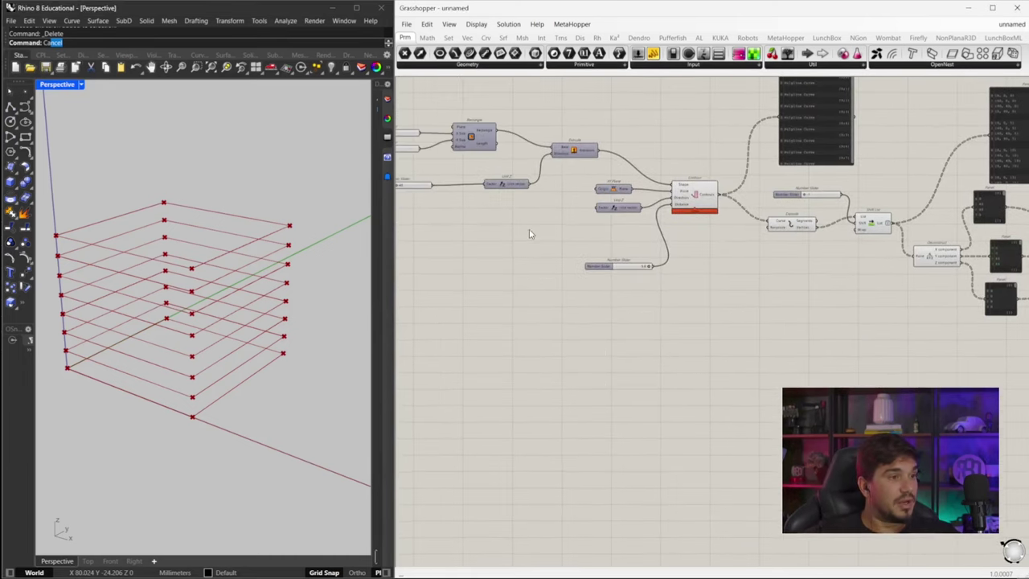
pyautogui.moveTo(500, 238); pyautogui.dragTo(558, 239, button='right')
pyautogui.moveTo(744, 288); pyautogui.dragTo(580, 262, button='right')
pyautogui.moveTo(878, 310); pyautogui.dragTo(623, 302, button='right')
pyautogui.moveTo(707, 334); pyautogui.dragTo(592, 304, button='right')
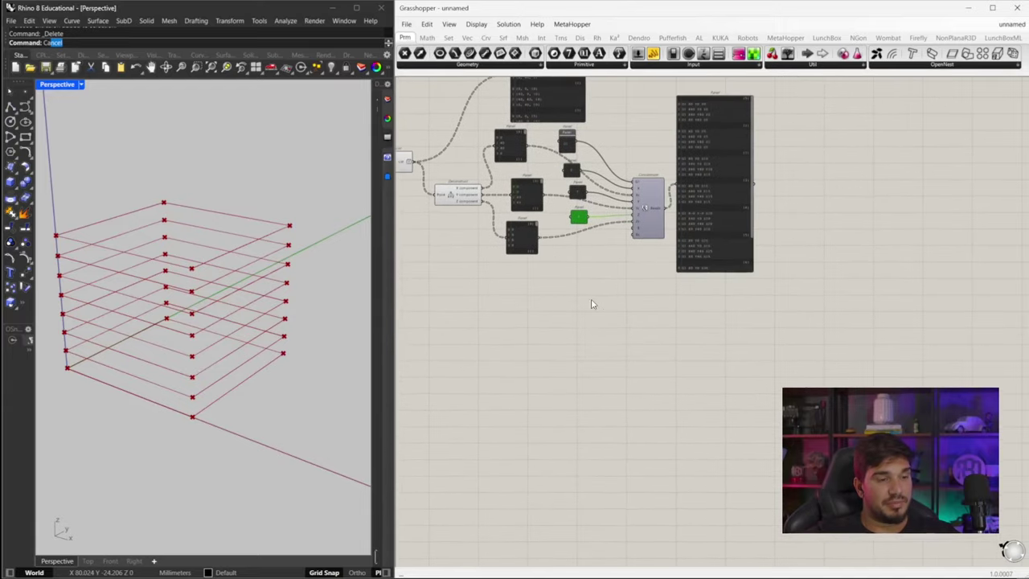
# - Add a number slider ranging from 0 to 1.00 below the coordinate panels and set it to 0.60
pyautogui.scroll(1, 592, 304)
pyautogui.doubleClick(537, 341)
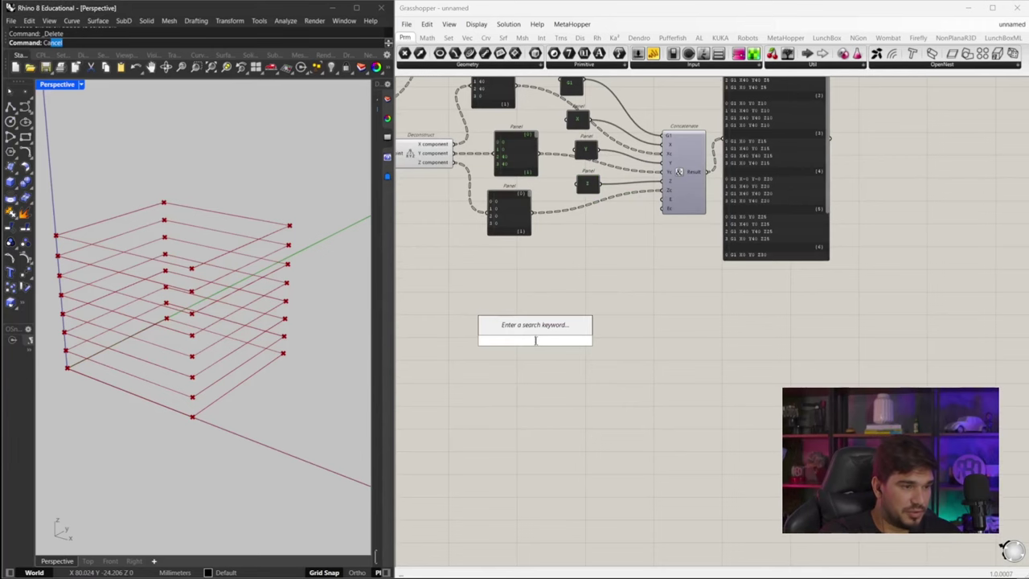
pyautogui.write('0..')
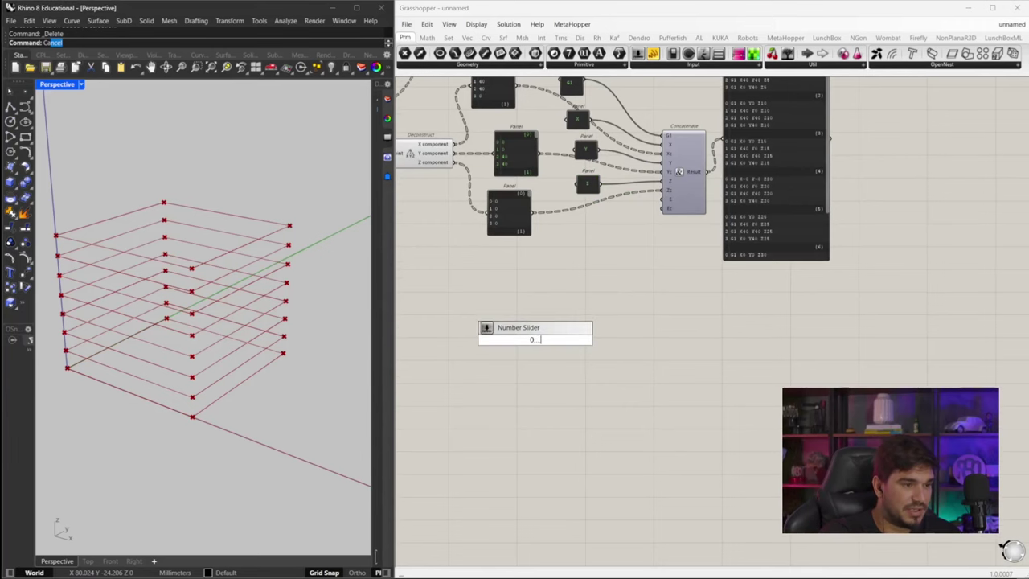
pyautogui.write('100')
pyautogui.press('Return')
pyautogui.scroll(2, 530, 342)
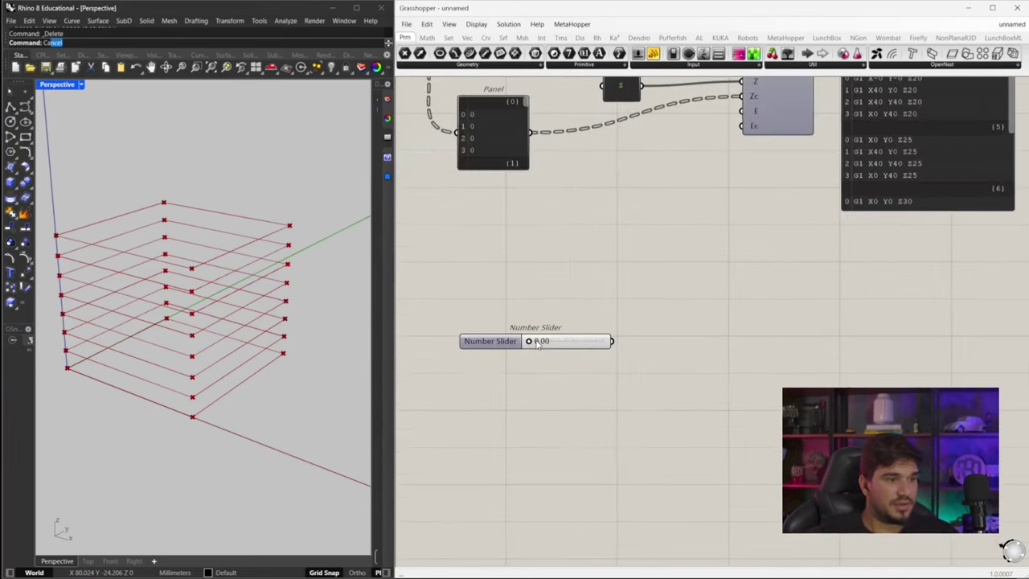
pyautogui.moveTo(528, 344)
pyautogui.mouseDown()
pyautogui.moveTo(575, 347)
pyautogui.moveTo(553, 284)
pyautogui.moveTo(547, 338)
pyautogui.mouseUp()
# - Duplicate the 0.60 slider, set the copy to 0.30 and place it directly beneath the original
pyautogui.hotkey('ctrl', 'c')
pyautogui.hotkey('ctrl', 'v')
pyautogui.click(560, 326)
pyautogui.doubleClick(532, 338)
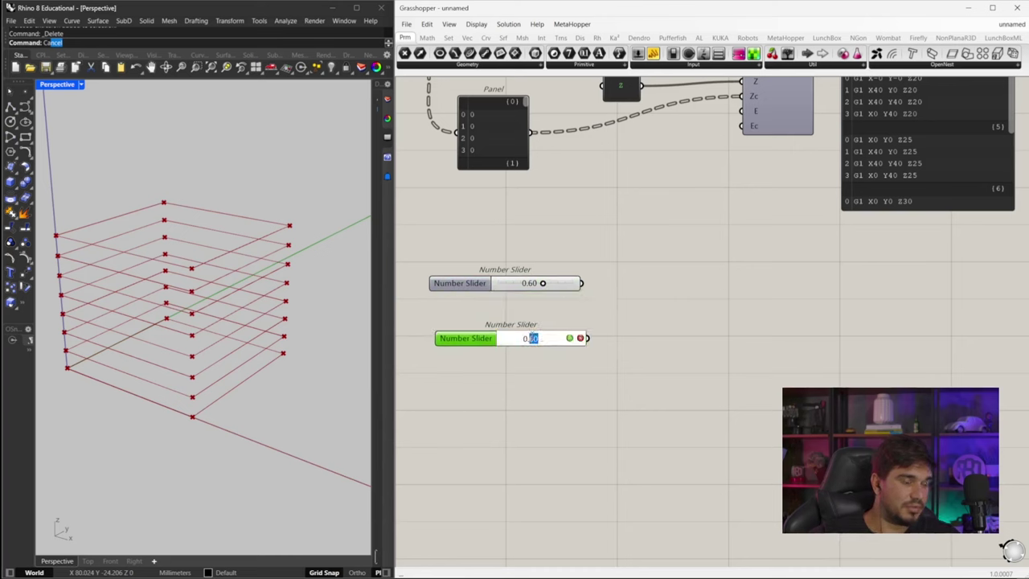
pyautogui.write('3')
pyautogui.press('Return')
pyautogui.moveTo(465, 337); pyautogui.dragTo(463, 319)
# - Rename the 0.60 slider as Nozzle
pyautogui.click(461, 282)
pyautogui.rightClick(459, 283)
pyautogui.moveTo(515, 287); pyautogui.dragTo(459, 287)
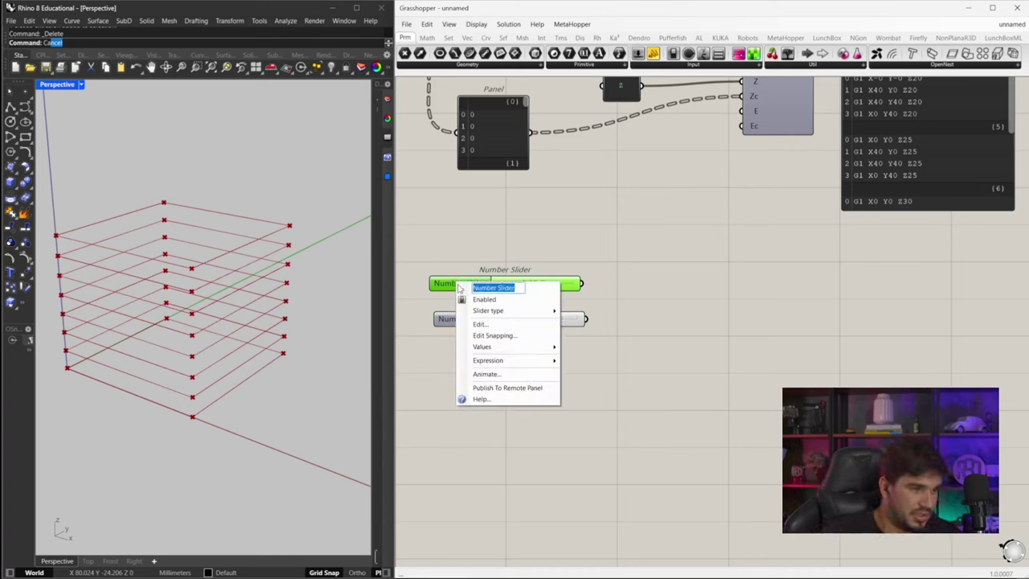
pyautogui.write('Laye')
pyautogui.hotkey('ctrl', 'a')
pyautogui.write('Nozz')
pyautogui.press('Return')
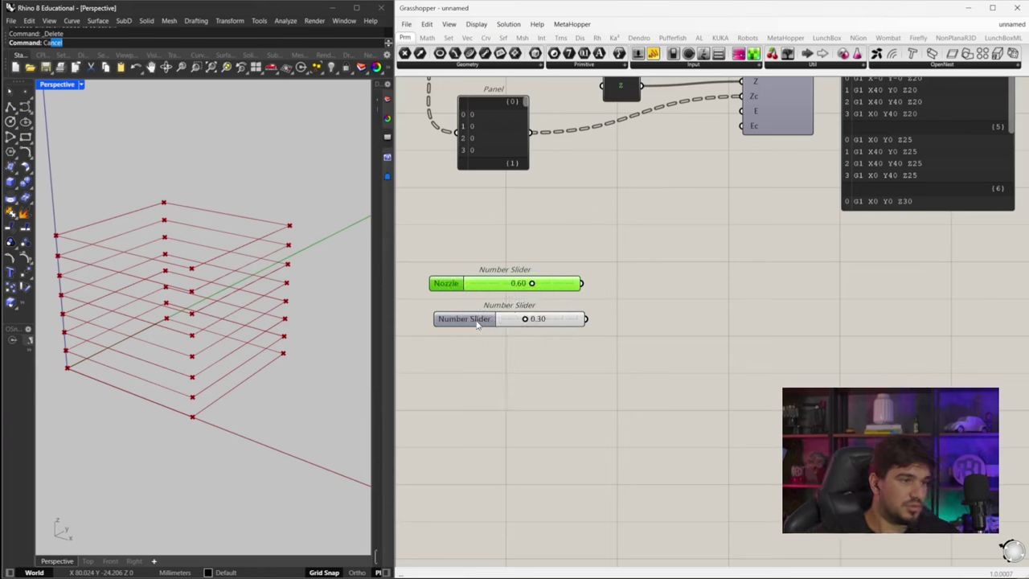
# - Rename the 0.30 slider as Layer, removing the stray character after the name
pyautogui.rightClick(477, 320)
pyautogui.write('Layer')
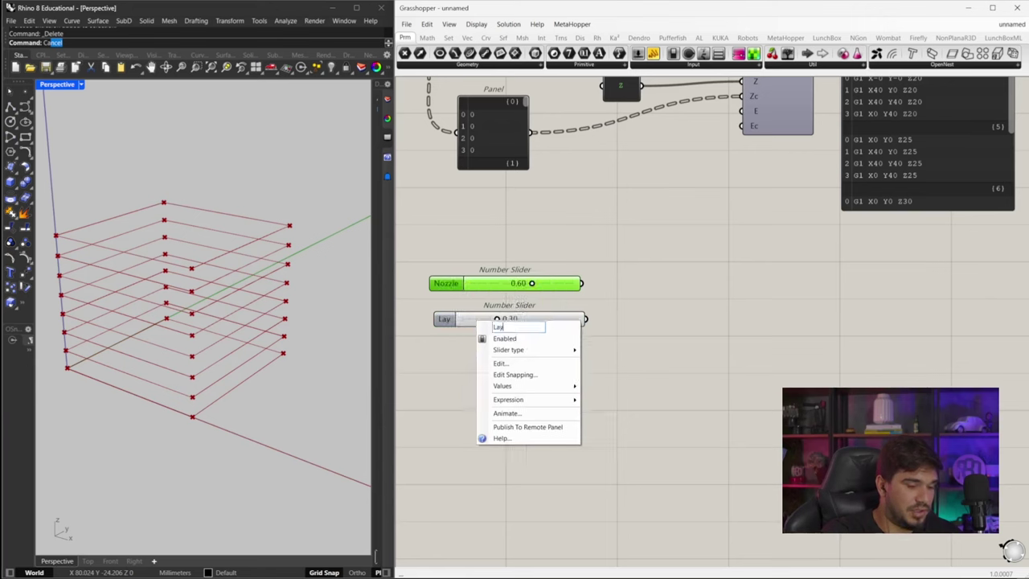
pyautogui.press('Return')
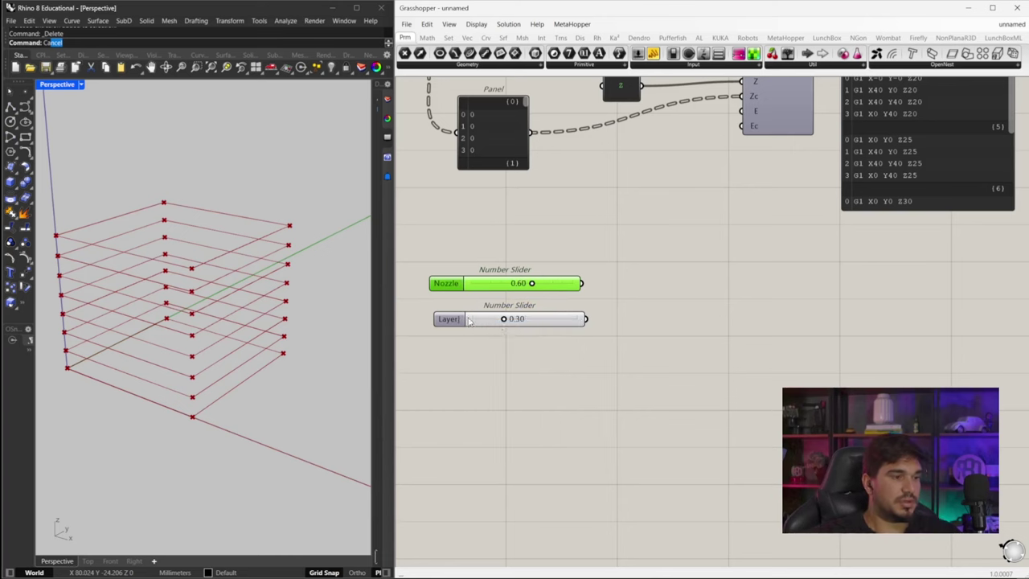
pyautogui.click(470, 320)
pyautogui.rightClick(462, 321)
pyautogui.press('BackSpace')
pyautogui.click(401, 364)
# - Duplicate the Layer slider below itself and rename the copy Filament
pyautogui.keyDown('alt'); pyautogui.moveTo(446, 324); pyautogui.dragTo(453, 407); pyautogui.keyUp('alt')
pyautogui.rightClick(455, 405)
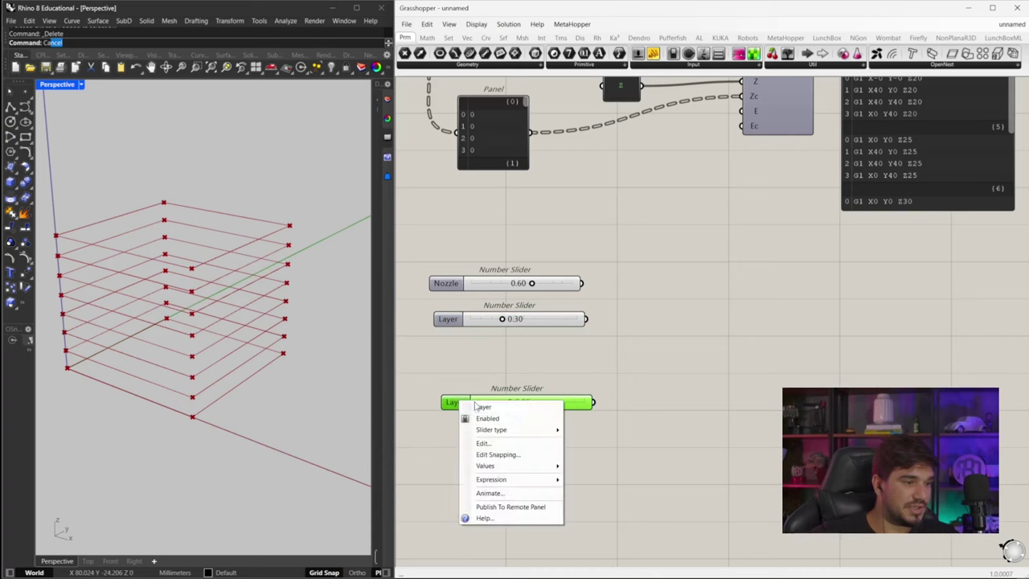
pyautogui.write('Filament')
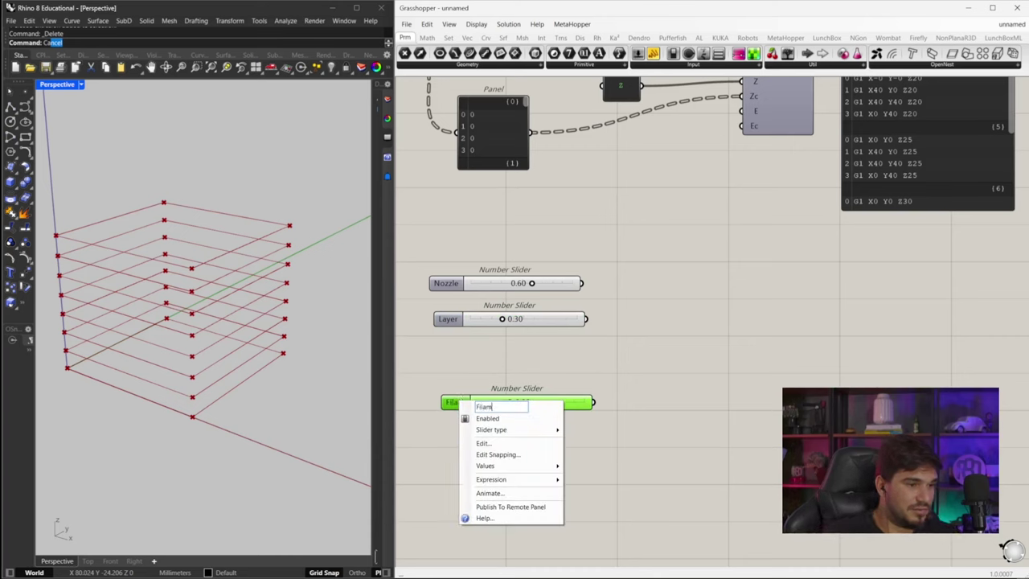
pyautogui.press('Return')
# - Raise the Filament slider's maximum to 2.00 and set its value to 1.75
pyautogui.doubleClick(495, 407)
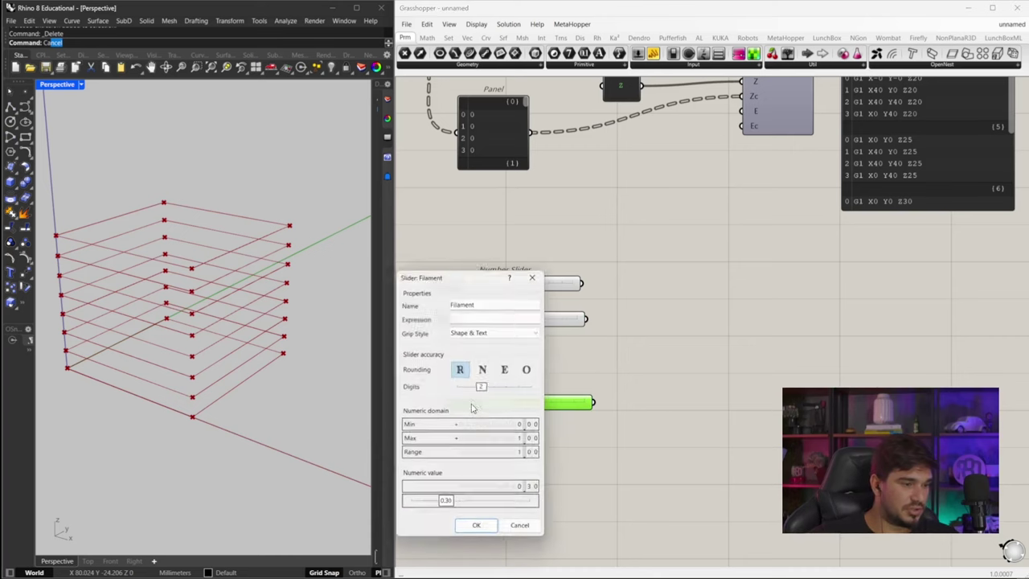
pyautogui.doubleClick(524, 438)
pyautogui.write('2')
pyautogui.press('Return')
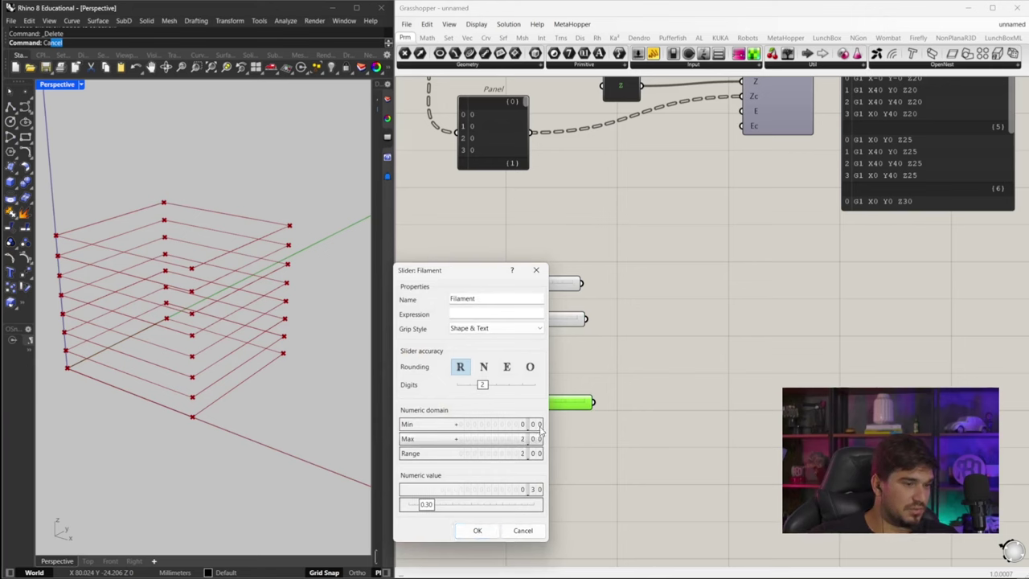
pyautogui.click(477, 530)
pyautogui.doubleClick(520, 407)
pyautogui.write('1.6')
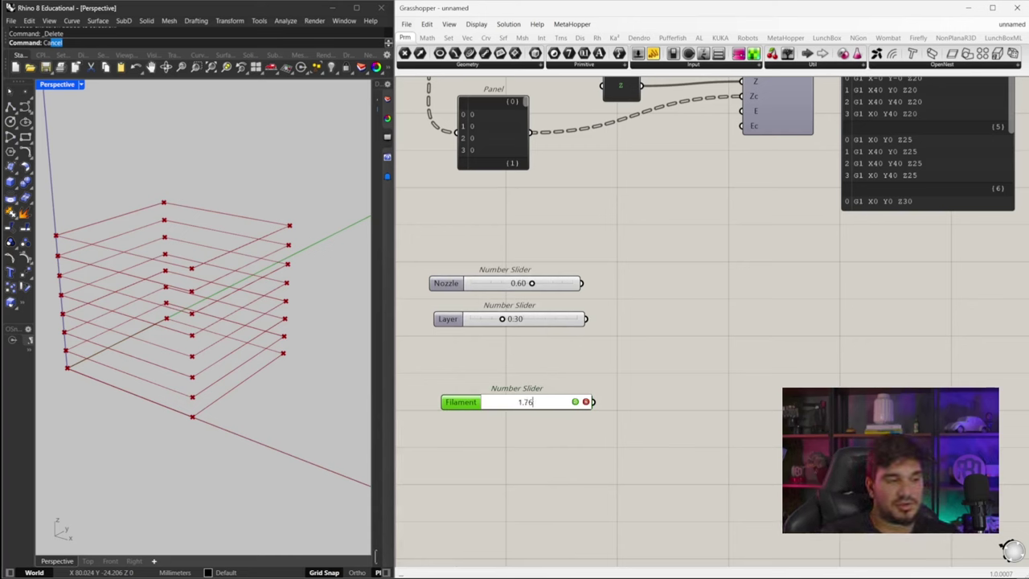
pyautogui.press('Return')
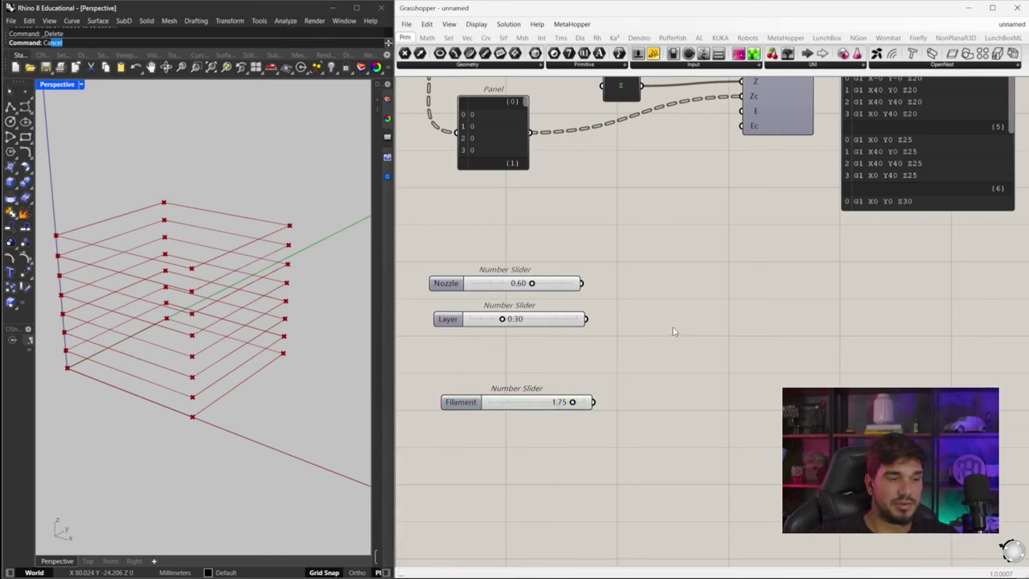
# - Add a Multiplication component and connect the Nozzle slider to input A and the Layer slider to input B
pyautogui.doubleClick(674, 331)
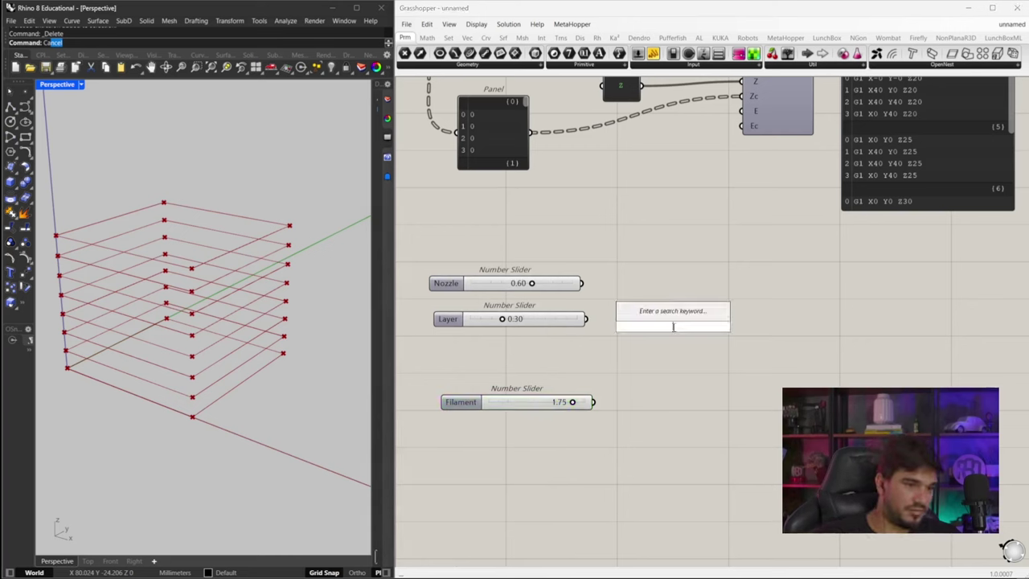
pyautogui.write('multipl')
pyautogui.press('Return')
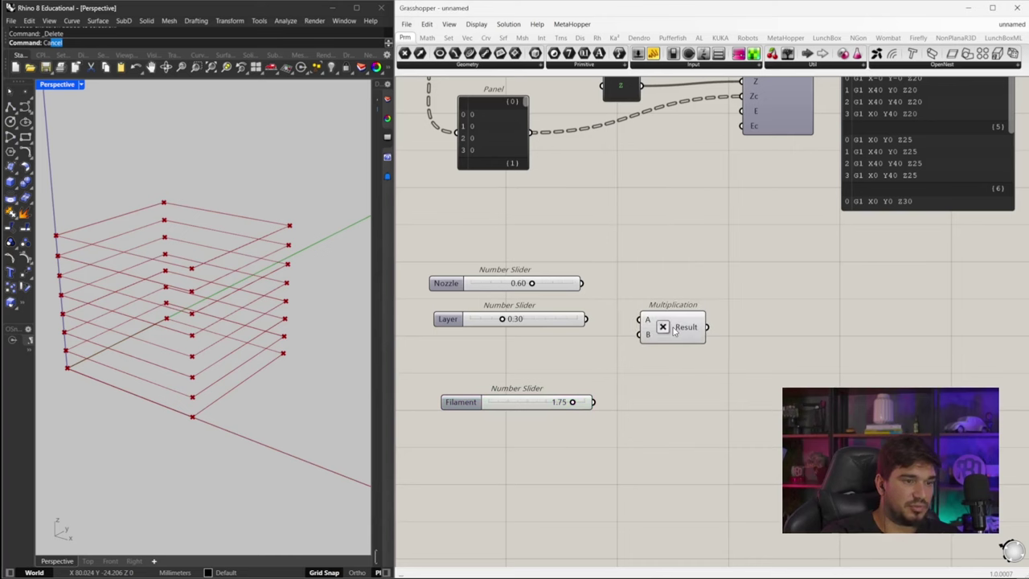
pyautogui.moveTo(648, 334); pyautogui.dragTo(582, 283)
pyautogui.moveTo(680, 328); pyautogui.dragTo(674, 313)
# - Add a Division component, connect the Multiplication result to A and the Filament slider to B, and inspect the result
pyautogui.doubleClick(770, 337)
pyautogui.write('divisio')
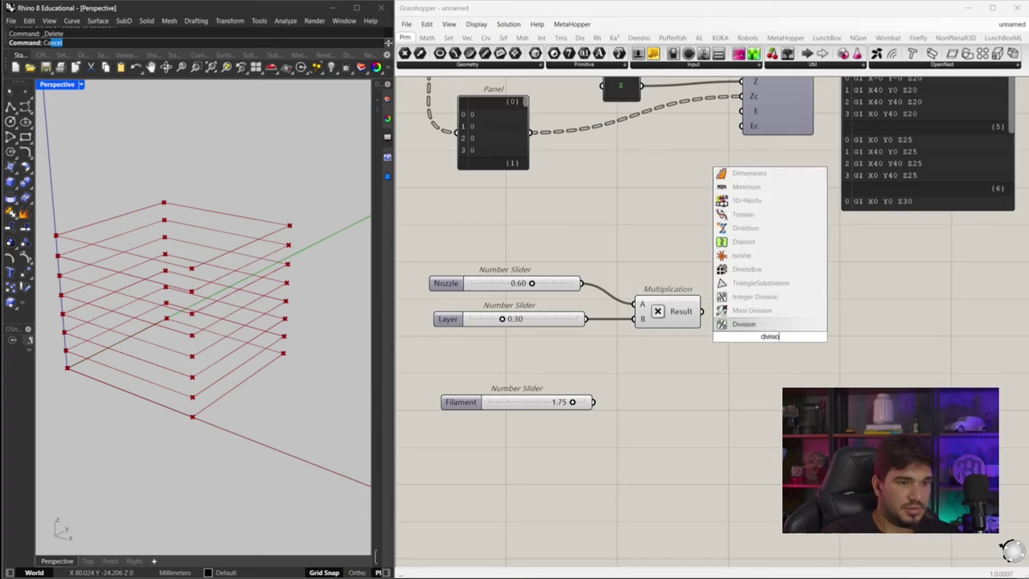
pyautogui.press('Return')
pyautogui.moveTo(738, 329); pyautogui.dragTo(595, 402)
pyautogui.moveTo(810, 352); pyautogui.dragTo(767, 352, button='right')
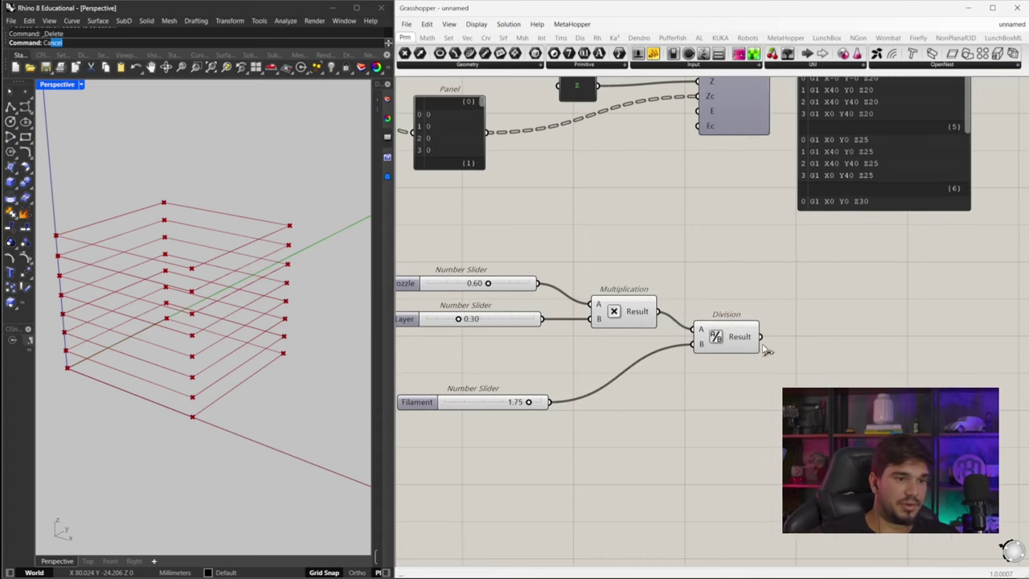
pyautogui.moveTo(741, 344)
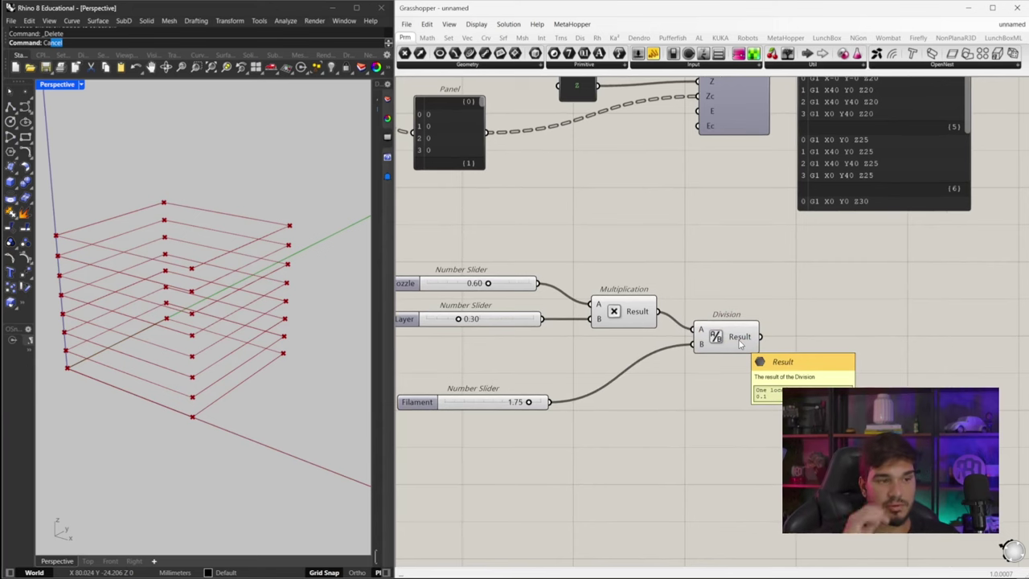
# - Move the three sliders with the Multiplication and Division components further down, leaving space below the coordinate panels
pyautogui.scroll(-3, 774, 307)
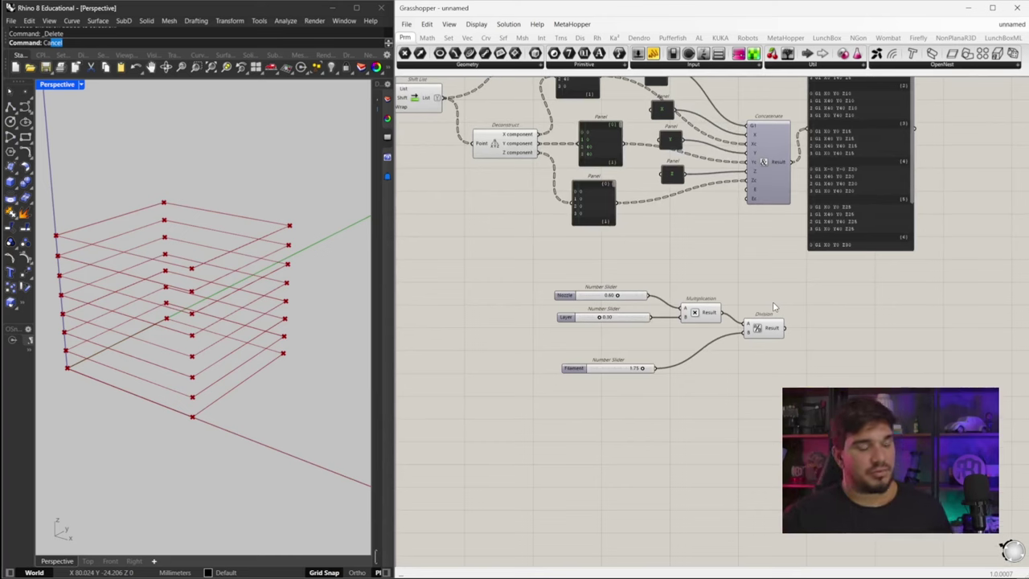
pyautogui.moveTo(544, 284); pyautogui.dragTo(738, 345)
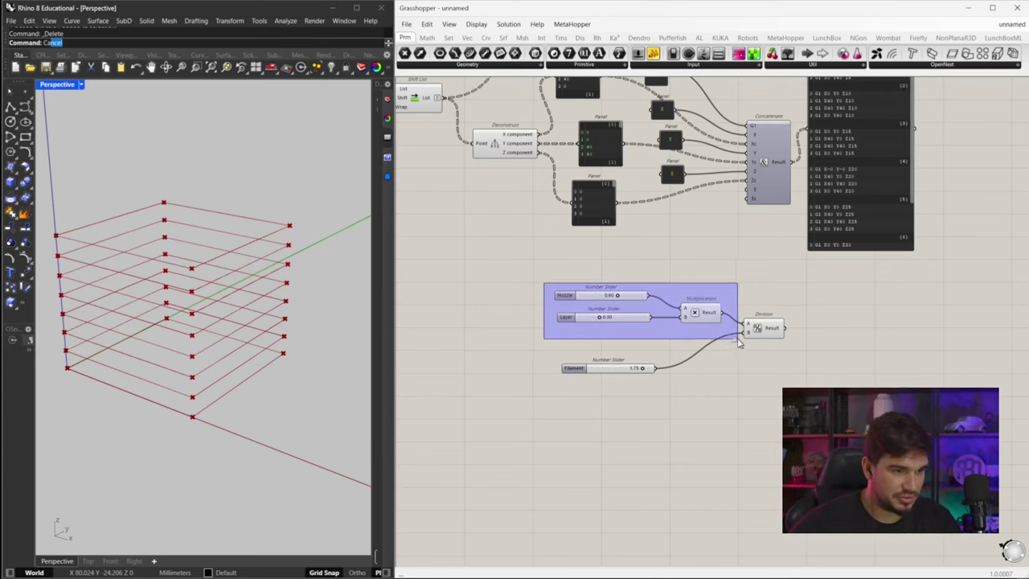
pyautogui.moveTo(523, 277); pyautogui.dragTo(774, 453)
pyautogui.moveTo(796, 381); pyautogui.dragTo(743, 323, button='right')
pyautogui.click(742, 324)
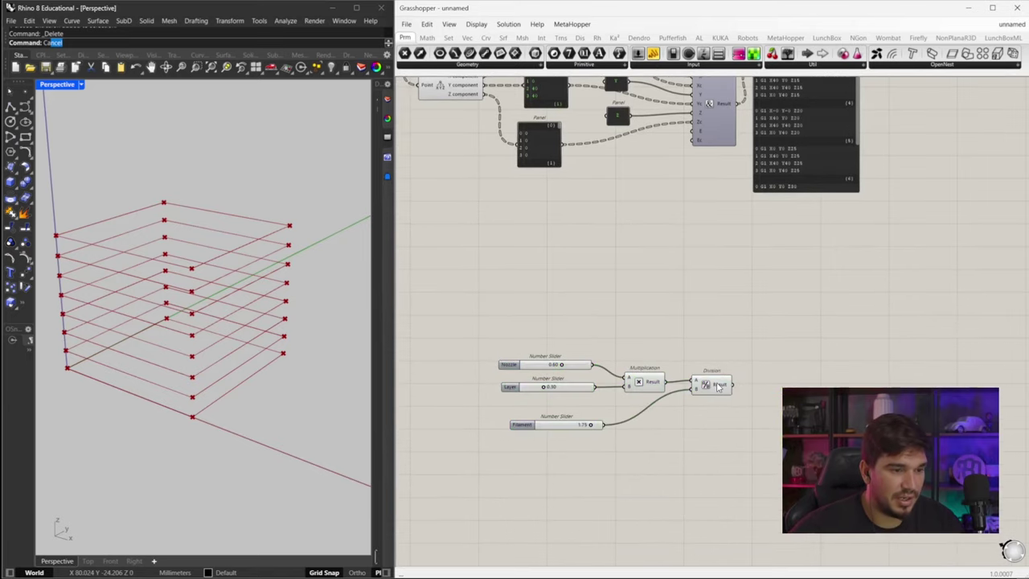
pyautogui.moveTo(720, 380)
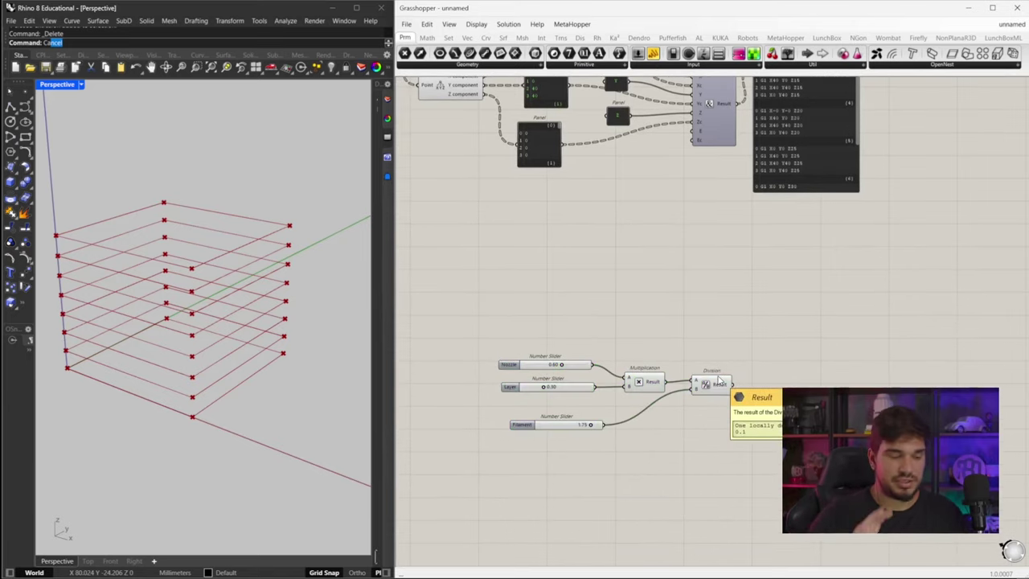
# - Examine the box's contour points in the viewport and the data structure of the Shift List output
pyautogui.scroll(-5, 635, 345)
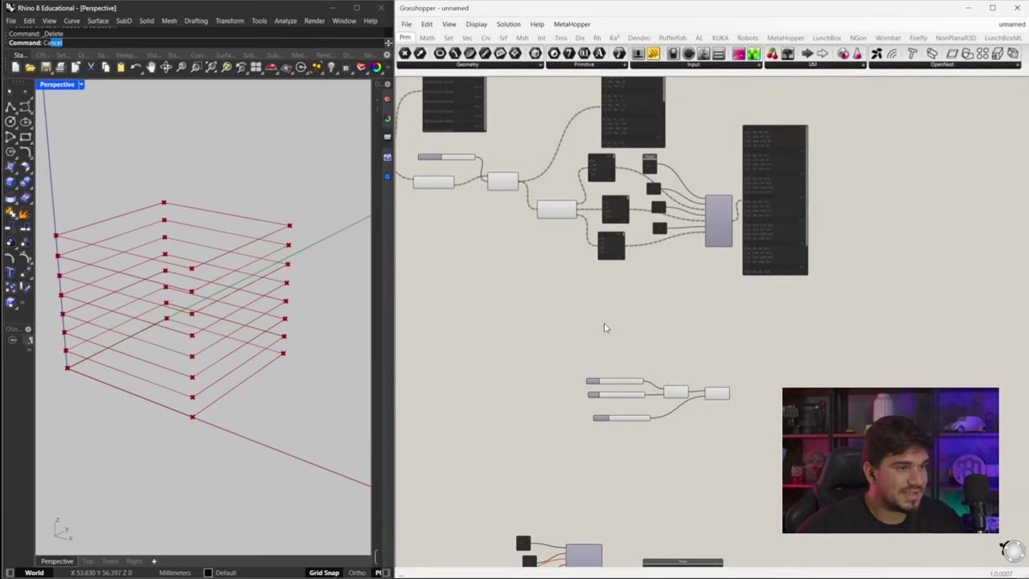
pyautogui.moveTo(338, 362); pyautogui.dragTo(276, 356, button='right')
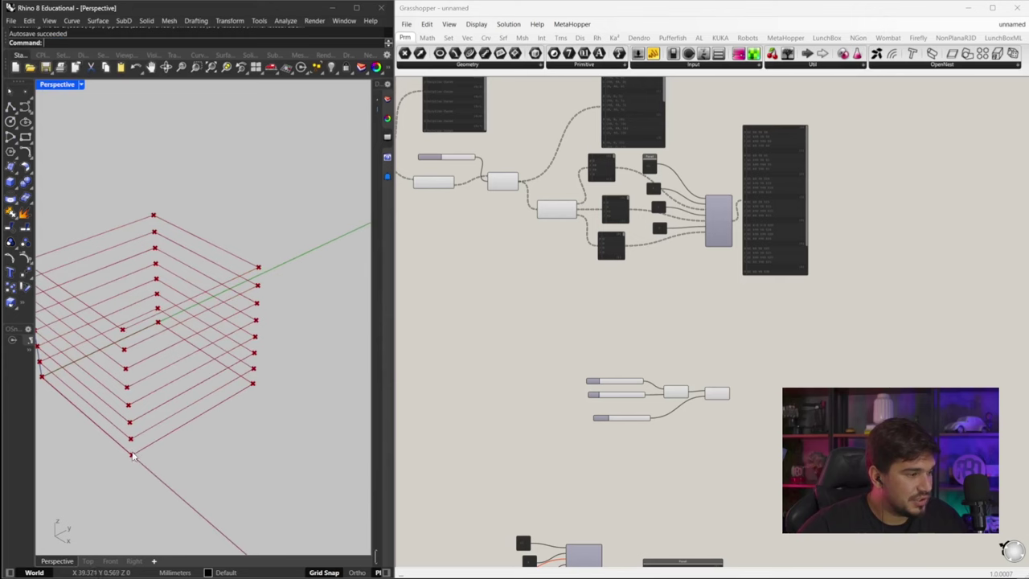
pyautogui.moveTo(642, 309); pyautogui.dragTo(645, 262, button='right')
pyautogui.scroll(3, 588, 205)
pyautogui.scroll(-2, 645, 262)
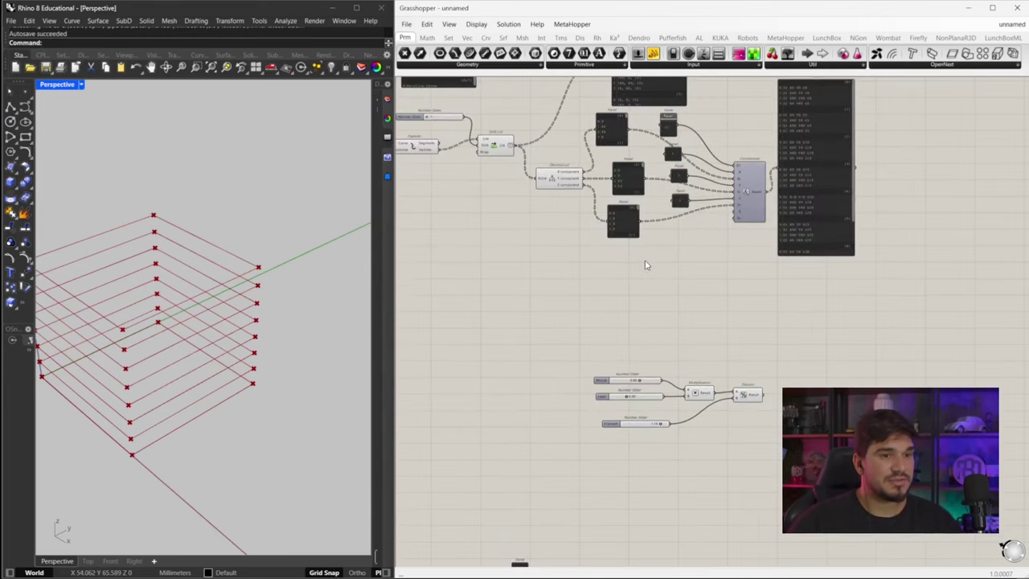
pyautogui.moveTo(554, 263); pyautogui.dragTo(582, 256, button='right')
pyautogui.scroll(3, 539, 154)
pyautogui.click(527, 152)
pyautogui.scroll(-2, 507, 241)
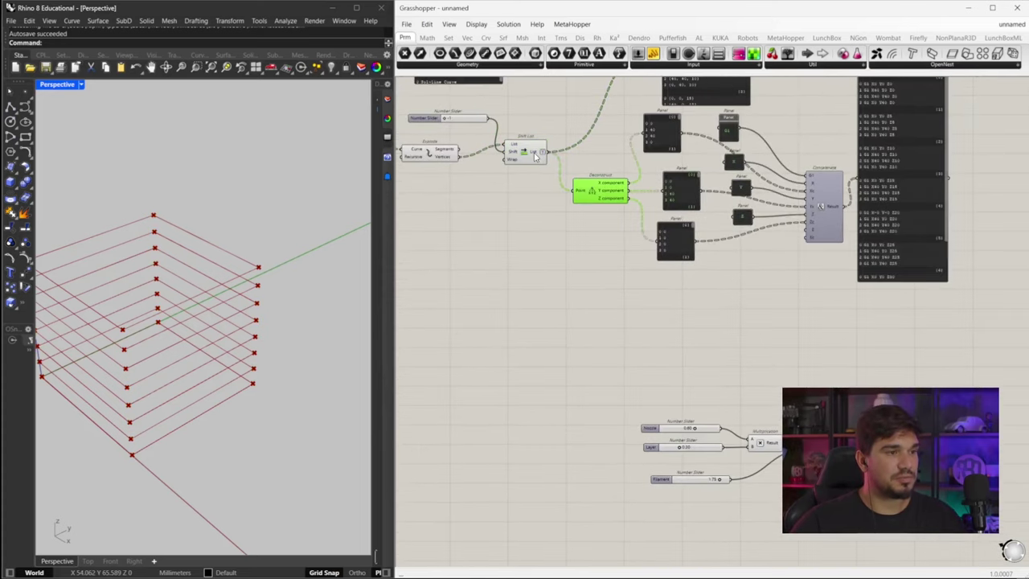
pyautogui.doubleClick(633, 332)
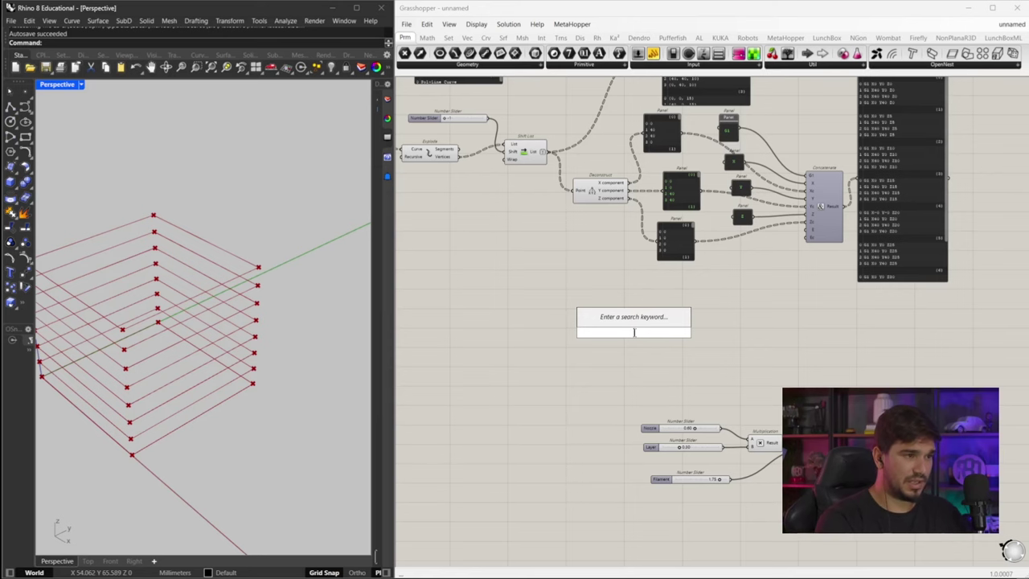
pyautogui.press('Escape')
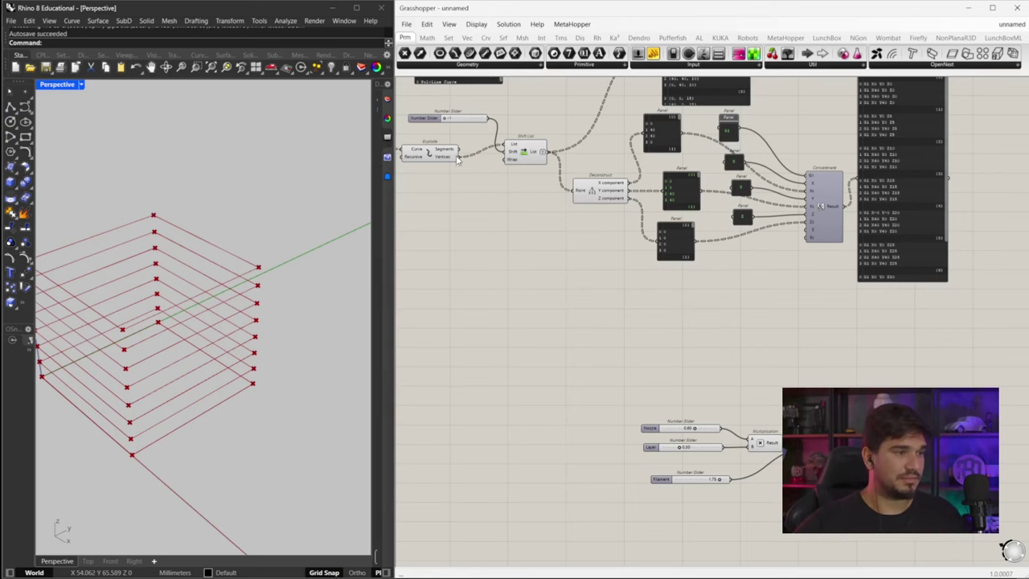
pyautogui.moveTo(472, 165); pyautogui.dragTo(543, 170, button='right')
pyautogui.moveTo(616, 167); pyautogui.dragTo(538, 145, button='right')
pyautogui.moveTo(537, 144)
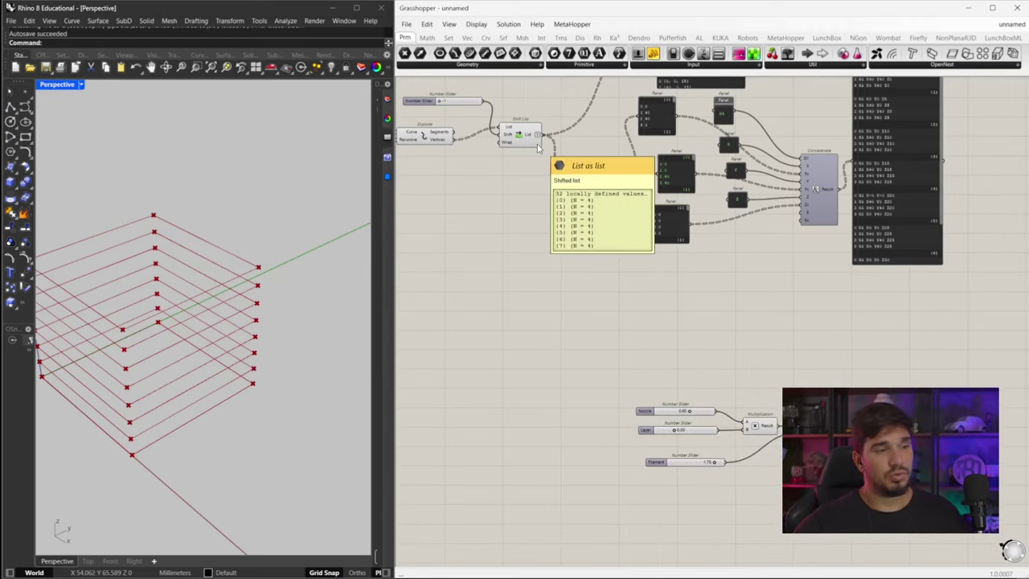
pyautogui.click(534, 144)
pyautogui.click(639, 289)
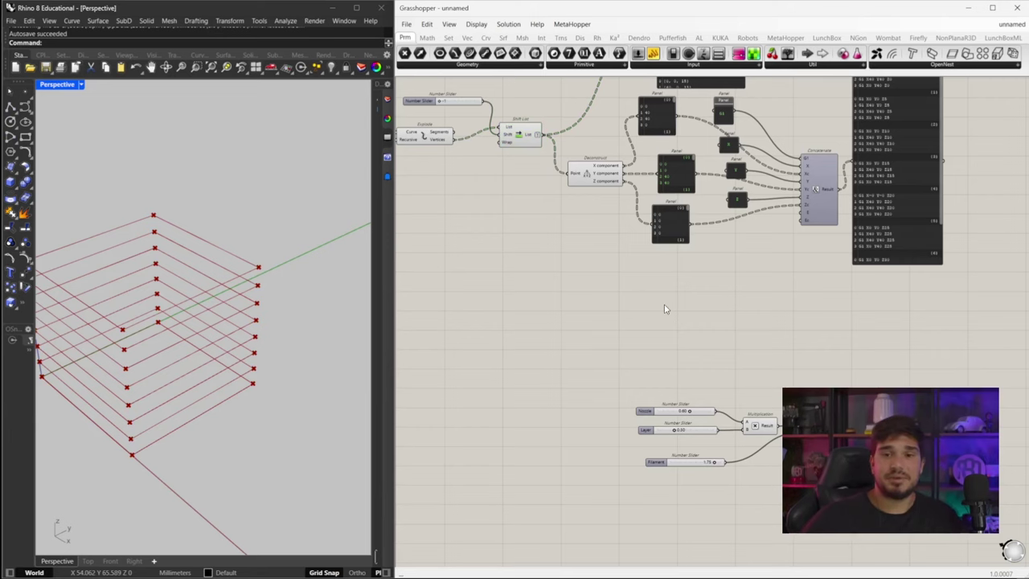
# - Copy the Z coordinate panel to the empty canvas area, connect the Explode Segments output to it and enlarge it
pyautogui.moveTo(453, 212); pyautogui.dragTo(567, 252, button='right')
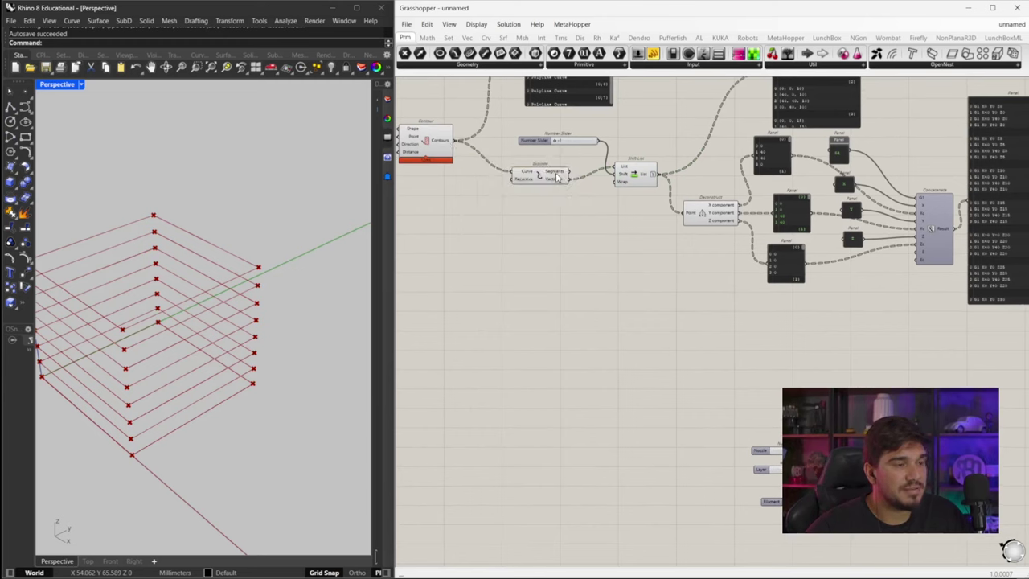
pyautogui.doubleClick(615, 287)
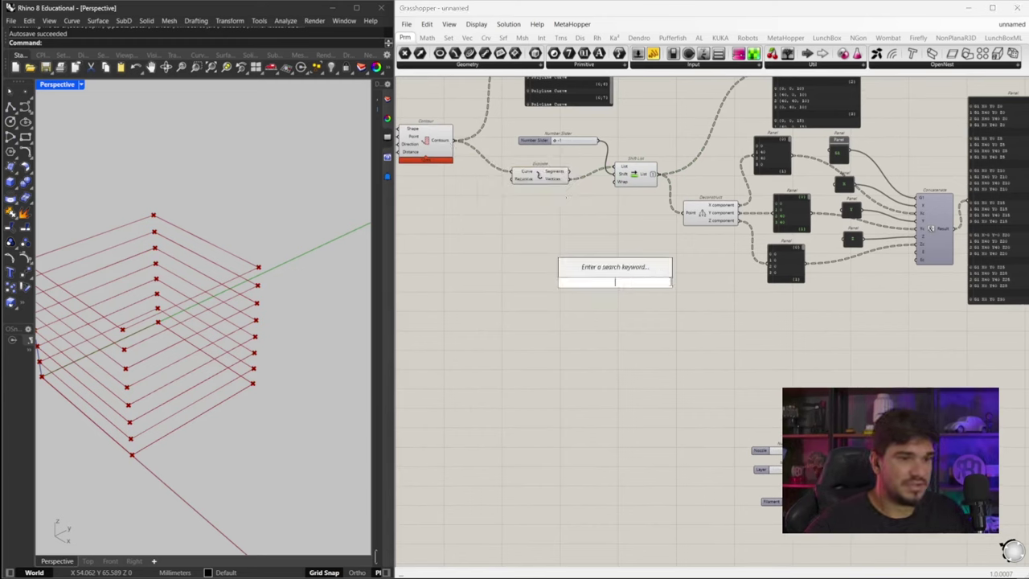
pyautogui.moveTo(770, 274)
pyautogui.mouseDown()
pyautogui.moveTo(657, 301)
pyautogui.moveTo(574, 176)
pyautogui.mouseUp()
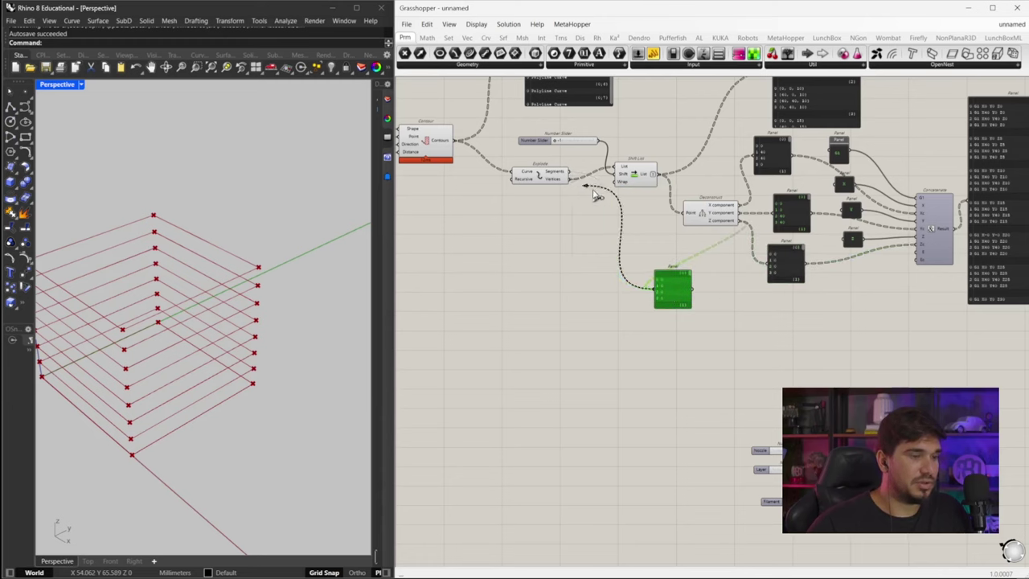
pyautogui.click(572, 177)
pyautogui.moveTo(569, 173); pyautogui.dragTo(781, 400)
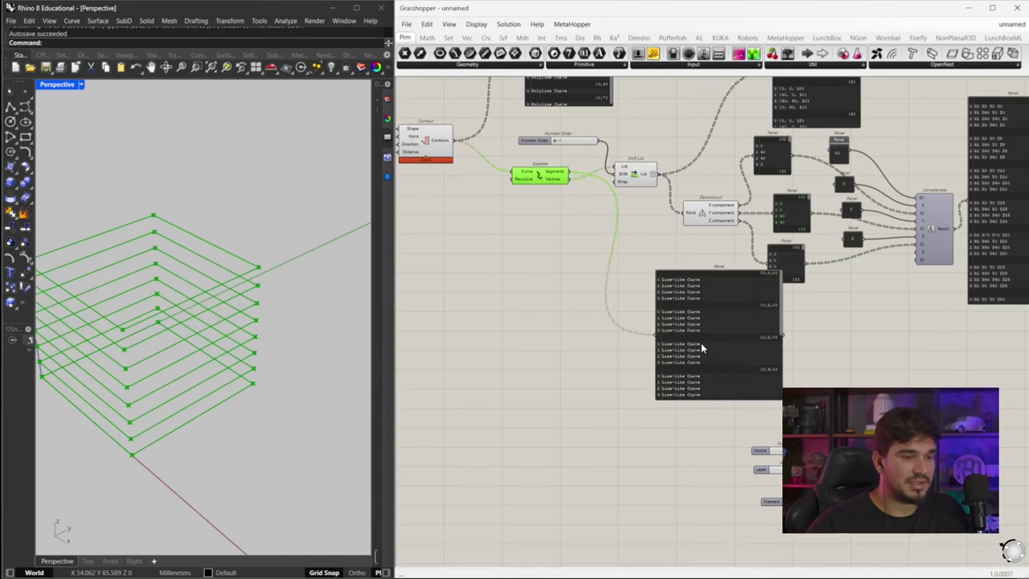
pyautogui.click(701, 343)
# - Add a Length component fed by the segments panel and connect its output to a copy of that panel
pyautogui.moveTo(823, 388); pyautogui.dragTo(678, 322, button='right')
pyautogui.click(677, 322)
pyautogui.moveTo(583, 304); pyautogui.dragTo(512, 324)
pyautogui.doubleClick(620, 297)
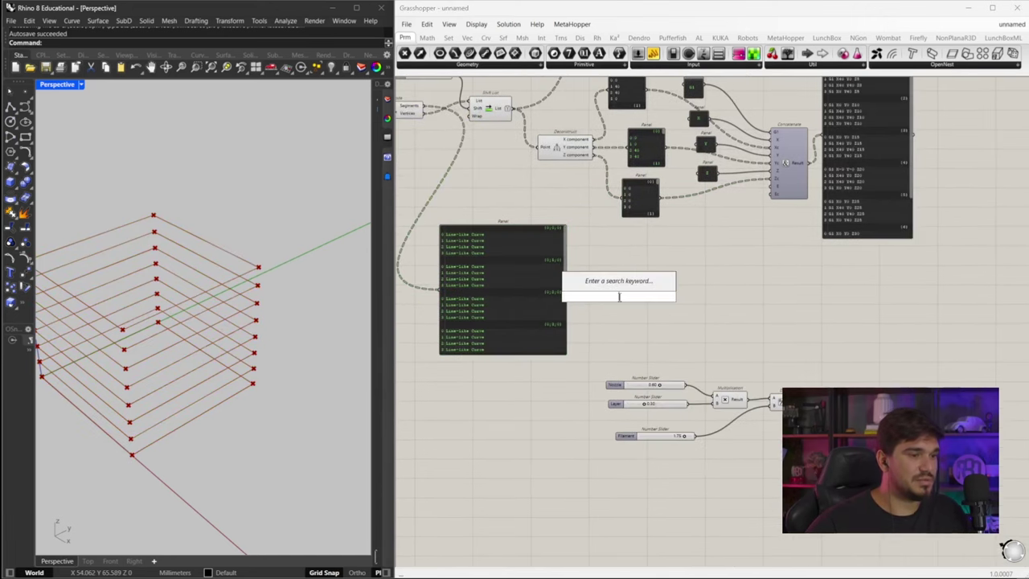
pyautogui.write('length')
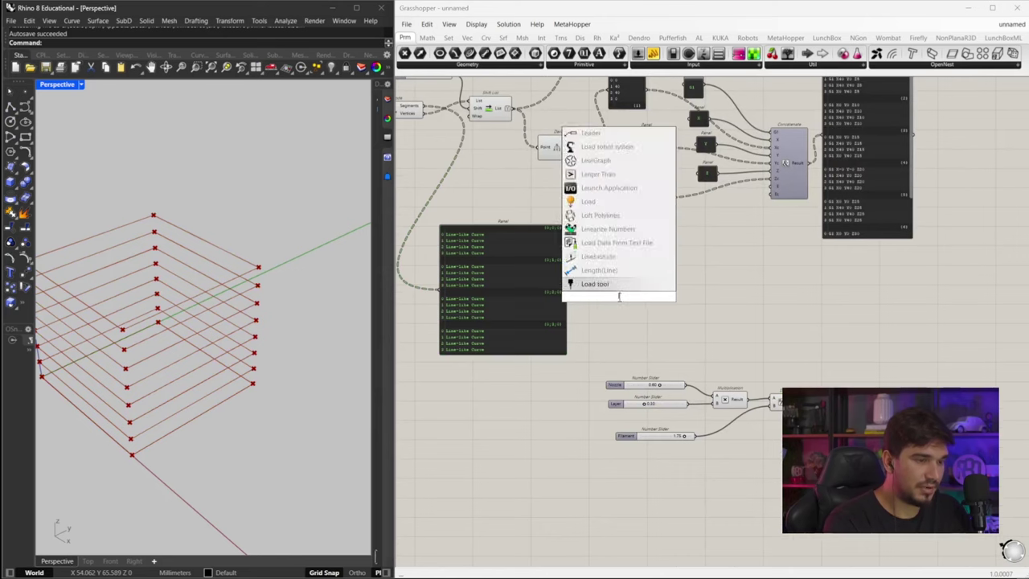
pyautogui.press('Return')
pyautogui.moveTo(567, 292); pyautogui.dragTo(600, 298)
pyautogui.click(516, 302)
pyautogui.keyDown('alt'); pyautogui.moveTo(516, 304); pyautogui.dragTo(754, 300); pyautogui.keyUp('alt')
pyautogui.moveTo(678, 286); pyautogui.dragTo(644, 298)
# - Try flattening the Curve input of the Length component
pyautogui.moveTo(740, 306); pyautogui.dragTo(685, 283, button='right')
pyautogui.scroll(2, 533, 293)
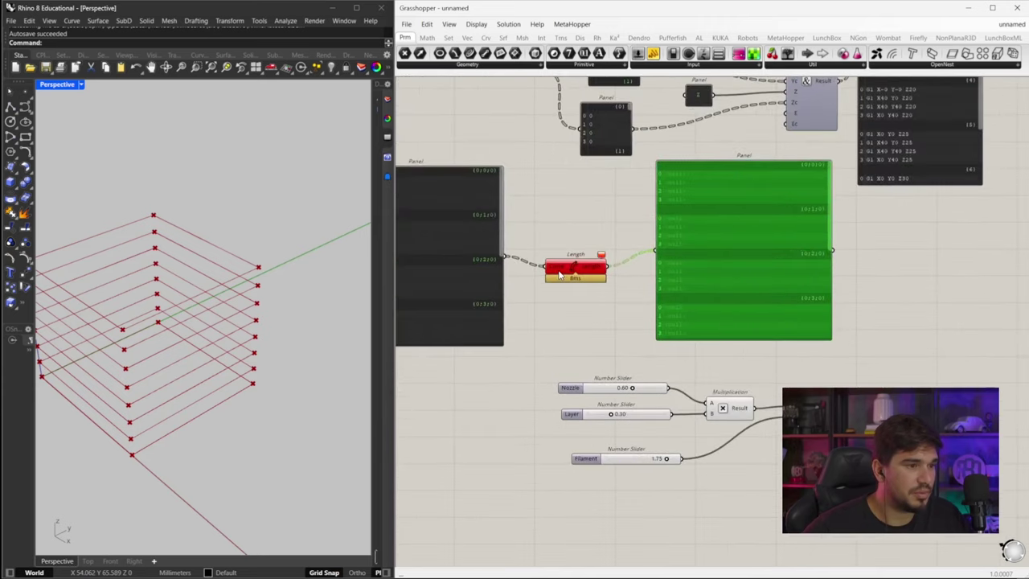
pyautogui.moveTo(554, 280); pyautogui.dragTo(723, 291, button='right')
pyautogui.moveTo(648, 248); pyautogui.dragTo(626, 288, button='right')
pyautogui.moveTo(764, 317); pyautogui.dragTo(658, 302, button='right')
pyautogui.moveTo(635, 312); pyautogui.dragTo(628, 300)
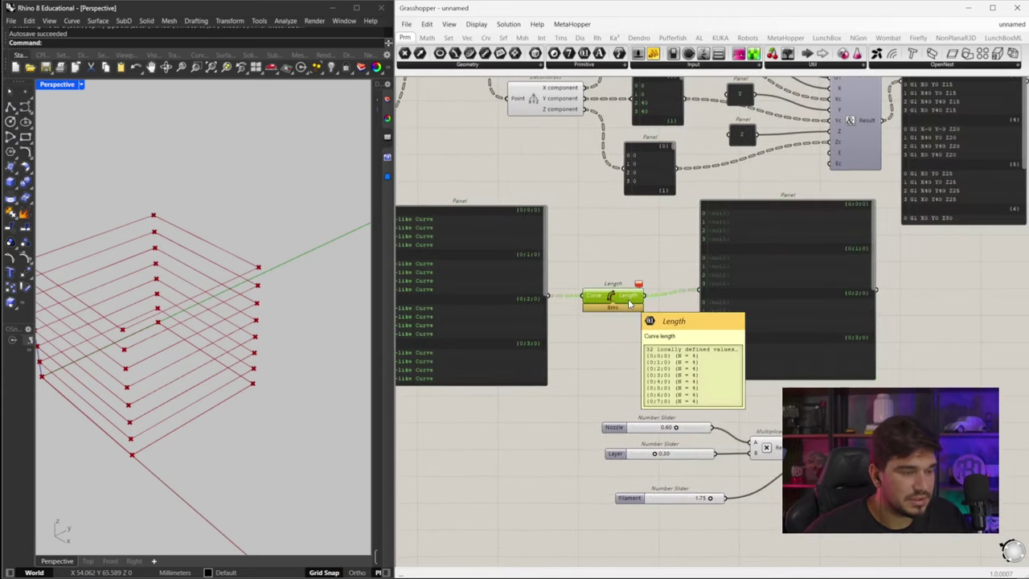
pyautogui.rightClick(605, 300)
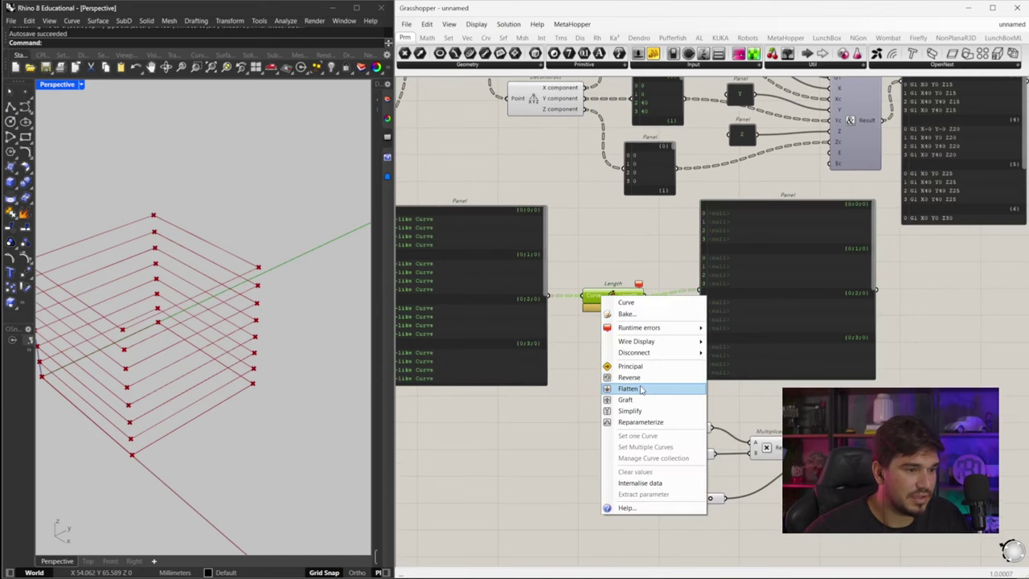
pyautogui.click(632, 387)
pyautogui.scroll(-3, 575, 259)
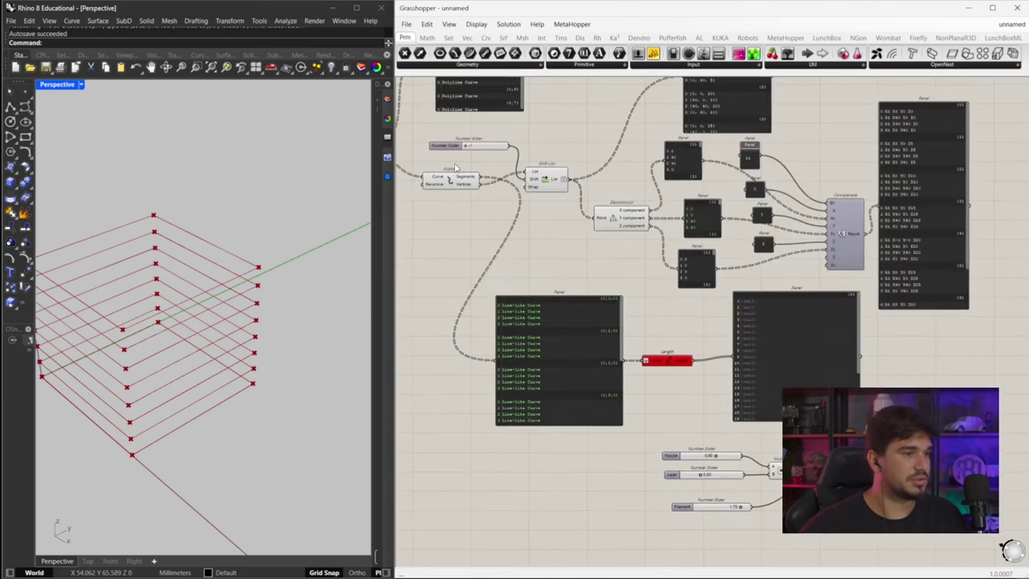
# - Inspect the data structure of the Explode component's Segments output and view the options of its Vertices output
pyautogui.moveTo(467, 182)
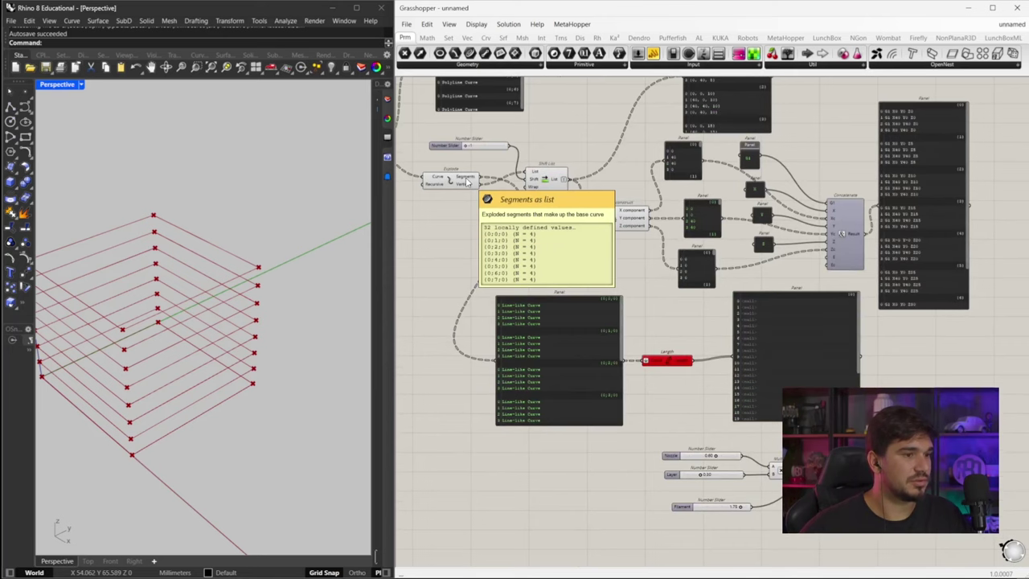
pyautogui.moveTo(467, 181); pyautogui.dragTo(593, 189, button='right')
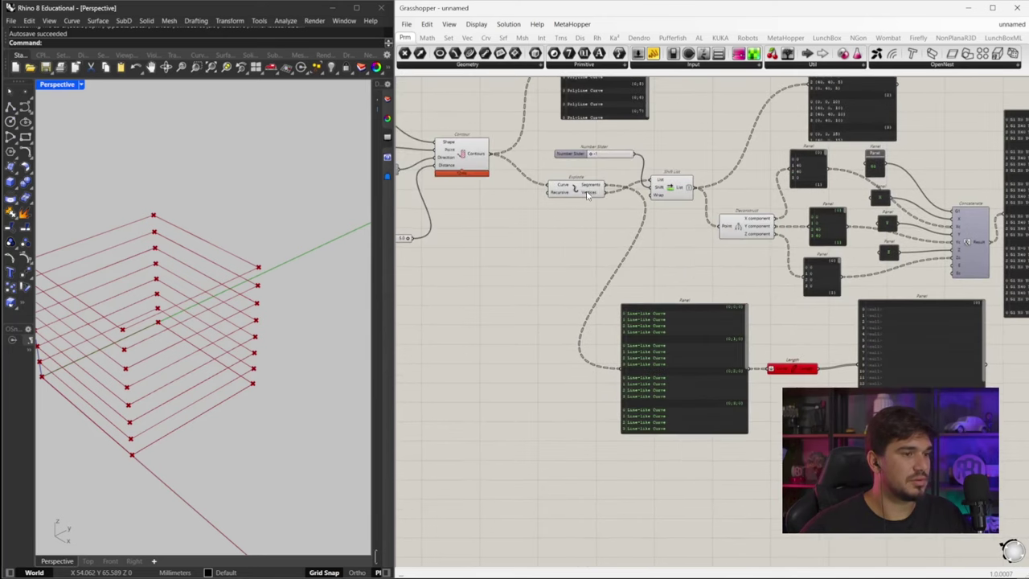
pyautogui.rightClick(587, 195)
pyautogui.moveTo(627, 293)
pyautogui.click(707, 294)
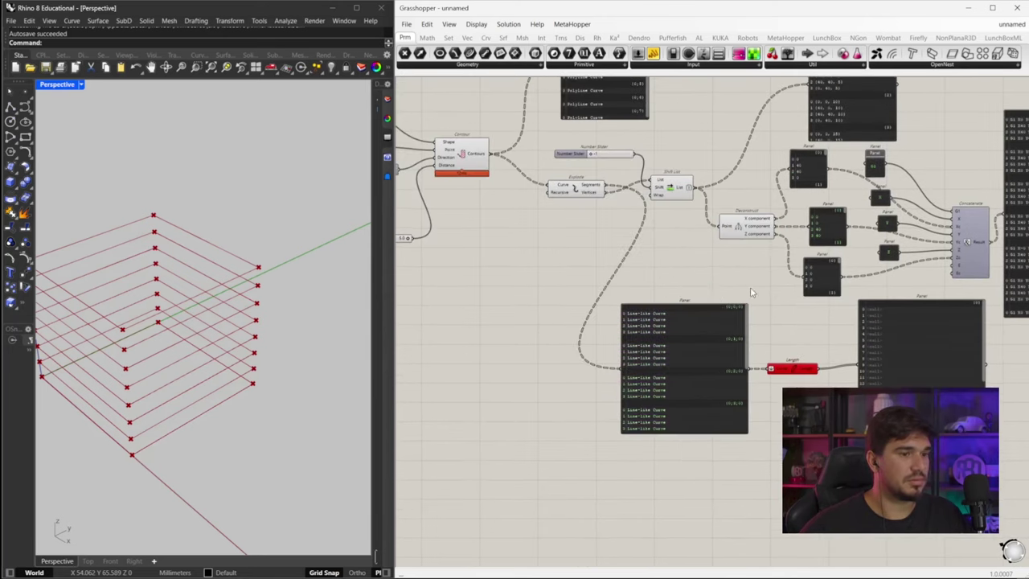
# - Delete the Length component together with the segments panel and the lengths panel
pyautogui.moveTo(752, 293); pyautogui.dragTo(689, 284, button='right')
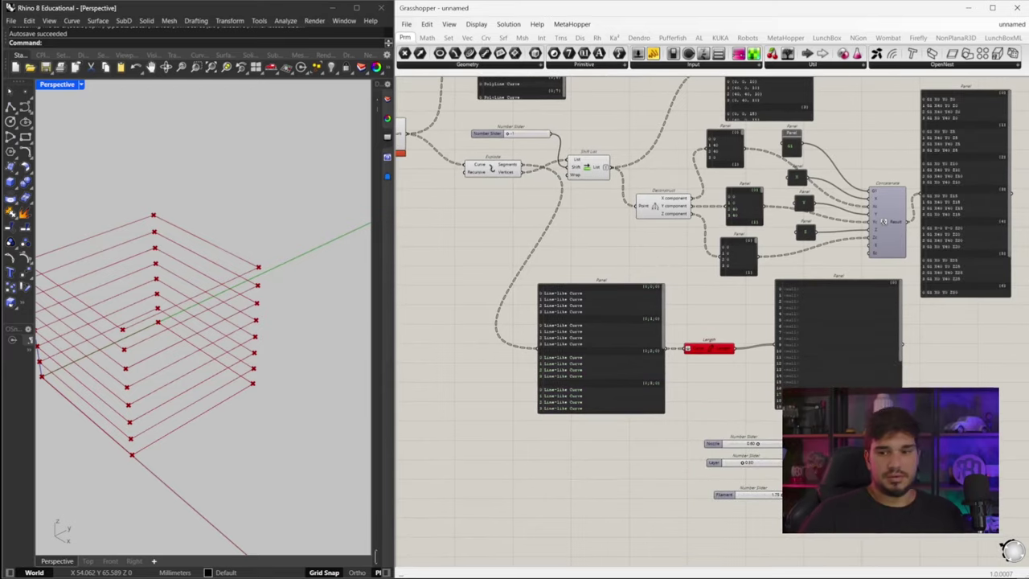
pyautogui.moveTo(581, 279); pyautogui.dragTo(571, 257, button='right')
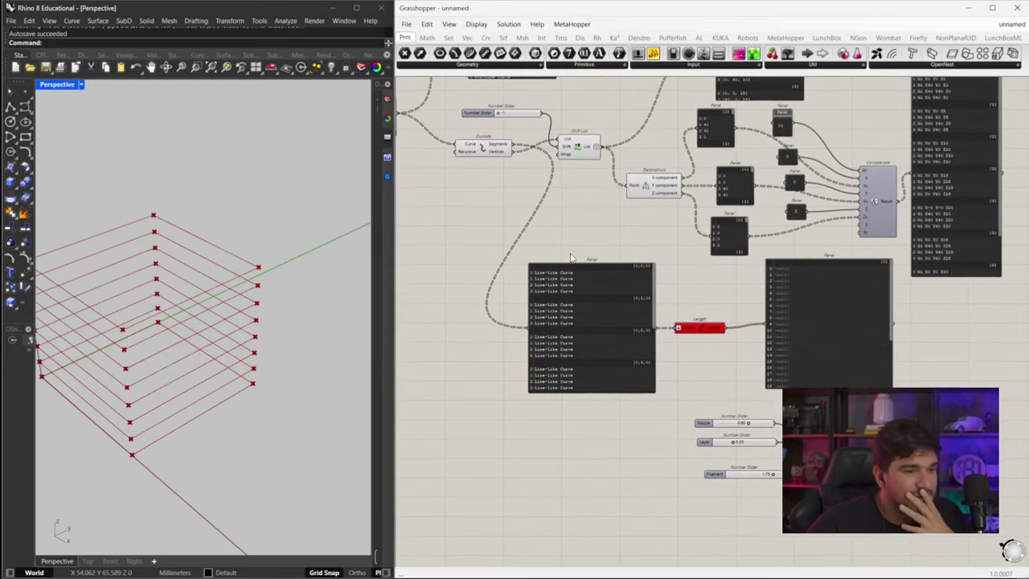
pyautogui.moveTo(490, 242); pyautogui.dragTo(910, 394)
# - Apply Simplify to the Explode component's Segments output and inspect its data paths
pyautogui.moveTo(485, 135); pyautogui.dragTo(541, 152, button='right')
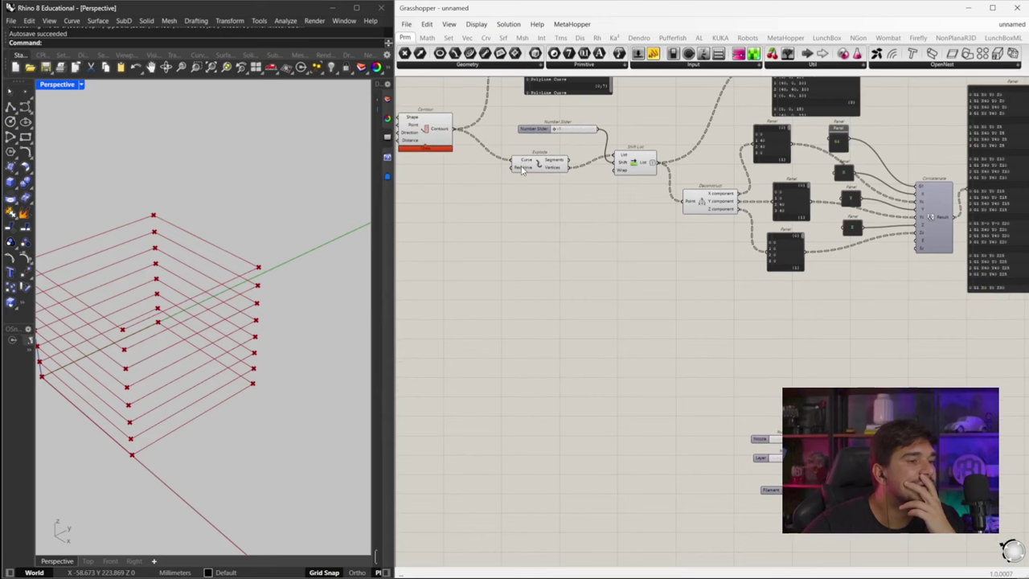
pyautogui.click(552, 160)
pyautogui.moveTo(553, 161)
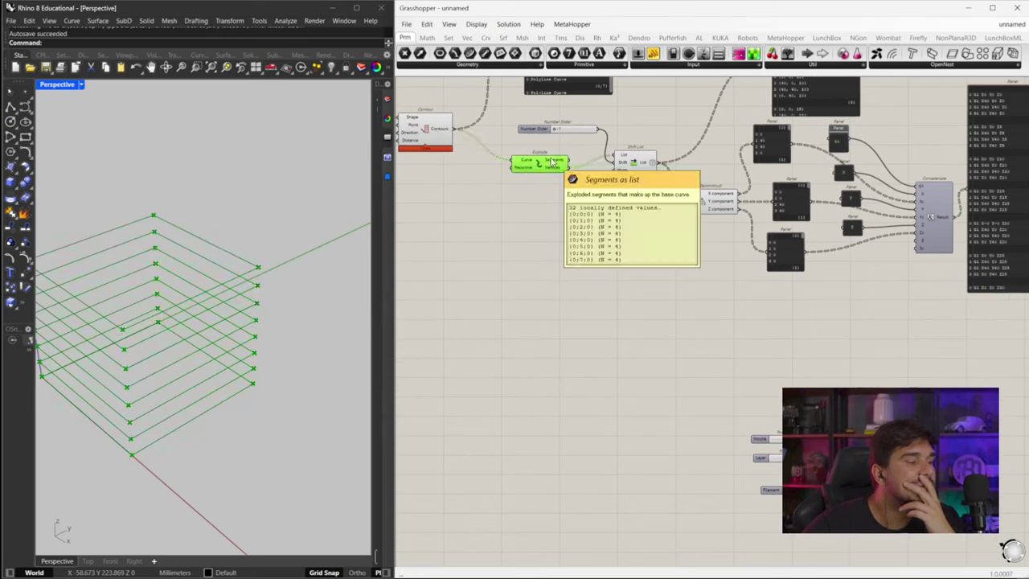
pyautogui.rightClick(553, 160)
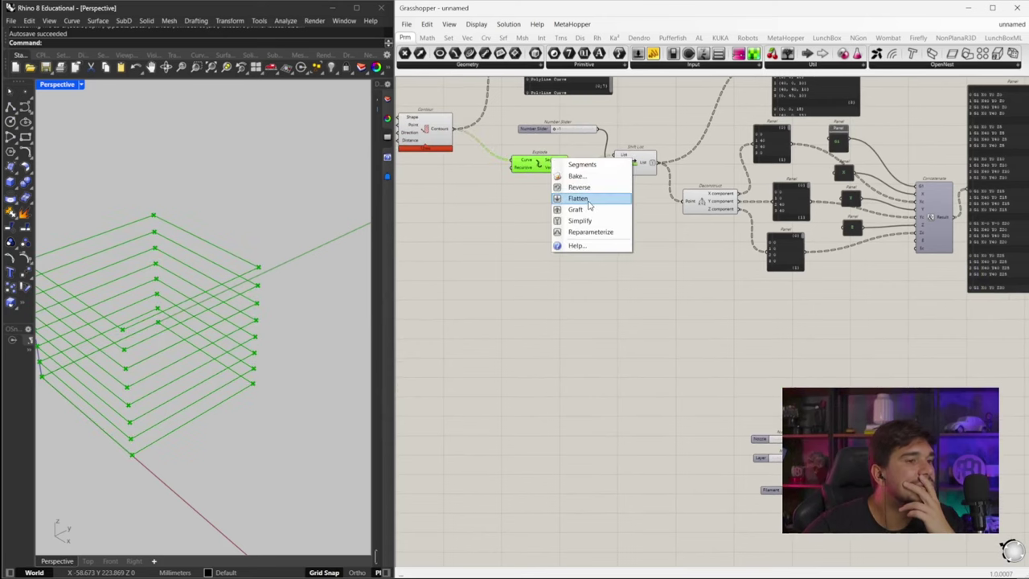
pyautogui.click(572, 217)
pyautogui.moveTo(566, 161)
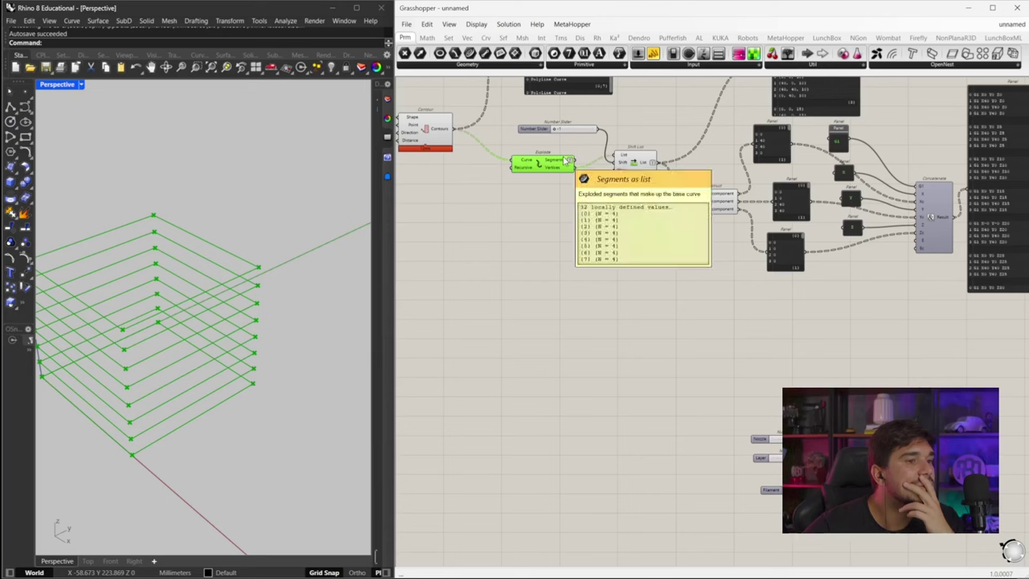
pyautogui.click(622, 318)
# - Move the Explode component further from Shift List and set its Recursive input to True
pyautogui.doubleClick(618, 291)
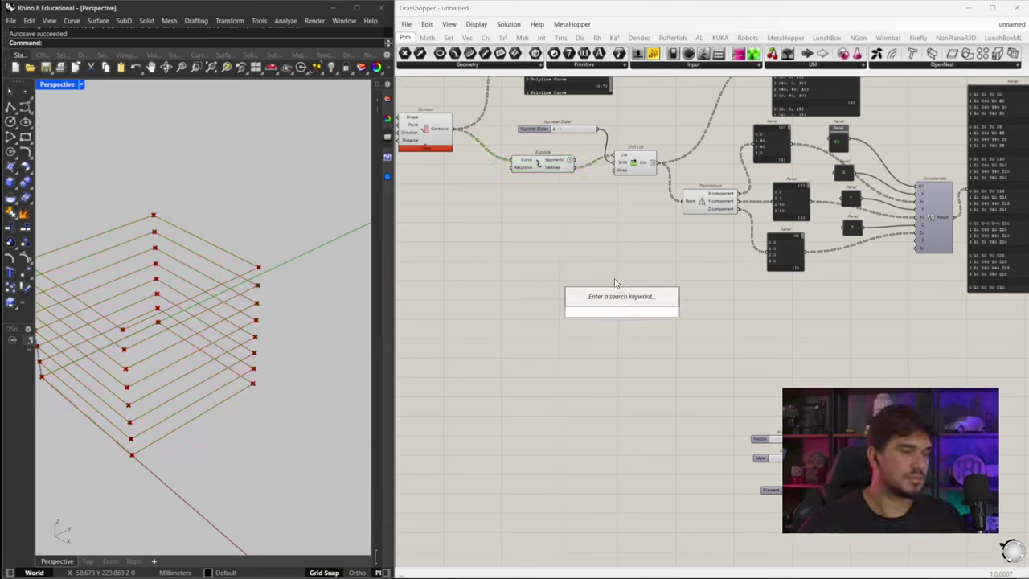
pyautogui.moveTo(561, 172); pyautogui.dragTo(531, 173)
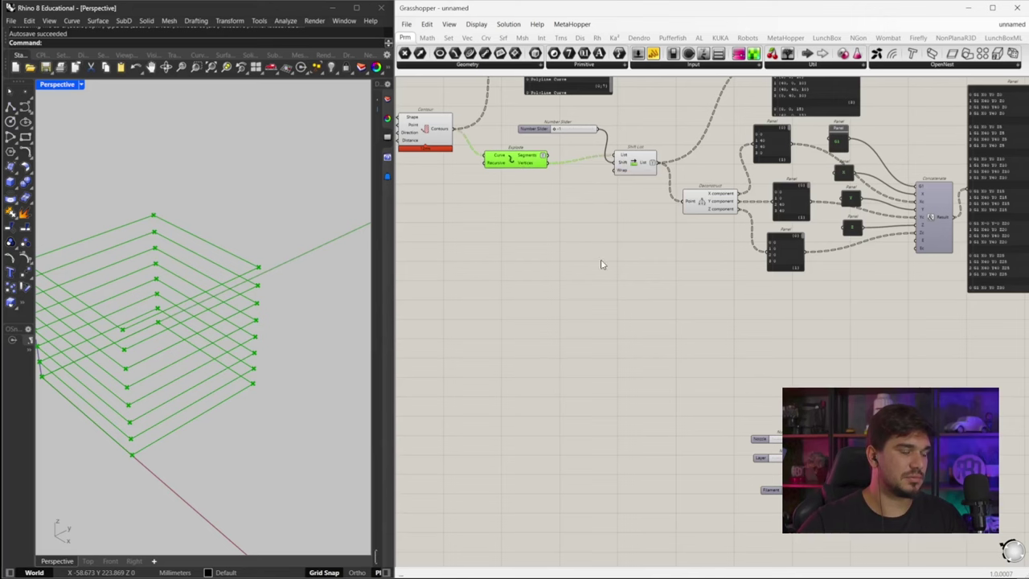
pyautogui.rightClick(501, 165)
pyautogui.moveTo(588, 265)
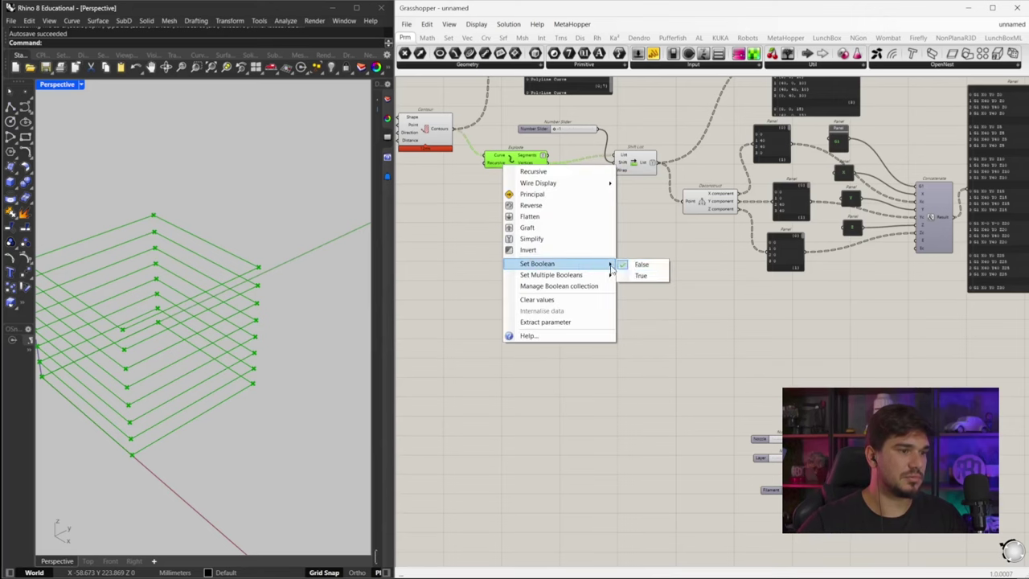
pyautogui.click(639, 275)
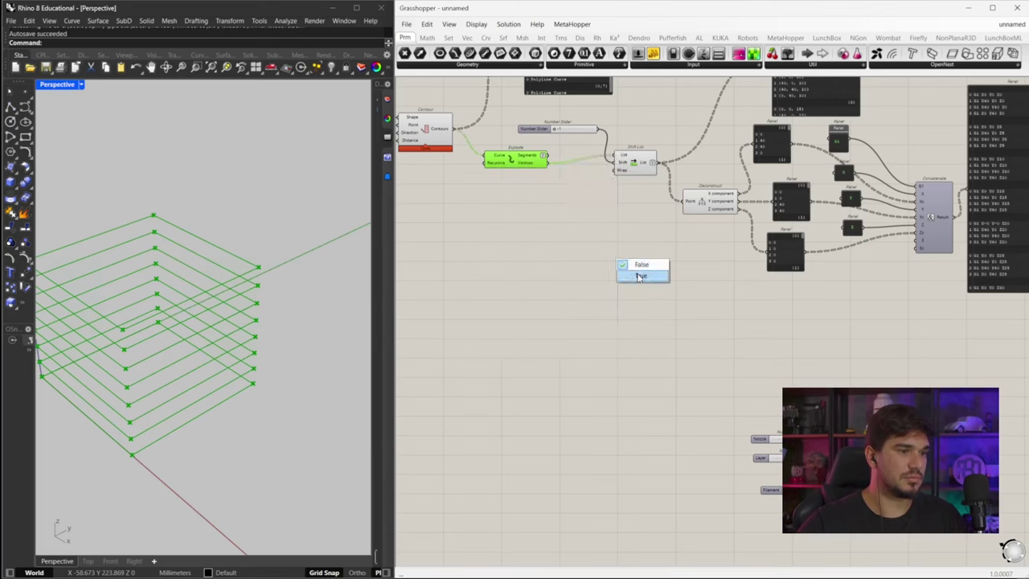
# - Try a Length component connected to the Explode Segments output, and remove it
pyautogui.doubleClick(595, 300)
pyautogui.write('length')
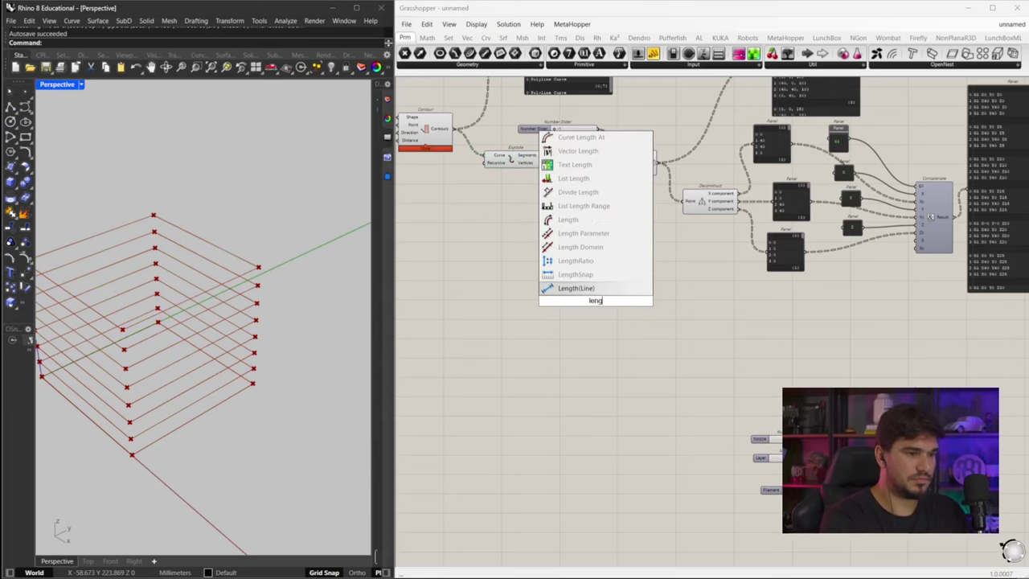
pyautogui.press('Return')
pyautogui.moveTo(549, 154); pyautogui.dragTo(579, 302)
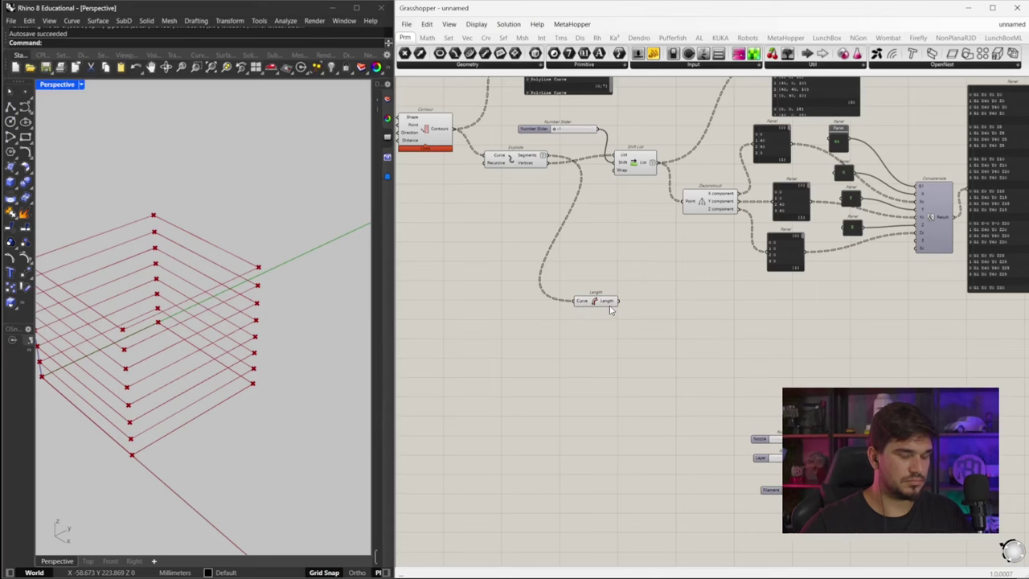
pyautogui.doubleClick(718, 335)
pyautogui.moveTo(572, 276); pyautogui.dragTo(632, 317)
pyautogui.press('Delete')
# - Examine the Nozzle, Layer and Filament calculation alongside the G-code concatenation and the contour points in the viewport
pyautogui.moveTo(727, 350); pyautogui.dragTo(642, 303, button='right')
pyautogui.moveTo(731, 346); pyautogui.dragTo(659, 287, button='right')
pyautogui.scroll(4, 655, 264)
pyautogui.moveTo(781, 350); pyautogui.dragTo(788, 356)
pyautogui.click(773, 282)
pyautogui.moveTo(592, 210); pyautogui.dragTo(667, 282, button='right')
pyautogui.scroll(-3, 655, 250)
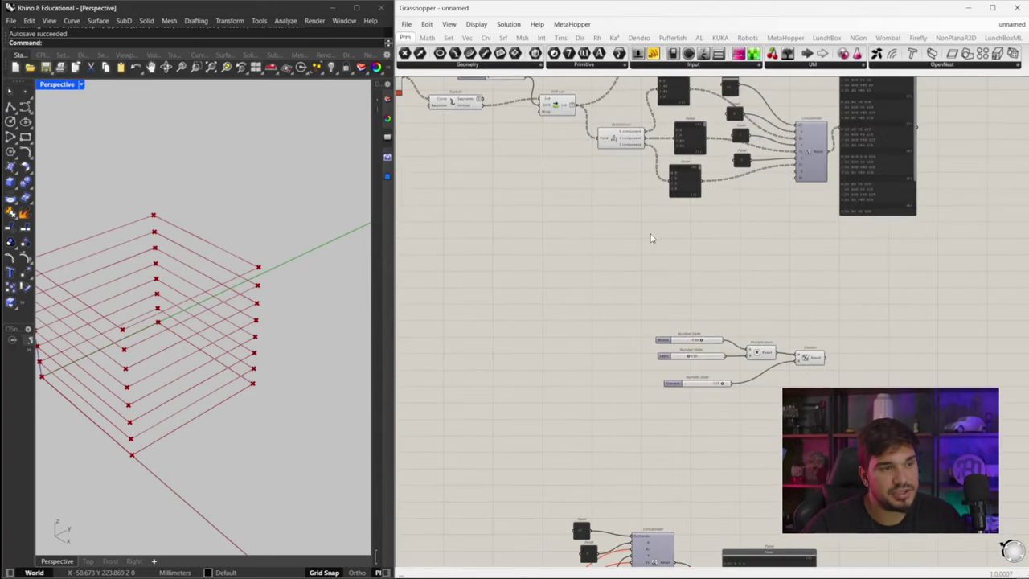
pyautogui.moveTo(718, 245); pyautogui.dragTo(633, 266, button='right')
pyautogui.moveTo(141, 346); pyautogui.dragTo(192, 402, button='right')
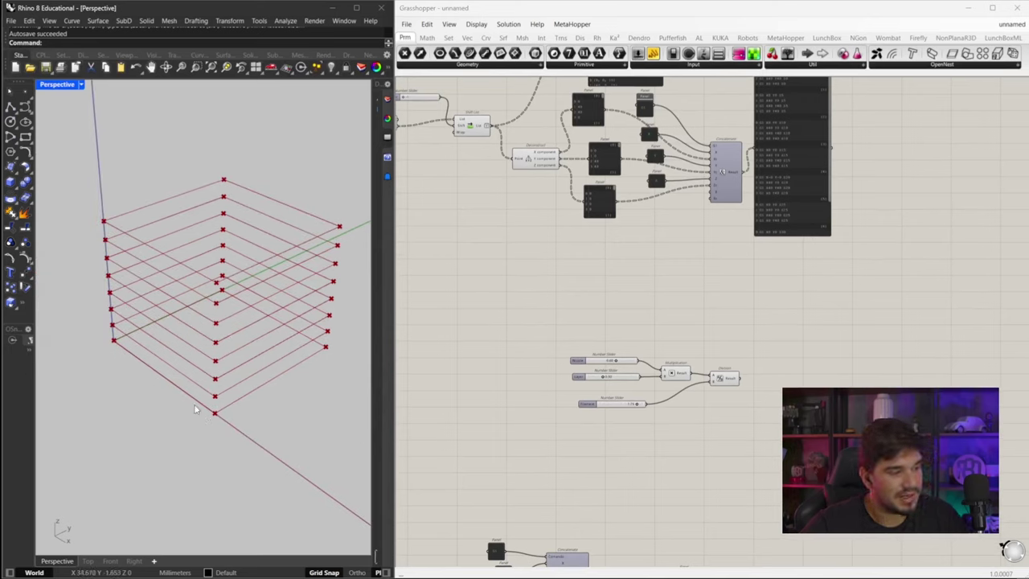
# - Add a Length component and connect the Explode component's Segments output to its Curve input
pyautogui.moveTo(475, 209); pyautogui.dragTo(629, 271, button='right')
pyautogui.scroll(3, 520, 182)
pyautogui.click(539, 186)
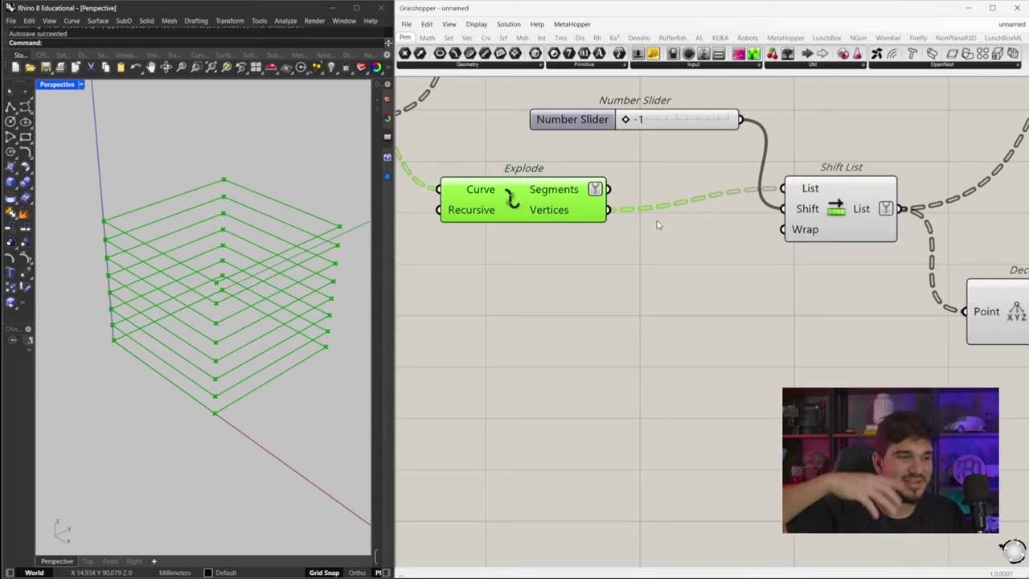
pyautogui.doubleClick(636, 381)
pyautogui.write('leng')
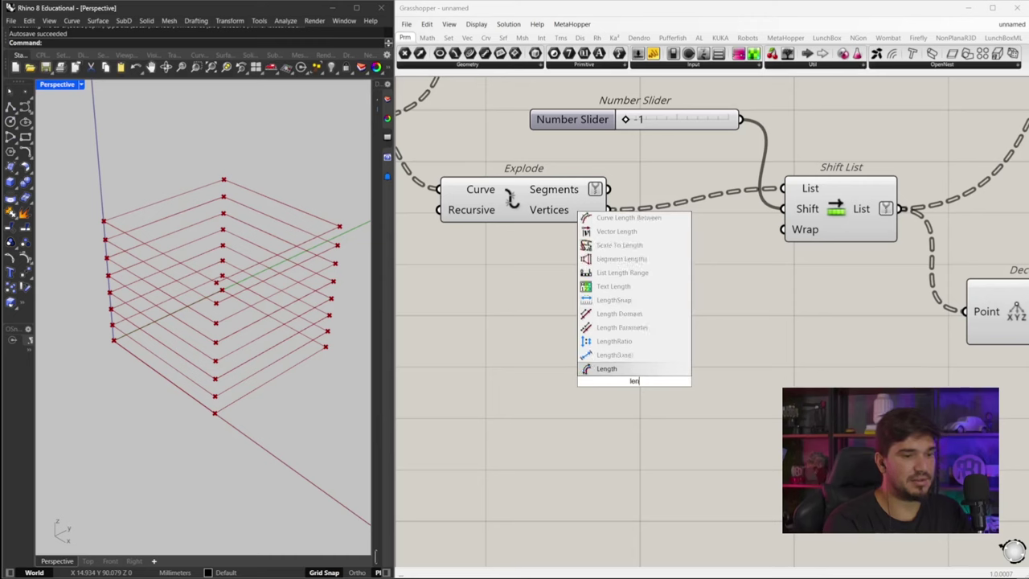
pyautogui.click(607, 300)
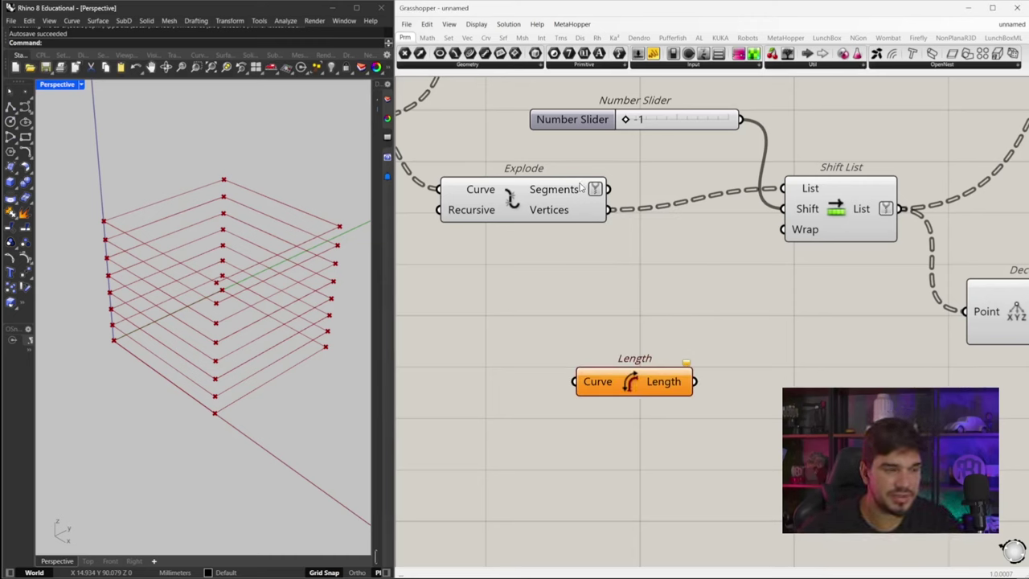
pyautogui.moveTo(611, 191); pyautogui.dragTo(572, 383)
# - Show the Length output in a new panel, enlarge the panel, and move the Length component below the Explode component
pyautogui.moveTo(742, 411); pyautogui.dragTo(627, 340, button='right')
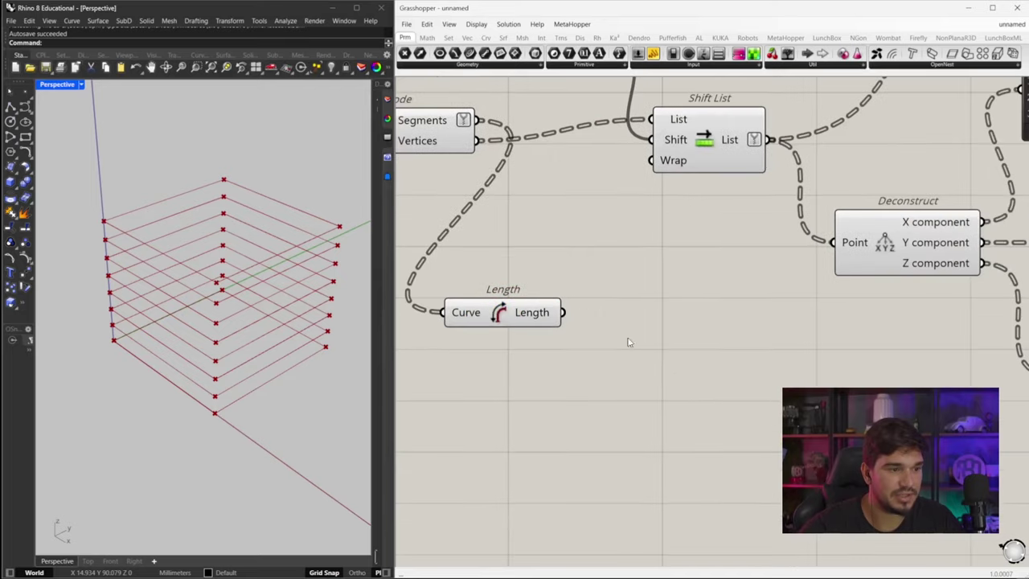
pyautogui.doubleClick(673, 372)
pyautogui.write('panel')
pyautogui.press('Return')
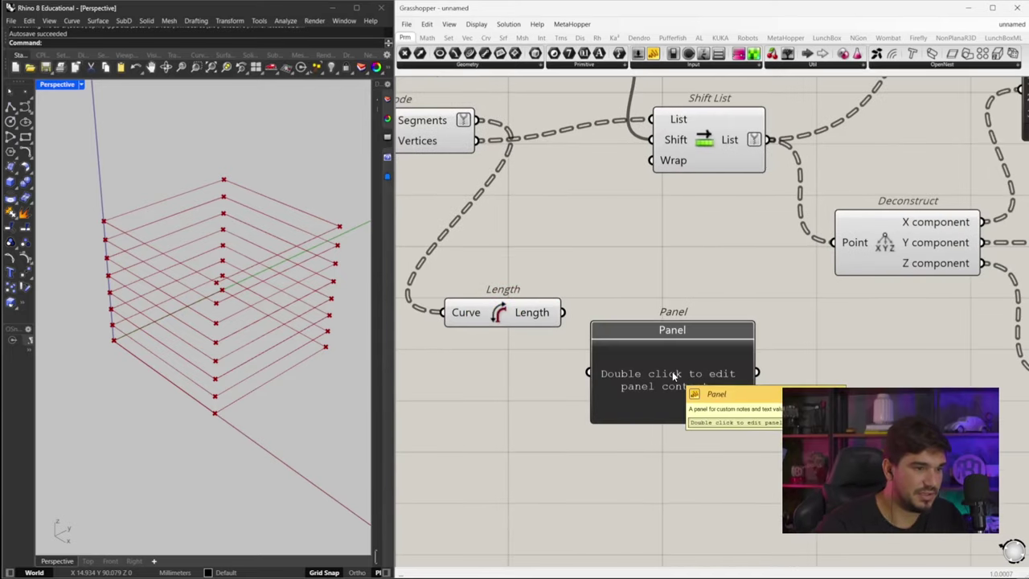
pyautogui.moveTo(562, 314); pyautogui.dragTo(590, 373)
pyautogui.moveTo(686, 387); pyautogui.dragTo(582, 309, button='right')
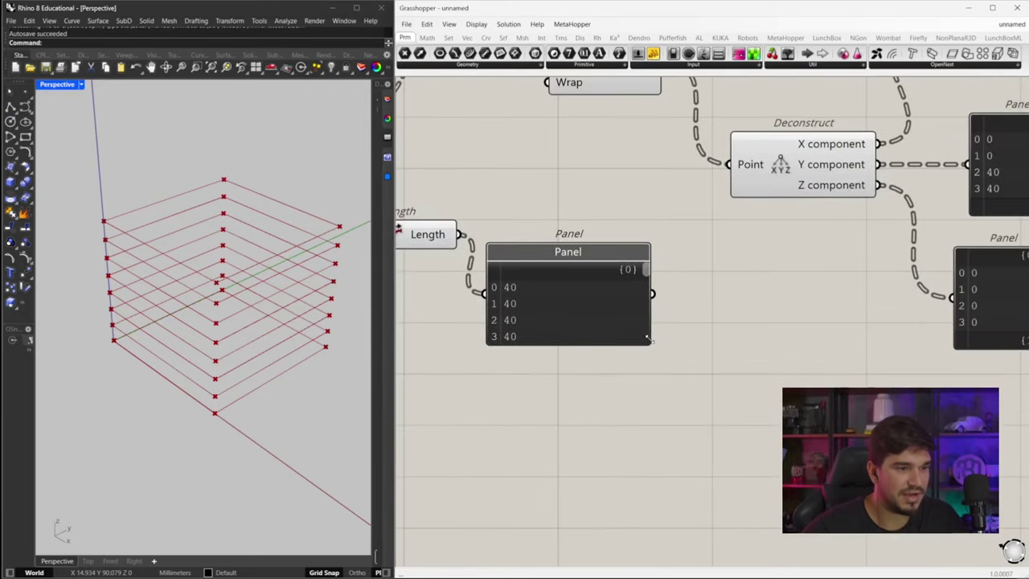
pyautogui.moveTo(649, 341); pyautogui.dragTo(777, 524)
pyautogui.scroll(-4, 697, 260)
pyautogui.moveTo(586, 188); pyautogui.dragTo(536, 300)
pyautogui.scroll(2, 660, 261)
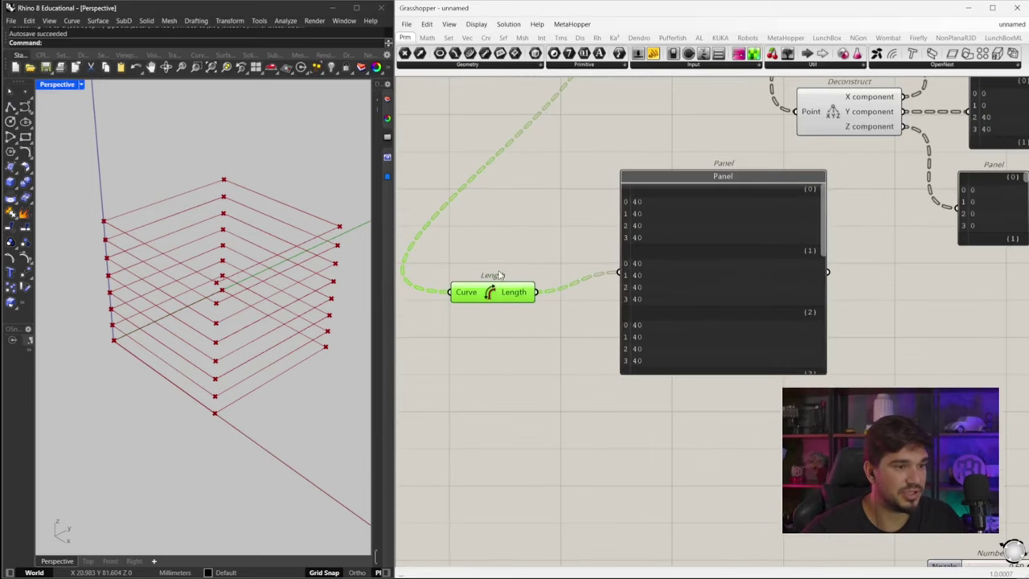
# - Set the rectangle's X Size to 106 and place the lengths panel beside the size sliders
pyautogui.scroll(-5, 721, 260)
pyautogui.scroll(3, 738, 250)
pyautogui.moveTo(453, 167); pyautogui.dragTo(652, 236, button='right')
pyautogui.moveTo(462, 186); pyautogui.dragTo(464, 196)
pyautogui.moveTo(498, 153); pyautogui.dragTo(481, 158, button='right')
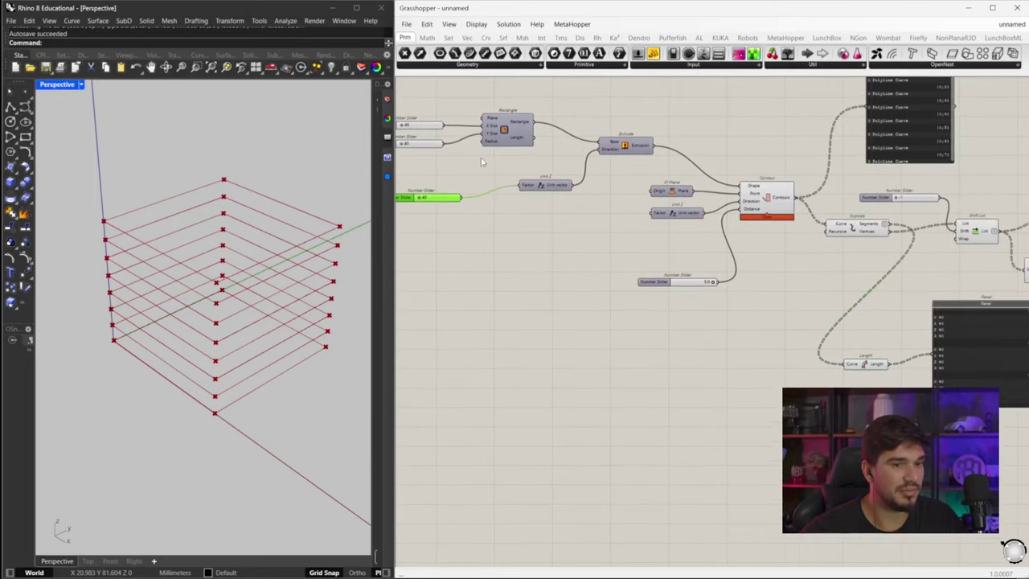
pyautogui.moveTo(957, 341); pyautogui.dragTo(967, 364)
pyautogui.moveTo(504, 156); pyautogui.dragTo(546, 160, button='right')
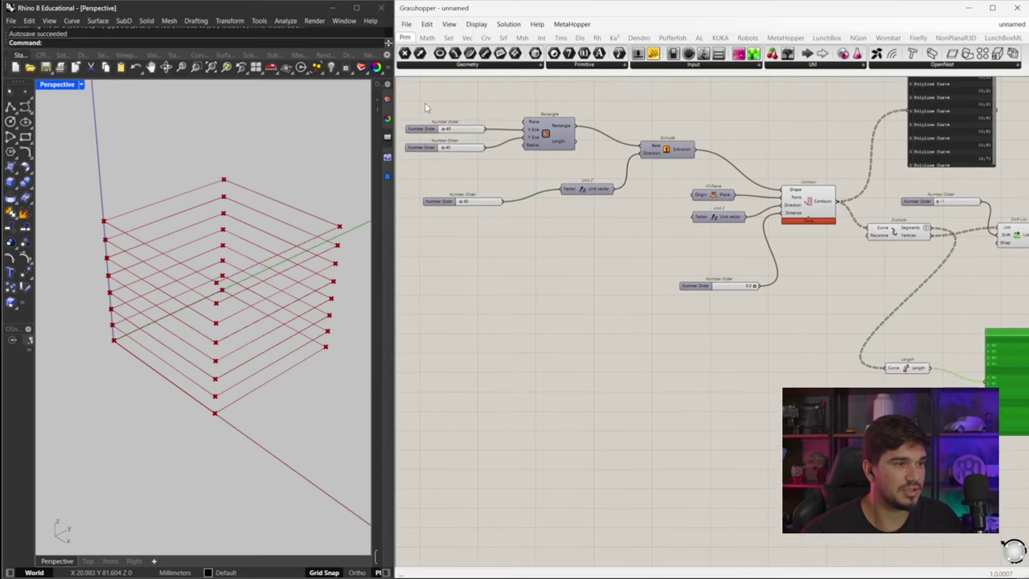
pyautogui.moveTo(467, 124); pyautogui.dragTo(445, 121, button='right')
pyautogui.moveTo(421, 128); pyautogui.dragTo(426, 129)
pyautogui.moveTo(978, 359); pyautogui.dragTo(475, 200)
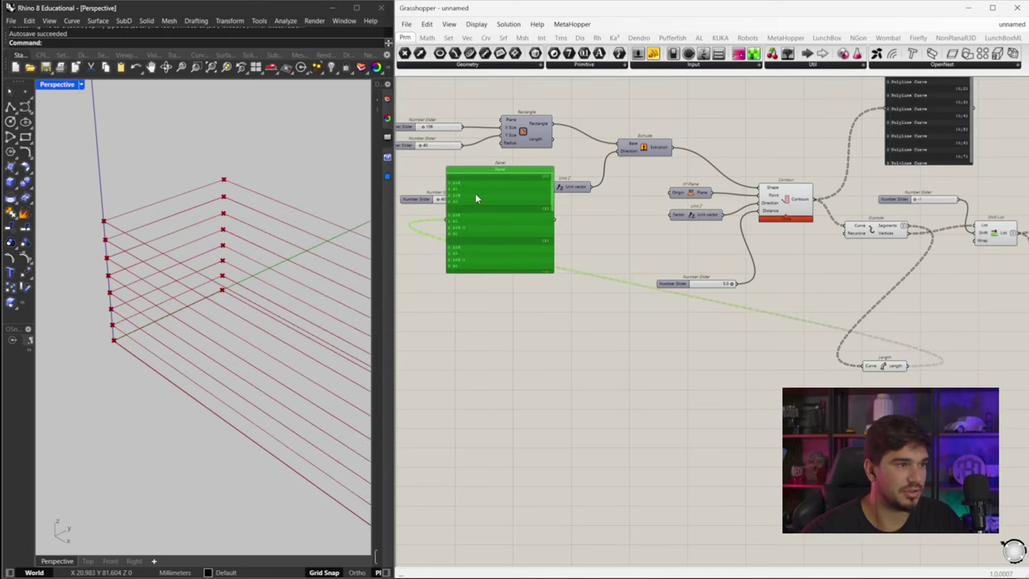
# - Set the rectangle's Y Size to 50 with the lengths panel in view
pyautogui.scroll(5, 475, 201)
pyautogui.moveTo(530, 184); pyautogui.dragTo(531, 185)
pyautogui.doubleClick(531, 184)
pyautogui.write('50')
pyautogui.press('Return')
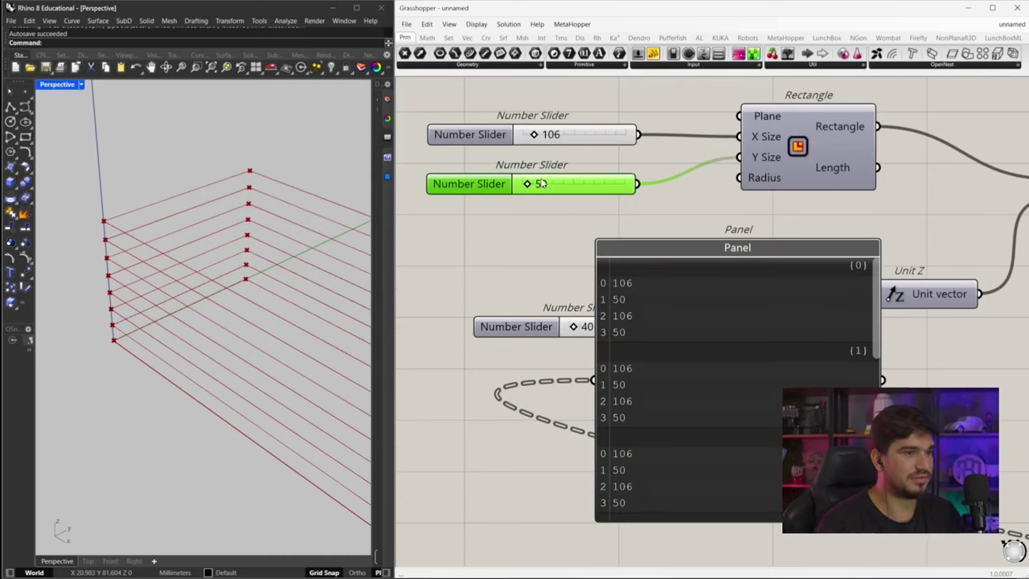
# - Restore both the X Size and Y Size of the rectangle to 40
pyautogui.doubleClick(544, 135)
pyautogui.write('40')
pyautogui.press('Return')
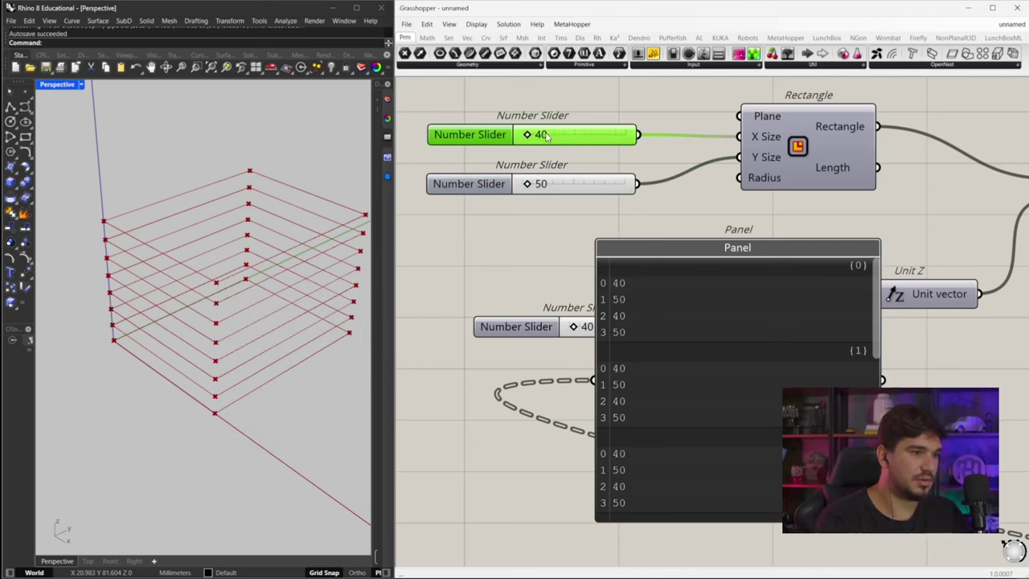
pyautogui.doubleClick(553, 185)
pyautogui.write('40')
pyautogui.press('Return')
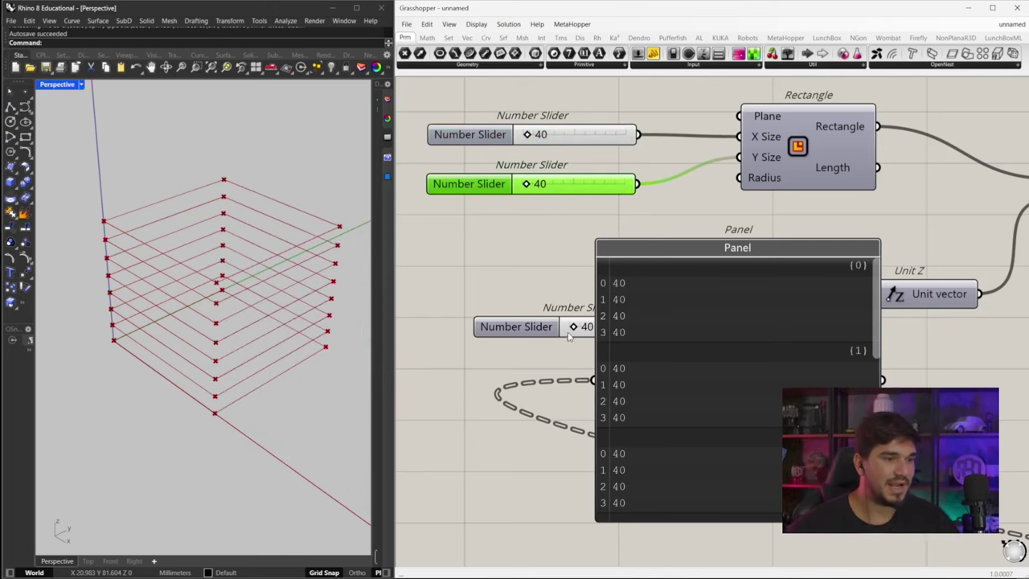
# - Move the lengths panel back to the space between the coordinate panels and the Nozzle, Layer and Filament sliders
pyautogui.click(547, 248)
pyautogui.scroll(-5, 547, 249)
pyautogui.scroll(5, 859, 362)
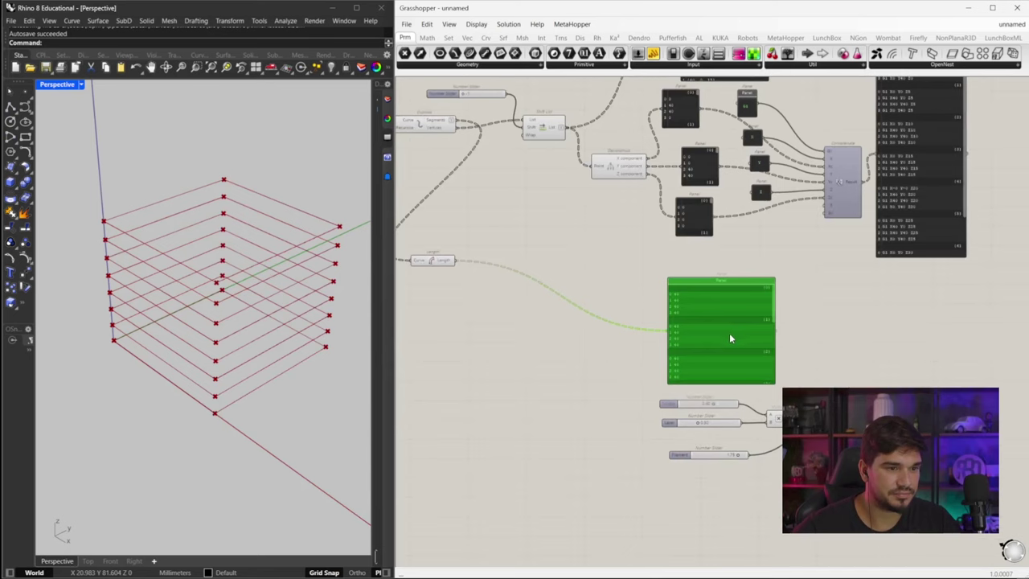
pyautogui.moveTo(729, 333); pyautogui.dragTo(629, 296)
pyautogui.moveTo(646, 318); pyautogui.dragTo(623, 291, button='right')
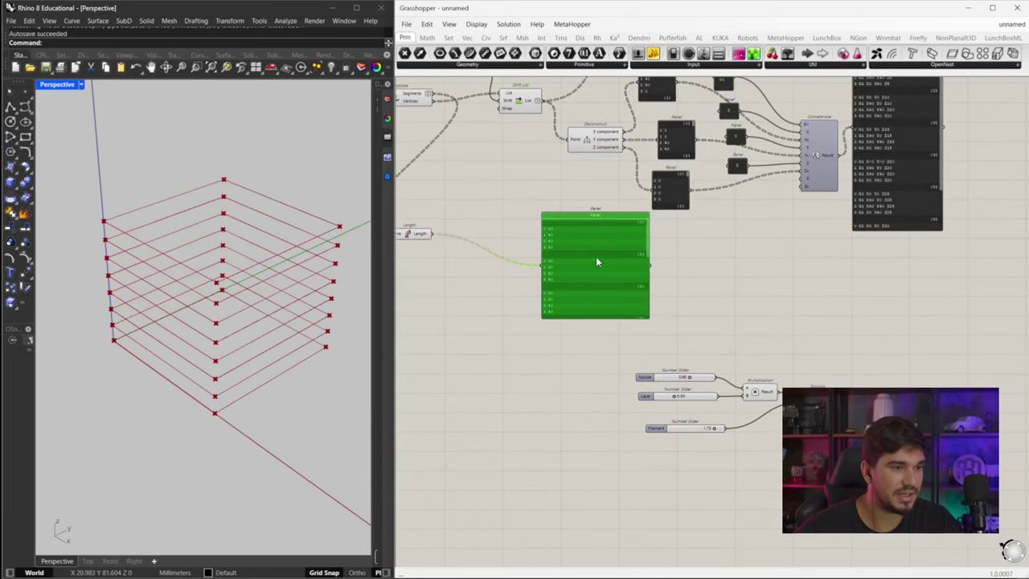
pyautogui.moveTo(596, 261); pyautogui.dragTo(762, 281)
pyautogui.scroll(2, 813, 339)
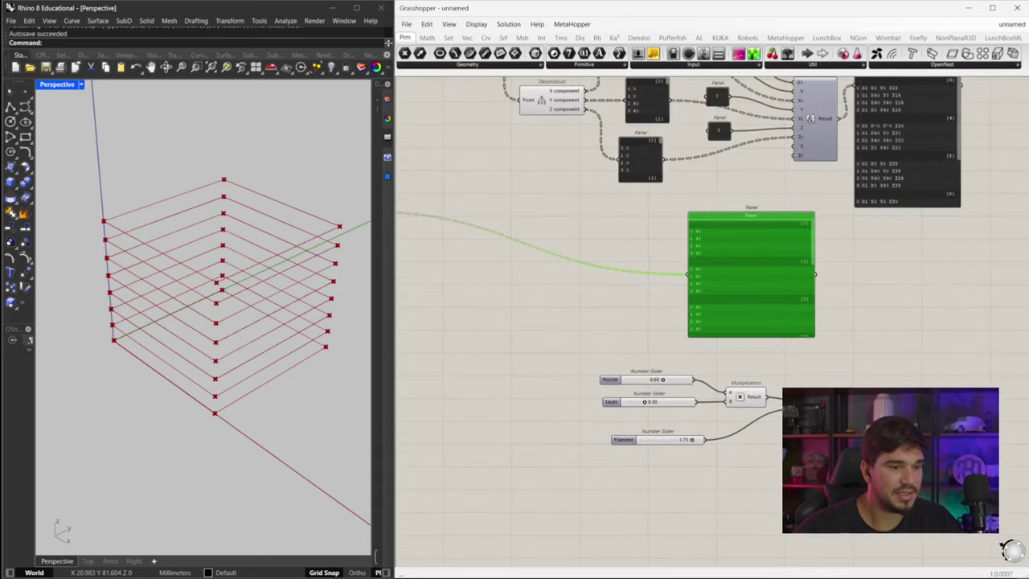
# - Add a Multiplication component after the Division in the Nozzle, Layer and Filament calculation
pyautogui.moveTo(785, 417); pyautogui.dragTo(696, 408, button='right')
pyautogui.doubleClick(802, 368)
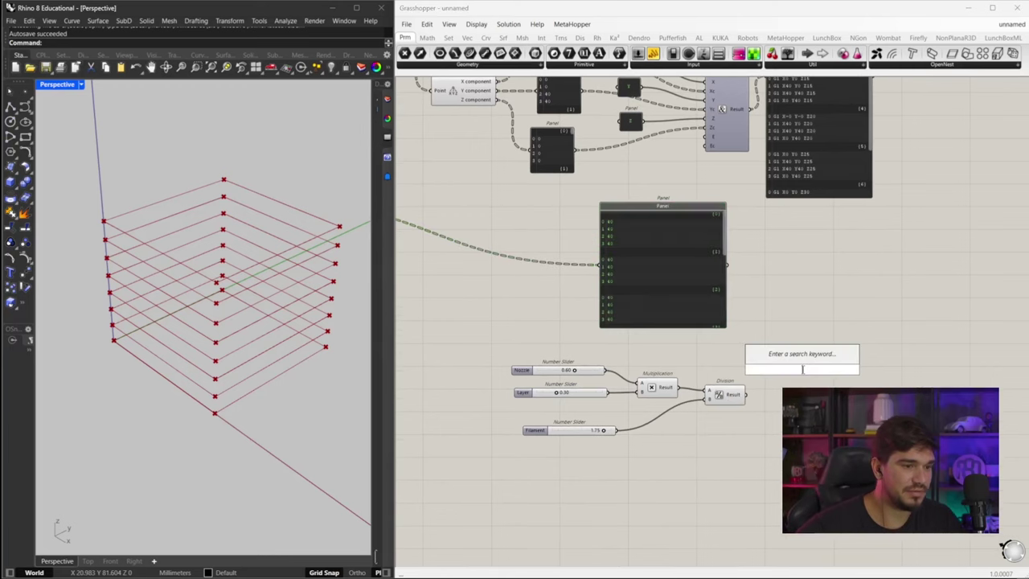
pyautogui.write('multipli')
pyautogui.press('Return')
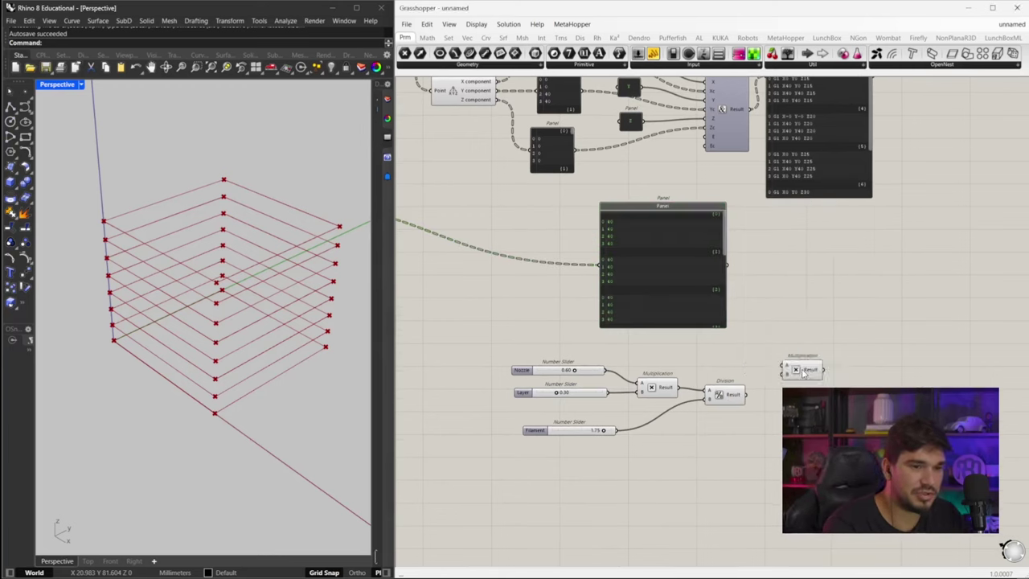
# - Move the Length component beside its panel, and connect the lengths panel to the new Multiplication's A and the Division result to B
pyautogui.moveTo(537, 264); pyautogui.dragTo(730, 266, button='right')
pyautogui.scroll(-3, 731, 265)
pyautogui.moveTo(578, 234); pyautogui.dragTo(747, 288)
pyautogui.scroll(2, 811, 288)
pyautogui.scroll(2, 812, 291)
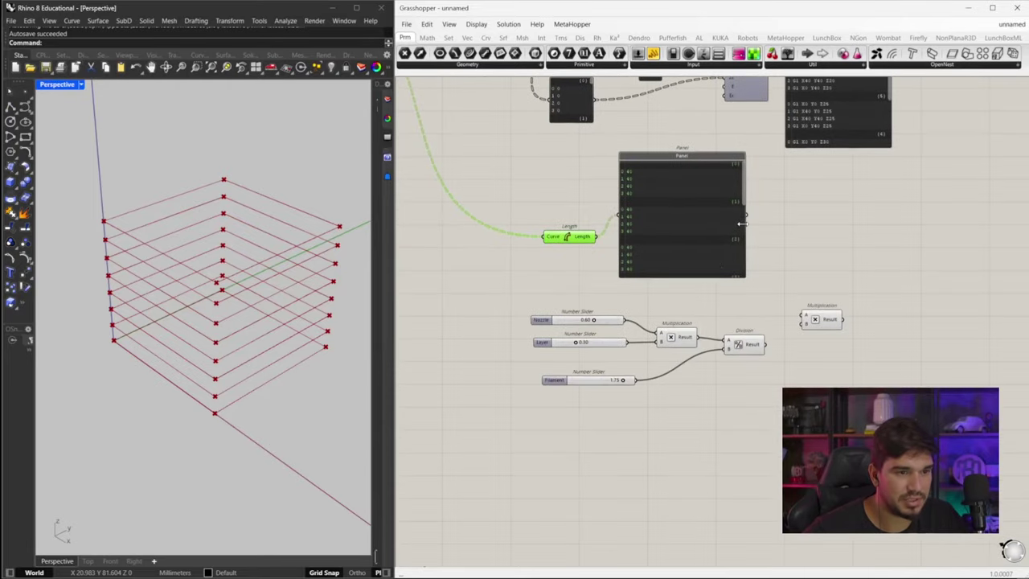
pyautogui.moveTo(749, 216); pyautogui.dragTo(767, 345)
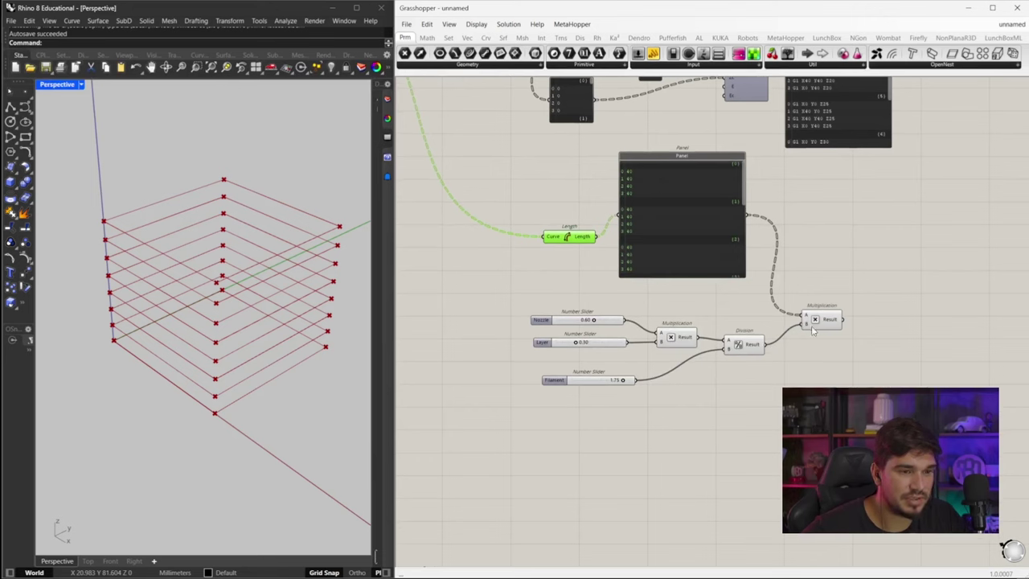
# - Show the result of multiplying the lengths by the Division in a new panel beside the Multiplication
pyautogui.doubleClick(893, 337)
pyautogui.write('panel')
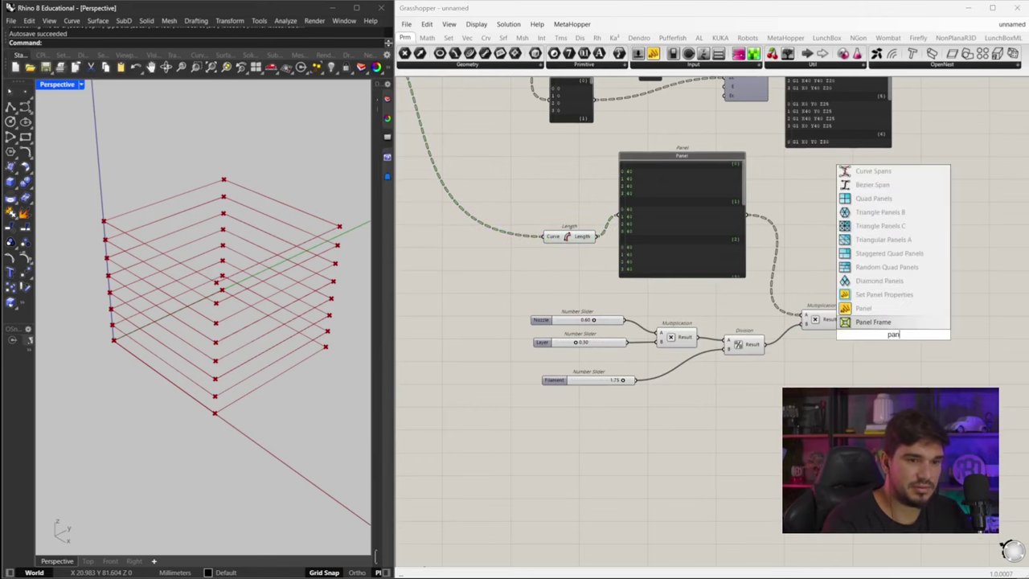
pyautogui.press('Return')
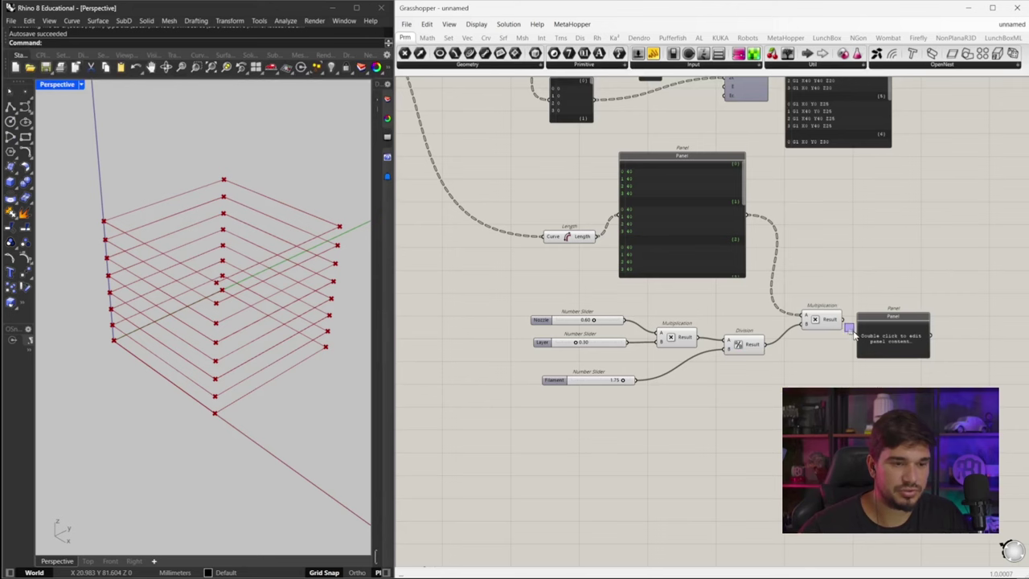
pyautogui.moveTo(858, 336)
pyautogui.mouseDown()
pyautogui.moveTo(867, 324)
pyautogui.moveTo(873, 336)
pyautogui.mouseUp()
pyautogui.moveTo(900, 349); pyautogui.dragTo(780, 336, button='right')
pyautogui.moveTo(792, 338); pyautogui.dragTo(772, 295)
pyautogui.scroll(2, 724, 309)
pyautogui.moveTo(667, 310); pyautogui.dragTo(657, 331, button='right')
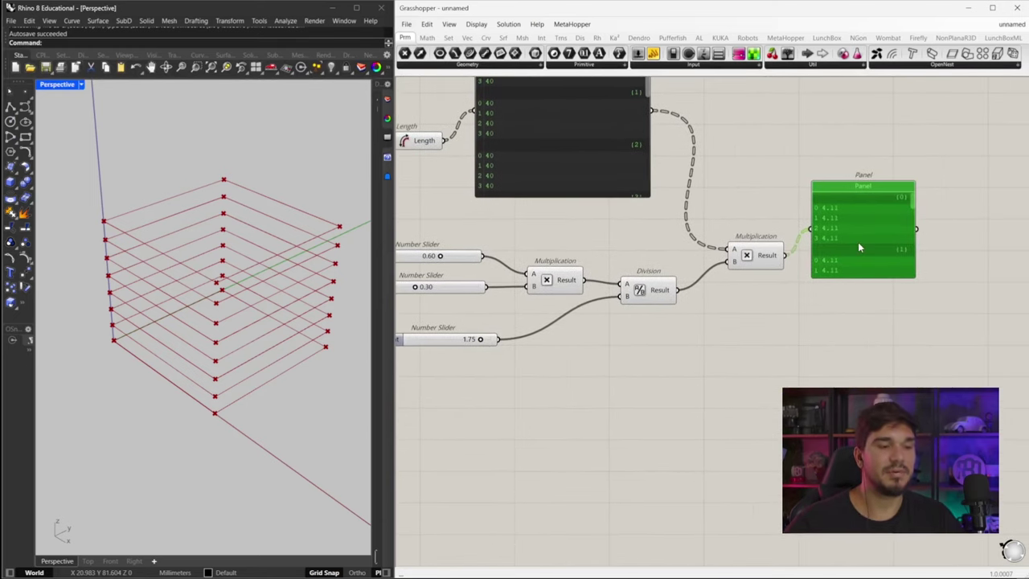
# - Move the lengths Multiplication and its result panel further away from the Division component
pyautogui.moveTo(859, 247); pyautogui.dragTo(967, 234, button='right')
pyautogui.moveTo(431, 222); pyautogui.dragTo(841, 365)
pyautogui.moveTo(750, 286); pyautogui.dragTo(613, 271)
pyautogui.moveTo(868, 247); pyautogui.dragTo(682, 308)
pyautogui.moveTo(649, 262); pyautogui.dragTo(795, 280)
pyautogui.moveTo(888, 202); pyautogui.dragTo(865, 221)
pyautogui.moveTo(845, 370); pyautogui.dragTo(944, 326)
pyautogui.moveTo(785, 311)
pyautogui.mouseDown()
pyautogui.moveTo(829, 347)
pyautogui.moveTo(900, 383)
pyautogui.mouseUp()
pyautogui.press('Delete')
pyautogui.moveTo(944, 361); pyautogui.dragTo(767, 351, button='right')
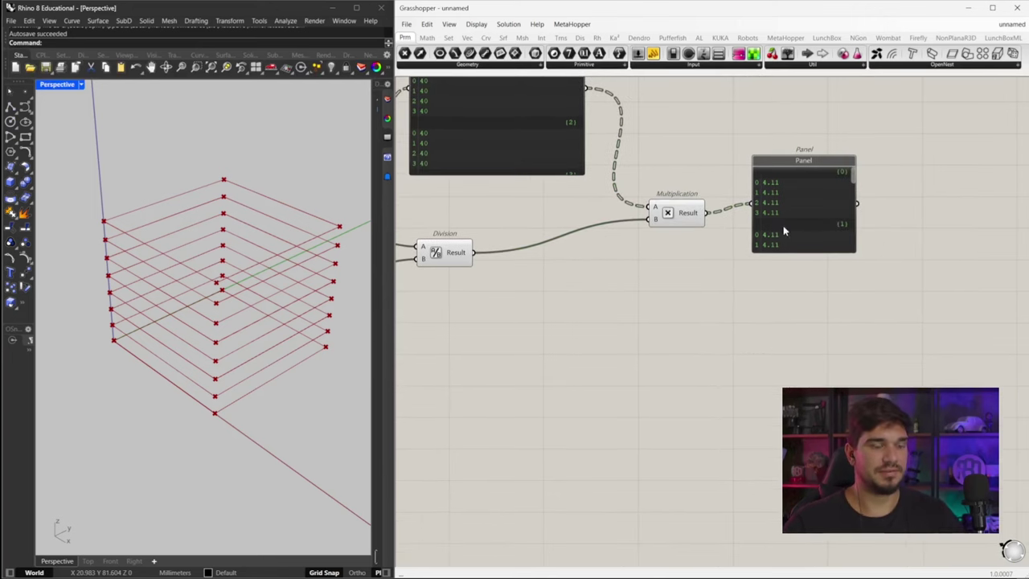
# - Move the result panel aside and add a second Multiplication whose A input takes the first one's result
pyautogui.moveTo(783, 225); pyautogui.dragTo(827, 214)
pyautogui.doubleClick(763, 326)
pyautogui.write('multiplication')
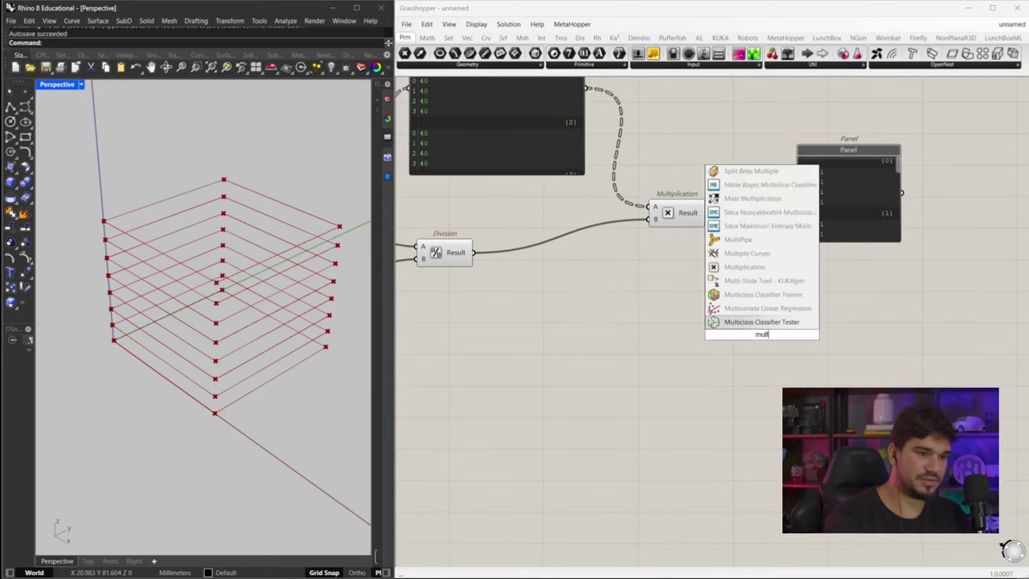
pyautogui.press('Return')
pyautogui.moveTo(705, 212); pyautogui.dragTo(734, 329)
# - Feed the second Multiplication's B from a new 0.00 to 2.00 number slider set to 0.75, and show its result in the panel
pyautogui.doubleClick(683, 352)
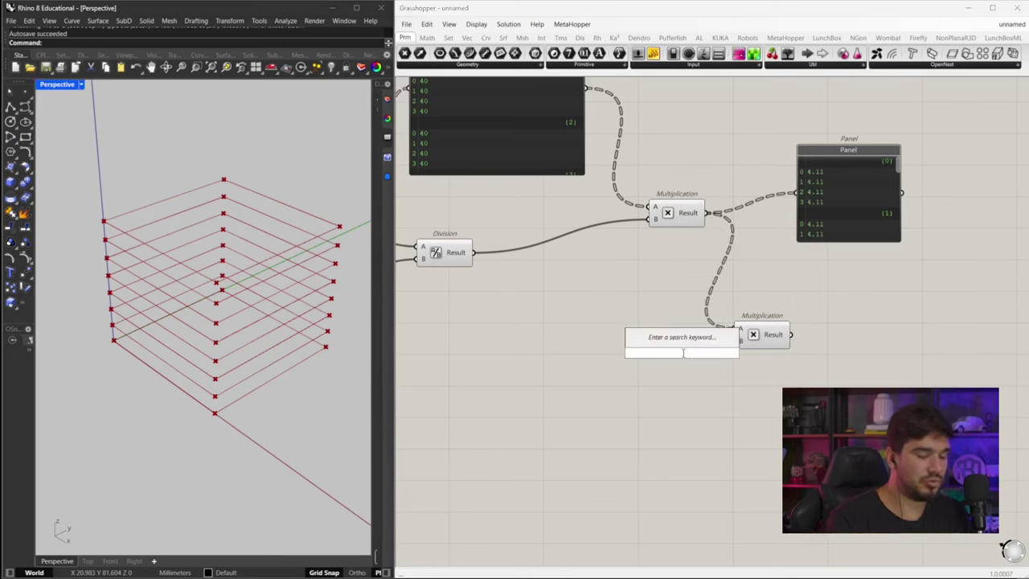
pyautogui.write('0.2')
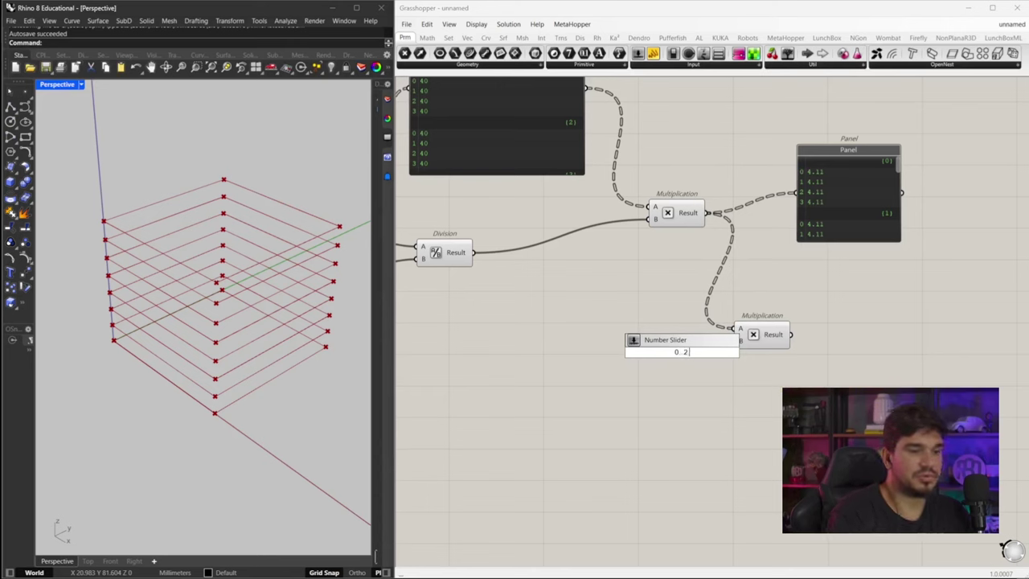
pyautogui.press('Return')
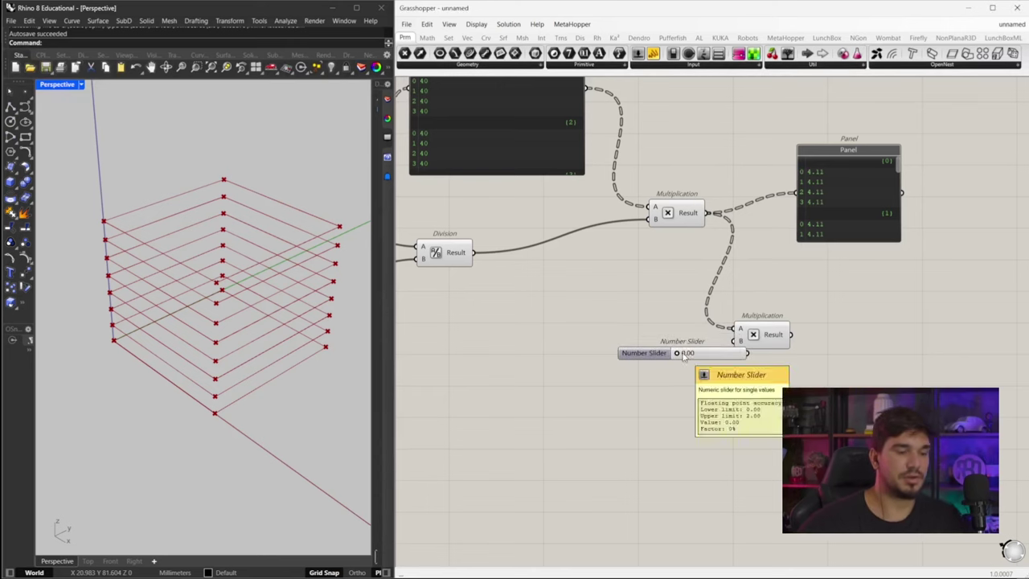
pyautogui.moveTo(749, 347); pyautogui.dragTo(768, 344)
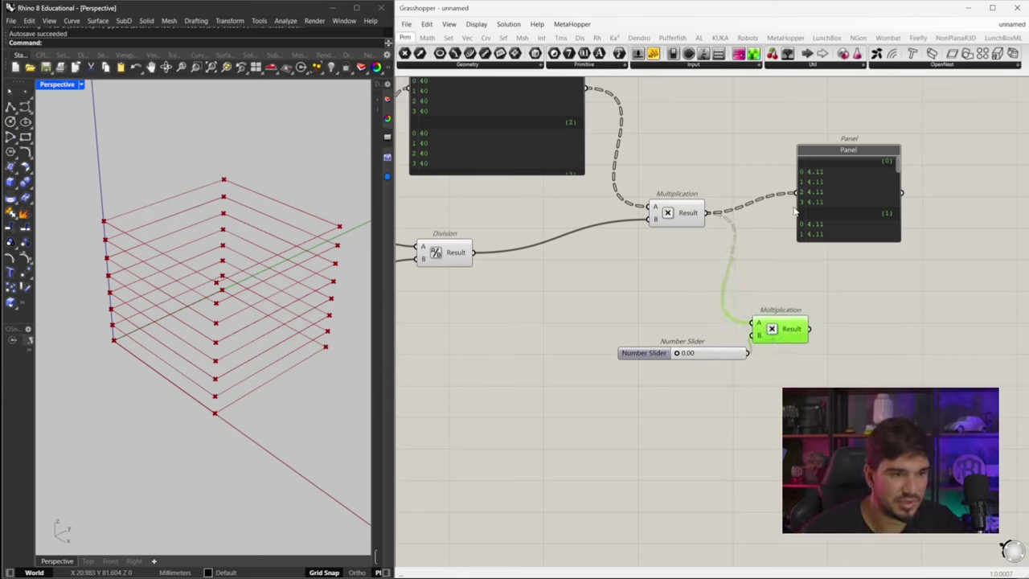
pyautogui.moveTo(796, 194); pyautogui.dragTo(810, 329)
pyautogui.moveTo(687, 356)
pyautogui.mouseDown()
pyautogui.moveTo(655, 361)
pyautogui.moveTo(694, 367)
pyautogui.moveTo(675, 360)
pyautogui.mouseUp()
pyautogui.moveTo(778, 305); pyautogui.dragTo(753, 348, button='right')
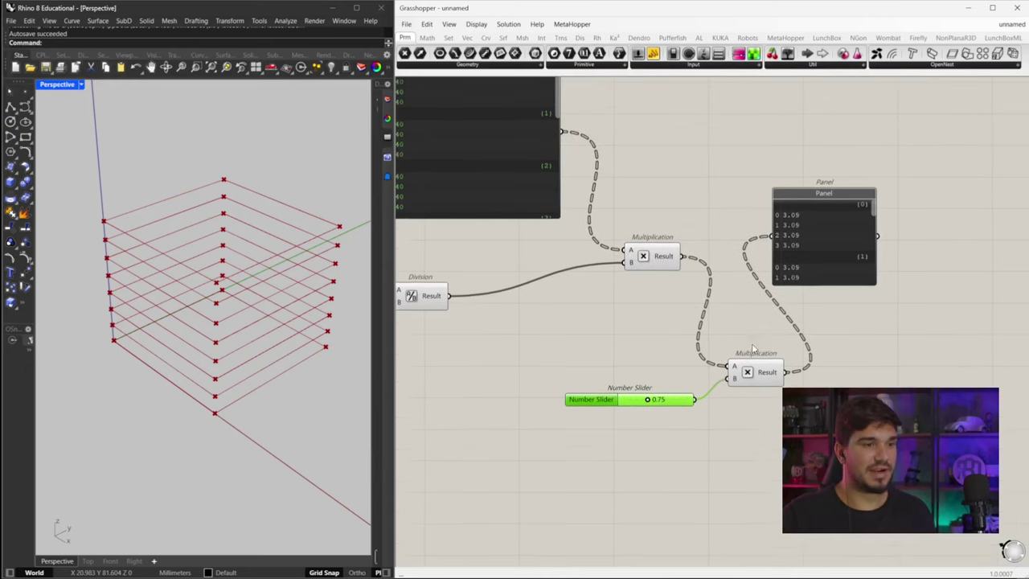
# - Move the Concatenate component and its output panel further away from the coordinate and letter panels
pyautogui.scroll(-3, 754, 348)
pyautogui.scroll(1, 637, 233)
pyautogui.scroll(1, 690, 176)
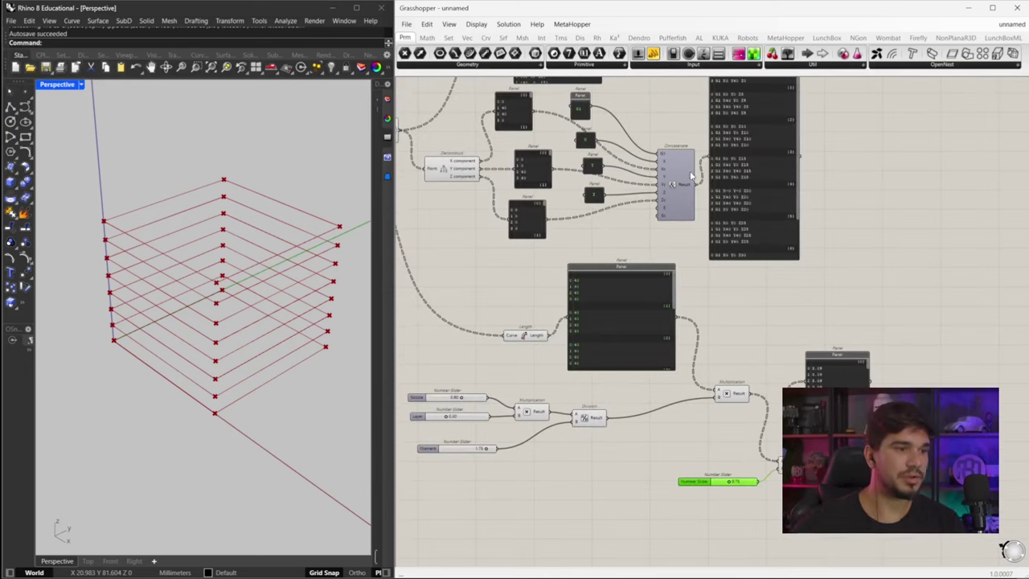
pyautogui.moveTo(690, 175); pyautogui.dragTo(651, 171, button='right')
pyautogui.moveTo(595, 116); pyautogui.dragTo(820, 278)
pyautogui.keyDown('shift'); pyautogui.click(711, 193); pyautogui.keyUp('shift')
pyautogui.moveTo(689, 193); pyautogui.dragTo(856, 193)
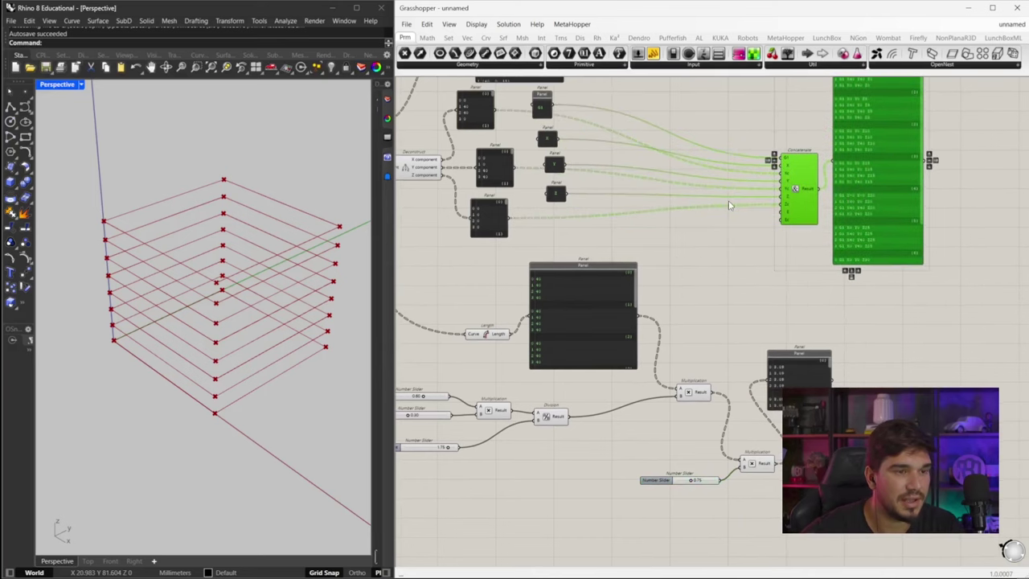
pyautogui.click(729, 201)
# - Delete the second Multiplication, its 0.75 number slider and the result panel
pyautogui.moveTo(803, 365); pyautogui.dragTo(848, 365)
pyautogui.moveTo(752, 465); pyautogui.dragTo(755, 434)
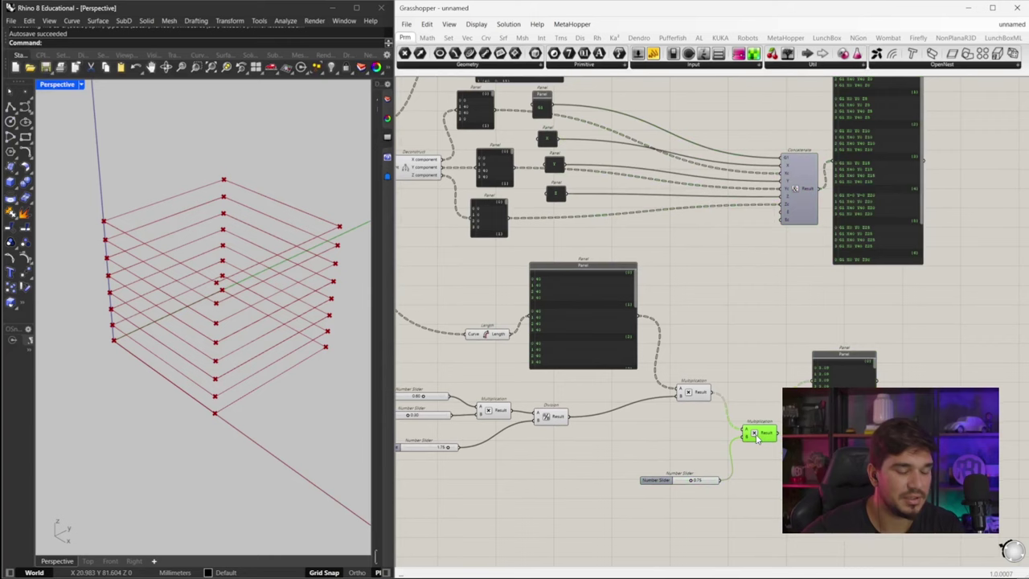
pyautogui.moveTo(705, 481); pyautogui.dragTo(708, 465)
pyautogui.click(762, 438)
pyautogui.press('Delete')
pyautogui.click(715, 464)
pyautogui.press('Delete')
pyautogui.click(844, 362)
pyautogui.press('Delete')
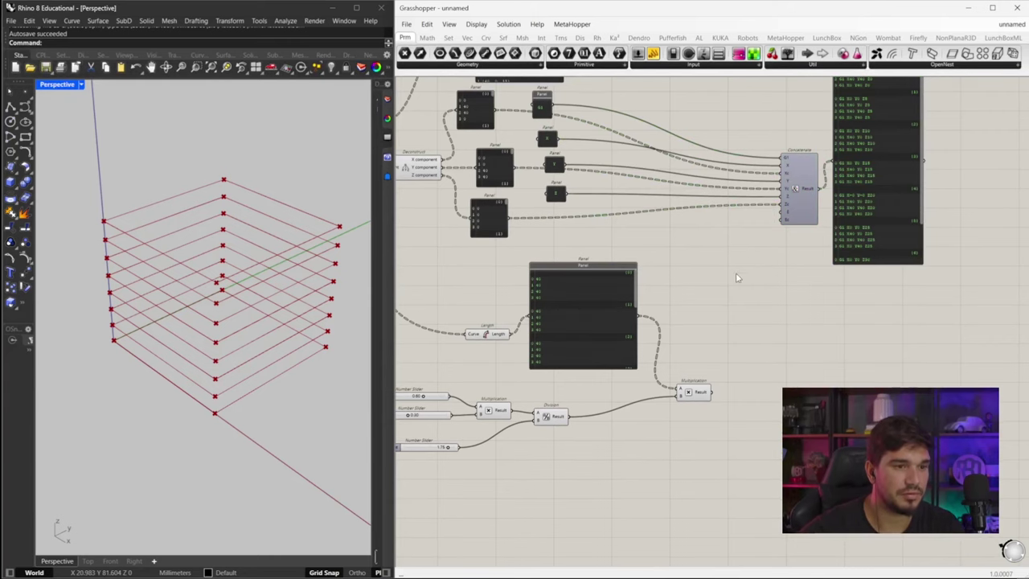
pyautogui.scroll(2, 776, 228)
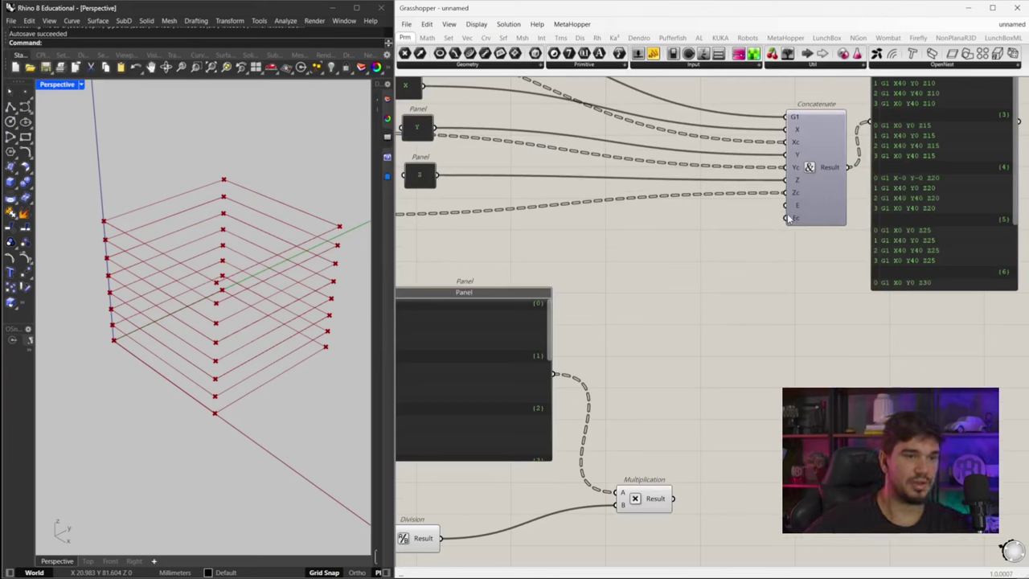
# - Feed the Concatenate's Ec input from the Multiplication's result
pyautogui.rightClick(796, 222)
pyautogui.click(796, 221)
pyautogui.moveTo(796, 222); pyautogui.dragTo(682, 505)
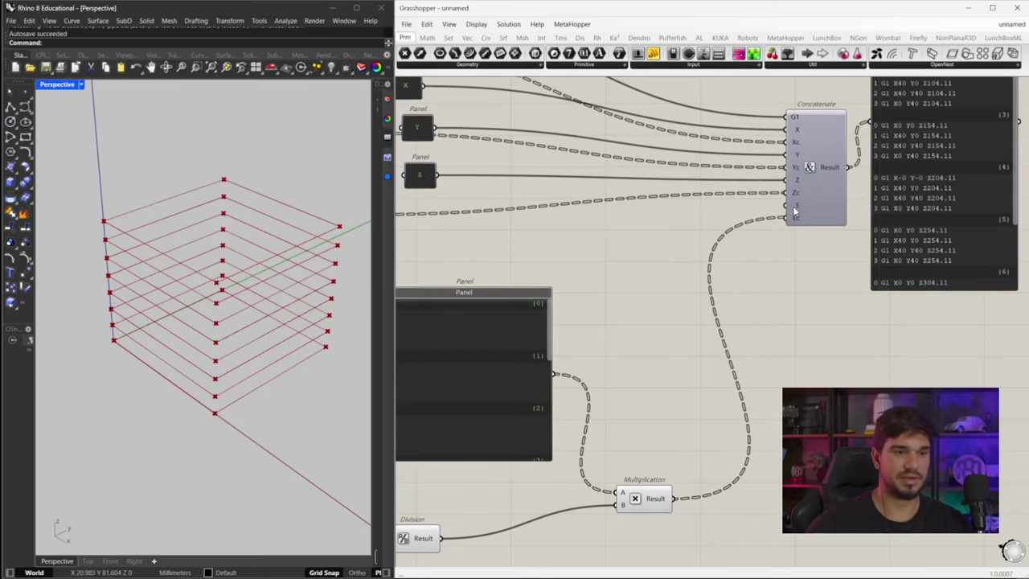
# - Duplicate the Z letter panel, change its text to E and connect it to the Concatenate's E input
pyautogui.moveTo(674, 223); pyautogui.dragTo(739, 232, button='right')
pyautogui.keyDown('alt'); pyautogui.moveTo(492, 190); pyautogui.dragTo(600, 244); pyautogui.keyUp('alt')
pyautogui.doubleClick(601, 244)
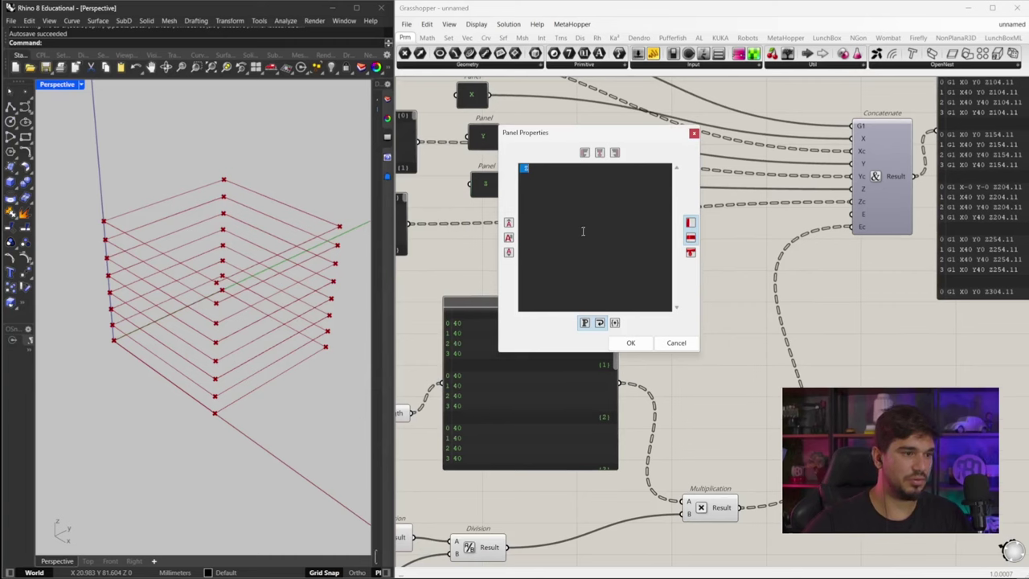
pyautogui.click(630, 343)
pyautogui.moveTo(620, 243); pyautogui.dragTo(851, 214)
pyautogui.moveTo(862, 218); pyautogui.dragTo(655, 217, button='right')
pyautogui.moveTo(828, 154); pyautogui.dragTo(832, 190, button='right')
pyautogui.moveTo(759, 250); pyautogui.dragTo(751, 303, button='right')
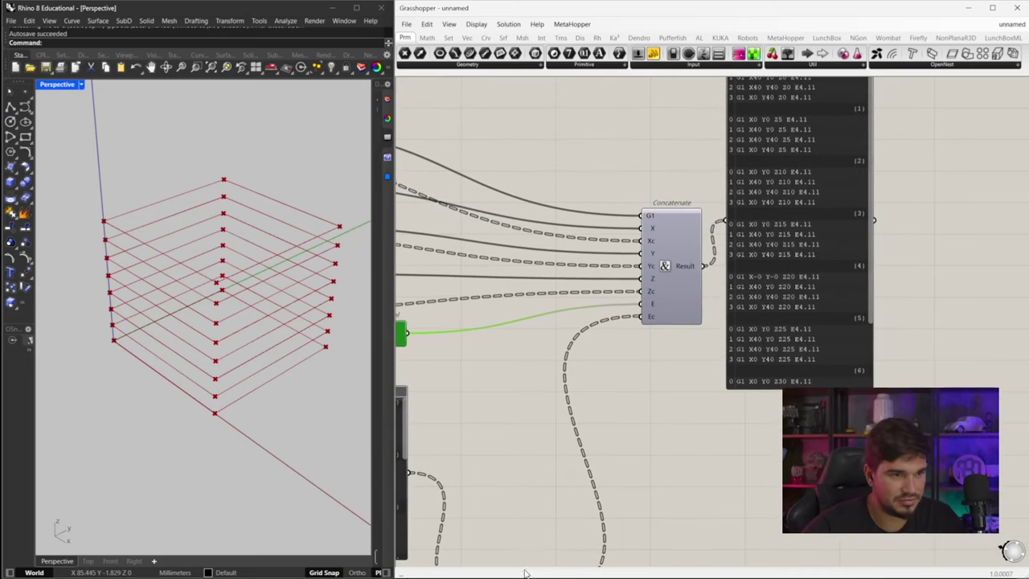
# - Switch to the sample G-code in Notepad and examine the E extrusion values of consecutive G1 lines
pyautogui.click(348, 570)
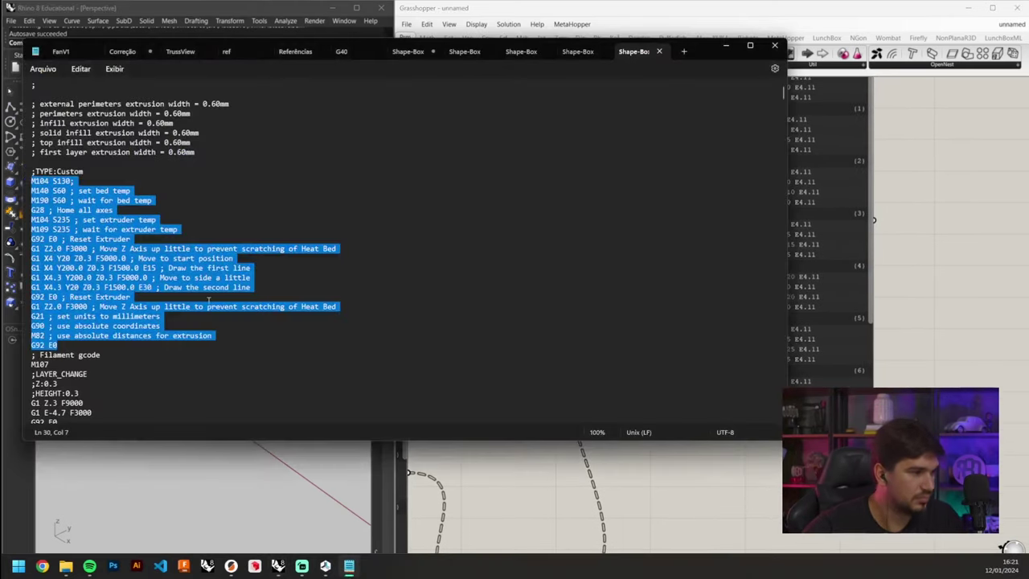
pyautogui.click(121, 258)
pyautogui.scroll(-8, 119, 337)
pyautogui.moveTo(31, 239); pyautogui.dragTo(91, 241)
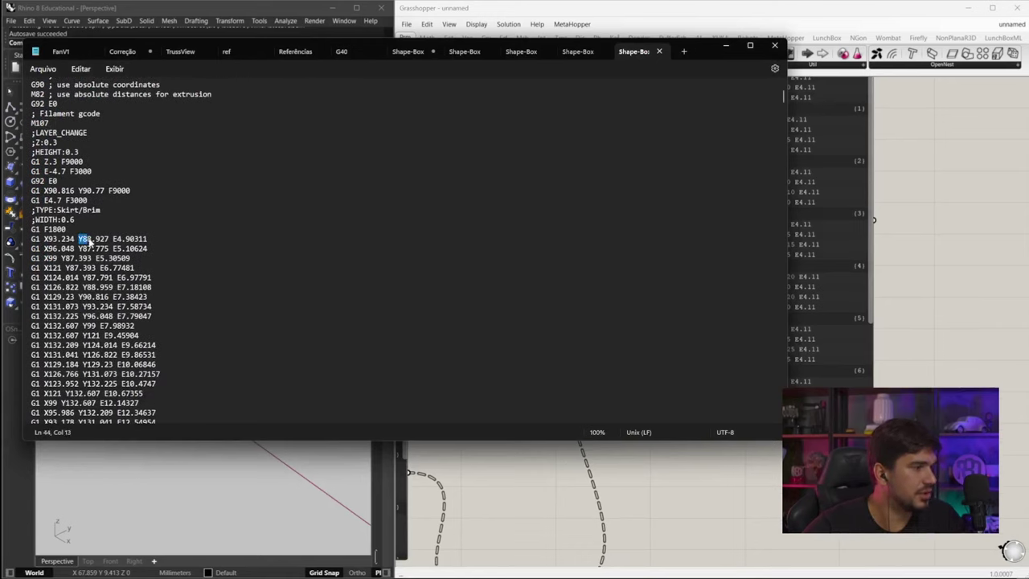
pyautogui.moveTo(114, 239); pyautogui.dragTo(127, 239)
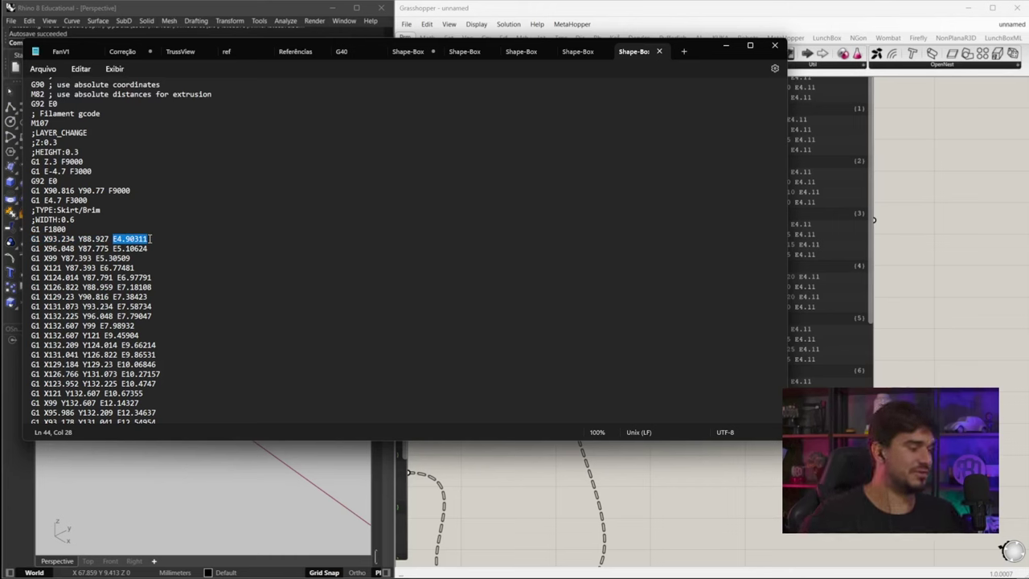
pyautogui.click(140, 239)
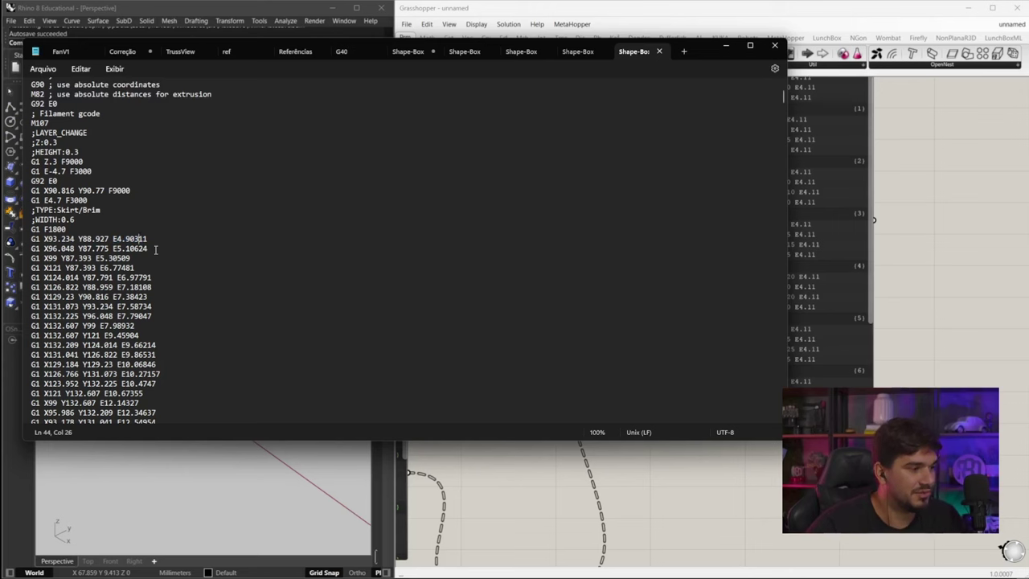
pyautogui.moveTo(113, 239); pyautogui.dragTo(150, 248)
pyautogui.click(113, 248)
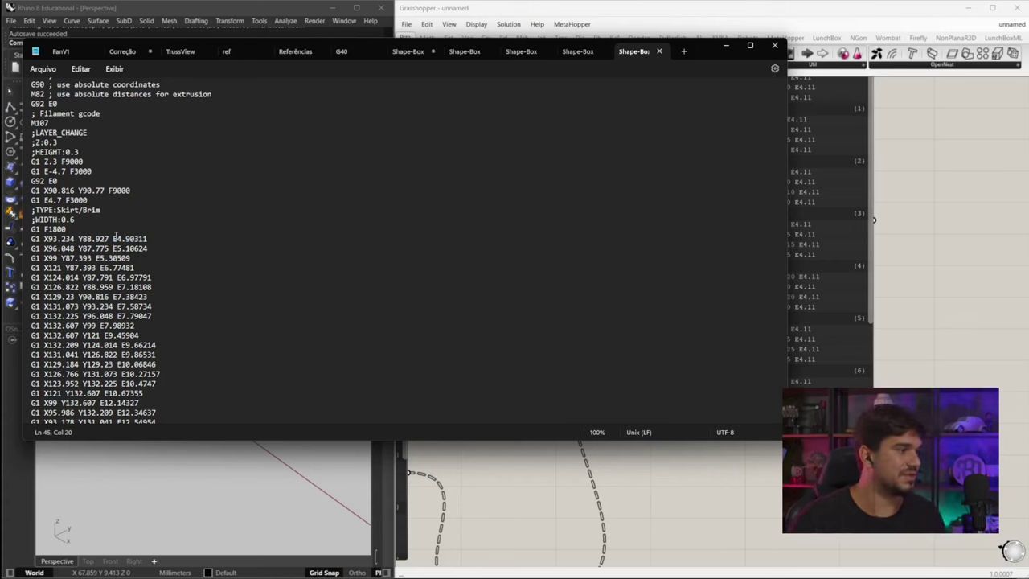
# - Examine the F feed rates in the sample G-code's opening G1 moves, and switch back to Grasshopper
pyautogui.scroll(5, 116, 232)
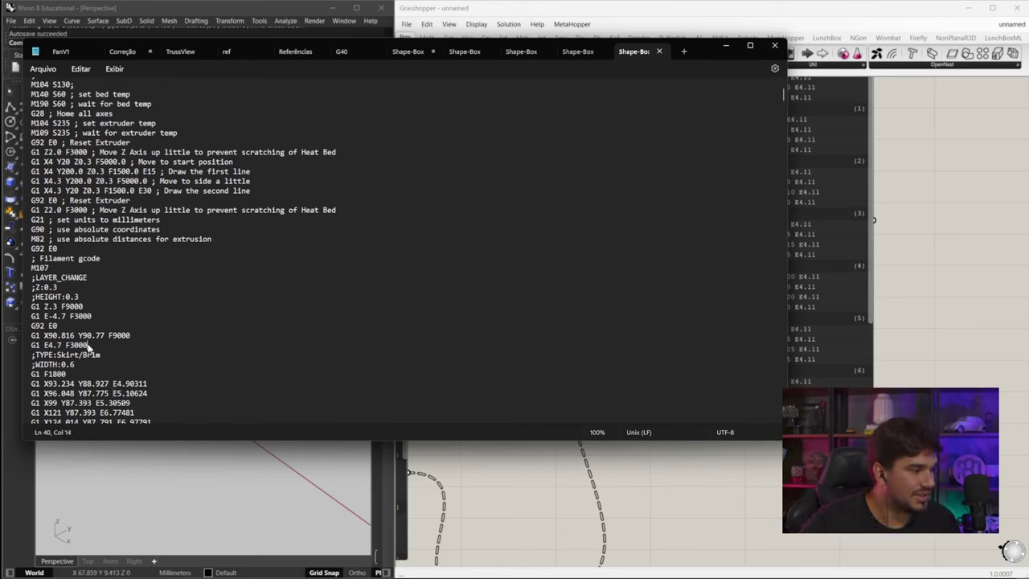
pyautogui.moveTo(80, 349); pyautogui.dragTo(71, 348)
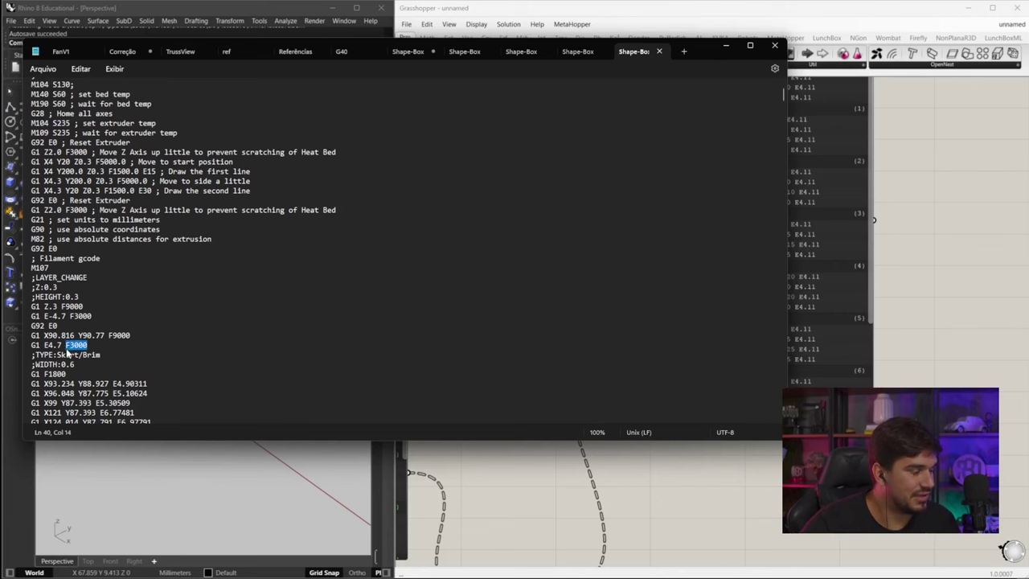
pyautogui.moveTo(62, 308); pyautogui.dragTo(88, 307)
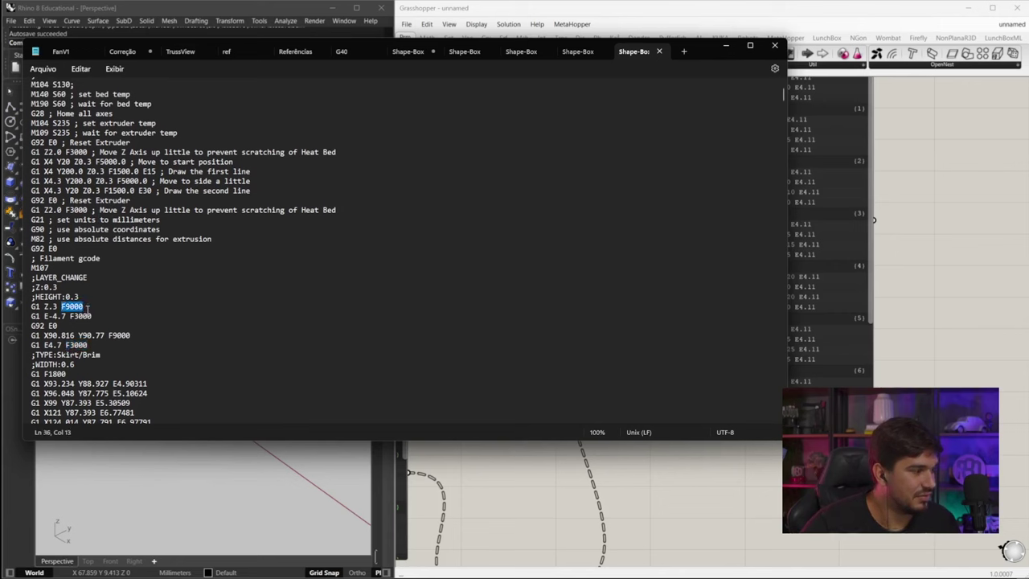
pyautogui.moveTo(66, 348); pyautogui.dragTo(88, 348)
pyautogui.click(105, 336)
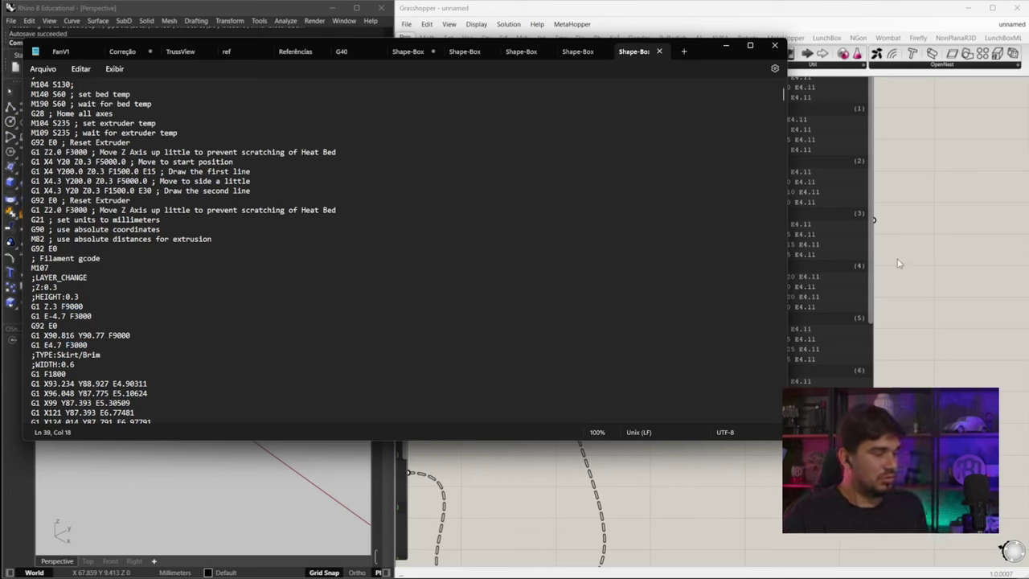
pyautogui.click(912, 281)
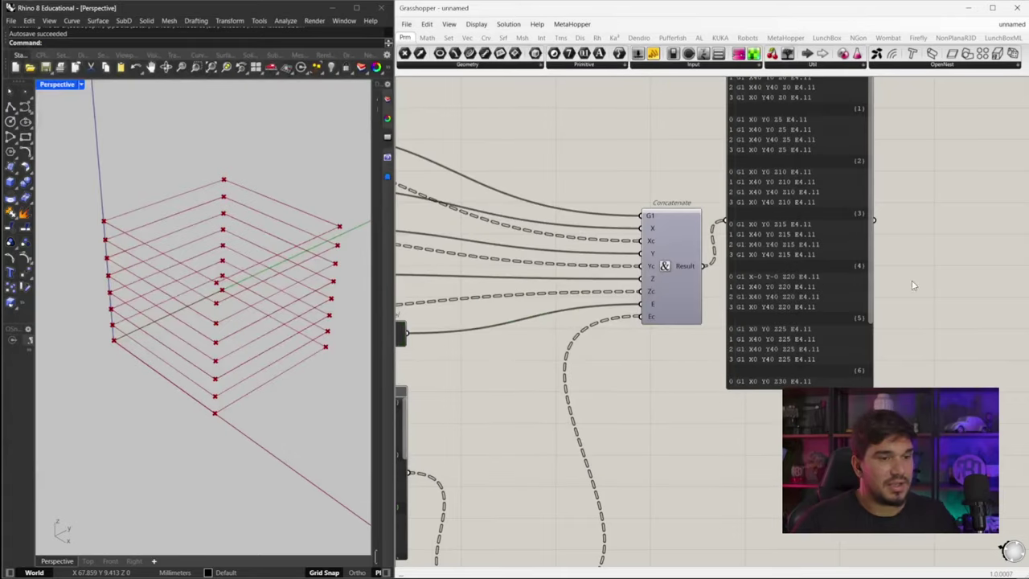
# - Reposition the extrusion Multiplication and Division components to tidy the graph beneath the Concatenate
pyautogui.moveTo(678, 376); pyautogui.dragTo(661, 270, button='right')
pyautogui.scroll(-3, 703, 345)
pyautogui.moveTo(680, 342); pyautogui.dragTo(641, 273, button='right')
pyautogui.scroll(1, 574, 333)
pyautogui.moveTo(553, 352); pyautogui.dragTo(582, 322)
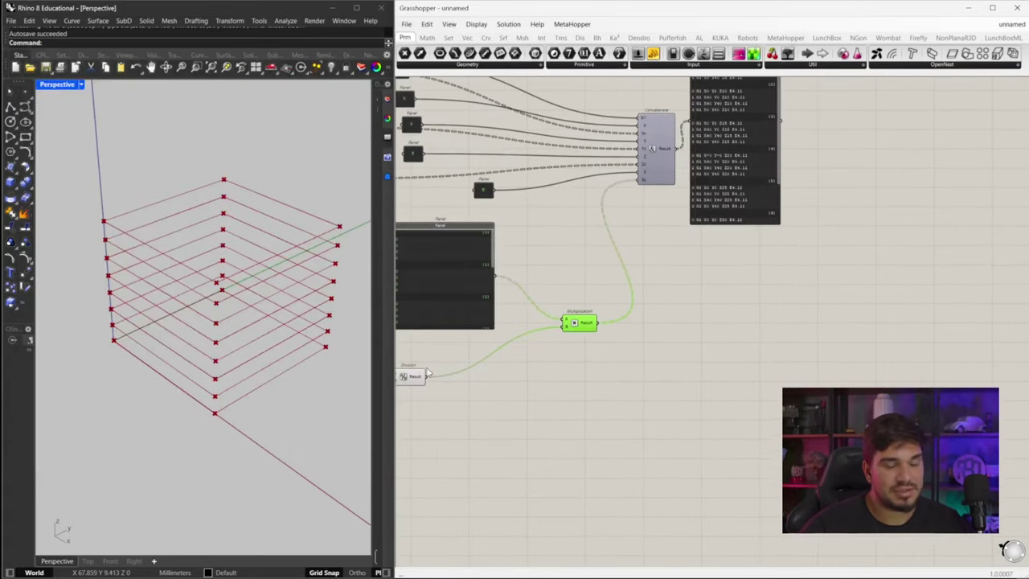
pyautogui.moveTo(589, 376); pyautogui.dragTo(571, 329, button='right')
pyautogui.moveTo(426, 324); pyautogui.dragTo(486, 324, button='right')
pyautogui.moveTo(452, 333); pyautogui.dragTo(479, 334)
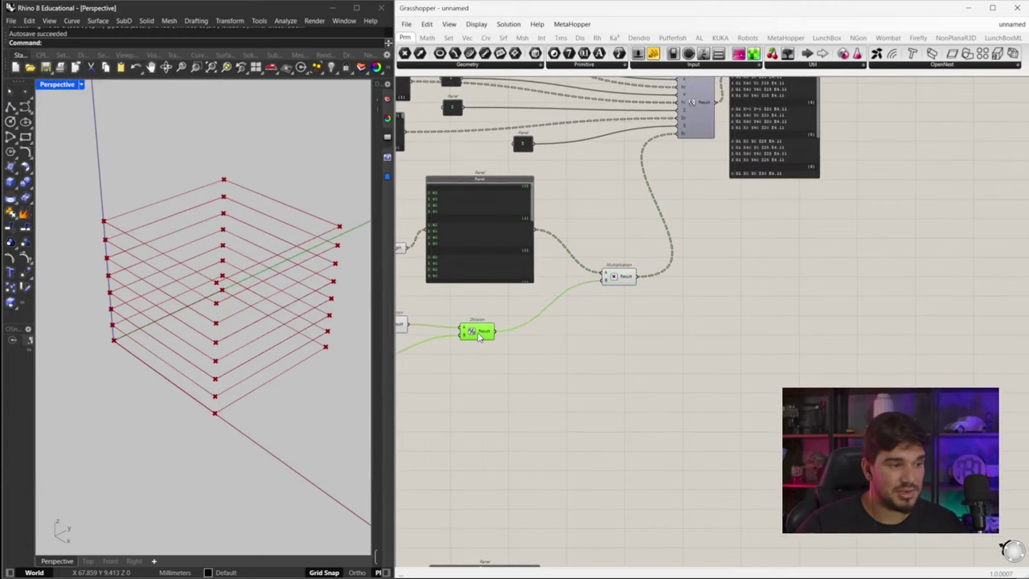
pyautogui.moveTo(611, 345); pyautogui.dragTo(627, 337, button='right')
# - Add a number slider set to 30 and a new Multiplication component, and feed the slider into it
pyautogui.doubleClick(630, 338)
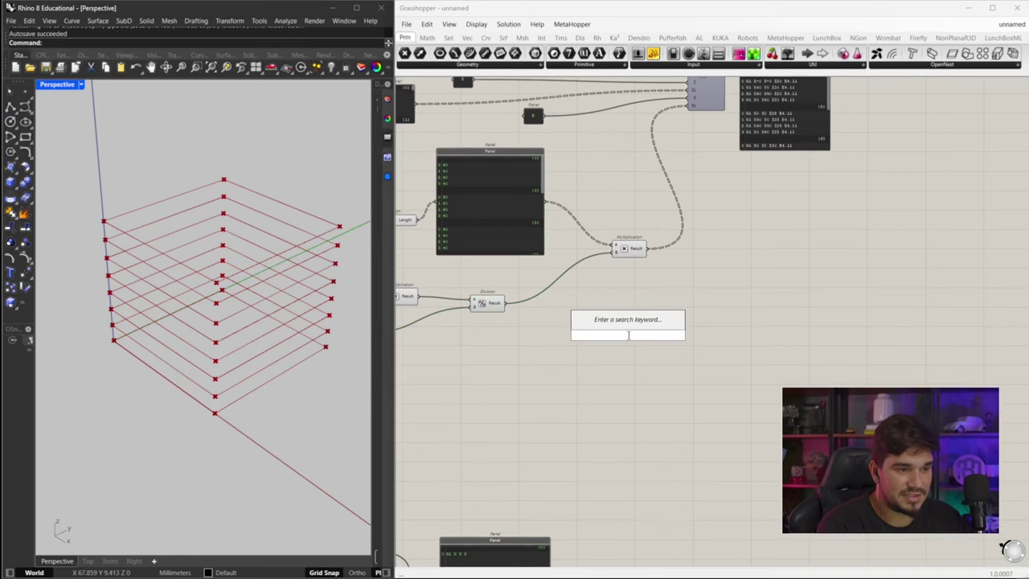
pyautogui.write('30')
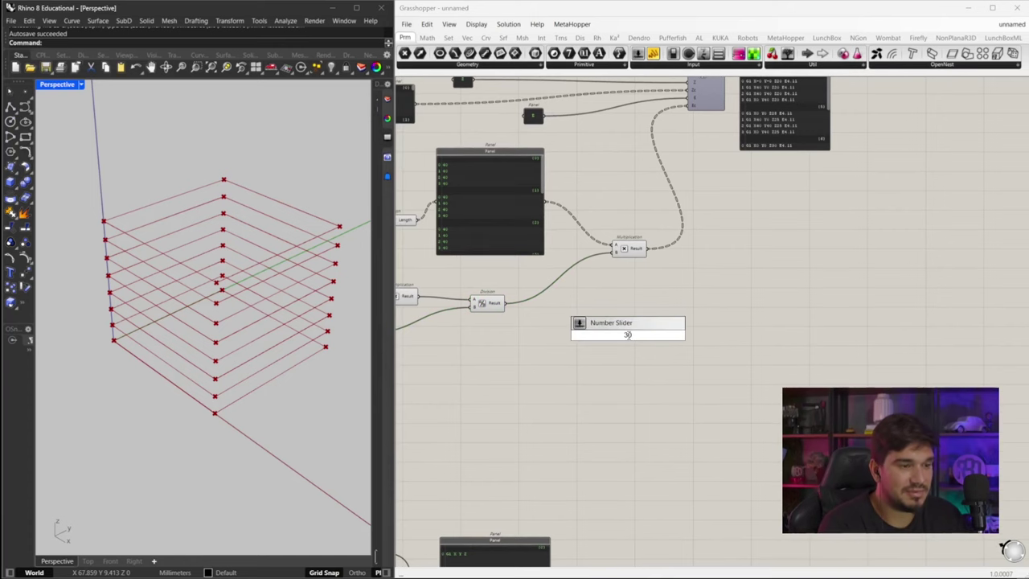
pyautogui.press('Return')
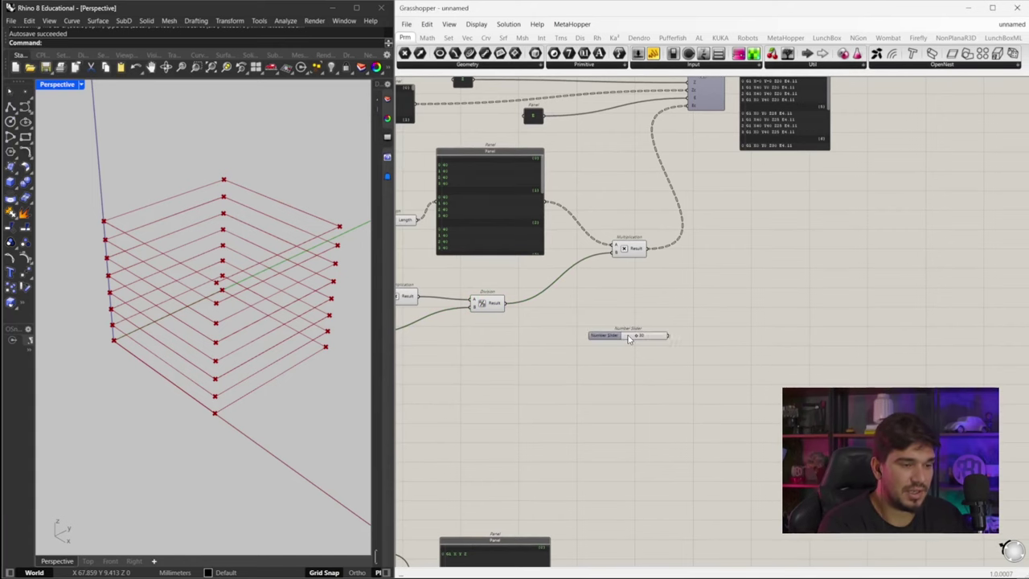
pyautogui.scroll(1, 623, 334)
pyautogui.doubleClick(632, 308)
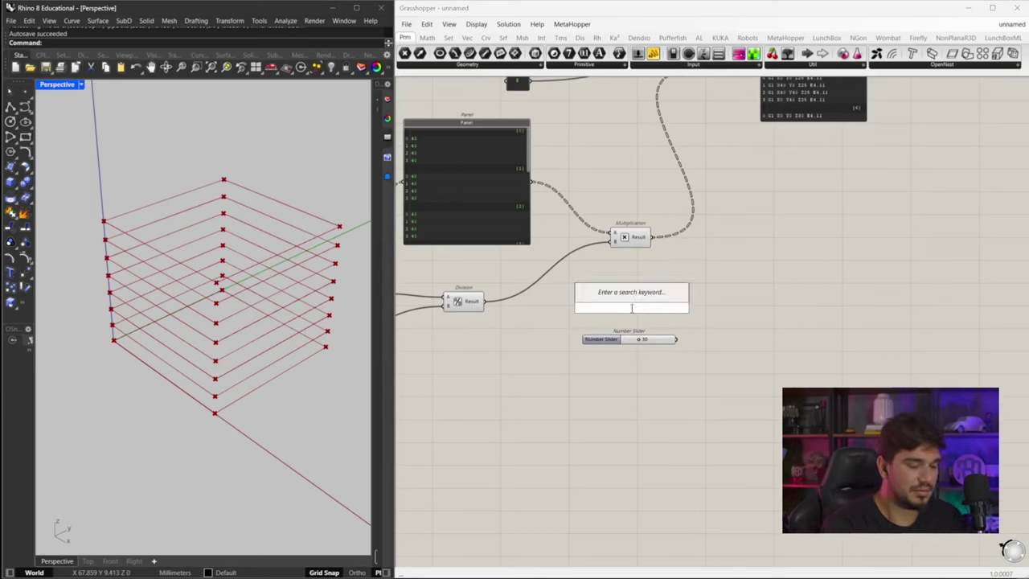
pyautogui.write('multipli')
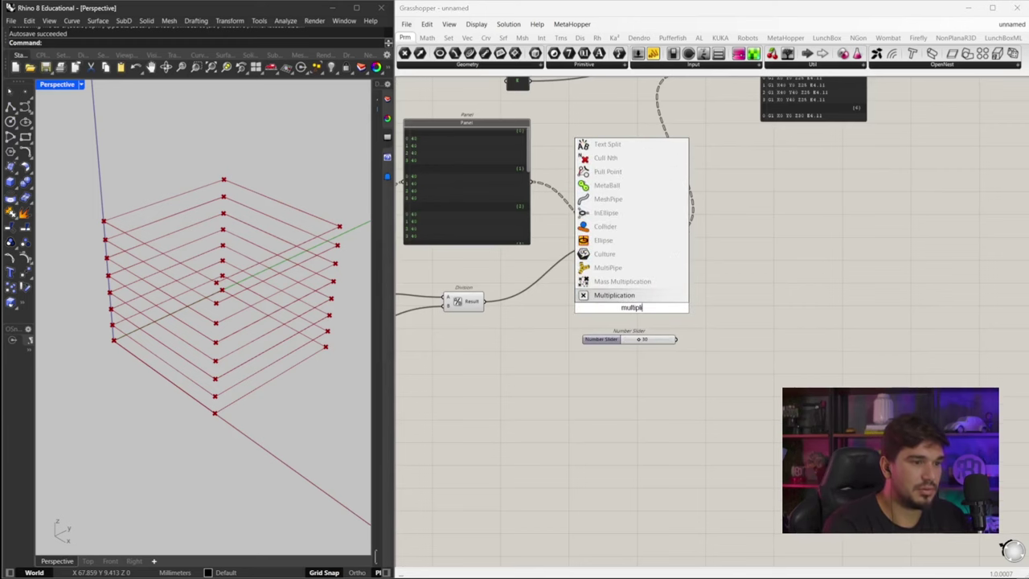
pyautogui.press('Return')
pyautogui.moveTo(632, 309); pyautogui.dragTo(743, 308)
pyautogui.moveTo(678, 340); pyautogui.dragTo(699, 312)
# - Duplicate the slider with a value of 60, and wire 60 into the new Multiplication's A and 30 into B
pyautogui.click(643, 340)
pyautogui.keyDown('alt'); pyautogui.moveTo(645, 339); pyautogui.dragTo(633, 296); pyautogui.keyUp('alt')
pyautogui.doubleClick(637, 296)
pyautogui.write('60')
pyautogui.press('Return')
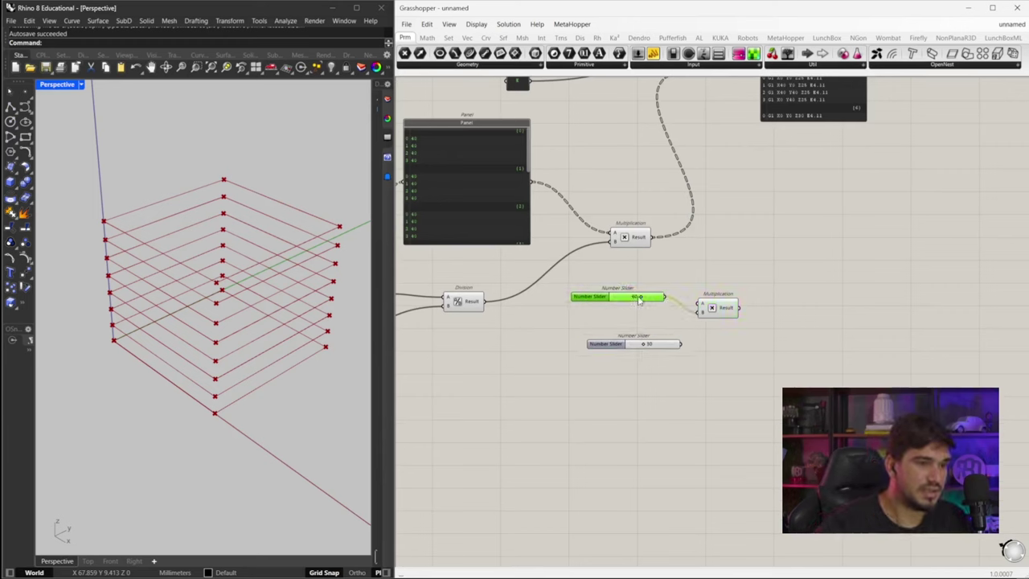
pyautogui.moveTo(700, 304); pyautogui.dragTo(682, 344)
pyautogui.moveTo(738, 308); pyautogui.dragTo(720, 329)
# - Duplicate the G-code output panel, show the slider Multiplication's result in the copy and shrink it beside the component
pyautogui.click(806, 105)
pyautogui.keyDown('alt'); pyautogui.moveTo(807, 105); pyautogui.dragTo(865, 337); pyautogui.keyUp('alt')
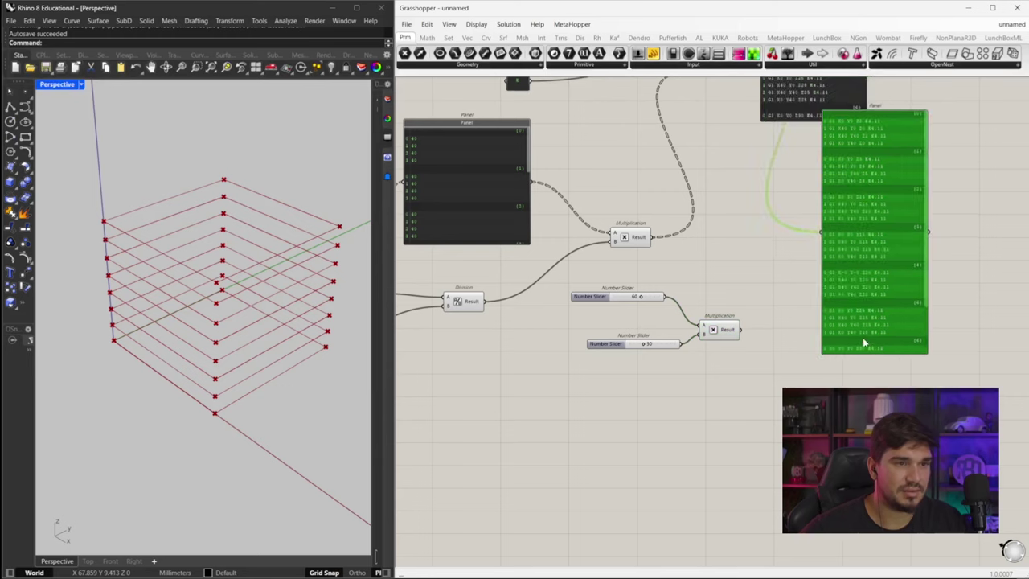
pyautogui.moveTo(822, 235); pyautogui.dragTo(741, 331)
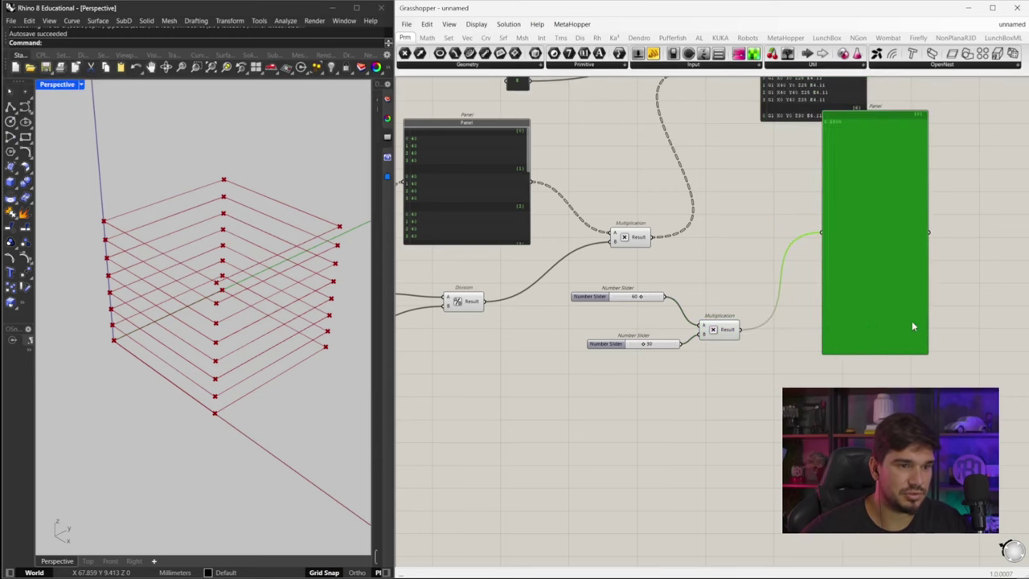
pyautogui.moveTo(930, 117); pyautogui.dragTo(787, 337)
pyautogui.moveTo(787, 169); pyautogui.dragTo(720, 254, button='right')
pyautogui.scroll(-1, 718, 250)
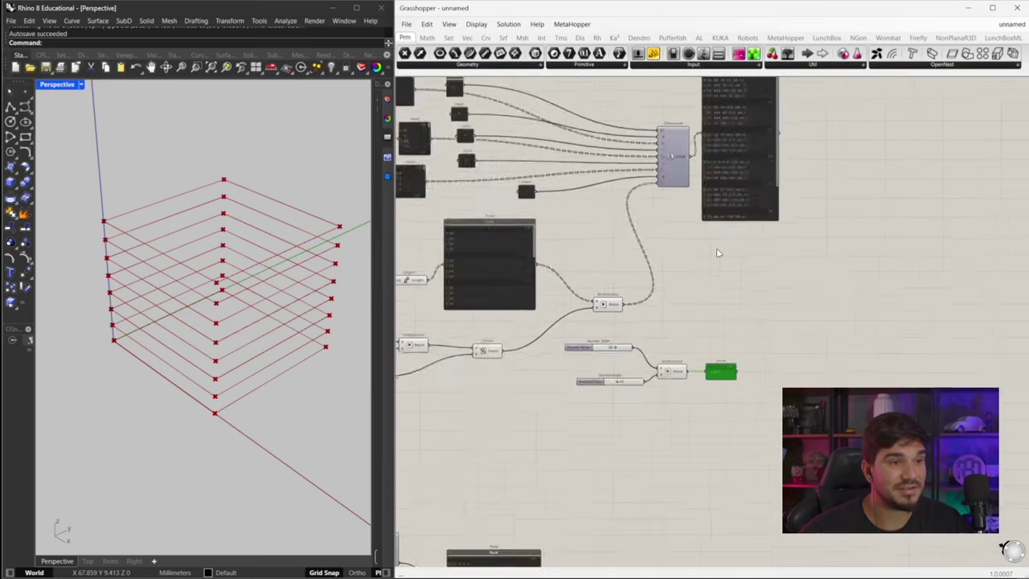
pyautogui.scroll(2, 685, 170)
pyautogui.moveTo(671, 176); pyautogui.dragTo(676, 204, button='right')
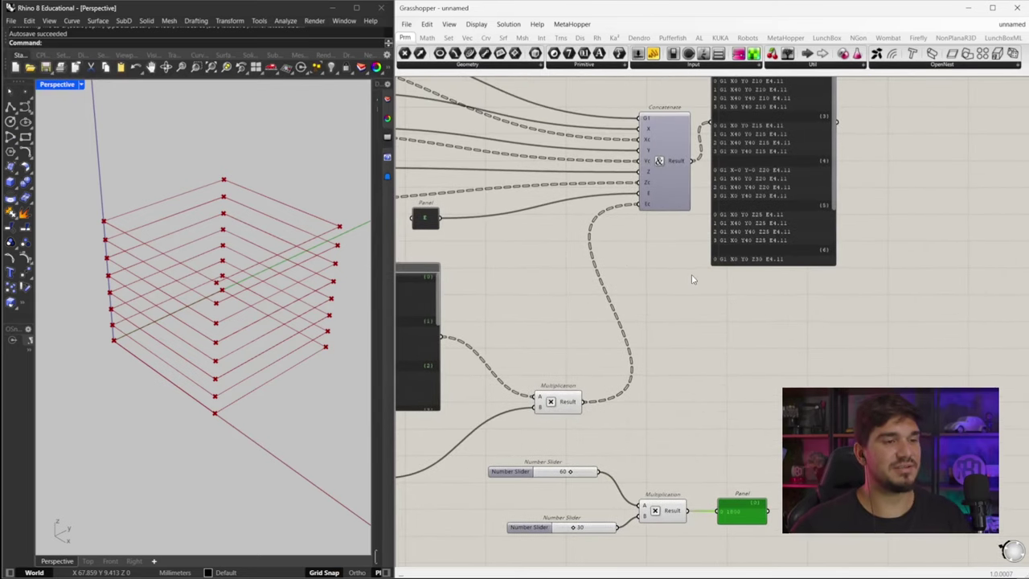
# - Check the F value placement in the Notepad sample G-code, and move Grasshopper's G-code output panel further from the Concatenate
pyautogui.hotkey('alt', 'Tab')
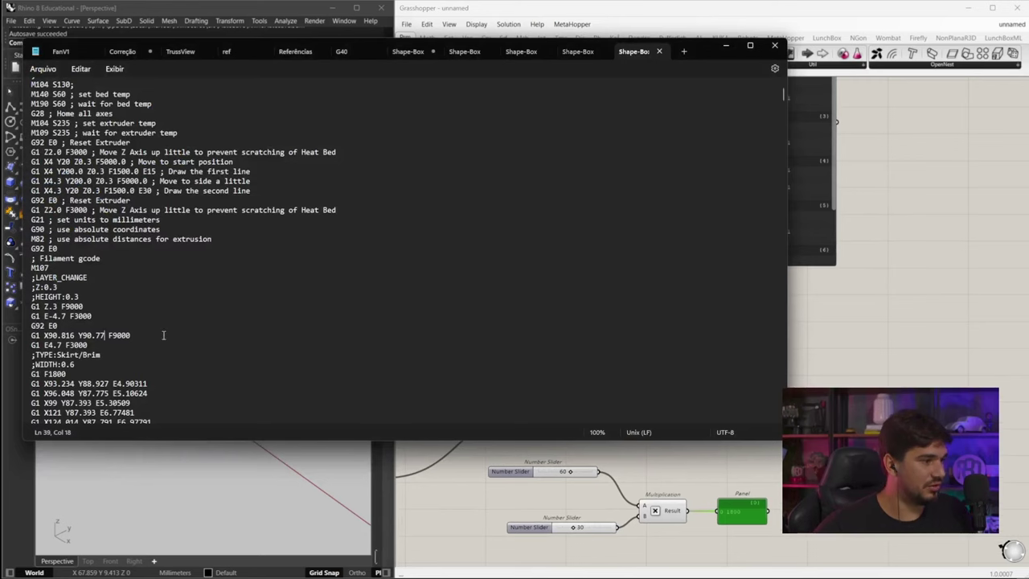
pyautogui.scroll(-2, 181, 323)
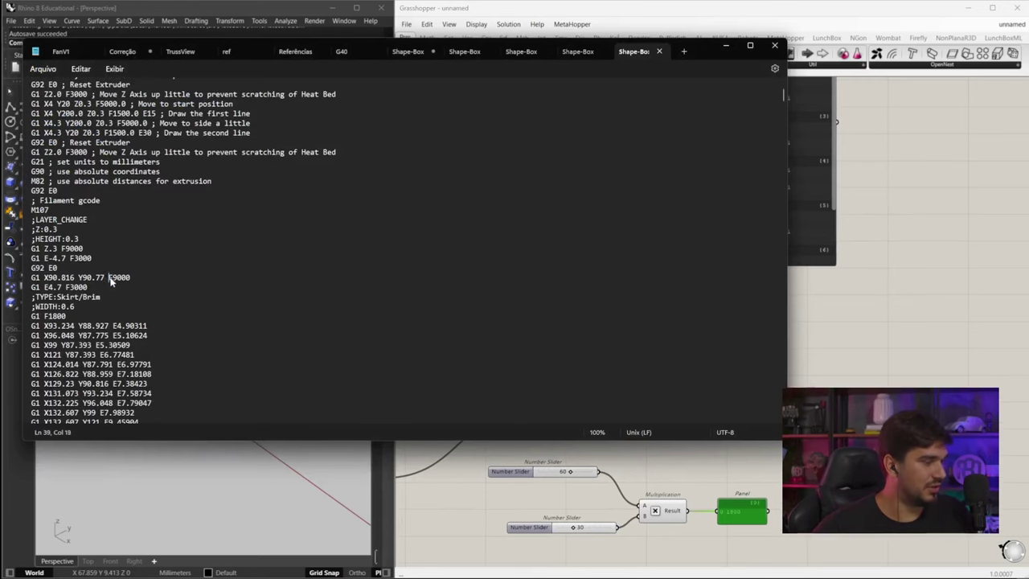
pyautogui.click(880, 308)
pyautogui.moveTo(813, 296); pyautogui.dragTo(654, 259, button='right')
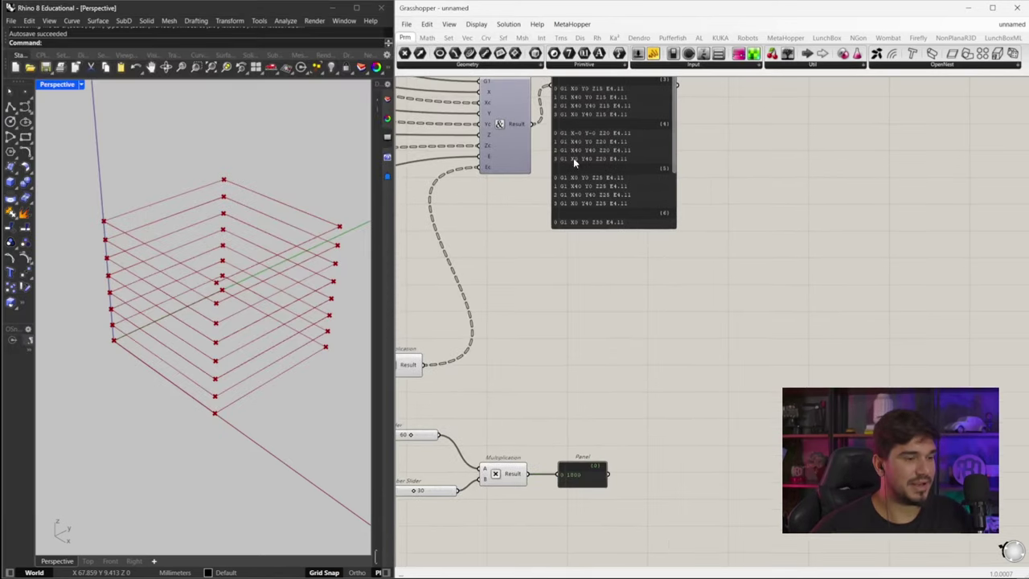
pyautogui.moveTo(657, 150); pyautogui.dragTo(730, 182, button='right')
pyautogui.moveTo(730, 182); pyautogui.dragTo(755, 182)
pyautogui.moveTo(567, 196); pyautogui.dragTo(664, 198, button='right')
# - Add two inputs below Ec on the Concatenate and rename the first one F
pyautogui.scroll(6, 660, 198)
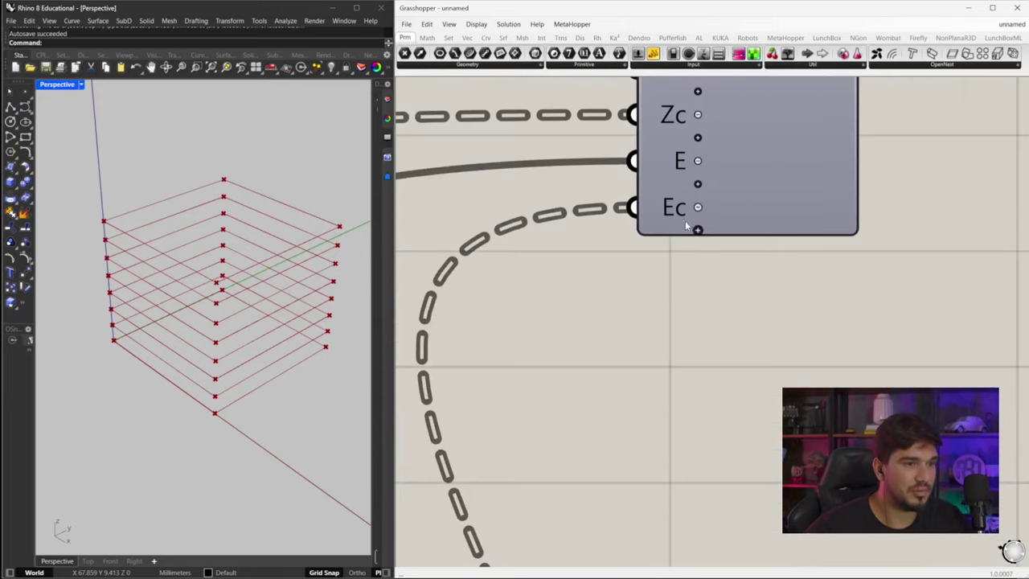
pyautogui.click(697, 230)
pyautogui.click(697, 253)
pyautogui.scroll(-1, 680, 208)
pyautogui.rightClick(679, 207)
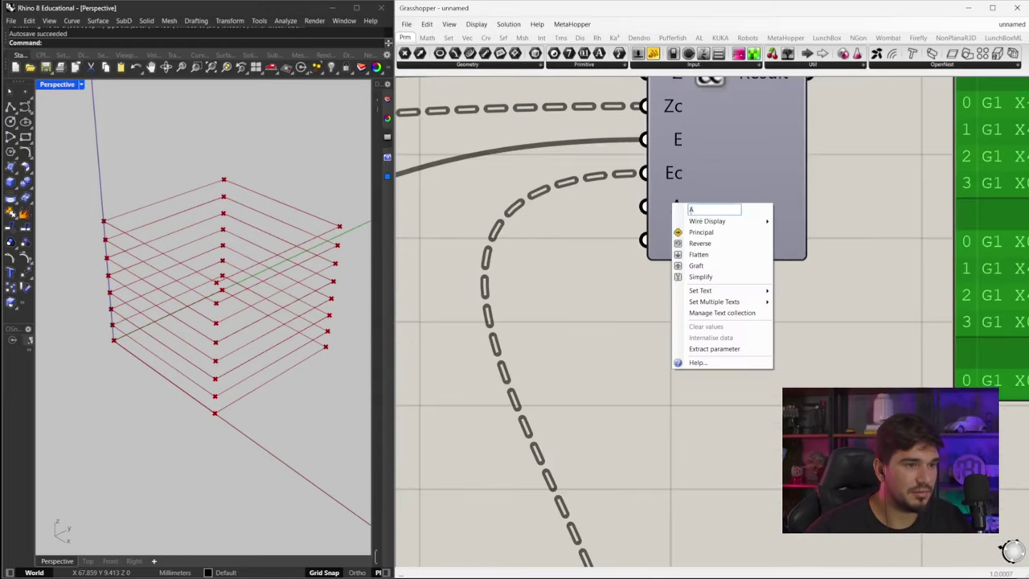
pyautogui.click(661, 208)
pyautogui.scroll(-3, 600, 237)
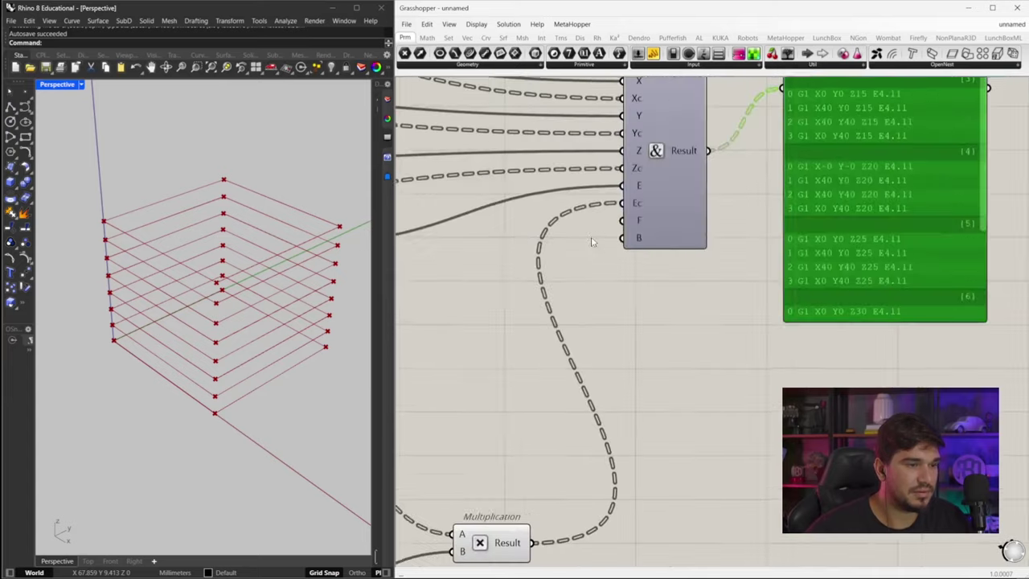
# - Duplicate the E letter panel, change its text to F and connect it to the Concatenate's F input
pyautogui.moveTo(598, 239); pyautogui.dragTo(800, 241, button='right')
pyautogui.click(487, 254)
pyautogui.keyDown('alt'); pyautogui.moveTo(487, 253); pyautogui.dragTo(642, 302); pyautogui.keyUp('alt')
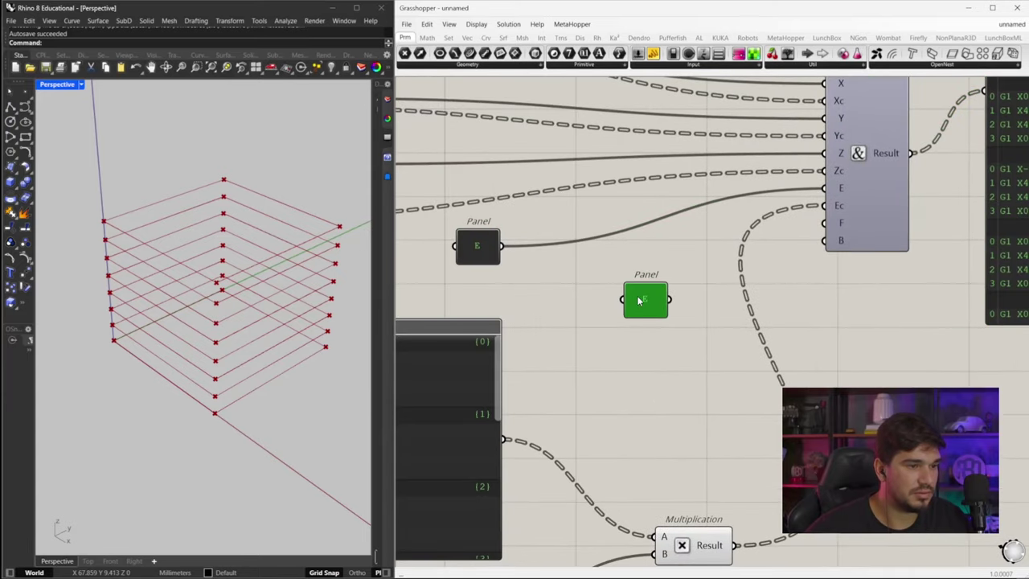
pyautogui.doubleClick(638, 301)
pyautogui.click(669, 398)
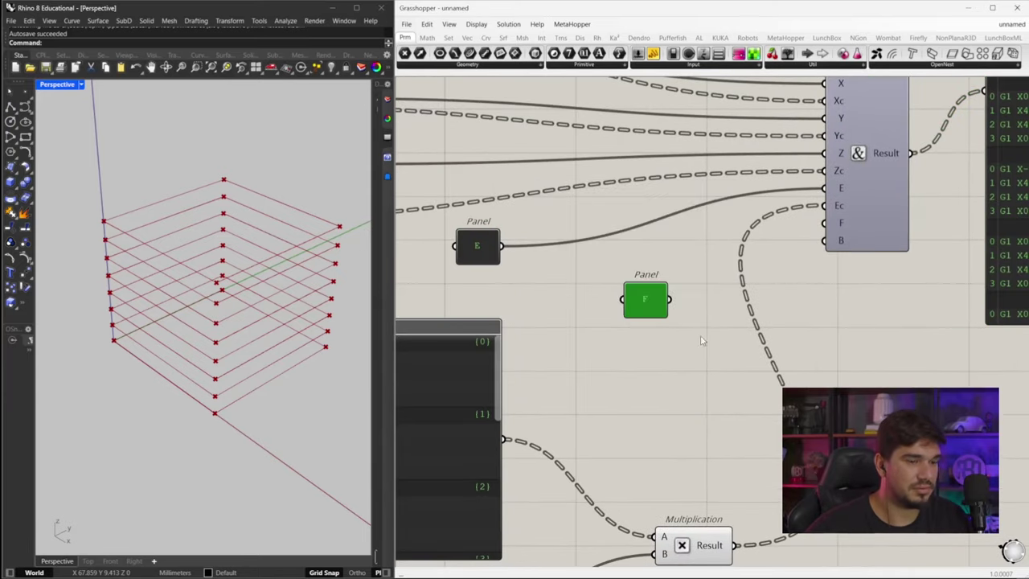
pyautogui.moveTo(669, 300); pyautogui.dragTo(836, 219)
# - Feed the Concatenate's last input, B, from the result of the 60 by 30 Multiplication
pyautogui.moveTo(837, 220); pyautogui.dragTo(738, 141, button='right')
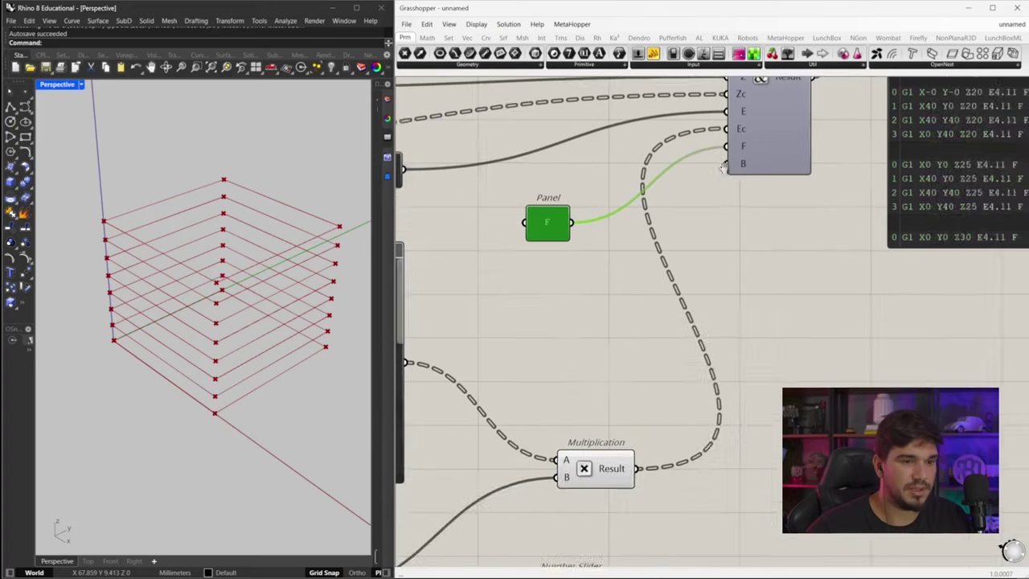
pyautogui.scroll(-2, 712, 161)
pyautogui.moveTo(717, 162); pyautogui.dragTo(768, 459)
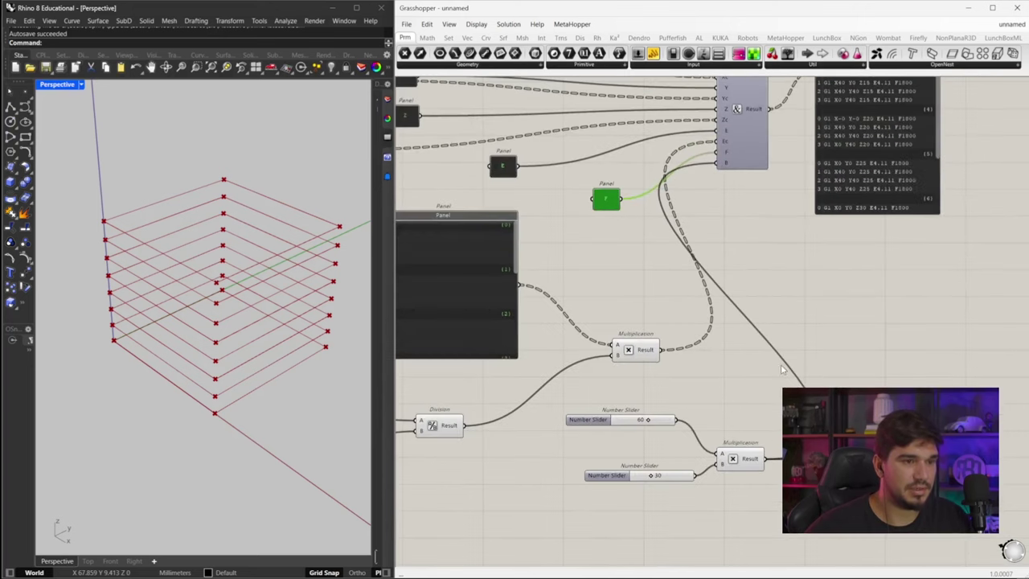
# - Rename the Concatenate's last input, the one fed by the feed rate Multiplication, to Fc
pyautogui.scroll(3, 738, 163)
pyautogui.rightClick(719, 164)
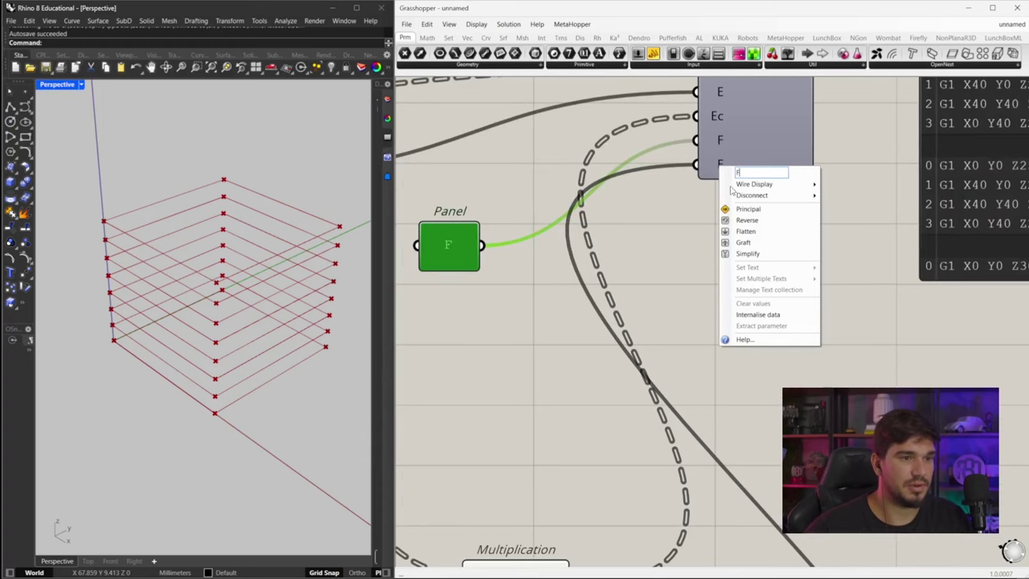
pyautogui.click(867, 256)
# - Try adjusting the 60 slider that feeds the feed rate Multiplication, and set the Filament slider to 1.56
pyautogui.moveTo(933, 217); pyautogui.dragTo(681, 260, button='right')
pyautogui.scroll(-5, 681, 259)
pyautogui.moveTo(607, 387); pyautogui.dragTo(609, 319, button='right')
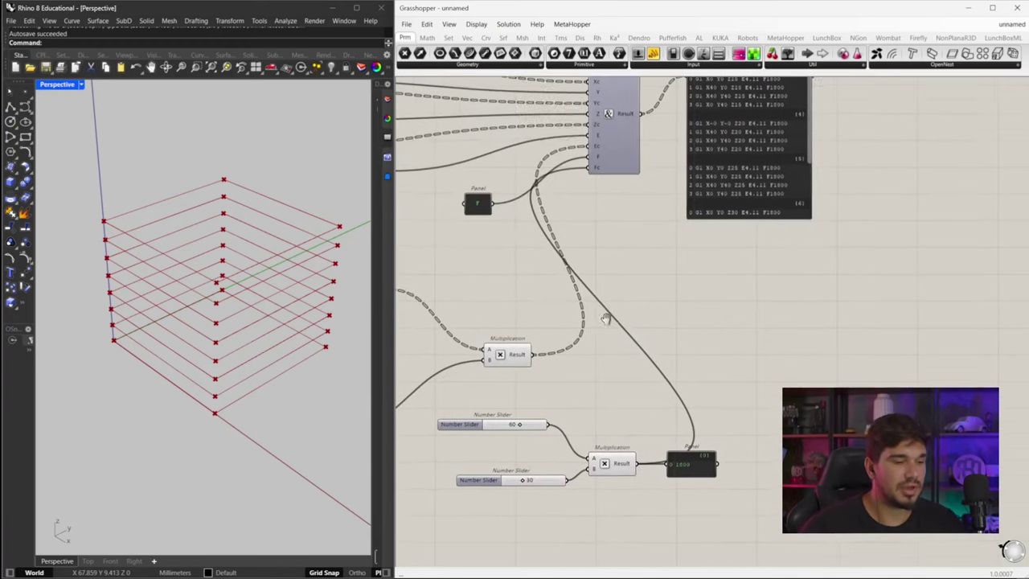
pyautogui.moveTo(519, 429); pyautogui.dragTo(501, 425)
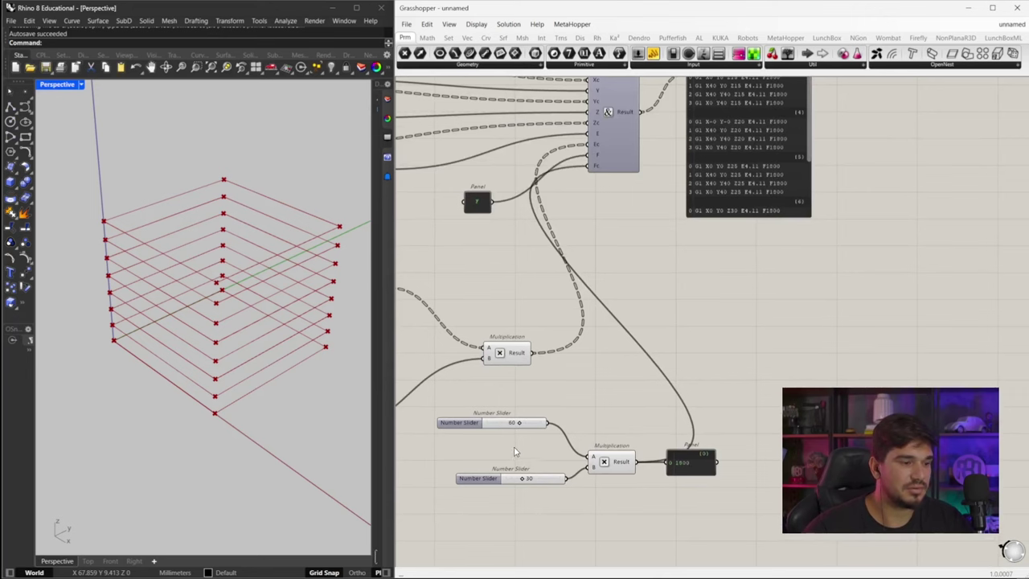
pyautogui.moveTo(506, 339); pyautogui.dragTo(643, 341, button='right')
pyautogui.scroll(-2, 640, 341)
pyautogui.moveTo(560, 377); pyautogui.dragTo(654, 377, button='right')
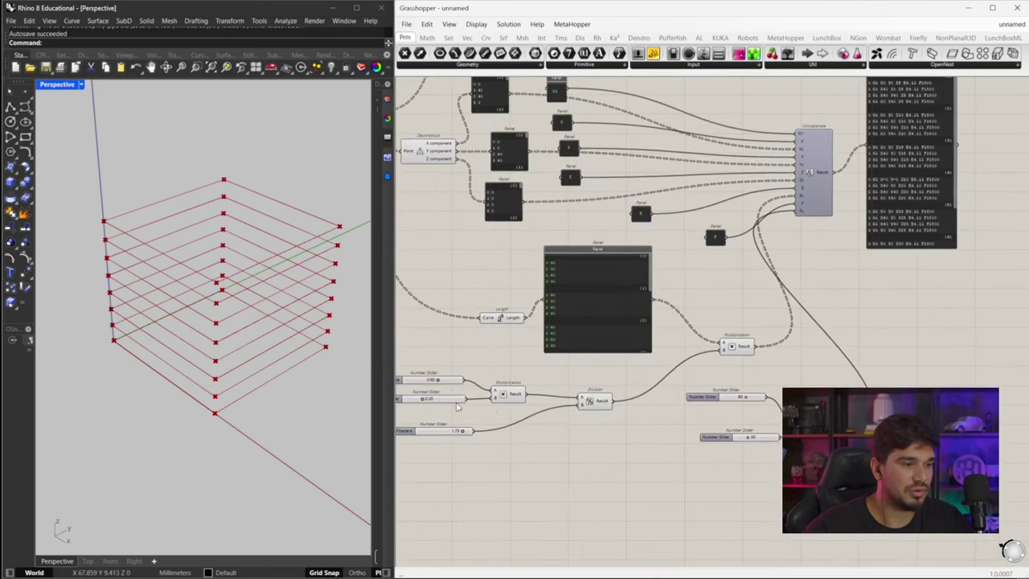
pyautogui.scroll(1, 455, 431)
pyautogui.moveTo(460, 433); pyautogui.dragTo(456, 433)
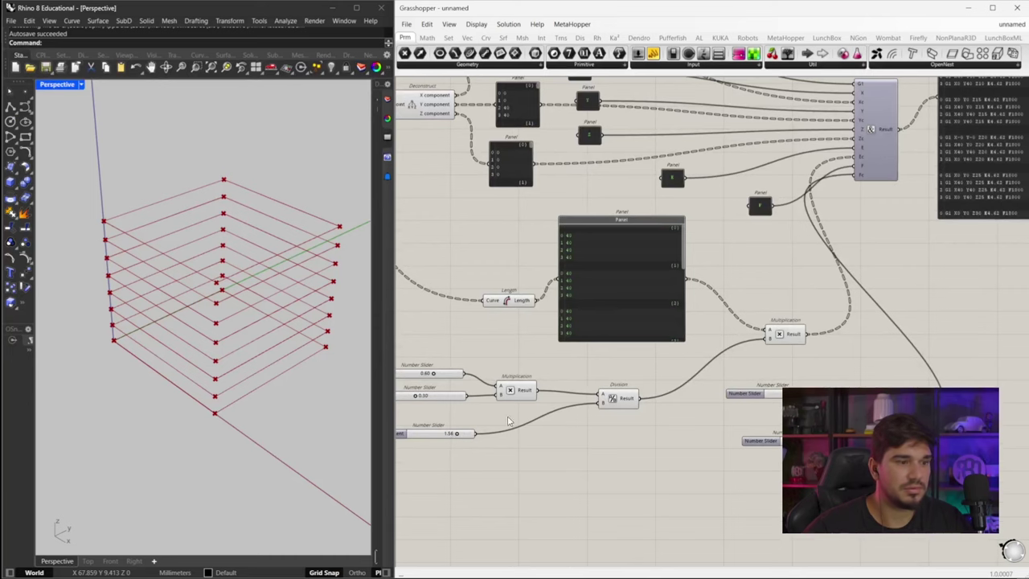
# - Line up the E and F panels beneath the other letter panels, and move the segment length panel slightly lower
pyautogui.scroll(-3, 698, 354)
pyautogui.moveTo(698, 354); pyautogui.dragTo(730, 357, button='right')
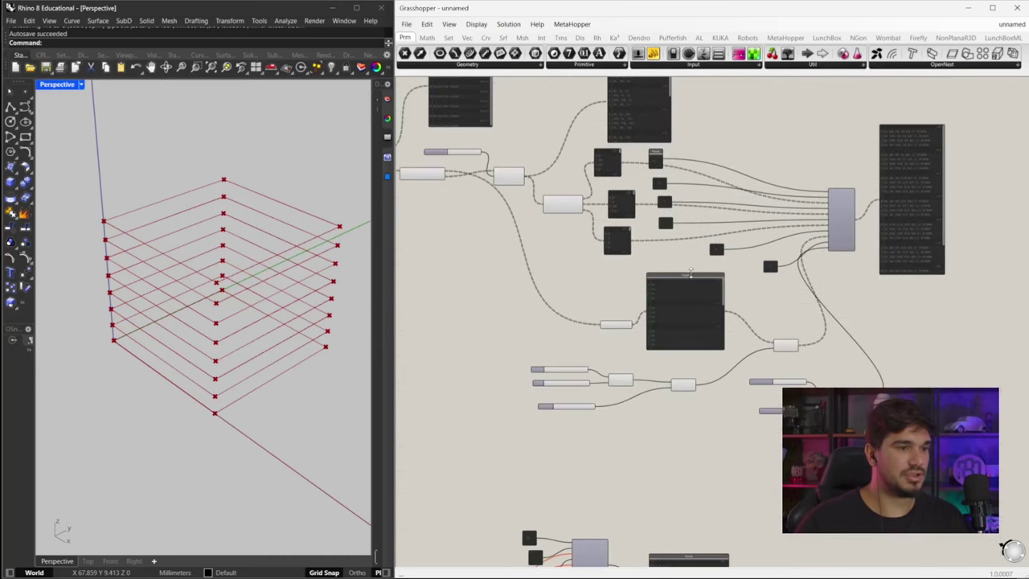
pyautogui.moveTo(717, 250); pyautogui.dragTo(676, 254)
pyautogui.moveTo(770, 267); pyautogui.dragTo(681, 270)
pyautogui.moveTo(689, 315); pyautogui.dragTo(696, 342)
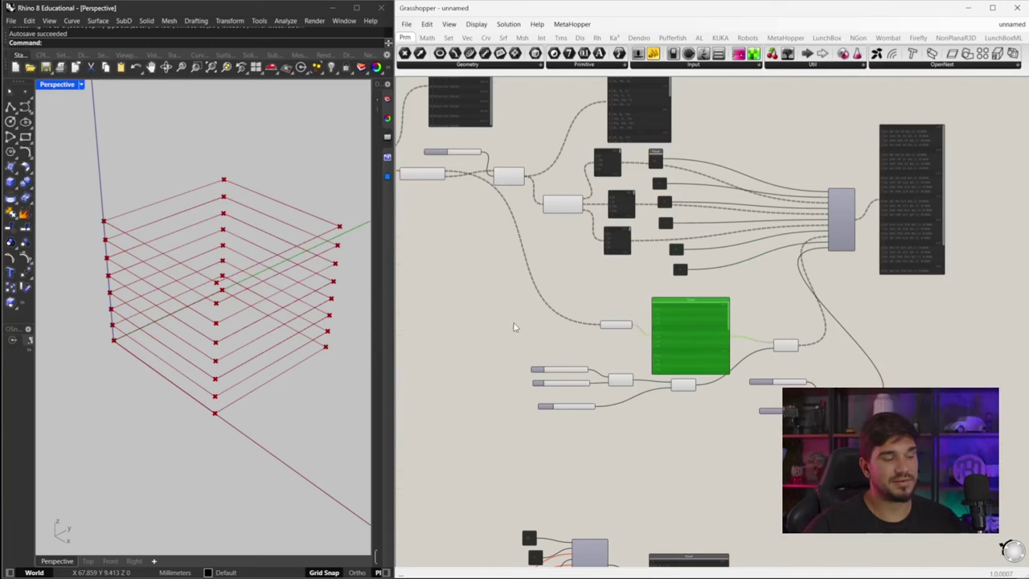
pyautogui.moveTo(504, 303)
pyautogui.mouseDown(button='right')
pyautogui.moveTo(522, 300)
pyautogui.moveTo(493, 309)
pyautogui.mouseUp(button='right')
pyautogui.click(495, 324)
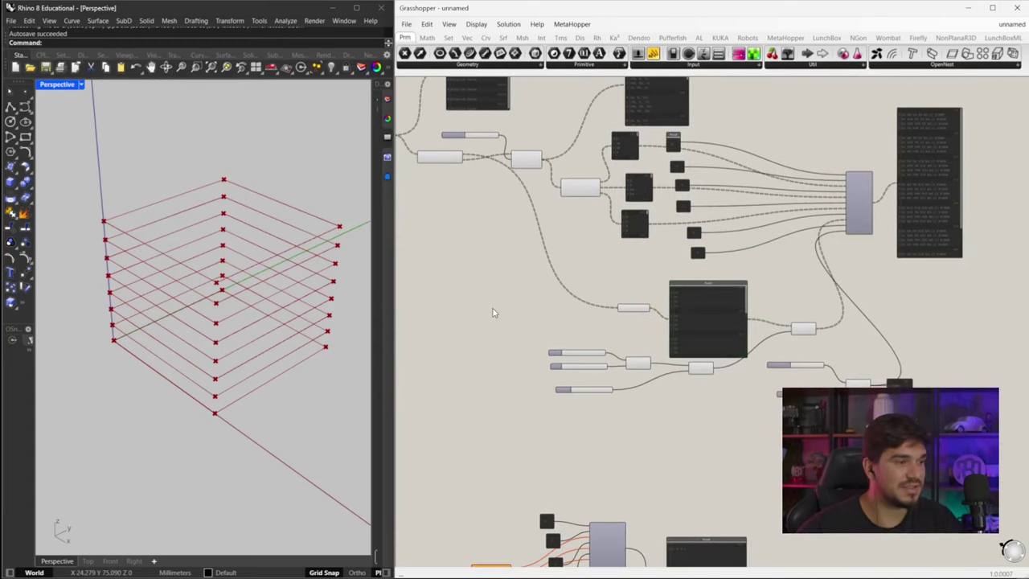
# - Switch to the NonPlanarDemoFileV6 definition and examine its fan model preview, printer settings and Export/Simulation groups
pyautogui.hotkey('ctrl', 'Tab')
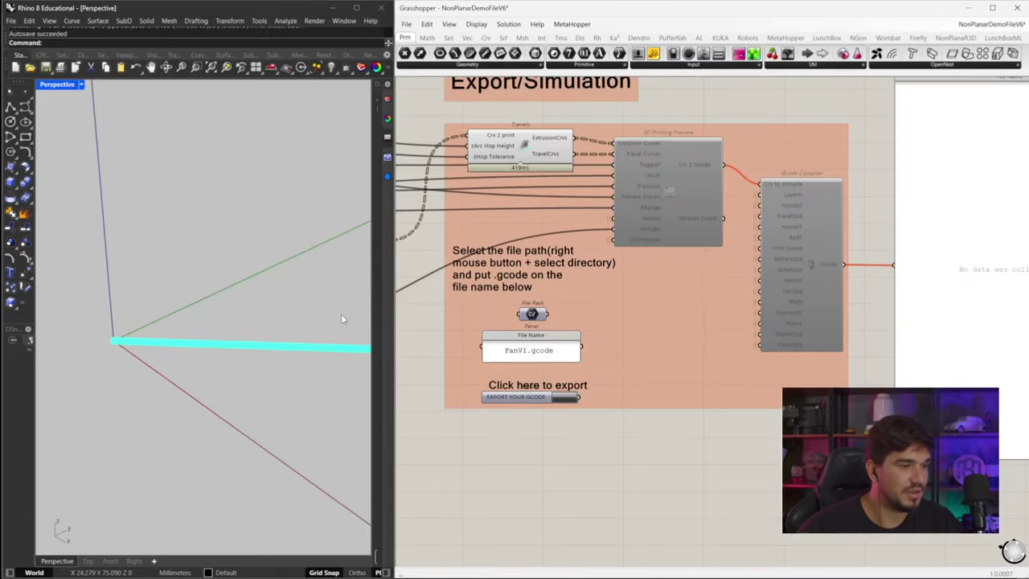
pyautogui.moveTo(341, 314); pyautogui.dragTo(250, 308, button='right')
pyautogui.scroll(-3, 250, 308)
pyautogui.scroll(5, 346, 322)
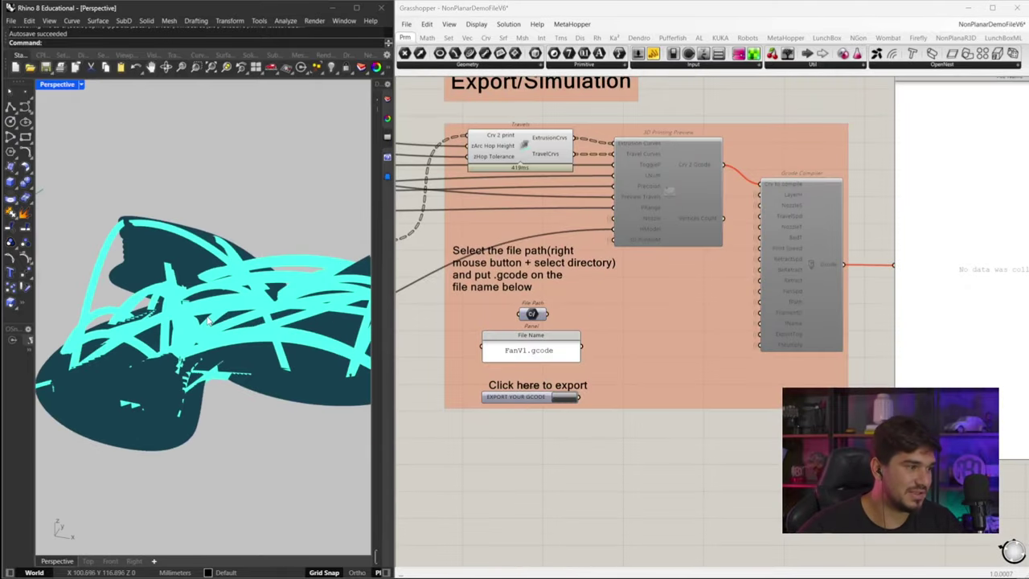
pyautogui.scroll(-4, 291, 324)
pyautogui.moveTo(636, 270); pyautogui.dragTo(741, 286, button='right')
pyautogui.scroll(-3, 693, 292)
pyautogui.moveTo(528, 308); pyautogui.dragTo(658, 294, button='right')
pyautogui.scroll(2, 620, 238)
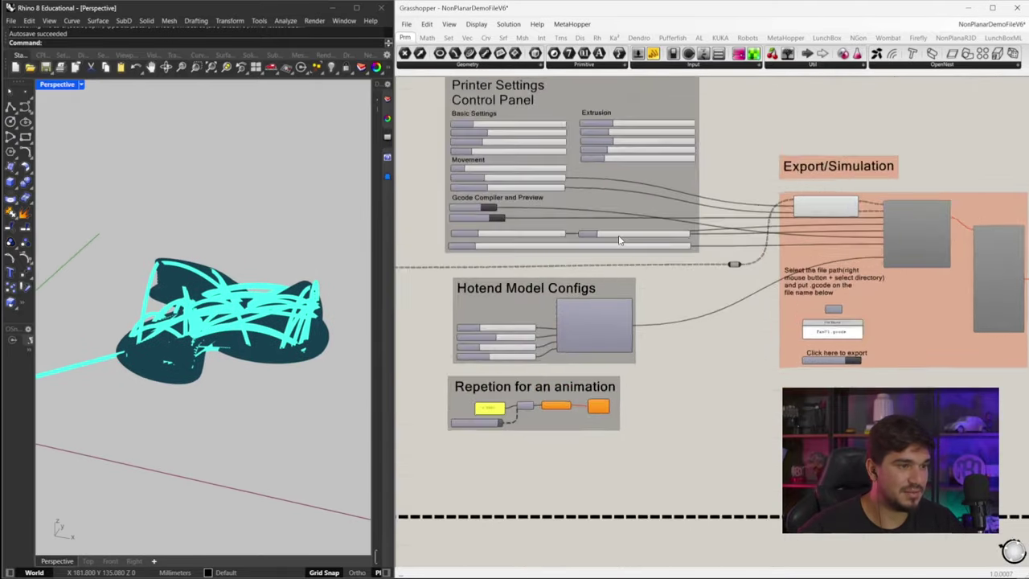
pyautogui.moveTo(265, 314); pyautogui.dragTo(216, 307, button='right')
pyautogui.moveTo(818, 274); pyautogui.dragTo(761, 314, button='right')
# - Turn off all component previews and show only the 3D printing preview in the Export/Simulation group
pyautogui.click(862, 240)
pyautogui.hotkey('ctrl', 'a')
pyautogui.middleClick(834, 251)
pyautogui.click(868, 217)
pyautogui.click(886, 132)
pyautogui.click(854, 225)
pyautogui.middleClick(854, 225)
pyautogui.click(874, 206)
pyautogui.moveTo(233, 273); pyautogui.dragTo(249, 356, button='right')
pyautogui.moveTo(593, 291); pyautogui.dragTo(718, 289, button='right')
pyautogui.scroll(-4, 718, 289)
pyautogui.scroll(3, 547, 293)
# - Hide the preview of every component except the Print Order one that stacks the paths, and inspect its curves
pyautogui.hotkey('ctrl', 'a')
pyautogui.middleClick(566, 304)
pyautogui.click(604, 263)
pyautogui.click(603, 222)
pyautogui.click(559, 306)
pyautogui.middleClick(563, 296)
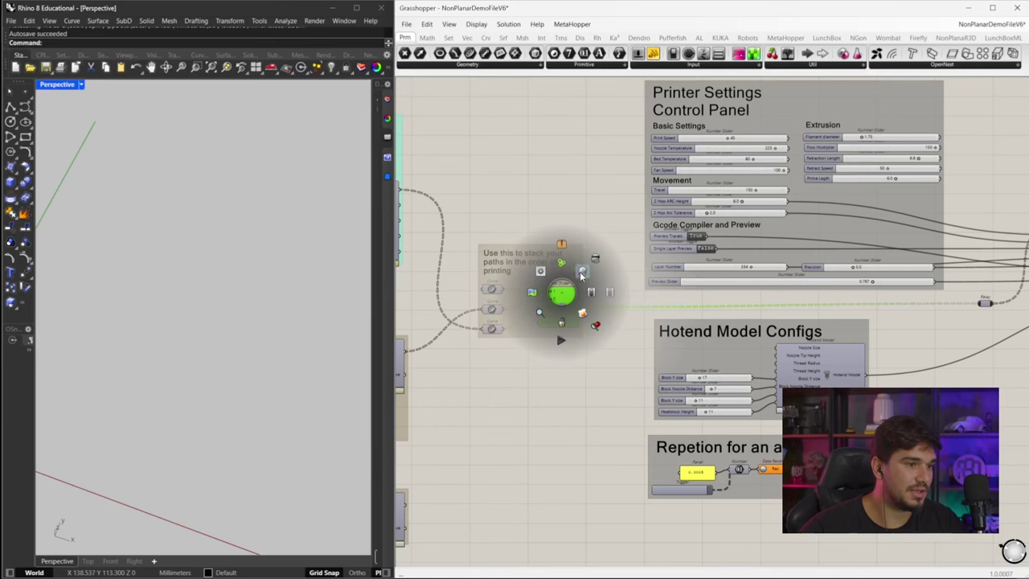
pyautogui.click(604, 258)
pyautogui.click(587, 197)
pyautogui.moveTo(266, 378); pyautogui.dragTo(259, 321, button='right')
pyautogui.scroll(5, 249, 325)
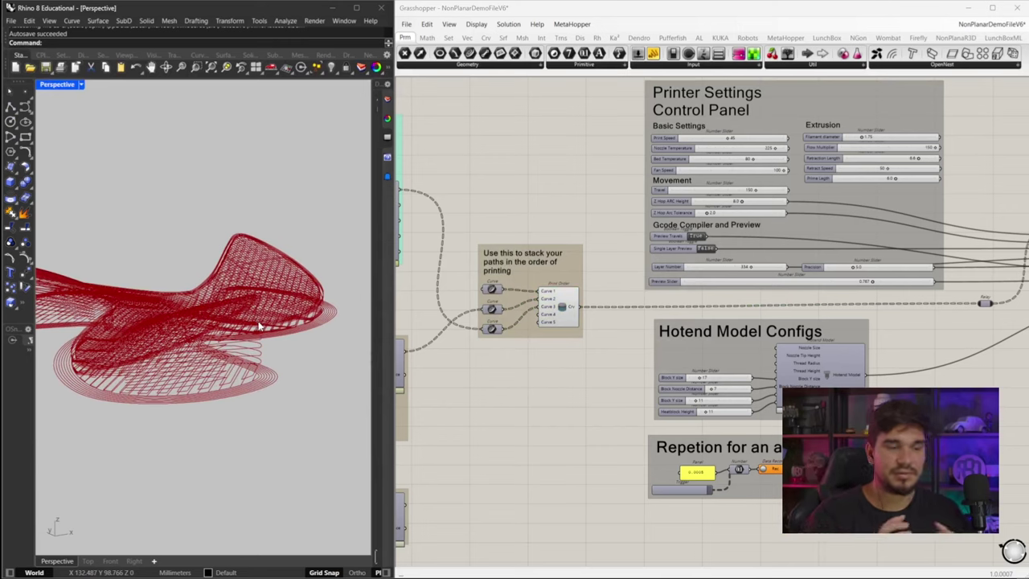
# - Show the preview of the Infill and Wall component in the Curve/Paths group
pyautogui.moveTo(398, 237); pyautogui.dragTo(521, 246, button='right')
pyautogui.click(483, 226)
pyautogui.middleClick(482, 226)
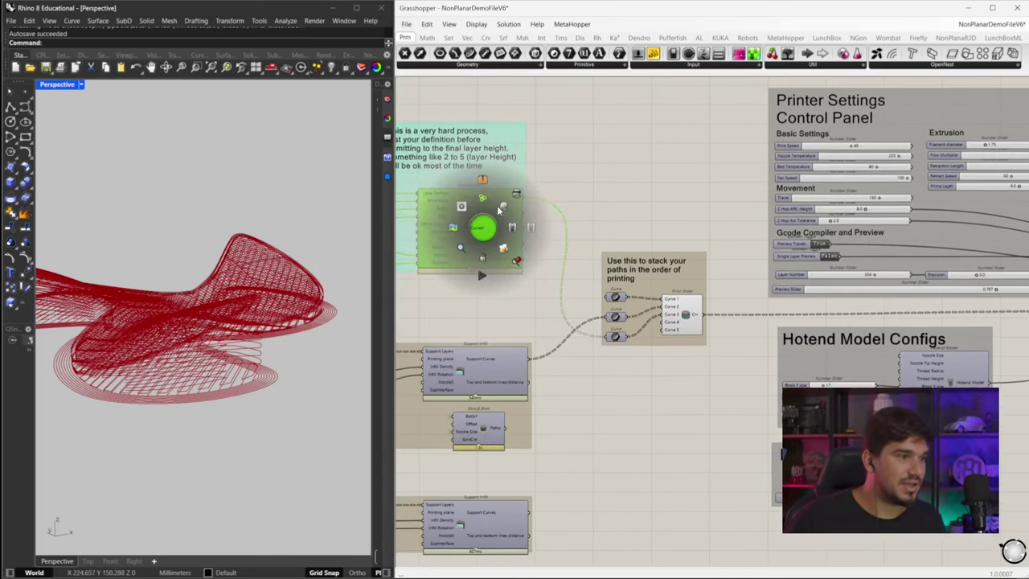
pyautogui.click(498, 207)
pyautogui.moveTo(217, 262); pyautogui.dragTo(222, 304, button='right')
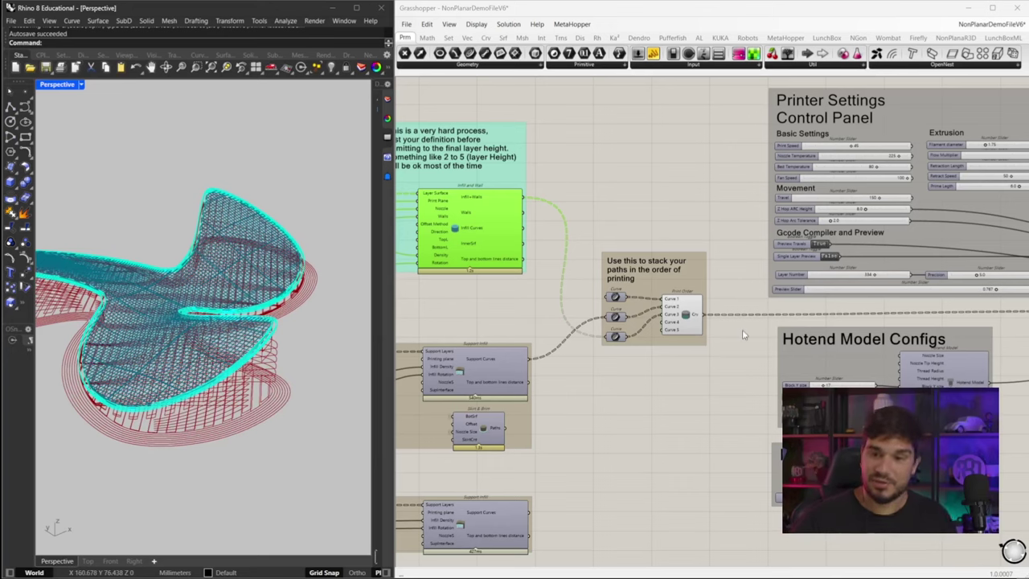
# - Look through the definition's Helpers, Layers Tools Demo, Robotic Arms and Development areas
pyautogui.moveTo(726, 345); pyautogui.dragTo(754, 307, button='right')
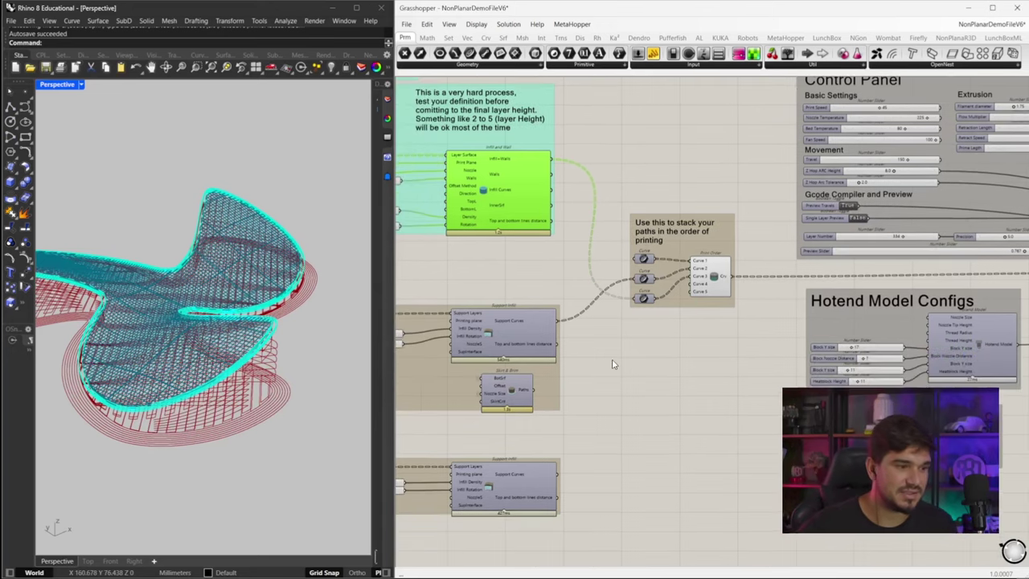
pyautogui.scroll(-3, 612, 364)
pyautogui.moveTo(675, 328); pyautogui.dragTo(700, 332, button='right')
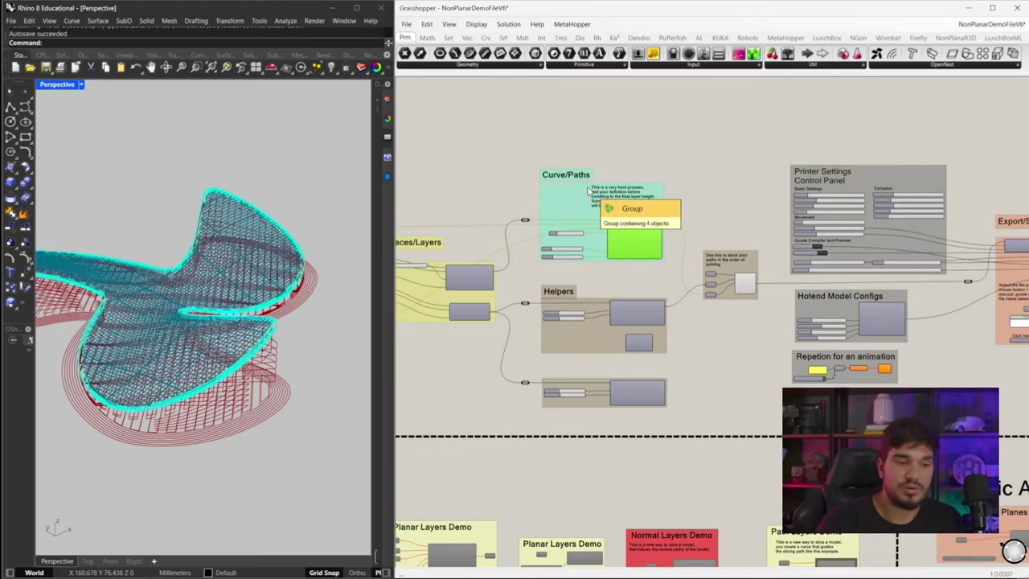
pyautogui.moveTo(722, 352); pyautogui.dragTo(654, 249, button='right')
pyautogui.scroll(-2, 654, 250)
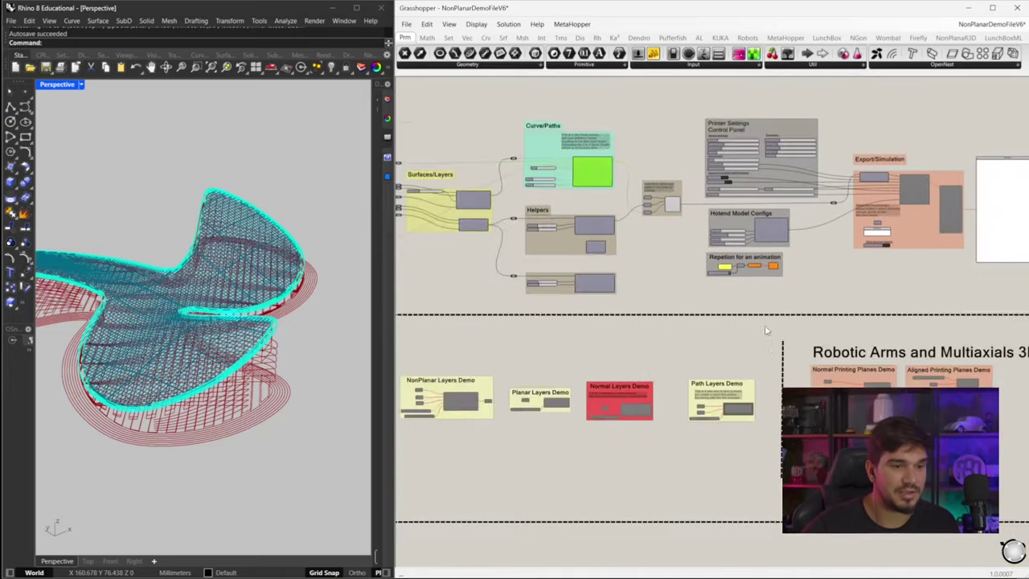
pyautogui.moveTo(830, 338); pyautogui.dragTo(674, 297, button='right')
pyautogui.moveTo(587, 330); pyautogui.dragTo(744, 299, button='right')
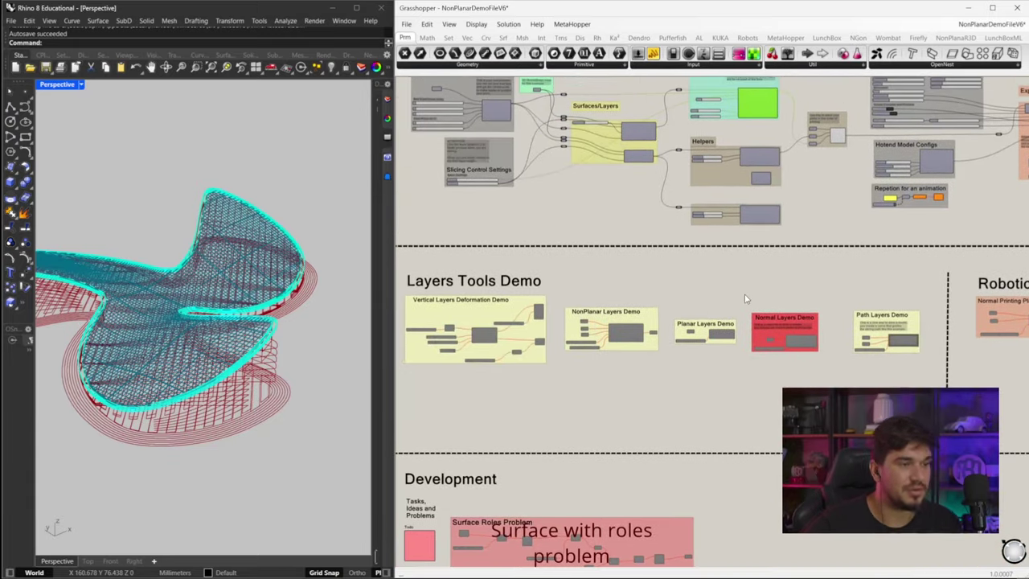
pyautogui.moveTo(840, 263); pyautogui.dragTo(698, 277, button='right')
pyautogui.scroll(-4, 642, 320)
pyautogui.moveTo(643, 403); pyautogui.dragTo(505, 176, button='right')
pyautogui.moveTo(668, 265); pyautogui.dragTo(652, 254, button='right')
# - Hide all component previews and show only the curves merged from the Skirt, Infill and Moving Up groups
pyautogui.hotkey('ctrl', 'a')
pyautogui.middleClick(665, 215)
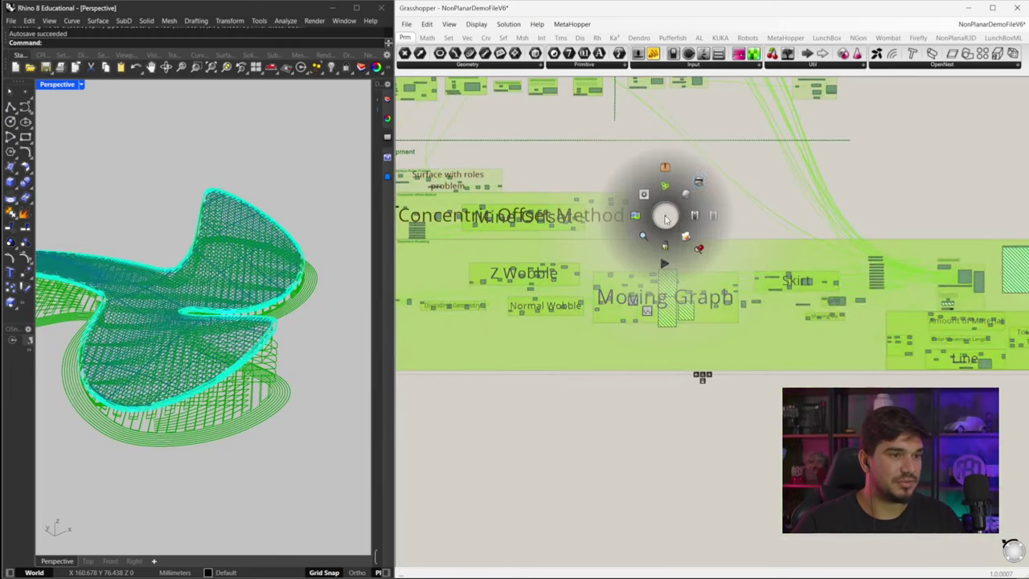
pyautogui.click(700, 182)
pyautogui.click(712, 232)
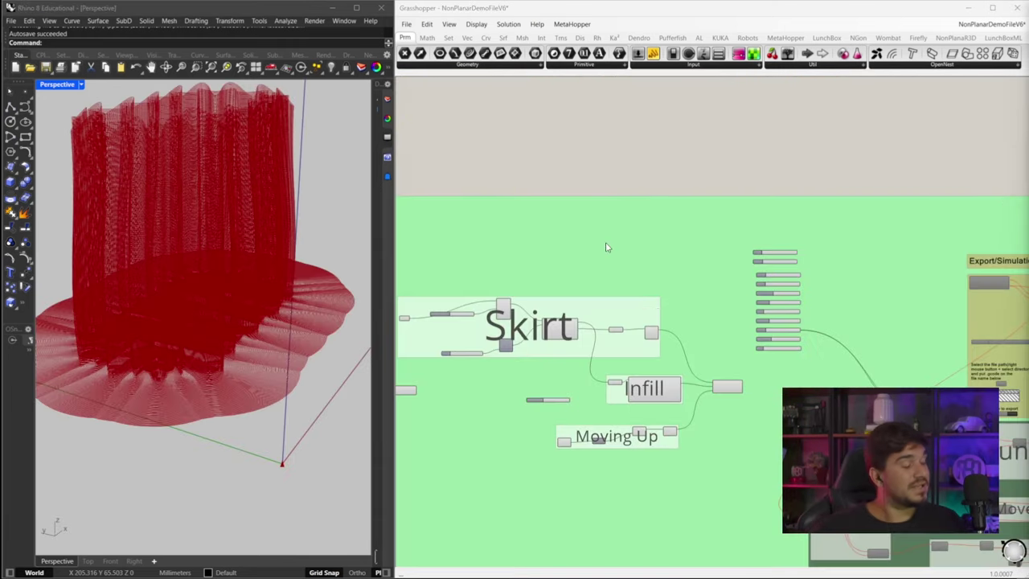
pyautogui.moveTo(242, 274); pyautogui.dragTo(241, 322, button='right')
pyautogui.moveTo(764, 204); pyautogui.dragTo(634, 203, button='right')
pyautogui.scroll(-2, 746, 220)
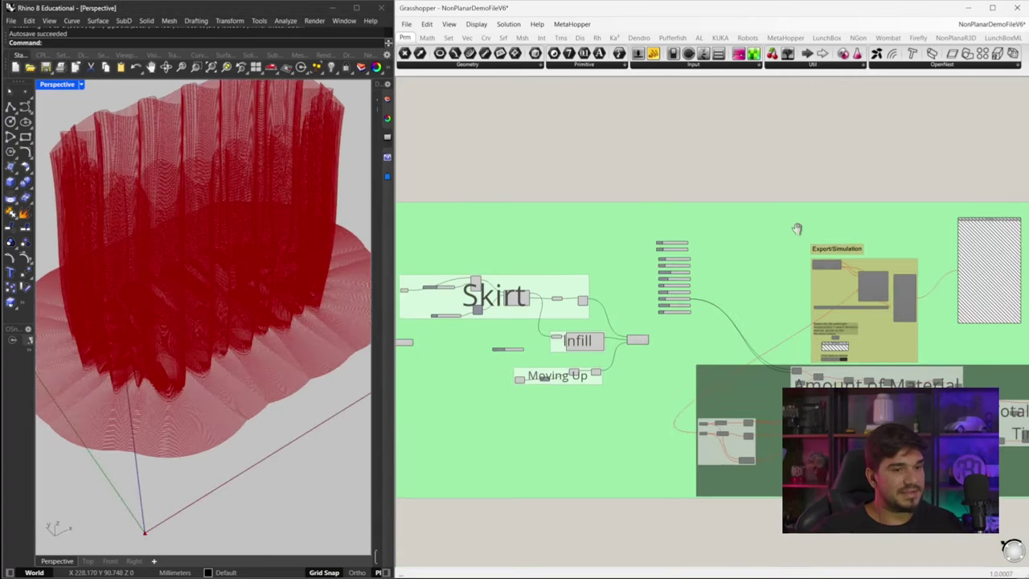
# - Set the Layer Height slider beside the Merge component to 5 and inspect the resulting curves
pyautogui.moveTo(764, 246); pyautogui.dragTo(671, 207, button='right')
pyautogui.scroll(2, 635, 221)
pyautogui.scroll(5, 551, 276)
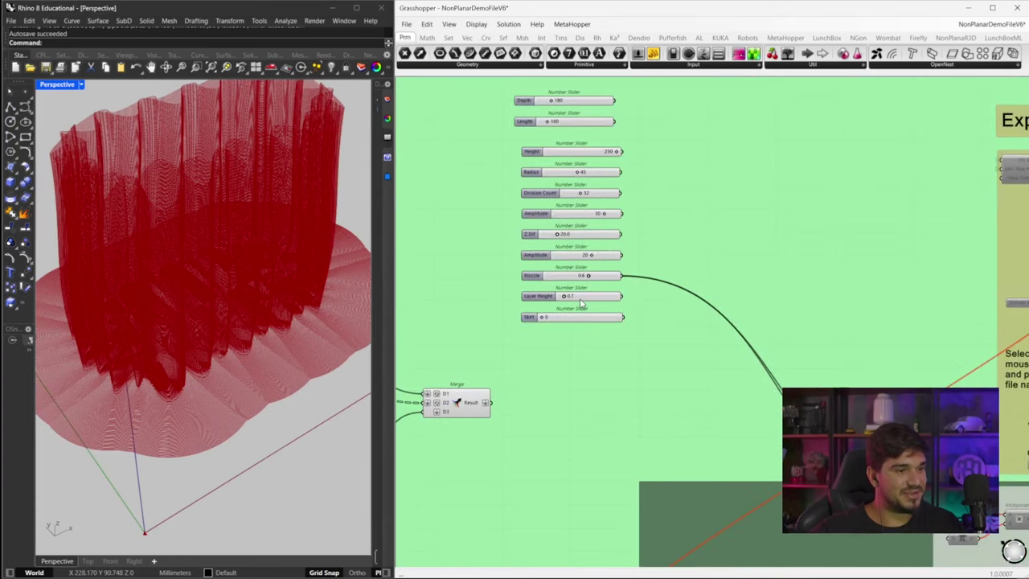
pyautogui.doubleClick(580, 298)
pyautogui.write('5')
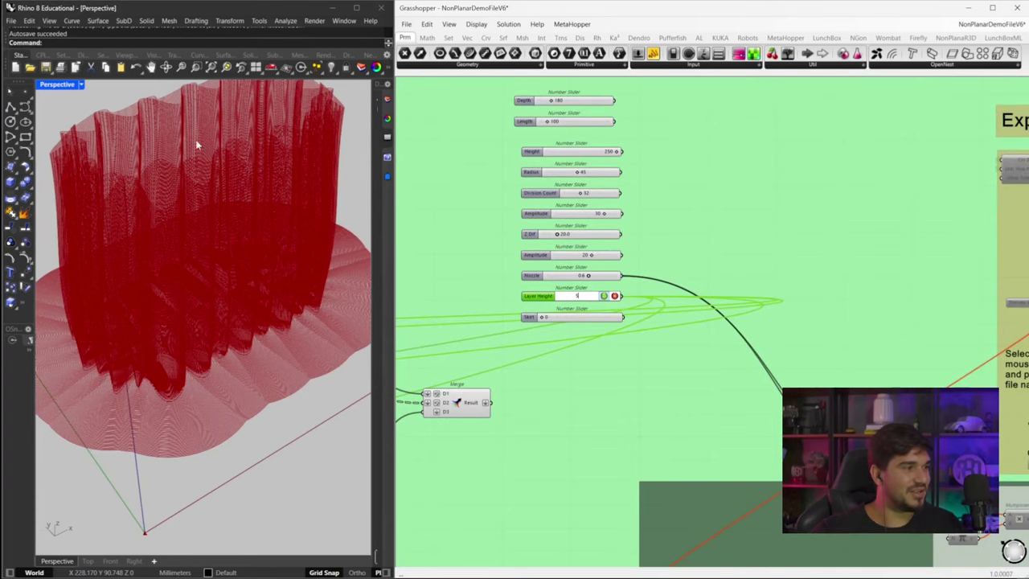
pyautogui.press('Return')
pyautogui.moveTo(159, 193); pyautogui.dragTo(203, 175, button='right')
pyautogui.scroll(5, 202, 176)
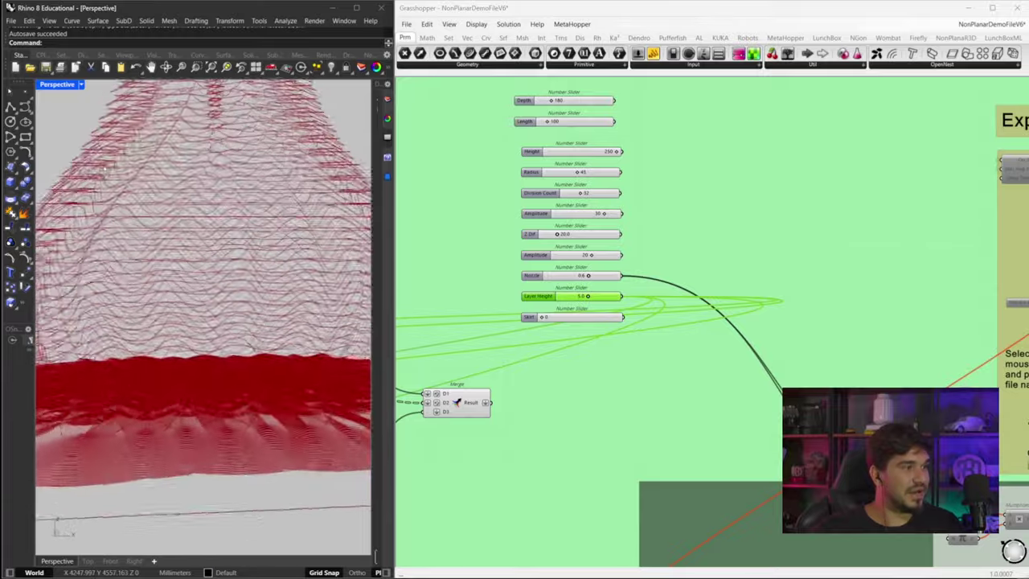
pyautogui.scroll(-5, 141, 168)
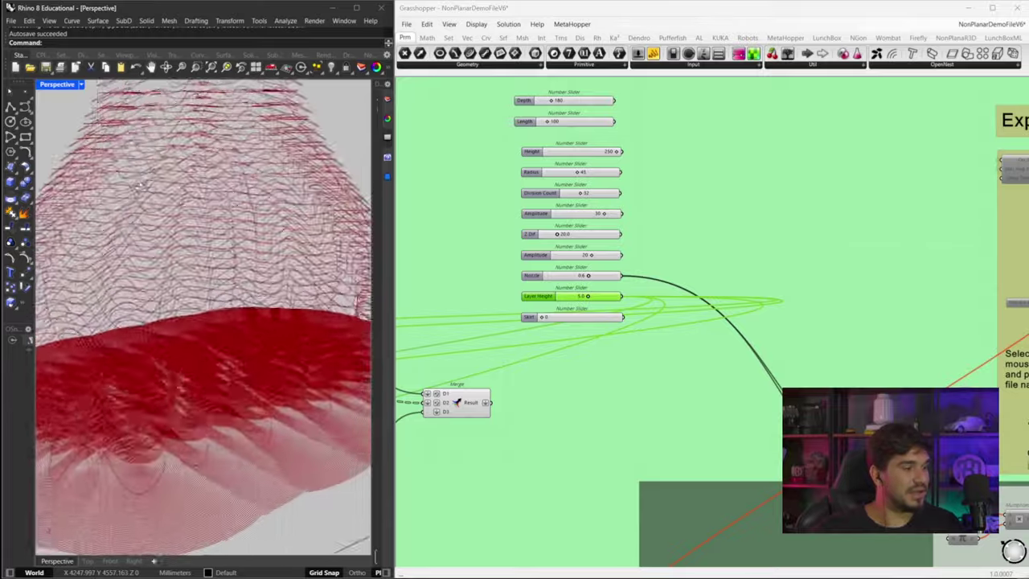
pyautogui.scroll(-3, 160, 197)
pyautogui.moveTo(161, 198); pyautogui.dragTo(174, 227, button='right')
# - Enable the Travels component, the 3D Printing Preview and the Preview Range slider in the green area's Export/Simulation group
pyautogui.moveTo(878, 211); pyautogui.dragTo(531, 193, button='right')
pyautogui.scroll(-4, 669, 188)
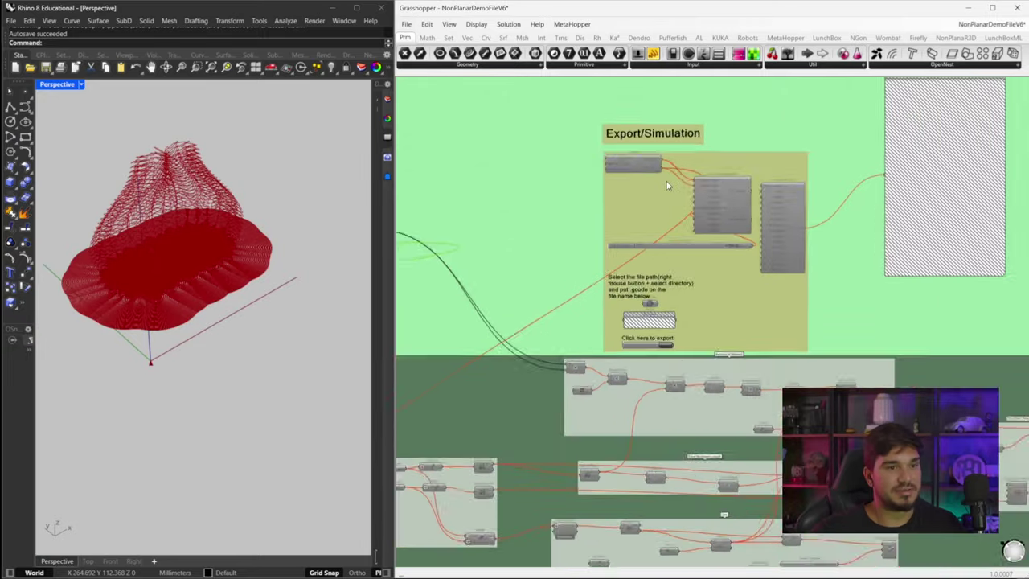
pyautogui.click(697, 194)
pyautogui.middleClick(644, 169)
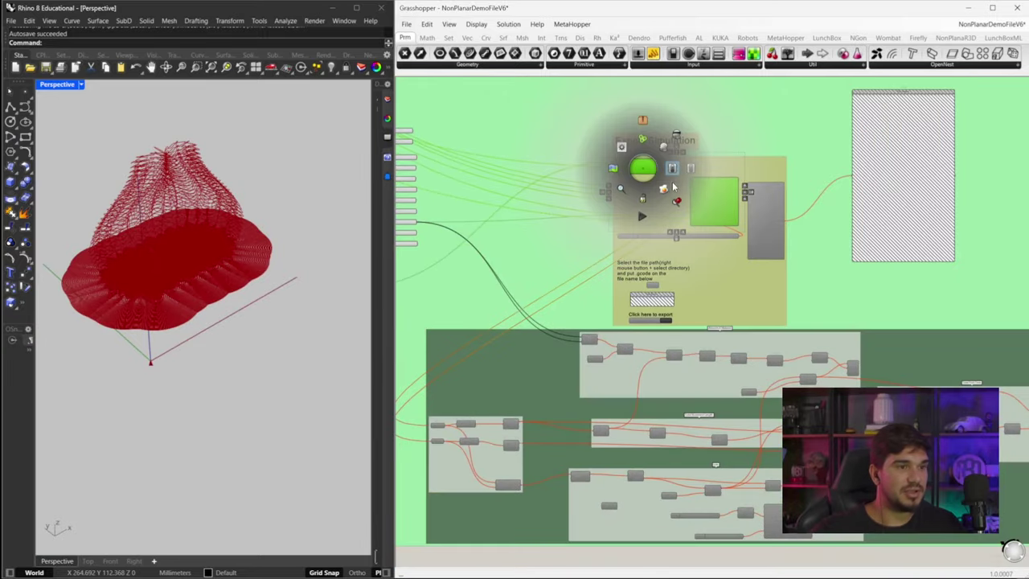
pyautogui.scroll(3, 735, 154)
pyautogui.click(778, 215)
pyautogui.click(713, 374)
pyautogui.middleClick(712, 375)
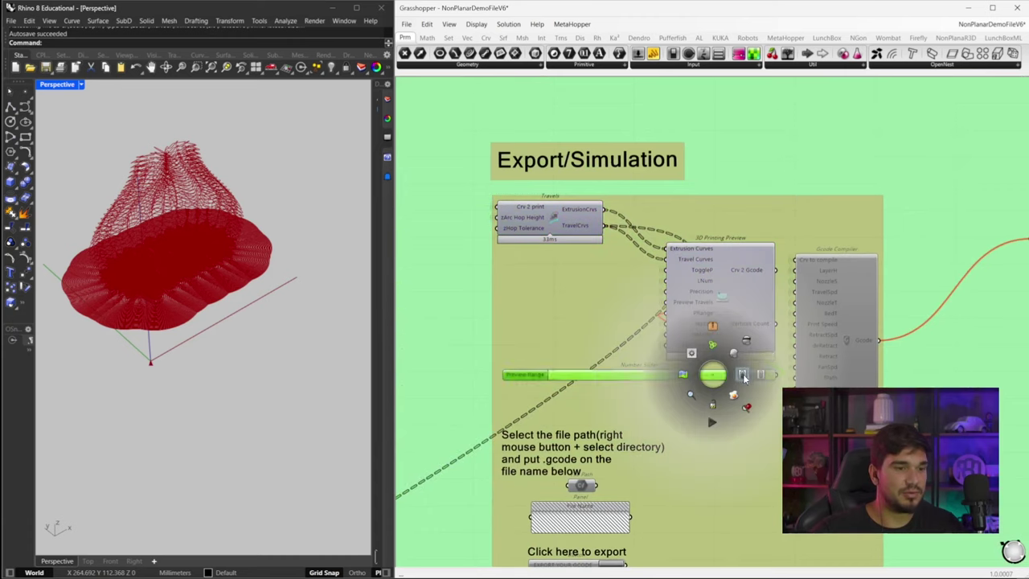
# - Show the 3D Printing Preview component's simulation and inspect the printed model from another angle
pyautogui.click(724, 274)
pyautogui.middleClick(724, 274)
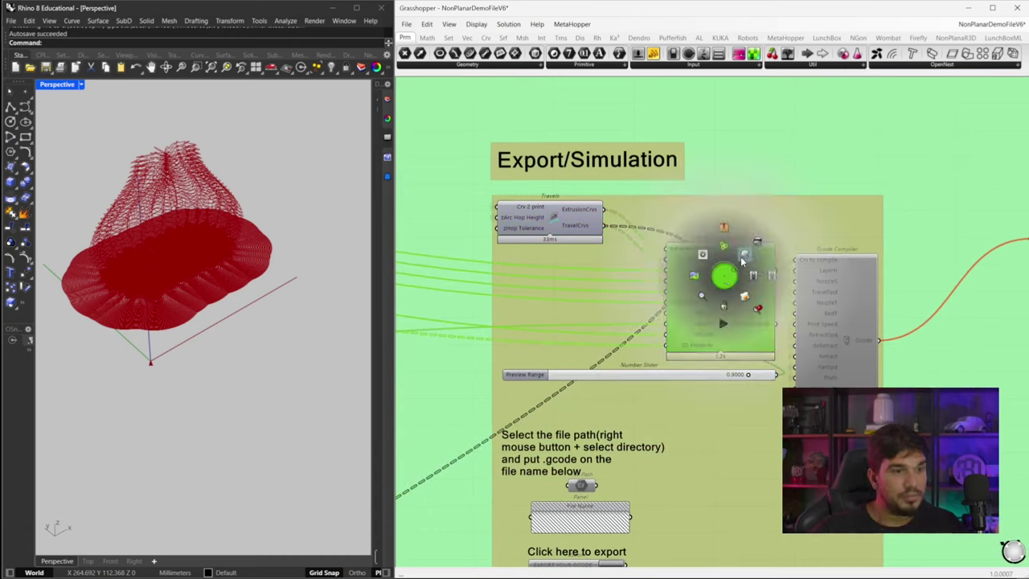
pyautogui.click(744, 254)
pyautogui.moveTo(322, 271); pyautogui.dragTo(242, 223, button='right')
pyautogui.moveTo(286, 228); pyautogui.dragTo(161, 217, button='right')
pyautogui.scroll(2, 148, 211)
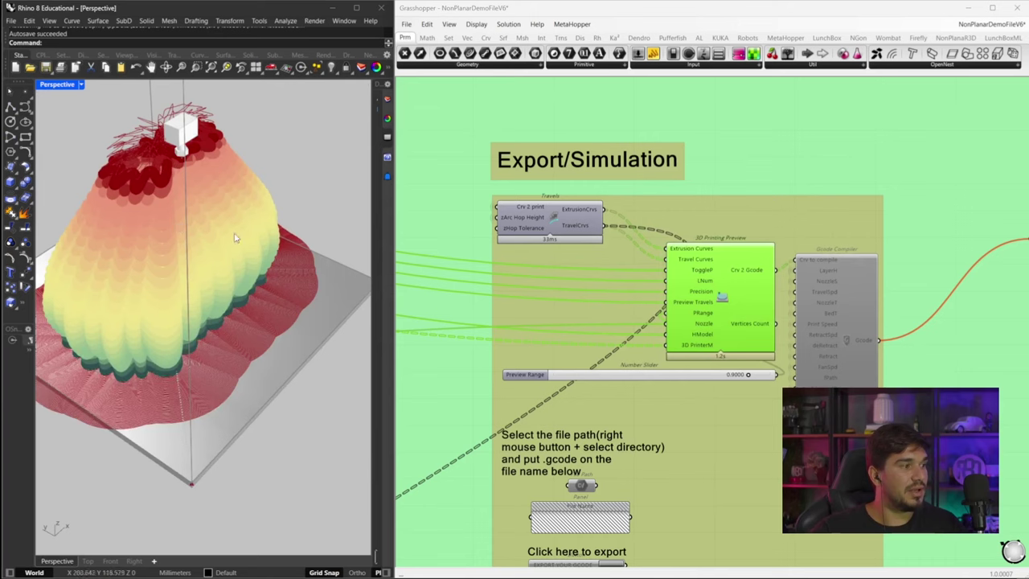
# - Hide the 3D Printing Preview component's simulation again
pyautogui.middleClick(736, 278)
pyautogui.click(772, 250)
pyautogui.click(703, 170)
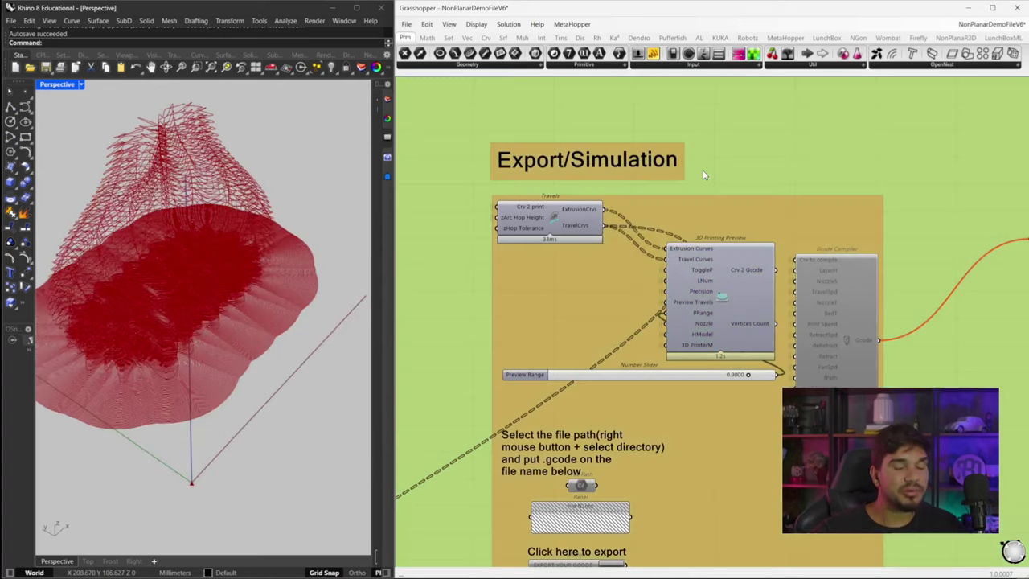